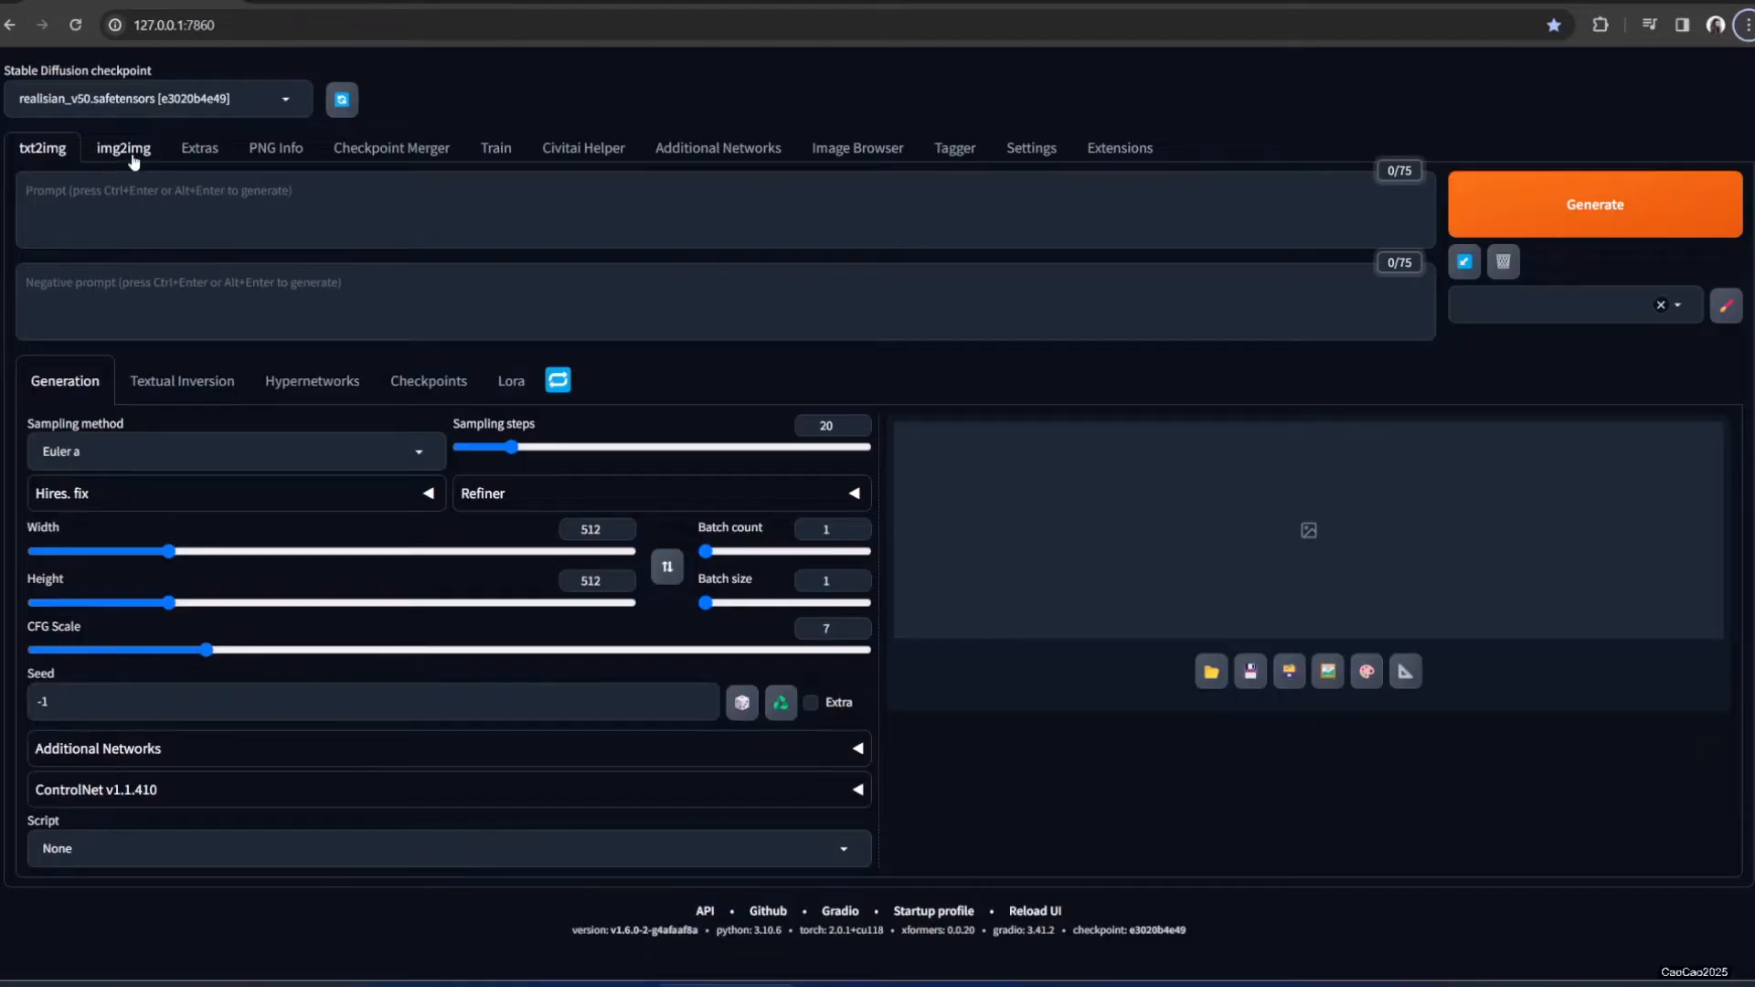
Switch to img2img and open the 2023-12-18 txt2img output folder
left_click(128, 153)
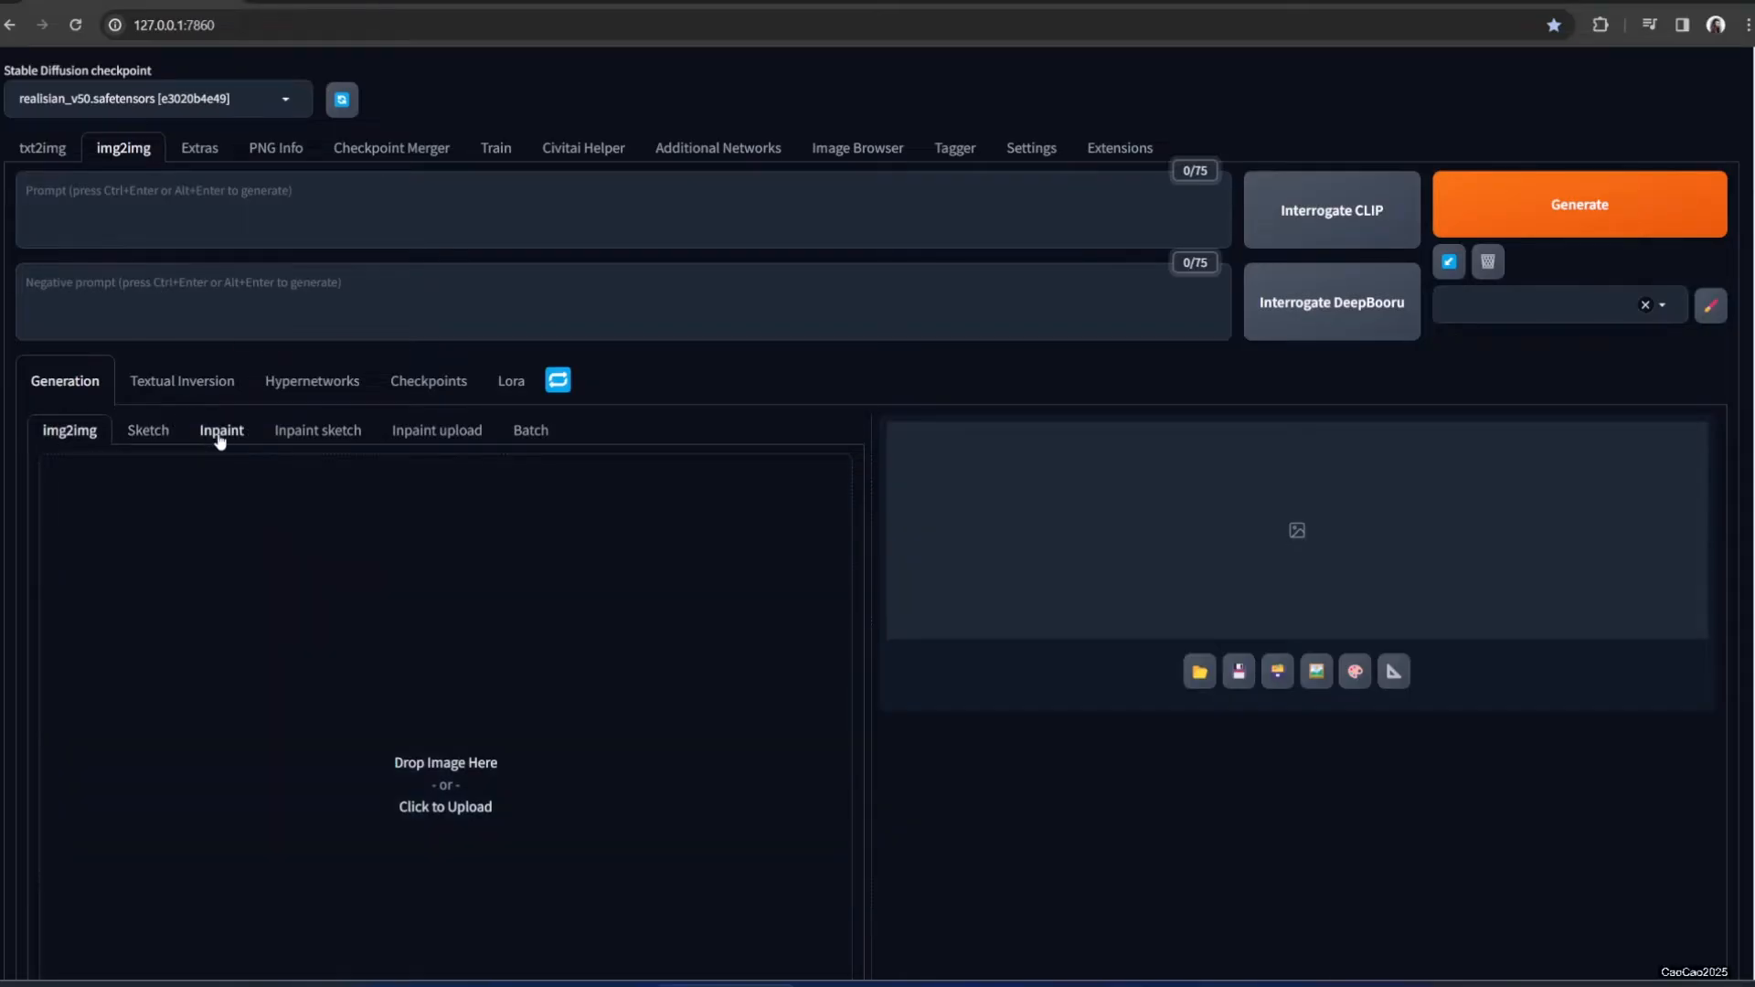
scroll(365, 568, "down", 2)
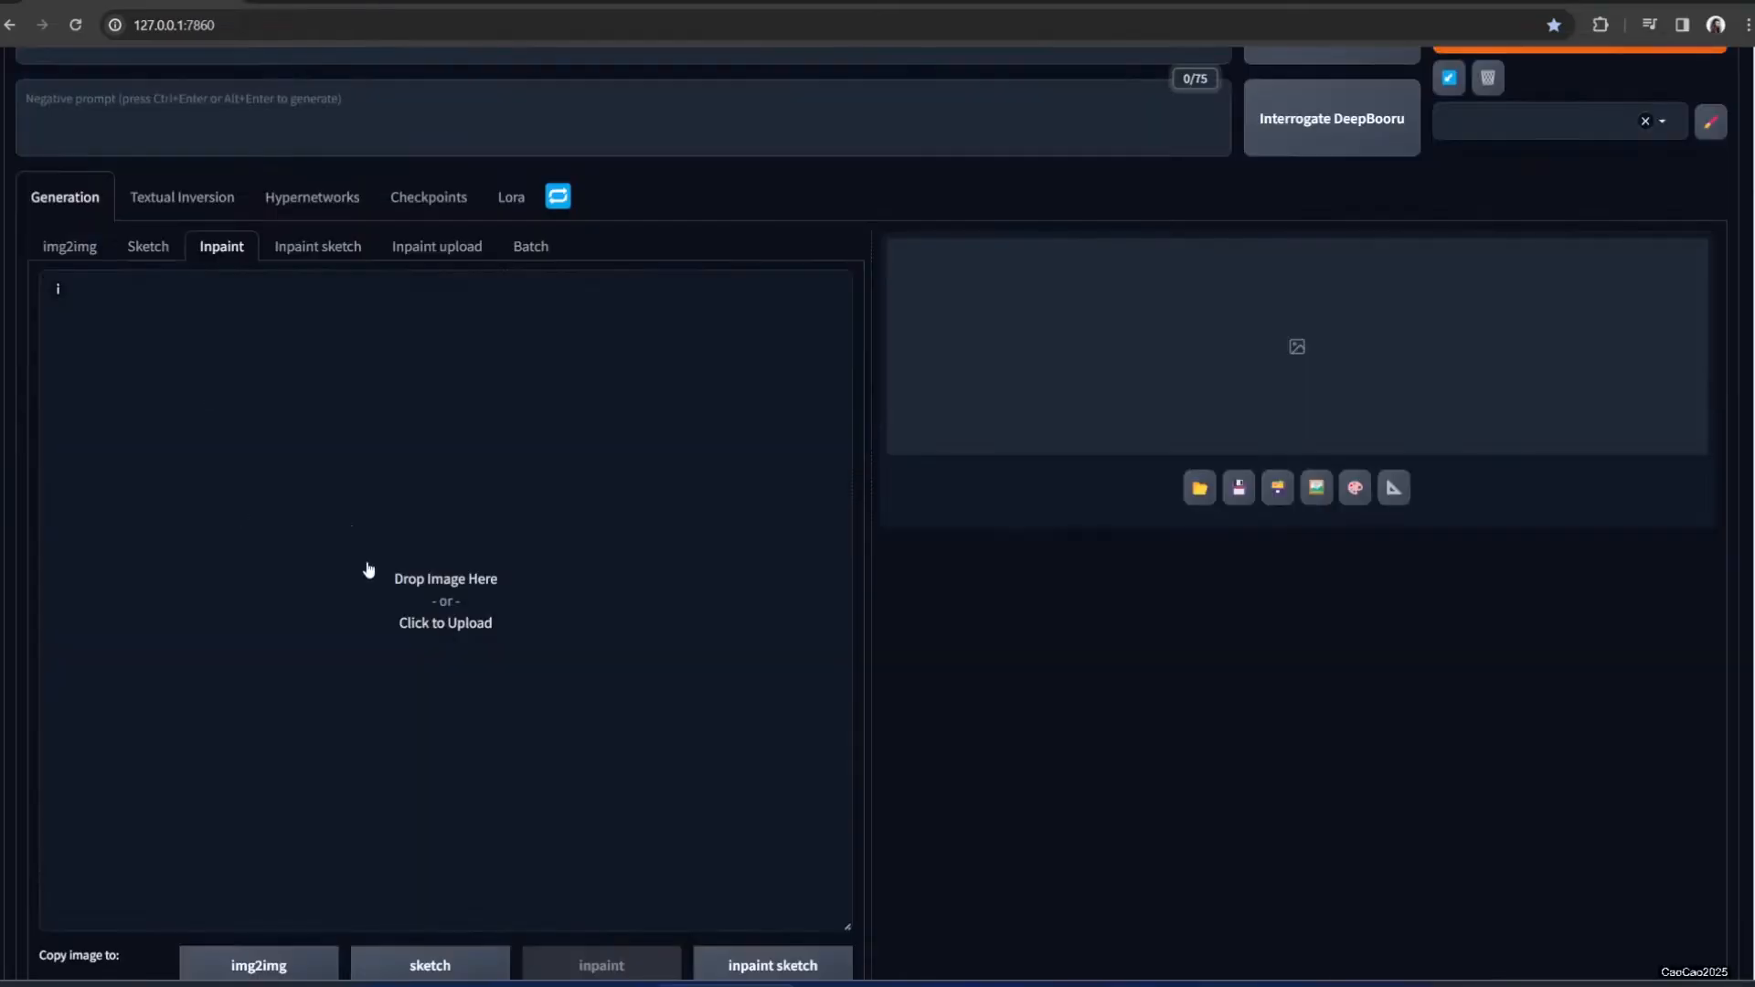
left_click(290, 985)
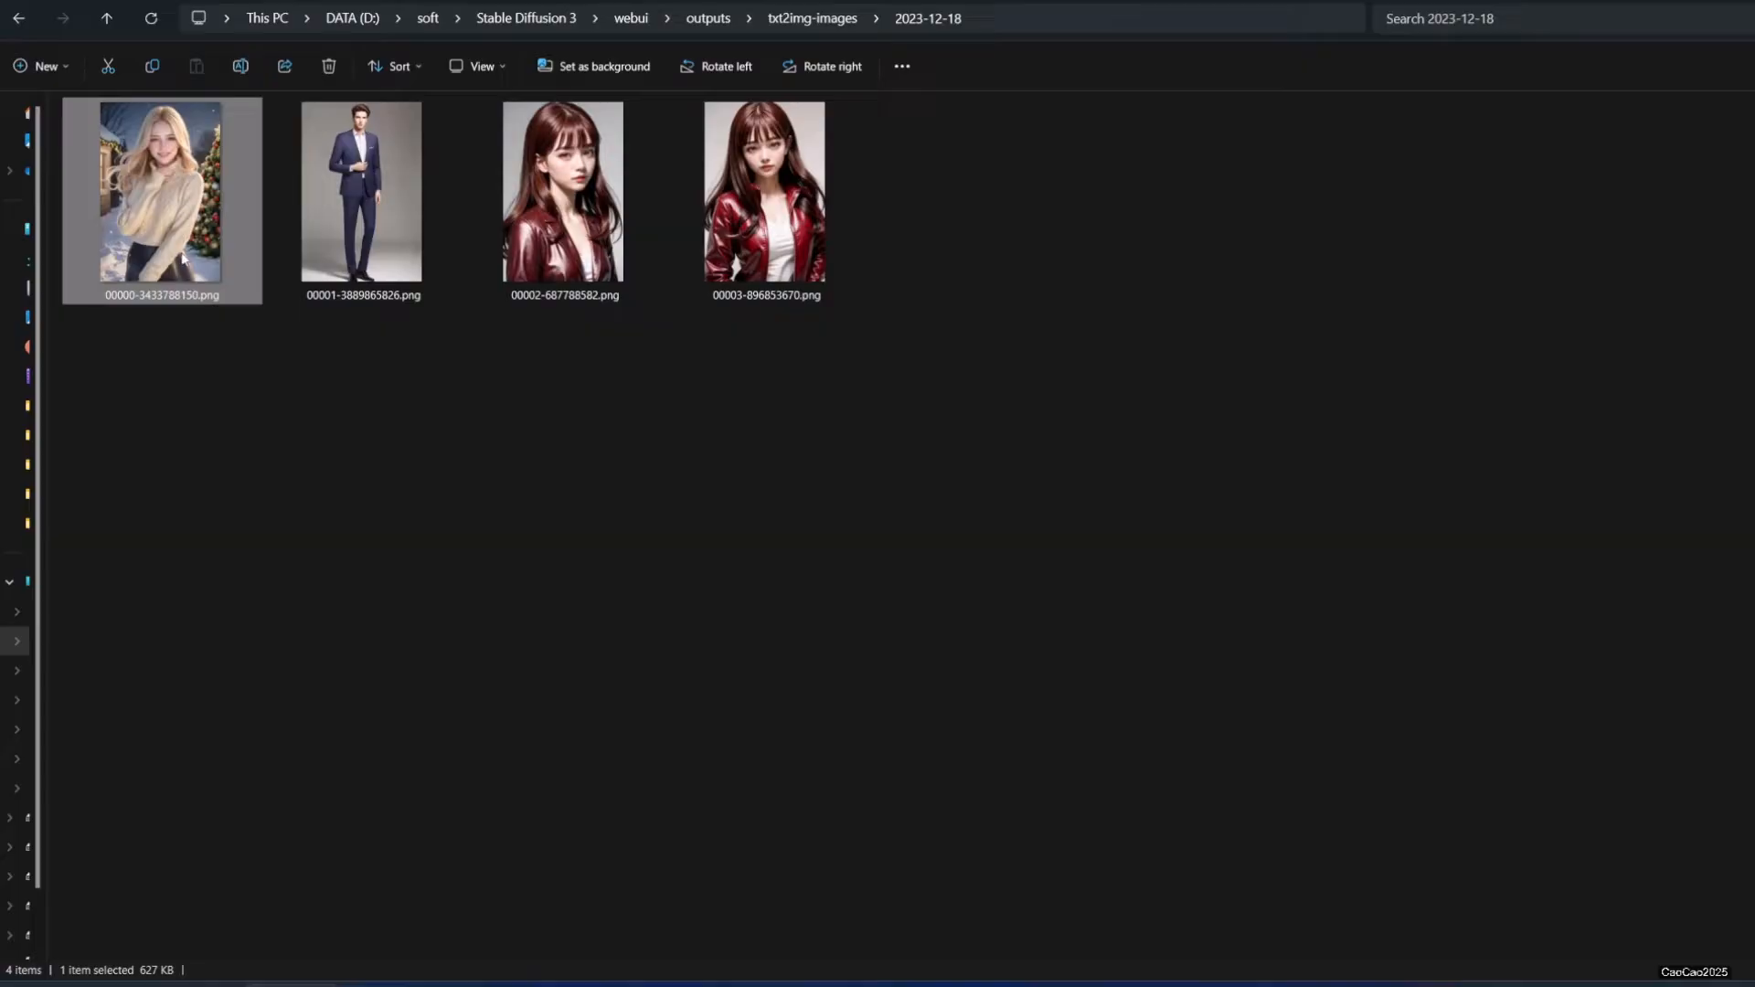
Drag 00000-3433788150.png from the outputs folder onto the Inpaint drop area
left_click_drag(163, 212, 539, 585)
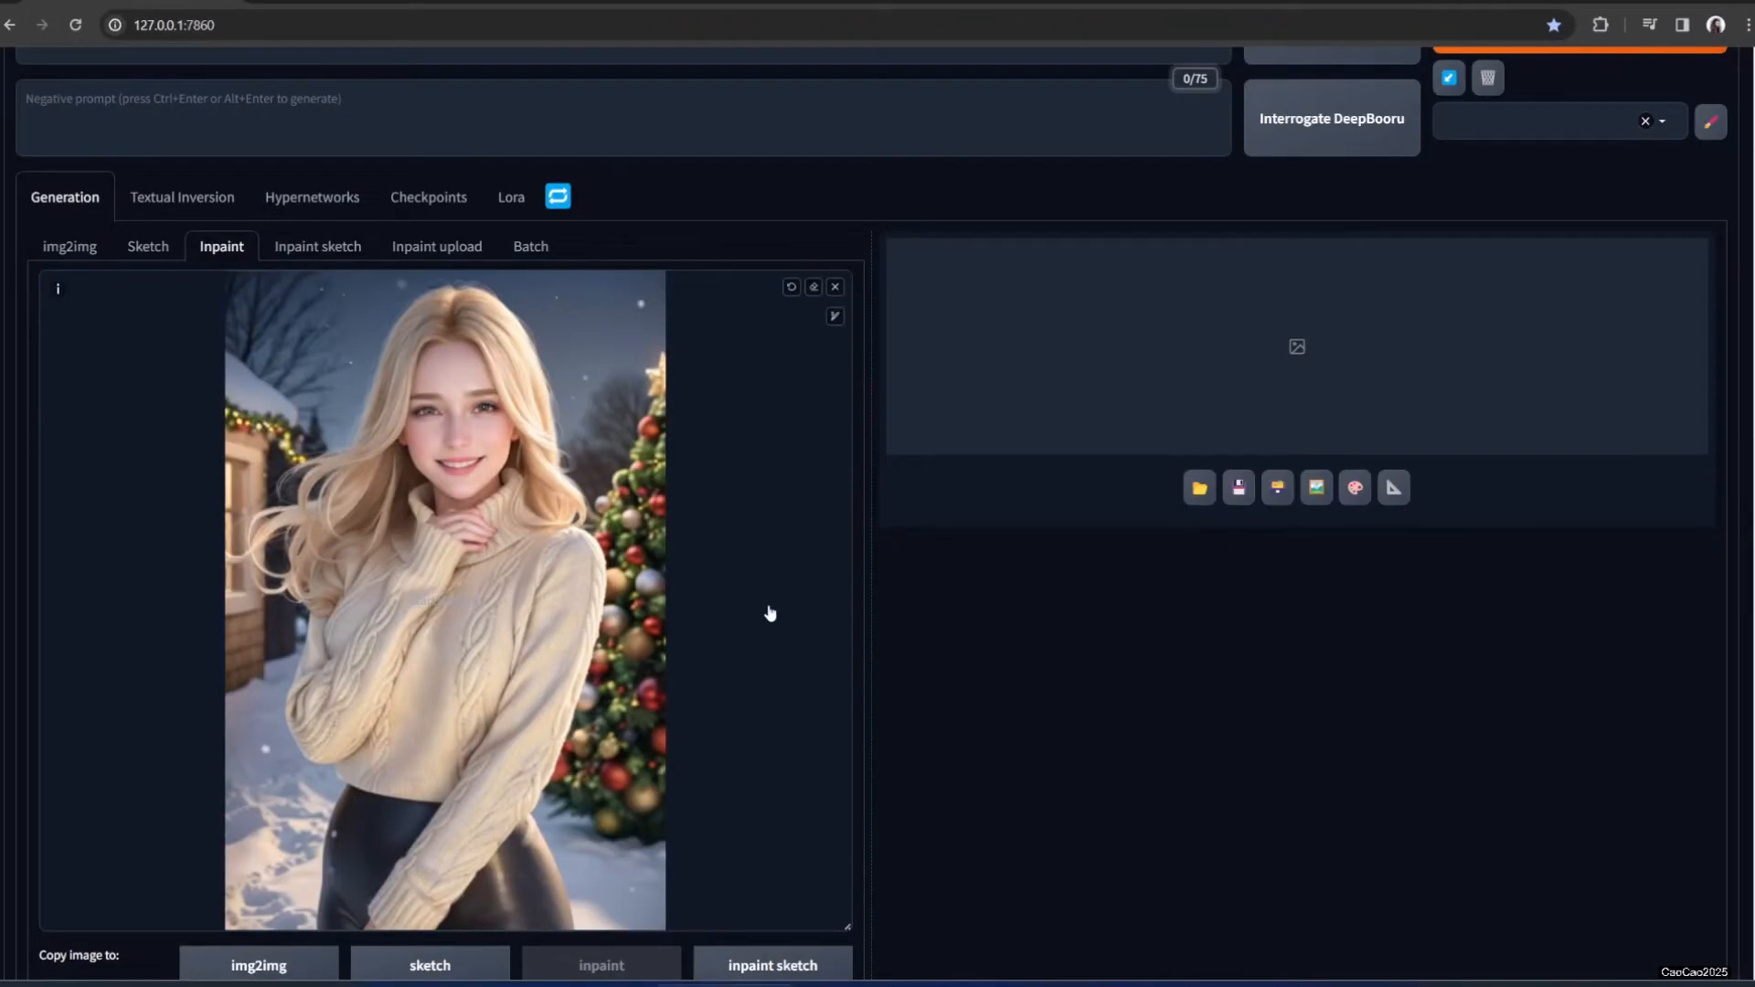
Enlarge the mask brush and paint over the whole cream sweater, sleeves included
scroll(764, 612, "down", 3)
scroll(756, 611, "down", 1)
scroll(752, 611, "up", 3)
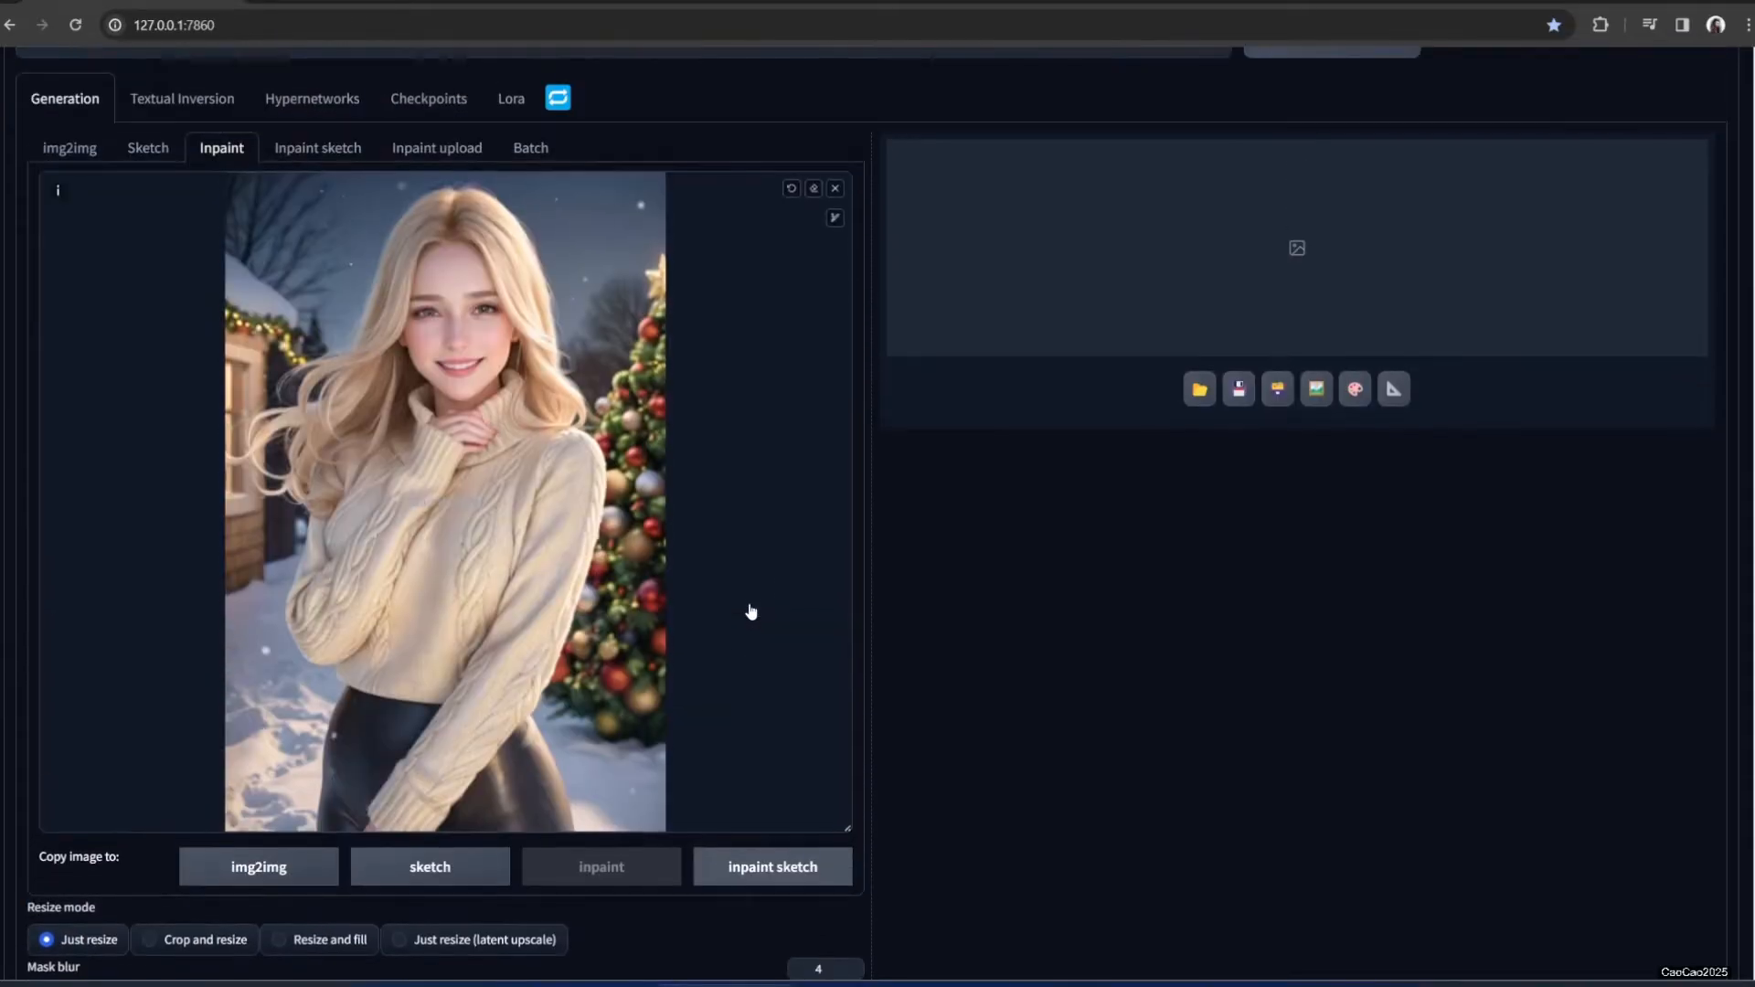
left_click(835, 228)
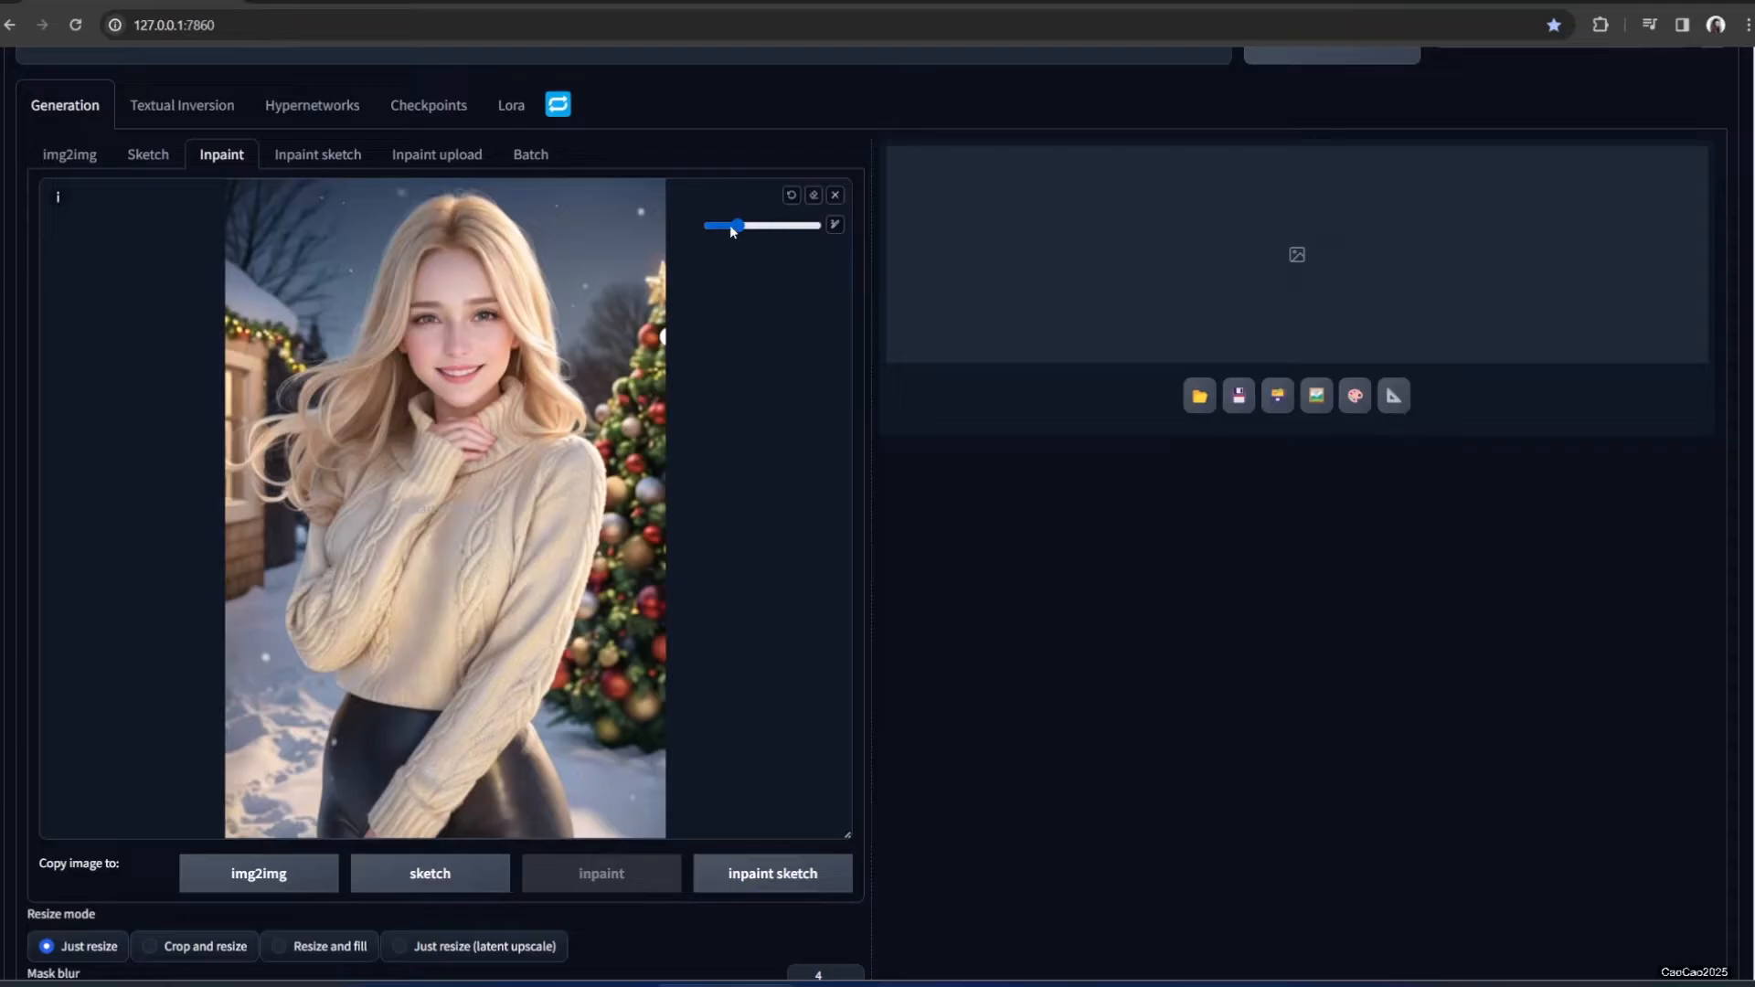
mouse_move(742, 227)
left_mouse_down()
mouse_move(775, 230)
mouse_move(688, 234)
mouse_move(768, 238)
left_mouse_up()
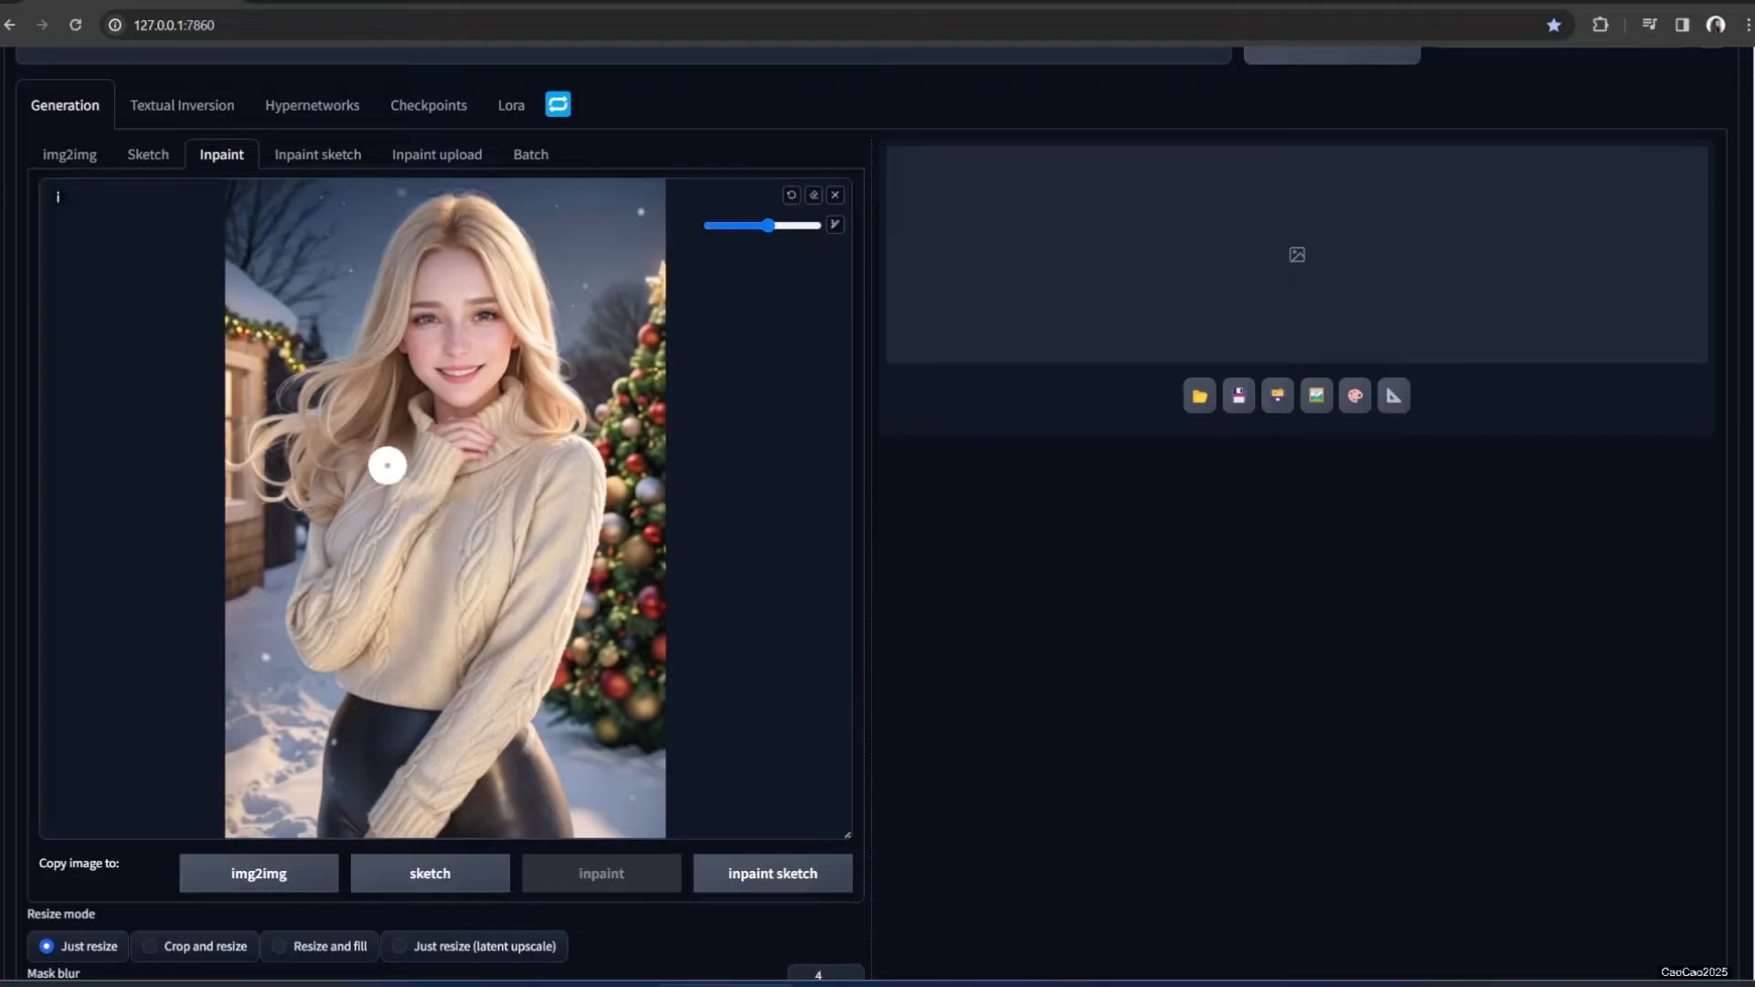
mouse_move(388, 462)
left_mouse_down()
mouse_move(334, 474)
mouse_move(407, 448)
mouse_move(416, 408)
mouse_move(476, 436)
mouse_move(519, 388)
mouse_move(395, 497)
mouse_move(338, 489)
mouse_move(304, 577)
mouse_move(303, 642)
mouse_move(328, 659)
mouse_move(350, 648)
mouse_move(368, 547)
left_mouse_up()
scroll(369, 548, "down", 4)
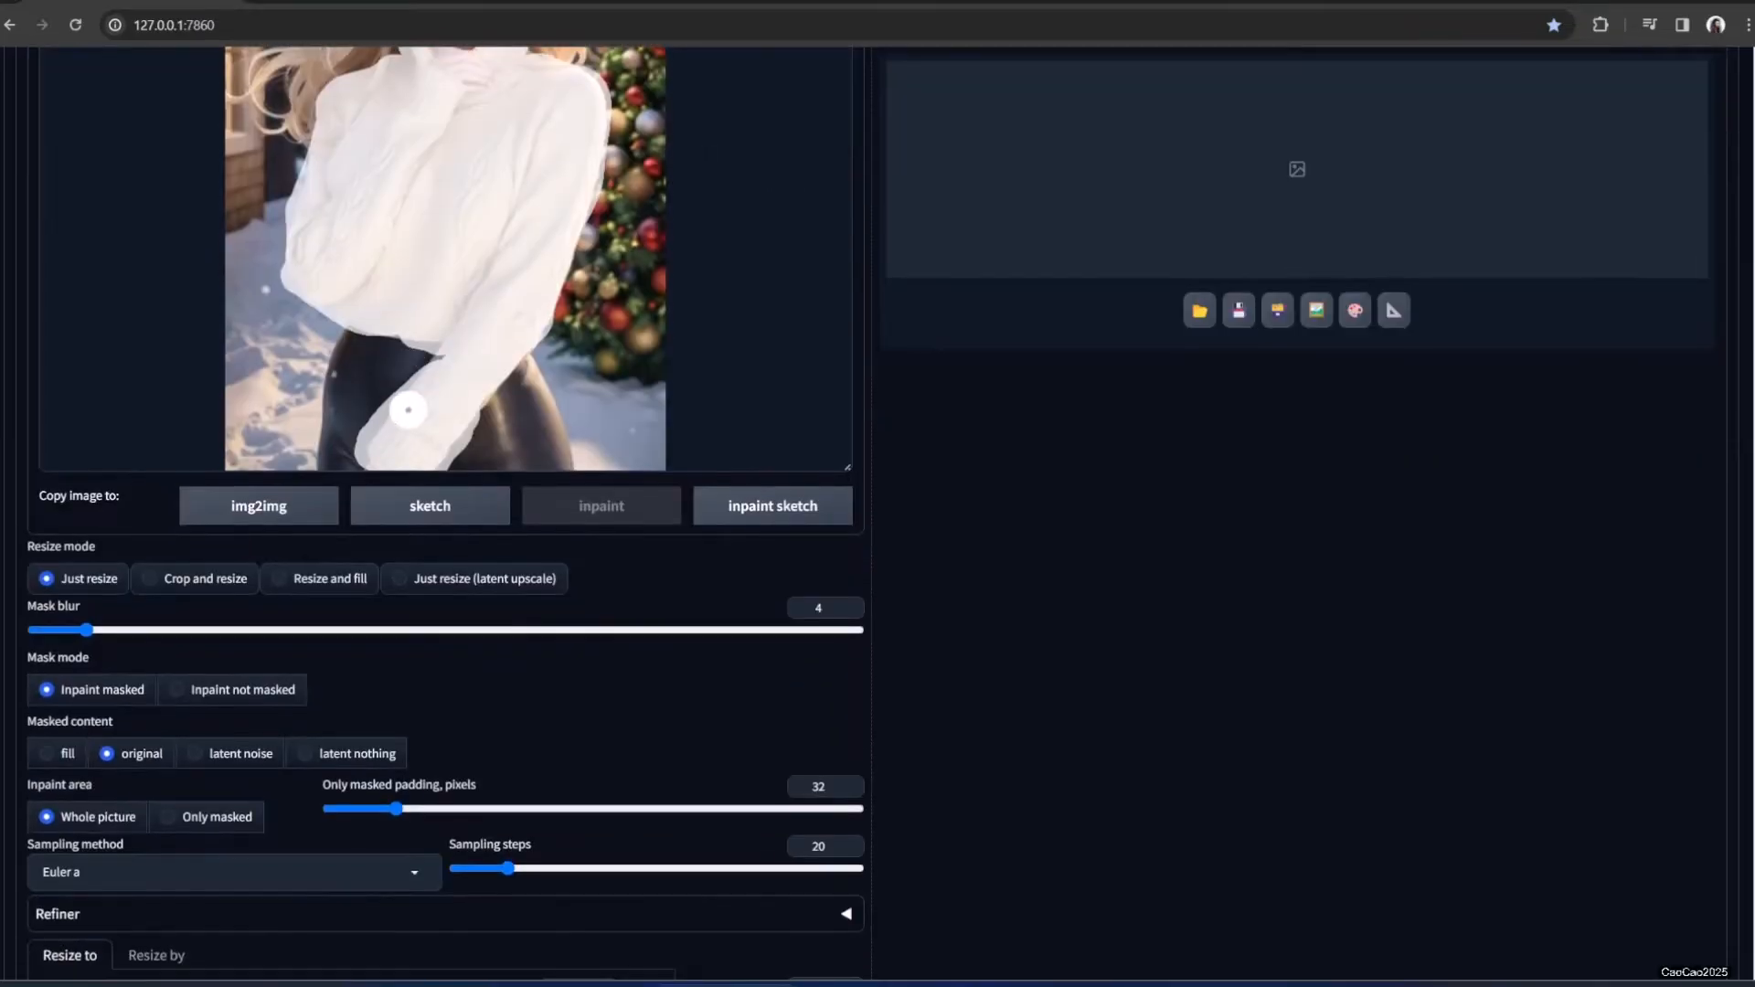
Select Crop and resize and set the output size to 512×768
left_click(182, 580)
scroll(393, 617, "up", 1)
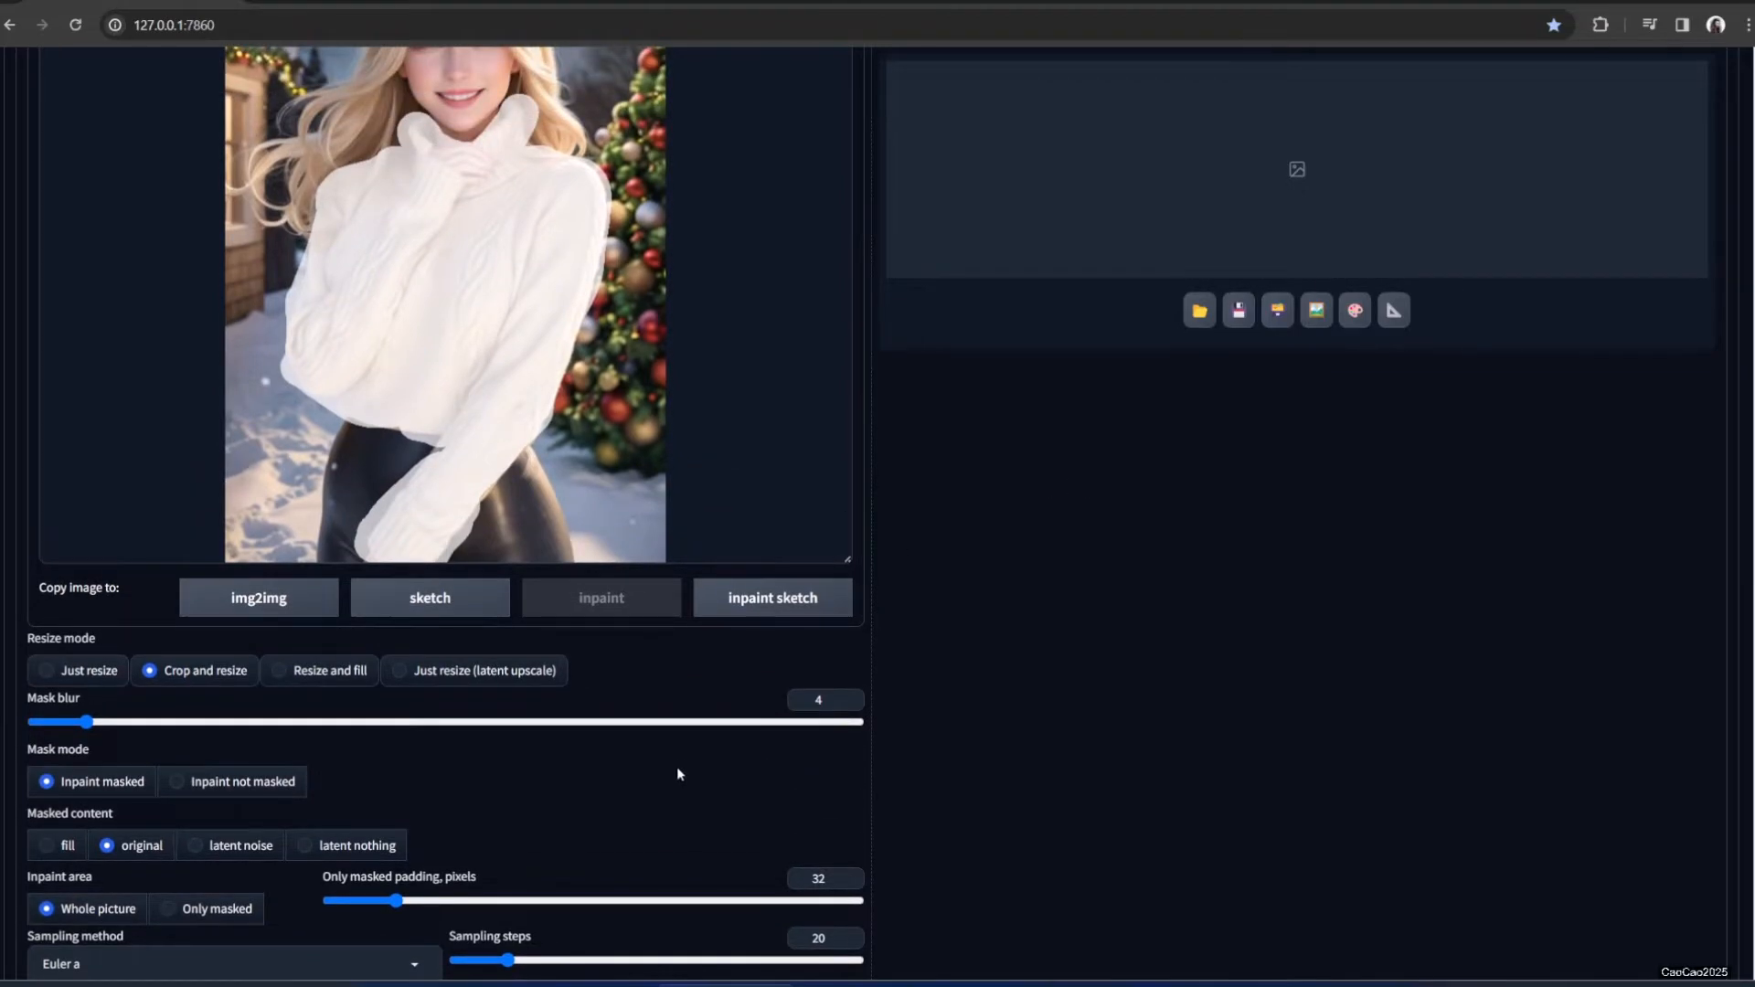
scroll(626, 766, "down", 1)
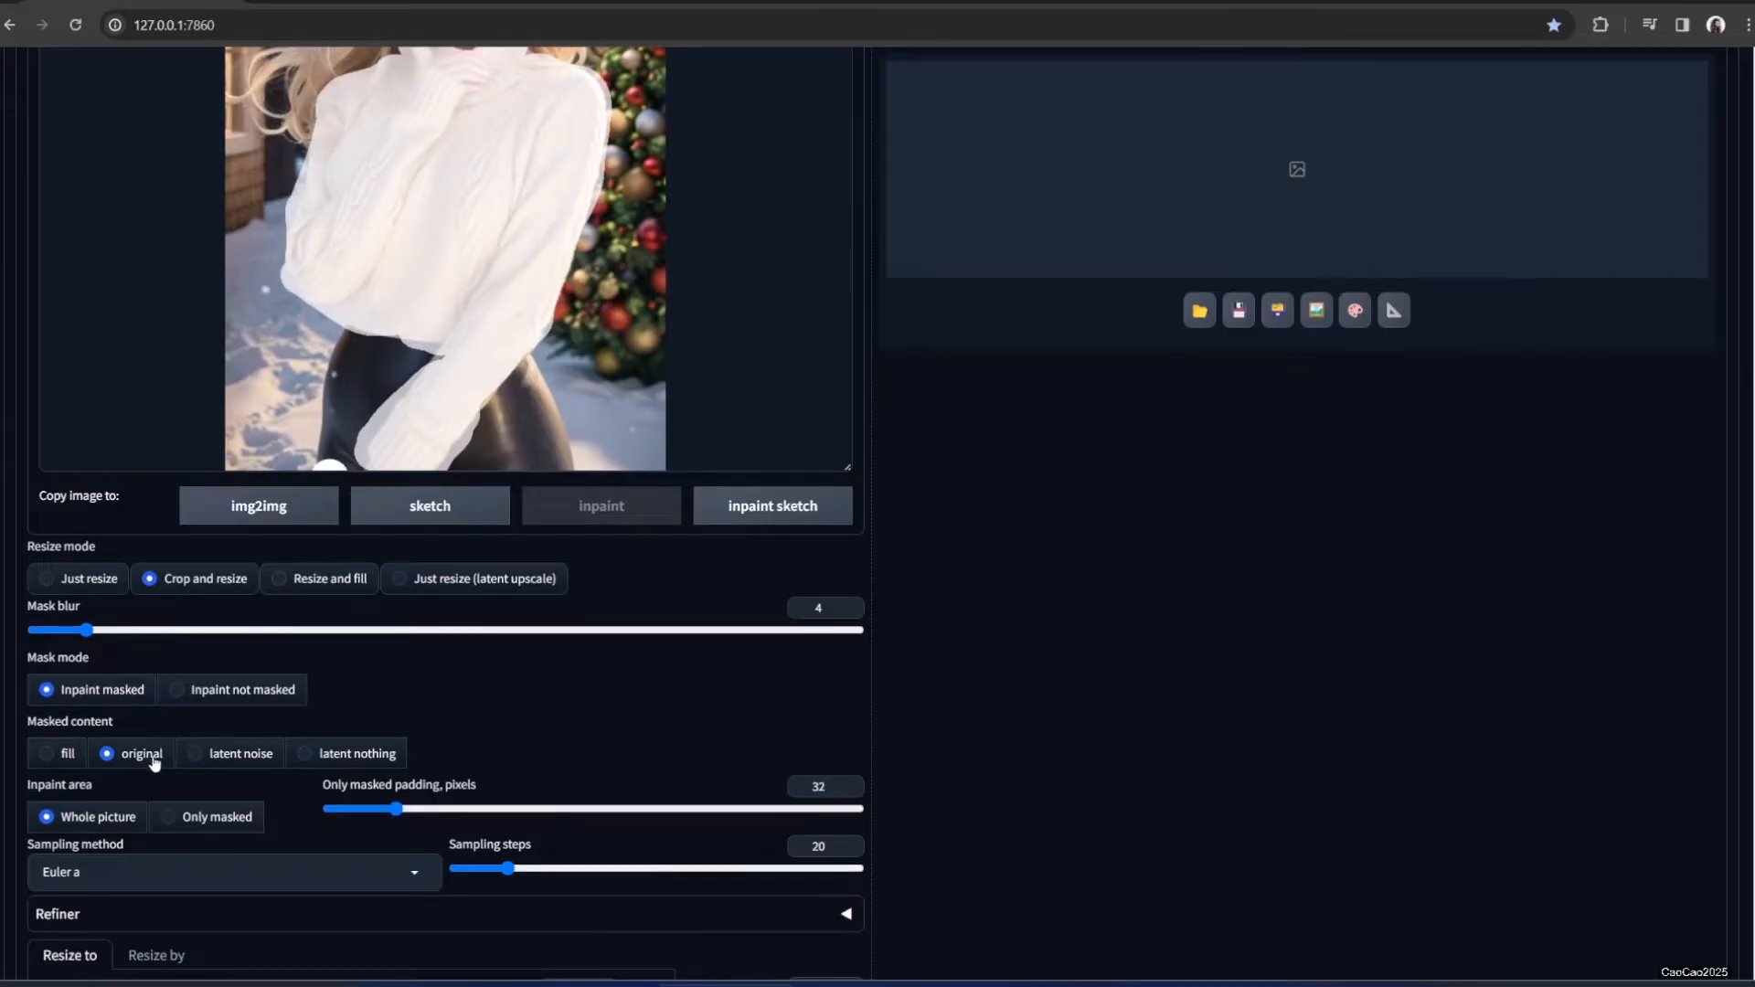
scroll(144, 813, "down", 1)
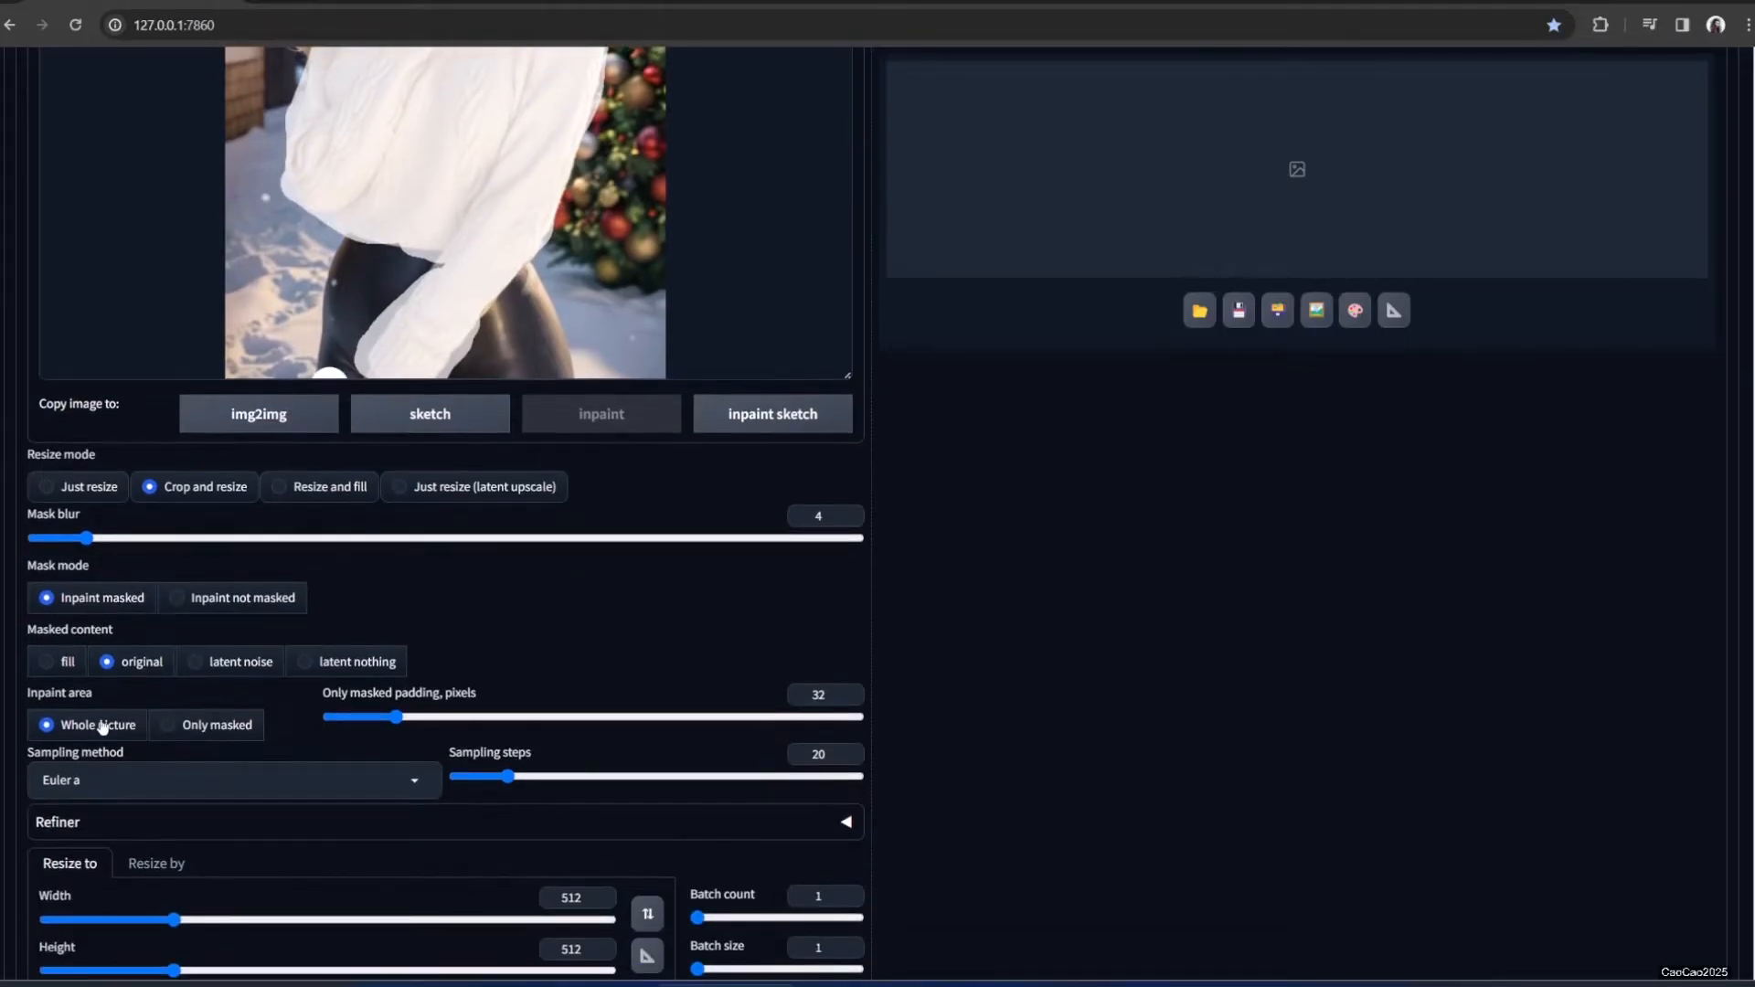
scroll(137, 740, "down", 1)
scroll(138, 740, "down", 1)
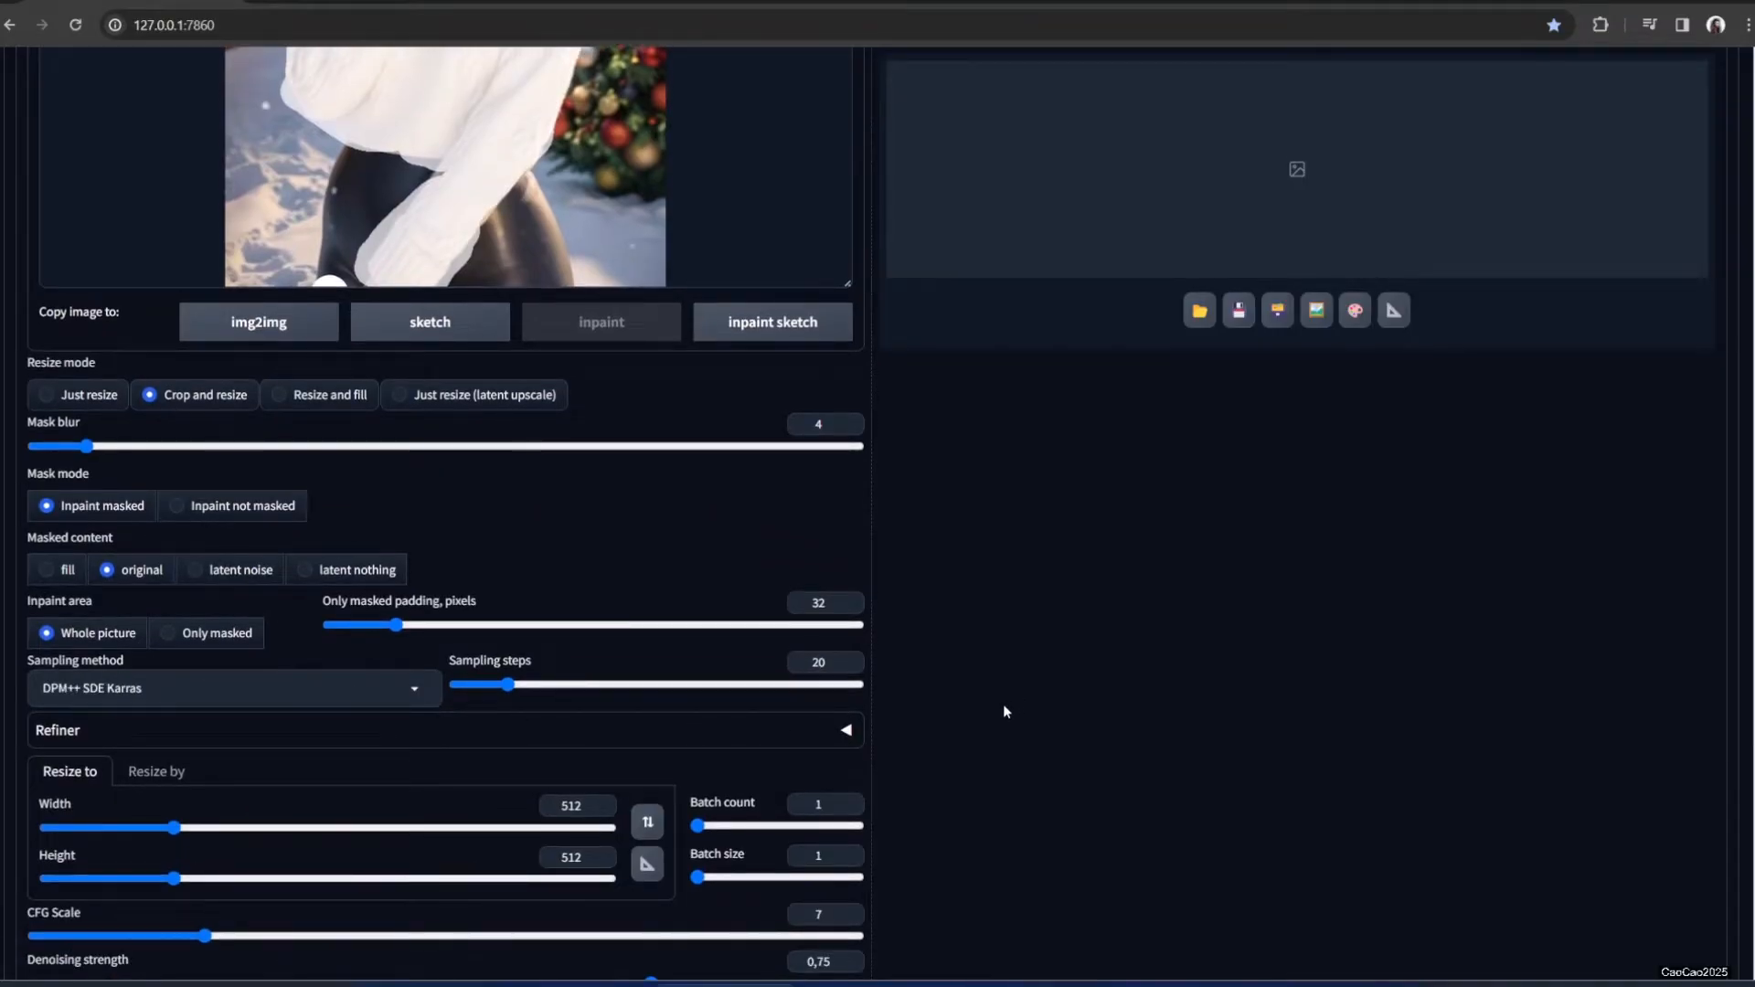
scroll(1002, 703, "down", 2)
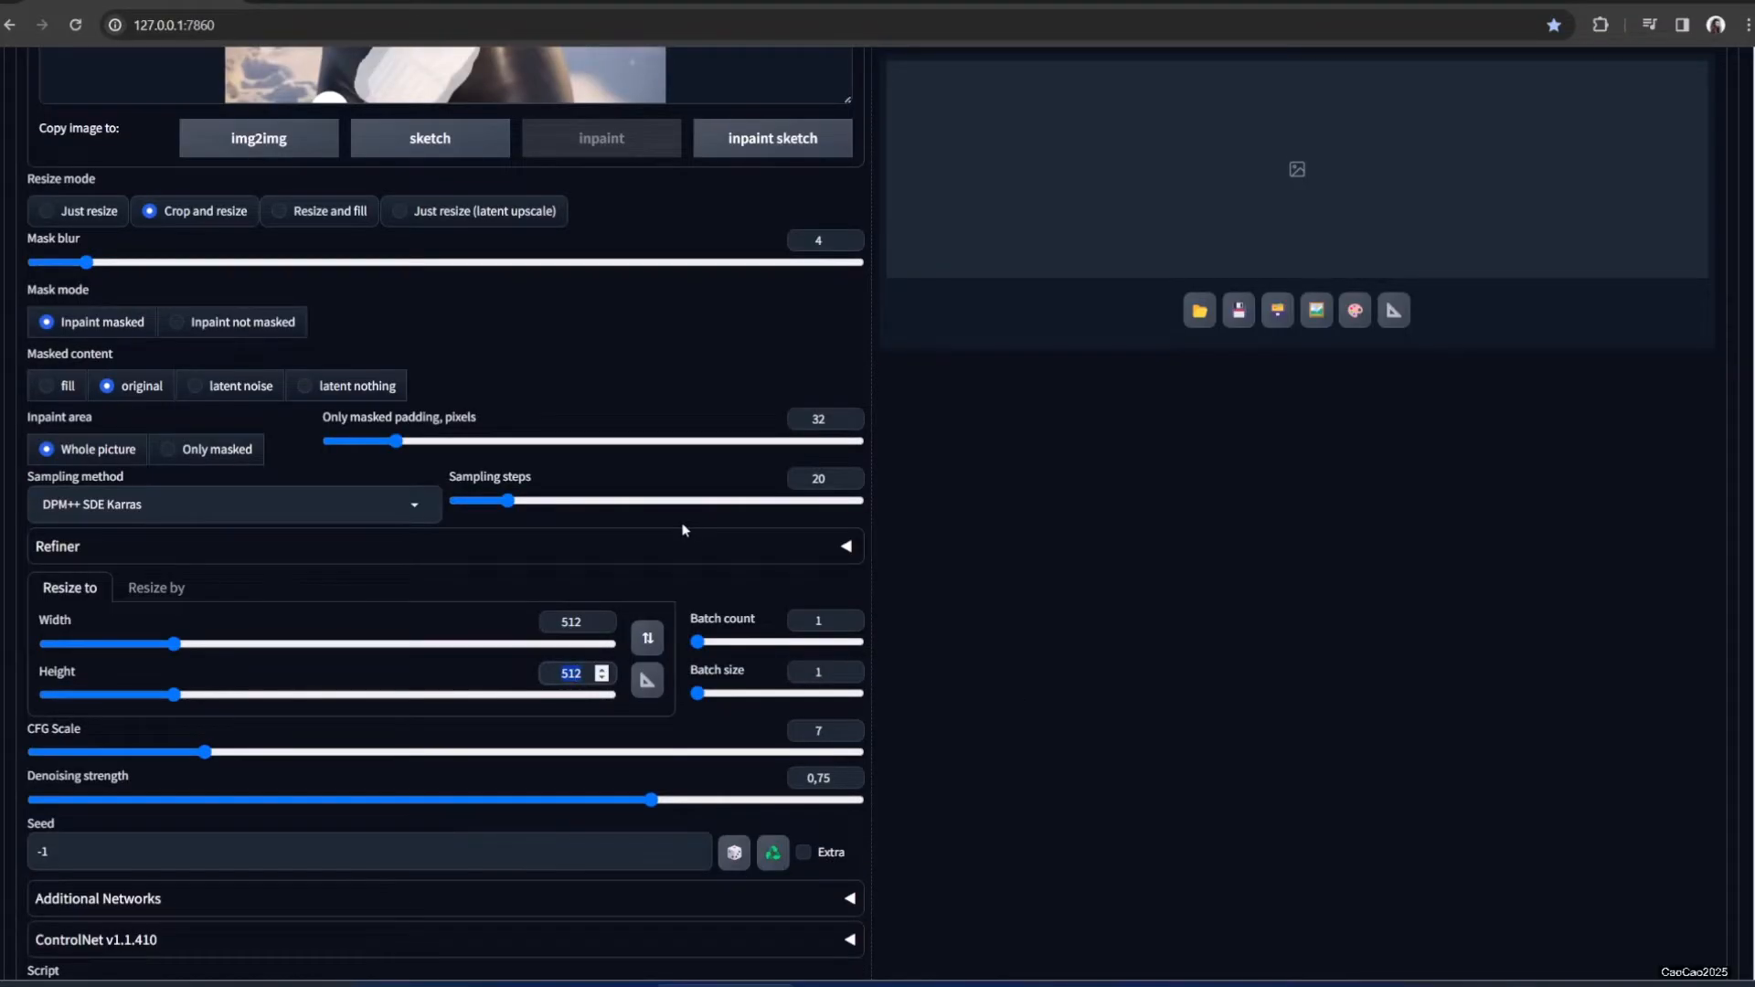
type("768")
Lower the denoising strength to 0.7
scroll(1067, 503, "up", 6)
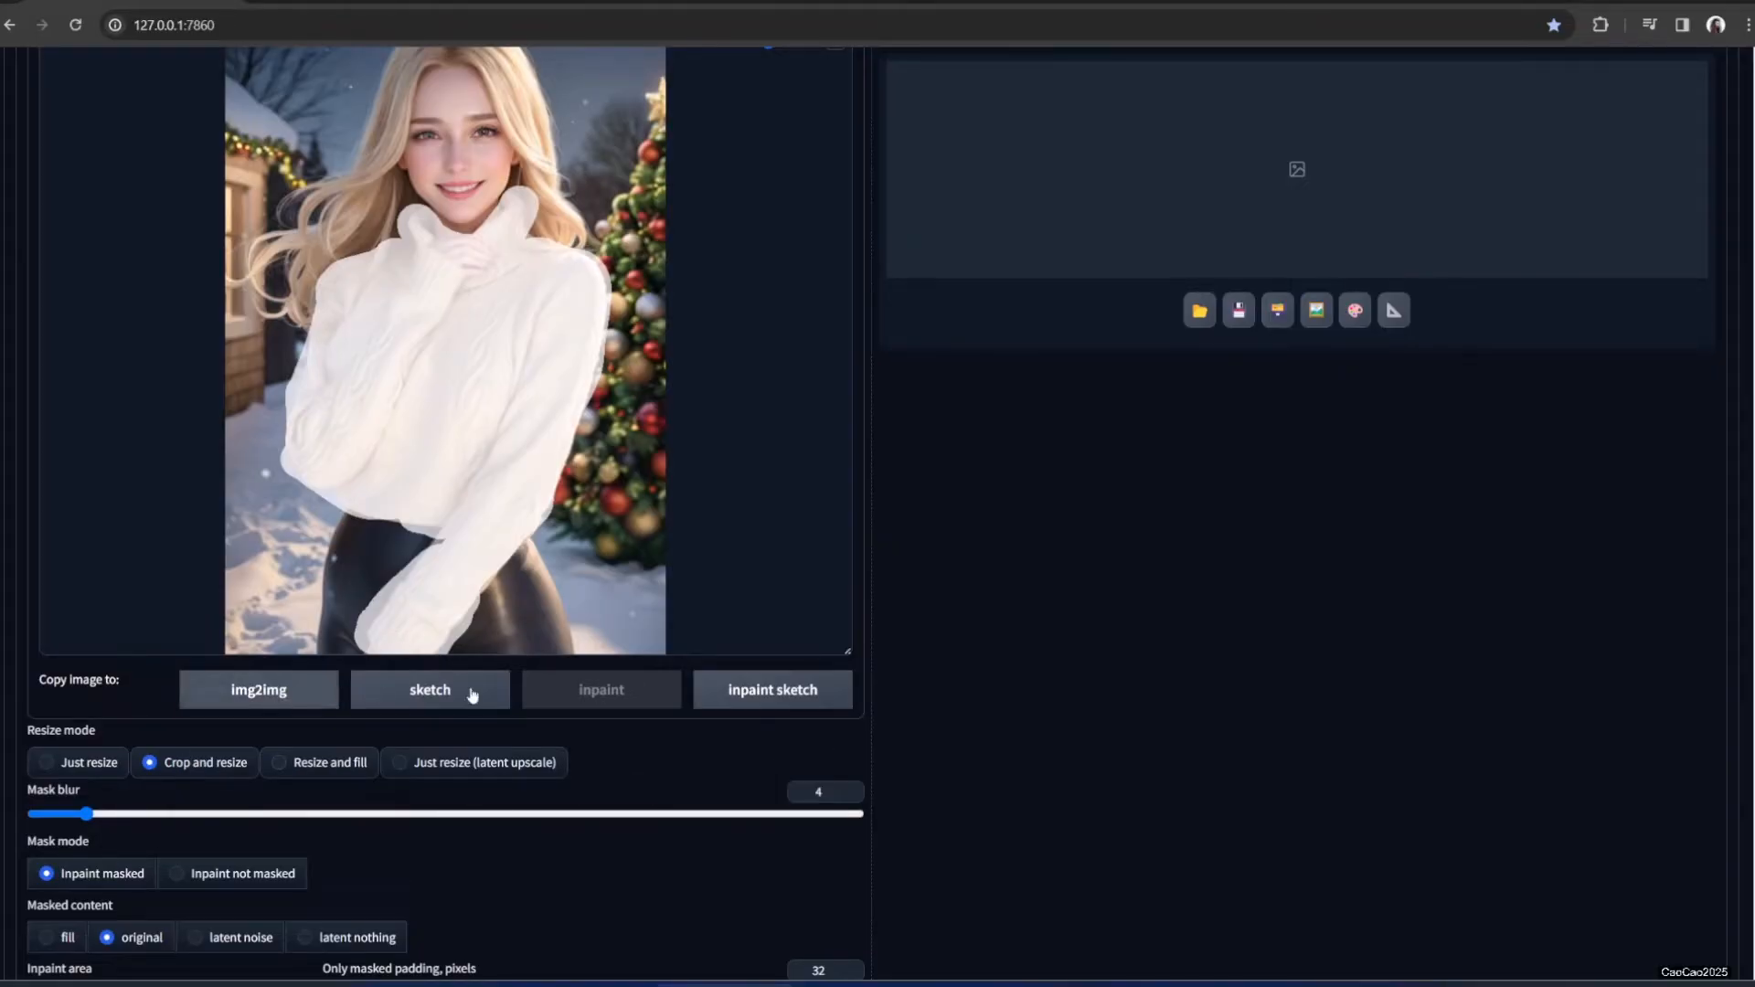
scroll(1154, 842, "down", 3)
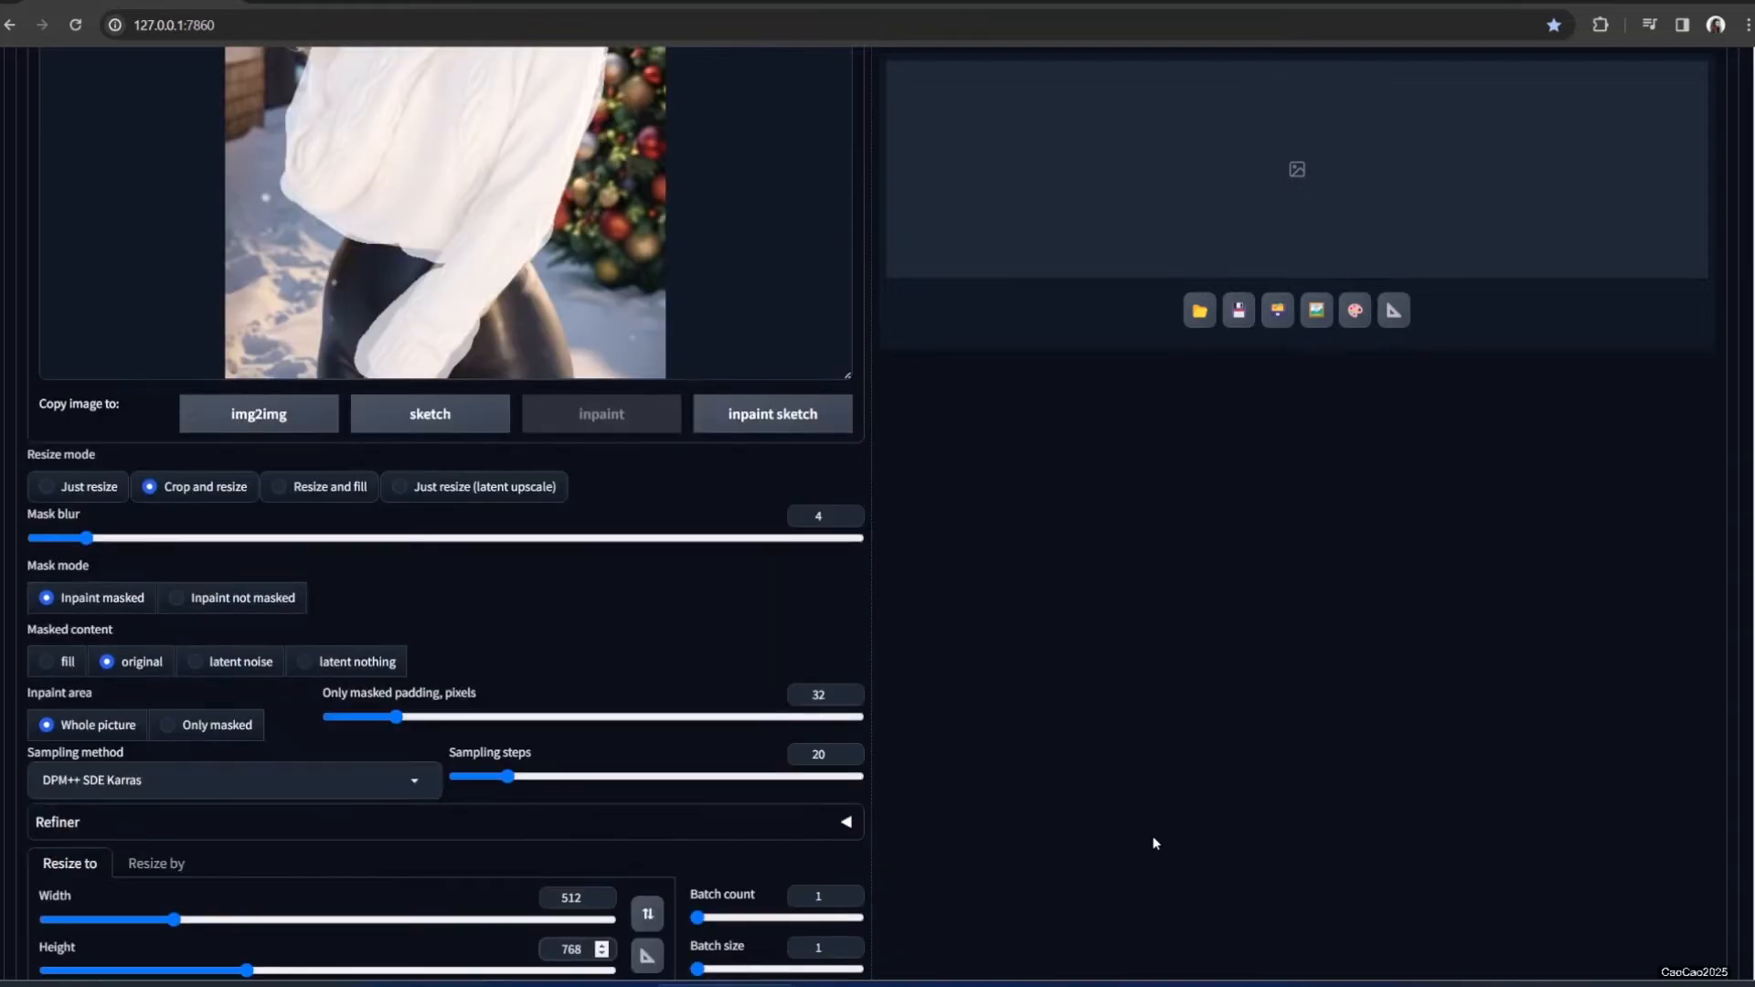
scroll(1003, 681, "down", 4)
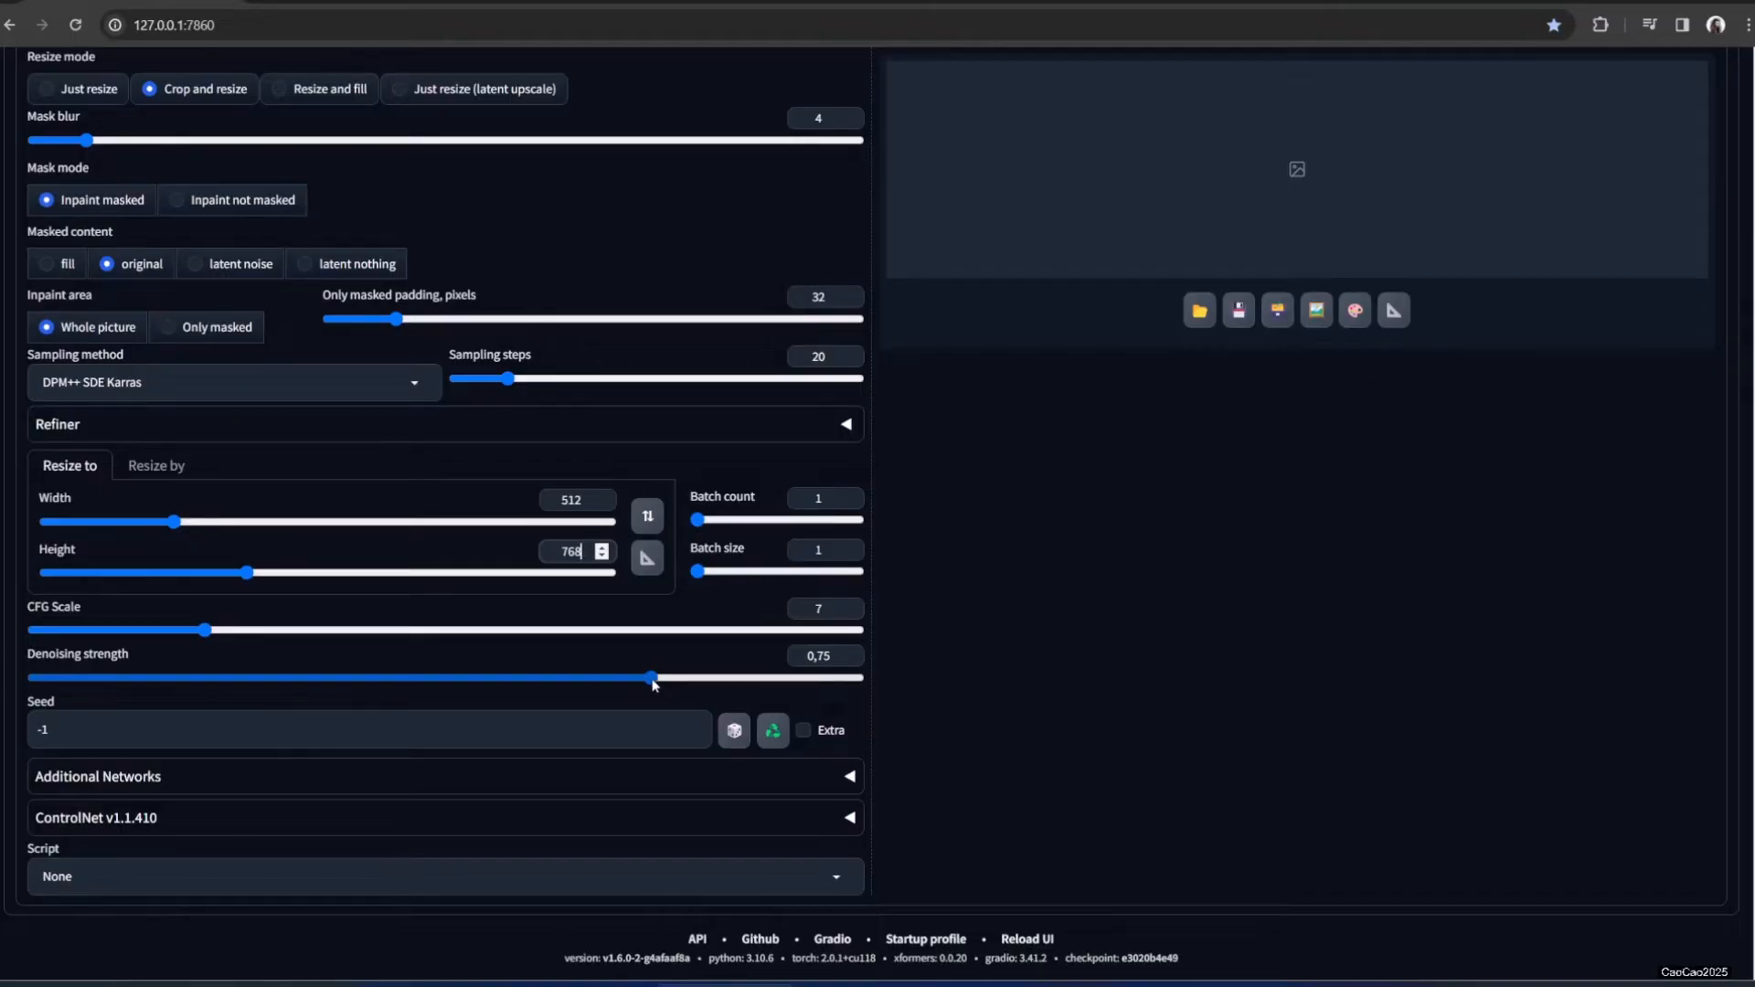
scroll(1336, 677, "up", 7)
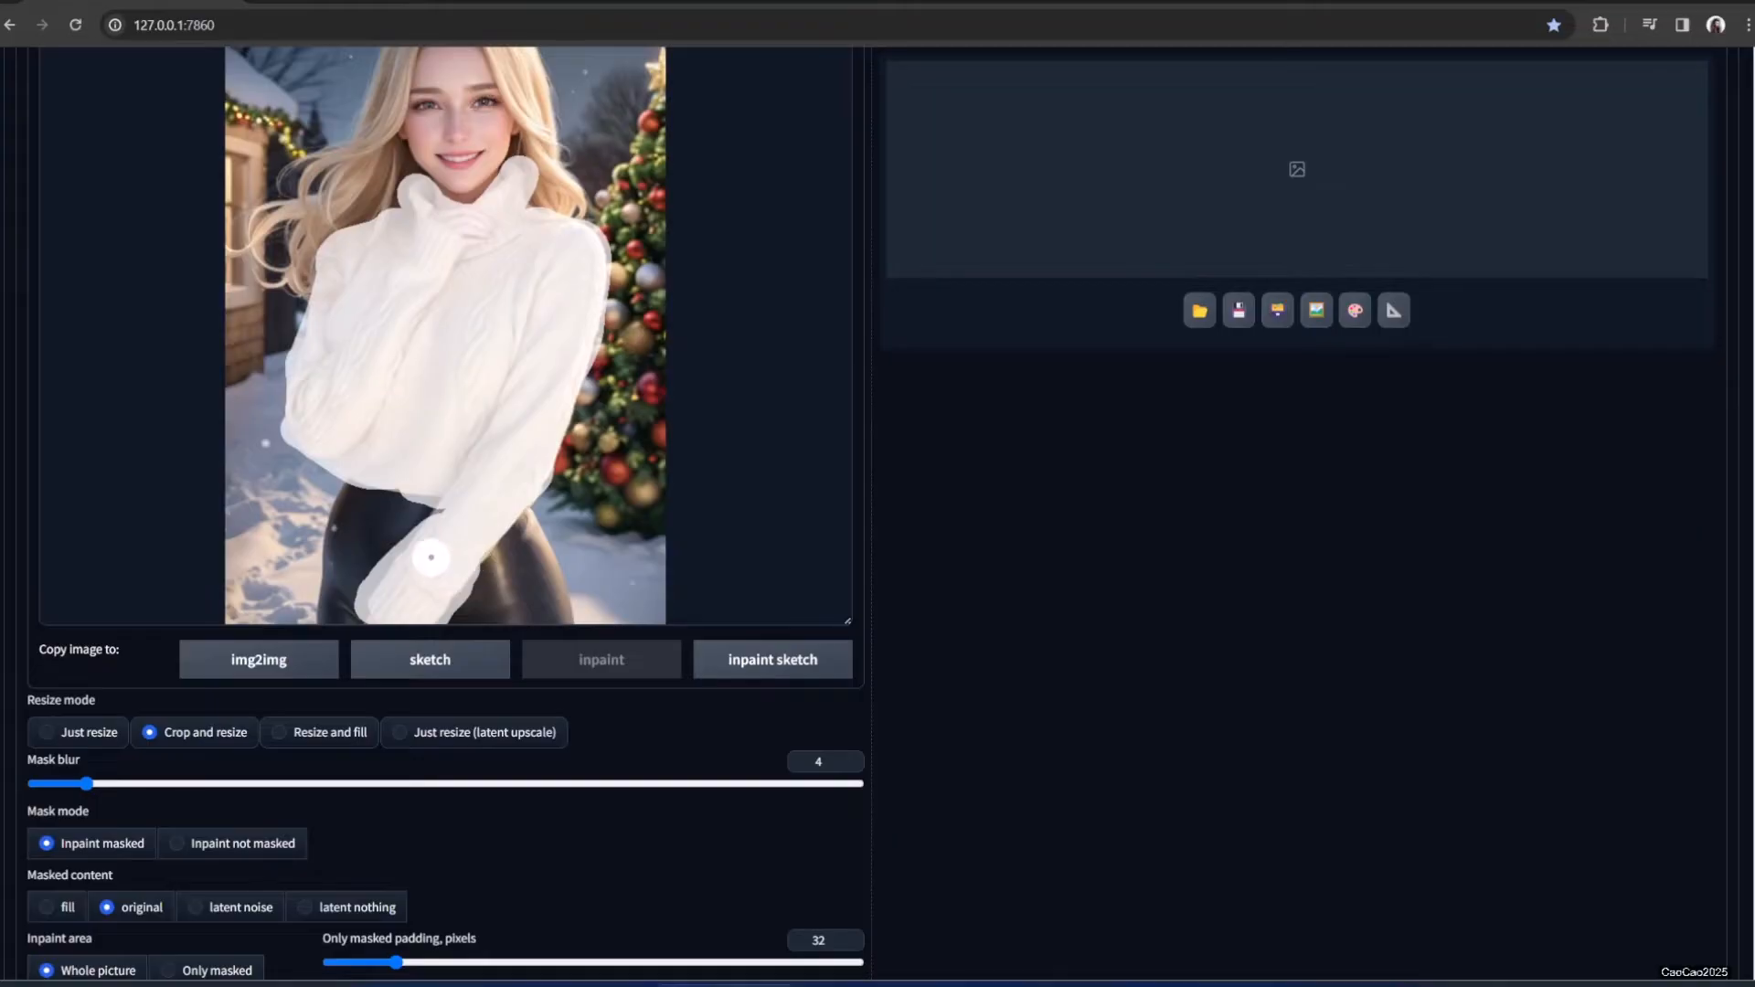
scroll(438, 510, "down", 1)
scroll(439, 510, "down", 5)
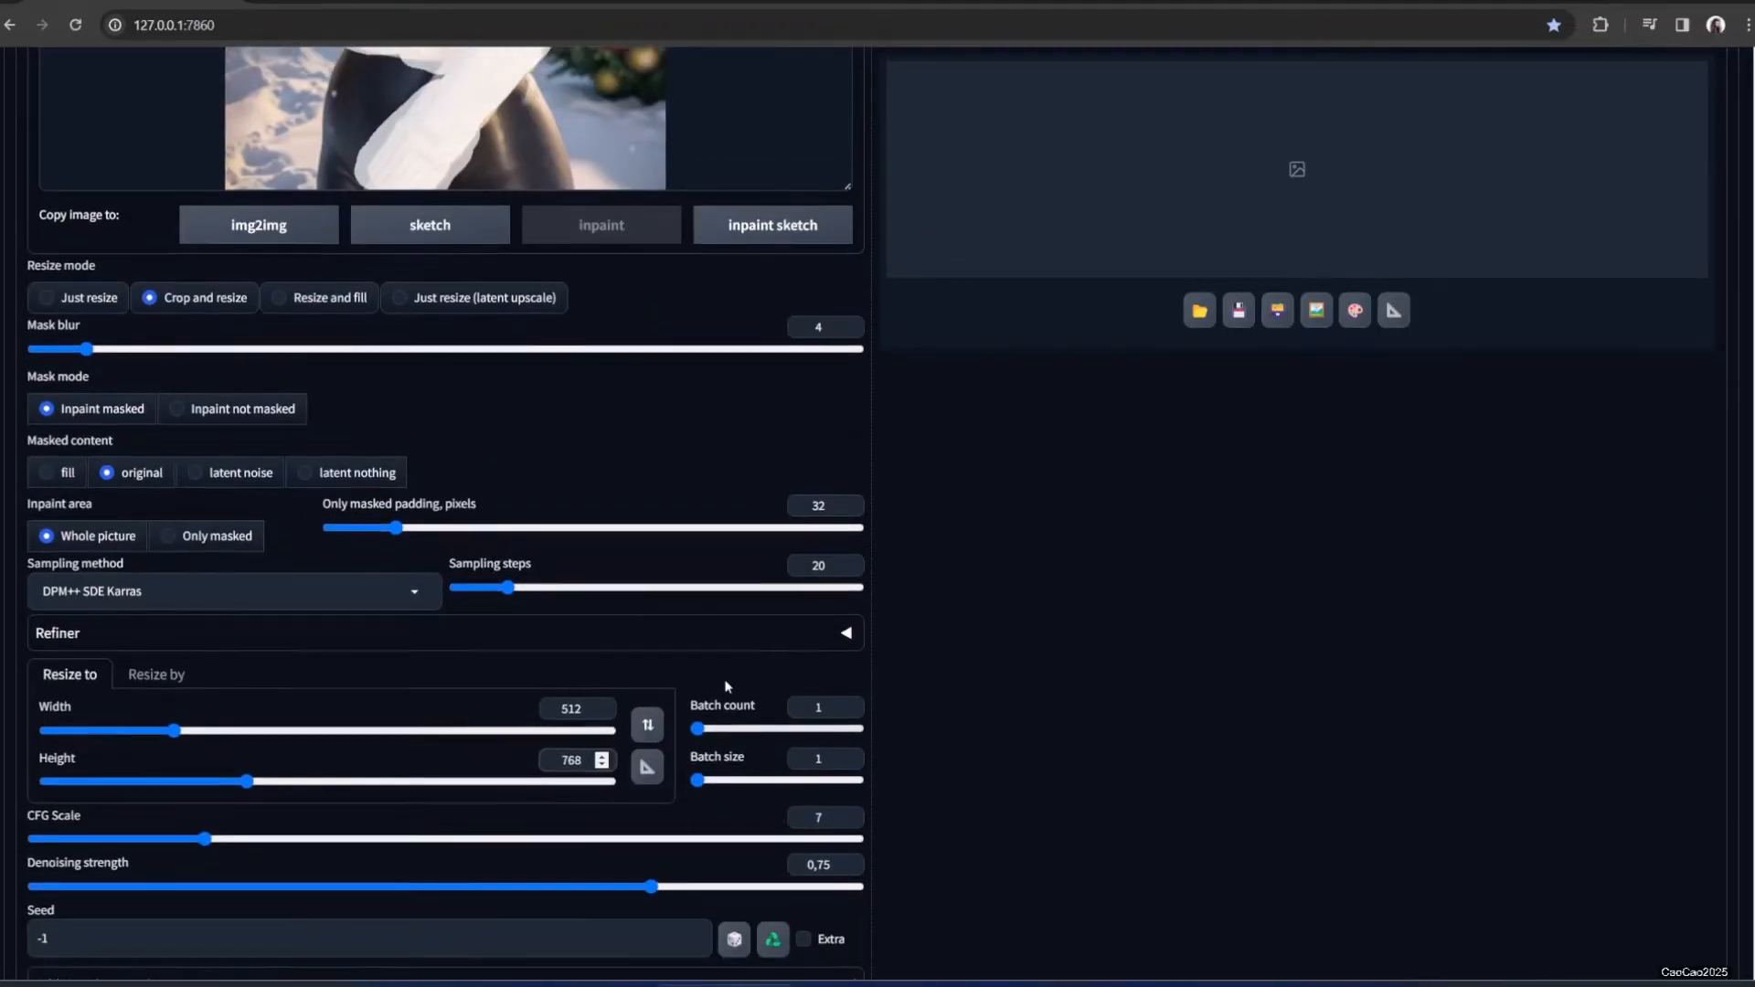
scroll(615, 568, "up", 3)
scroll(623, 616, "down", 3)
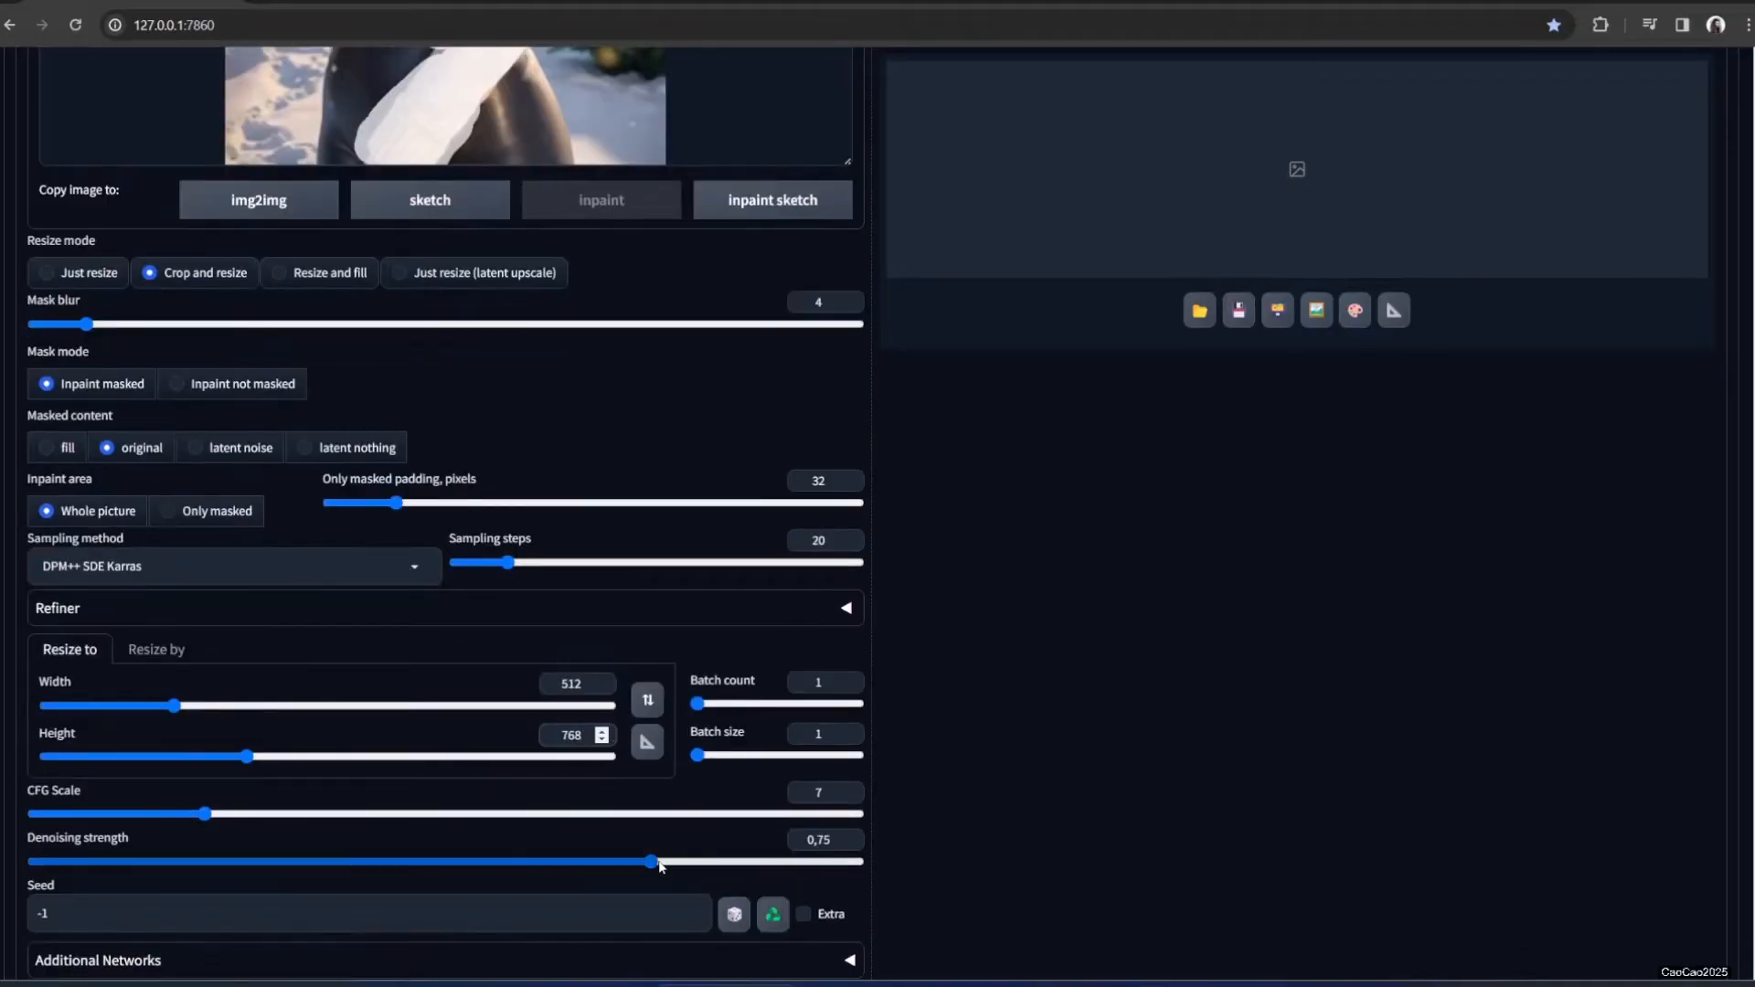
left_click_drag(654, 865, 608, 873)
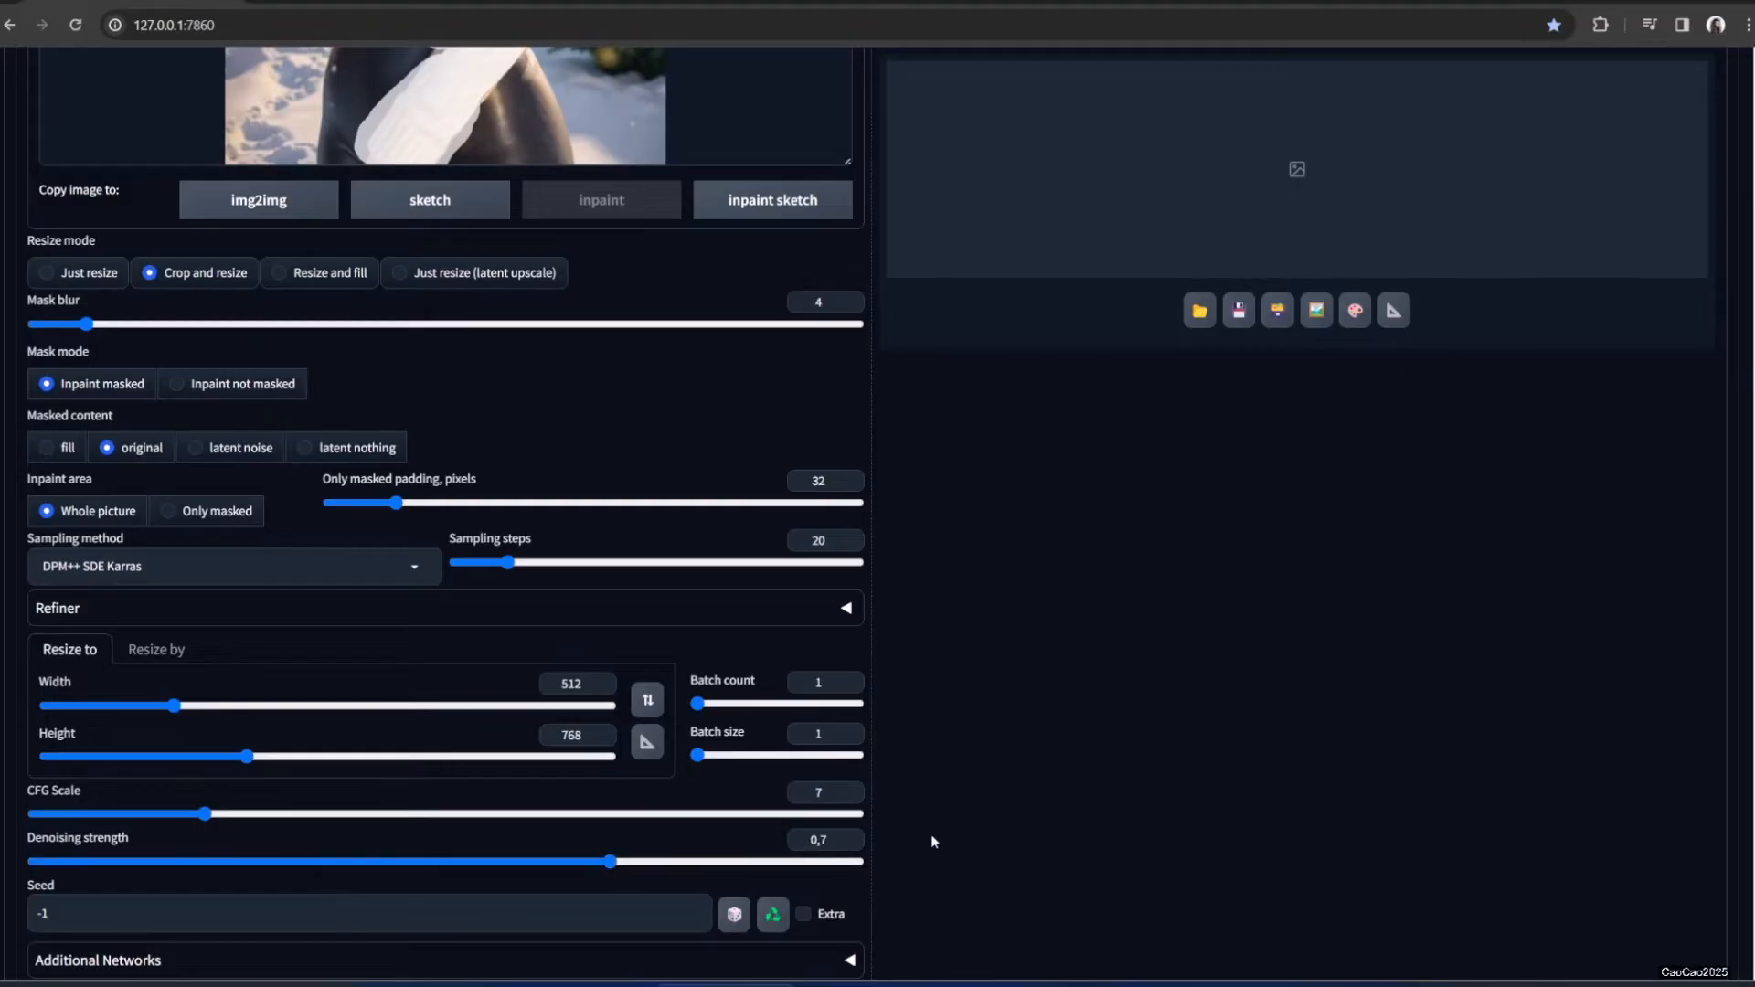
scroll(932, 832, "up", 8)
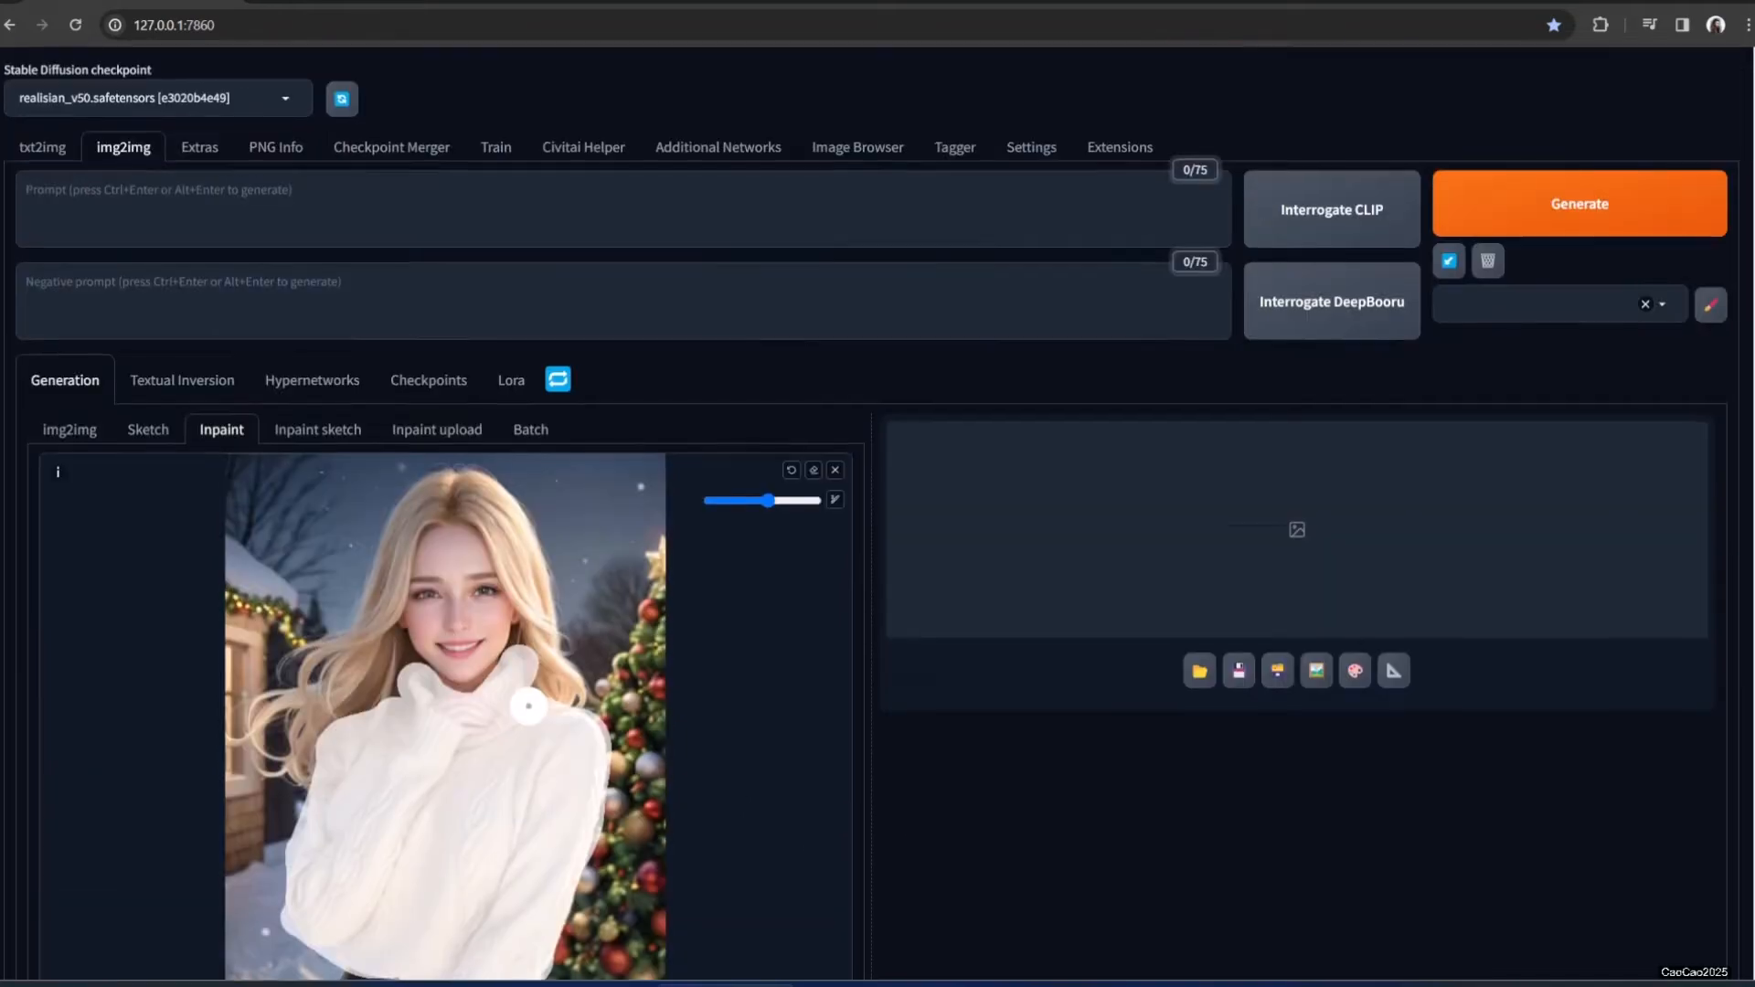
scroll(502, 658, "up", 2)
Enter the prompt 'blue sweater' and generate the inpaint
left_click(121, 215)
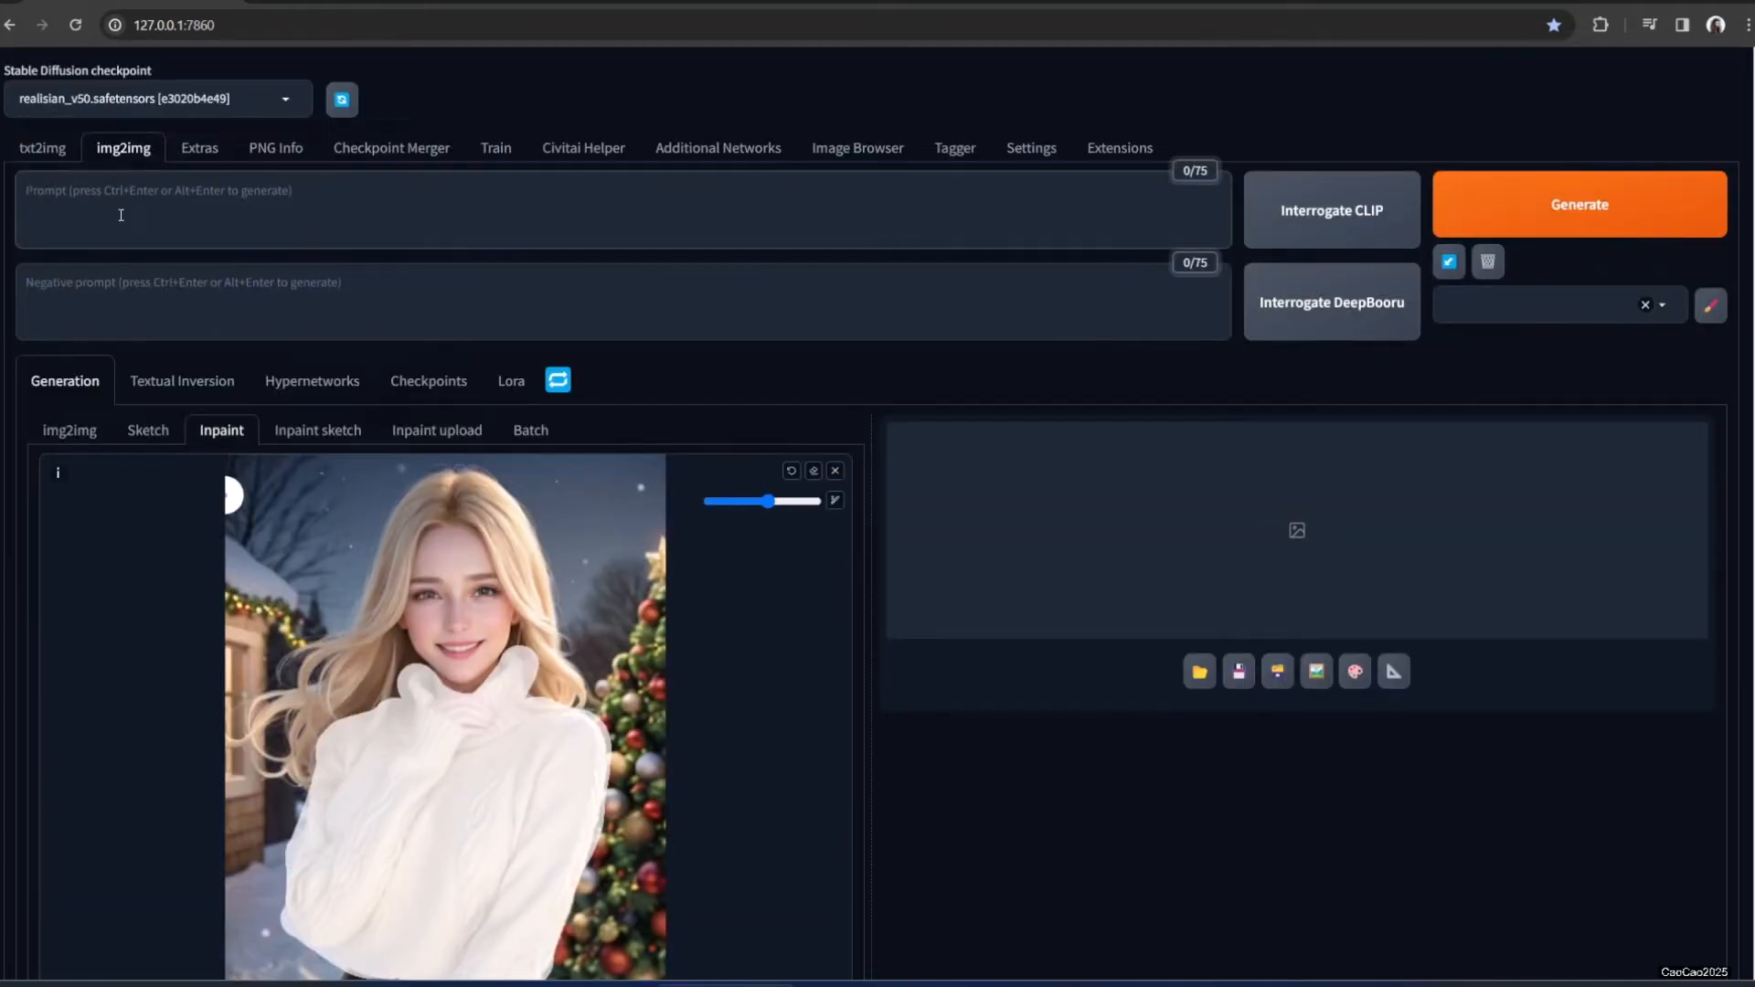
type("red")
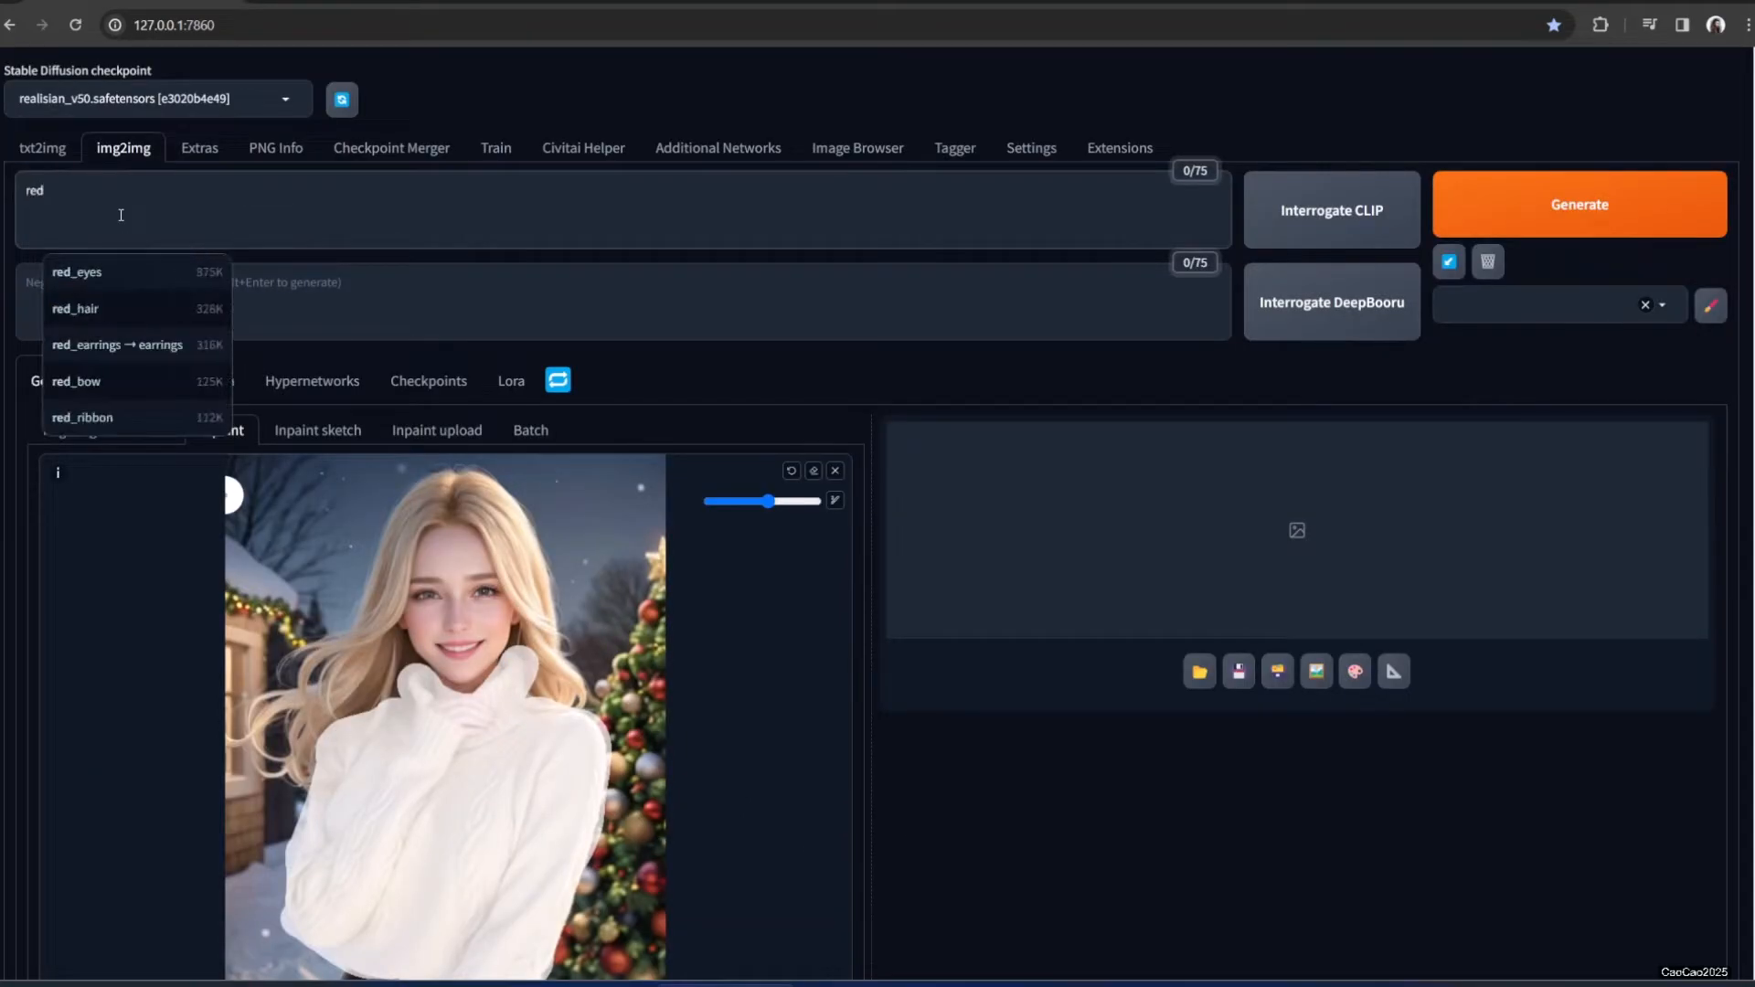
key("BackSpace")
key("BackSpace")
key("BackSpace")
key("BackSpace")
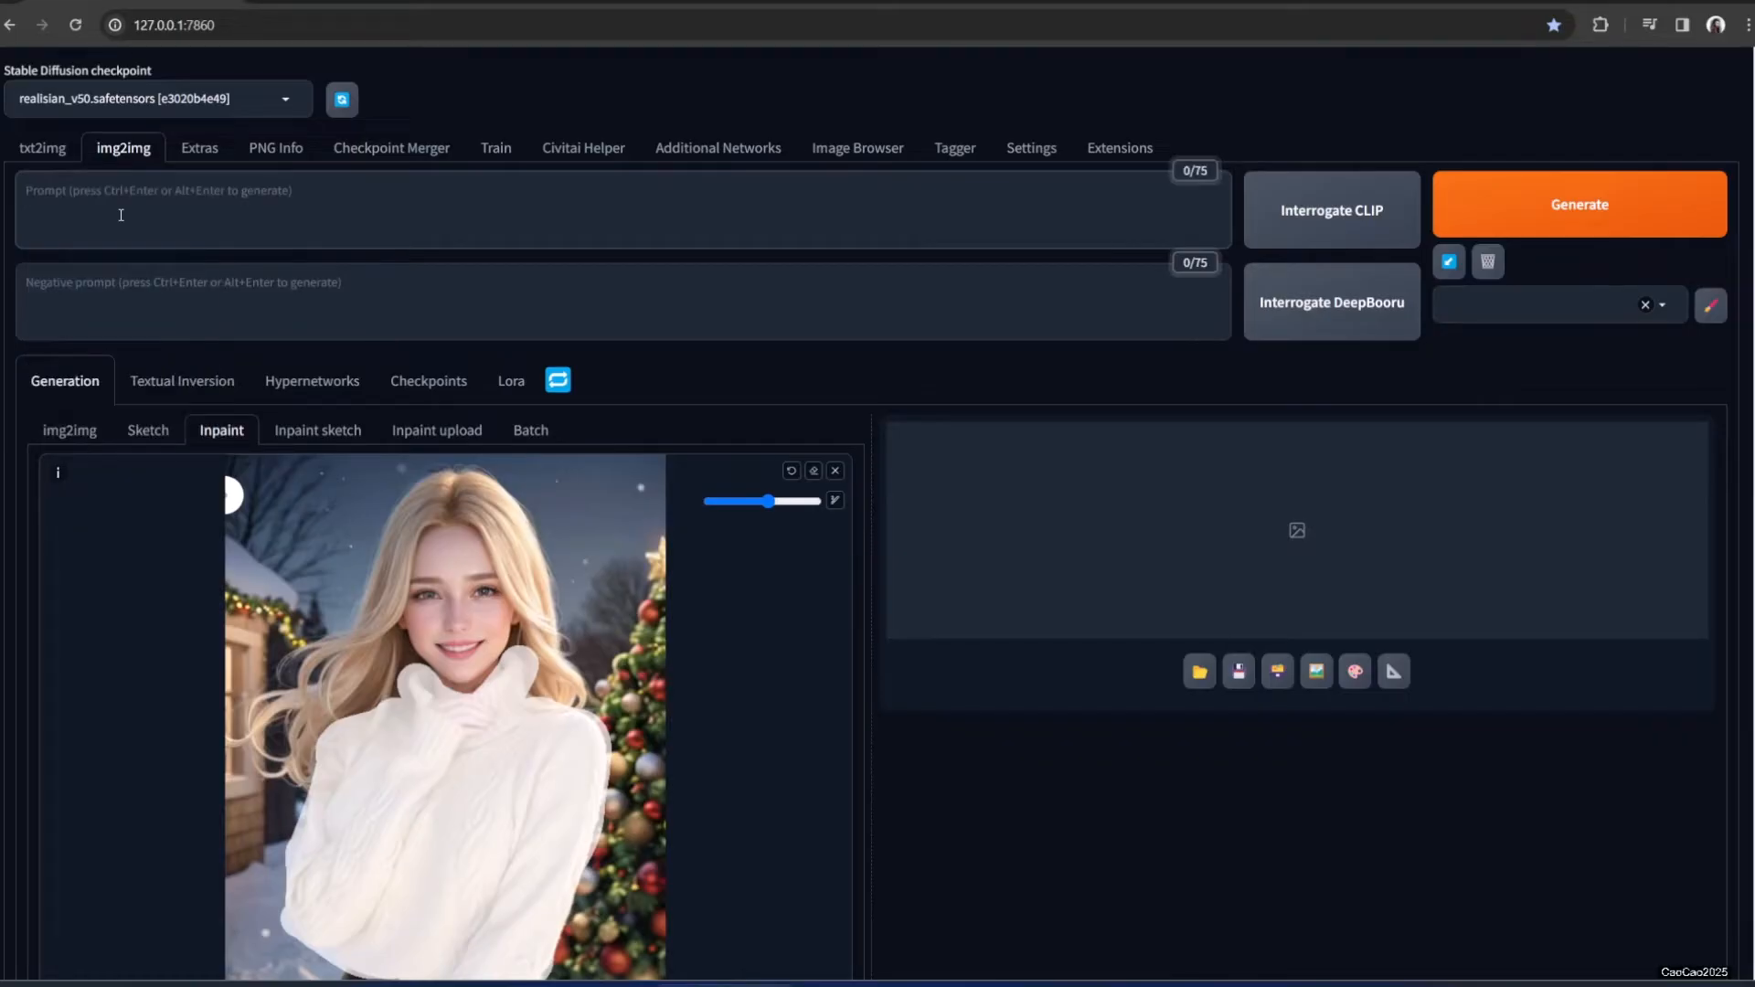
type("blue sweater")
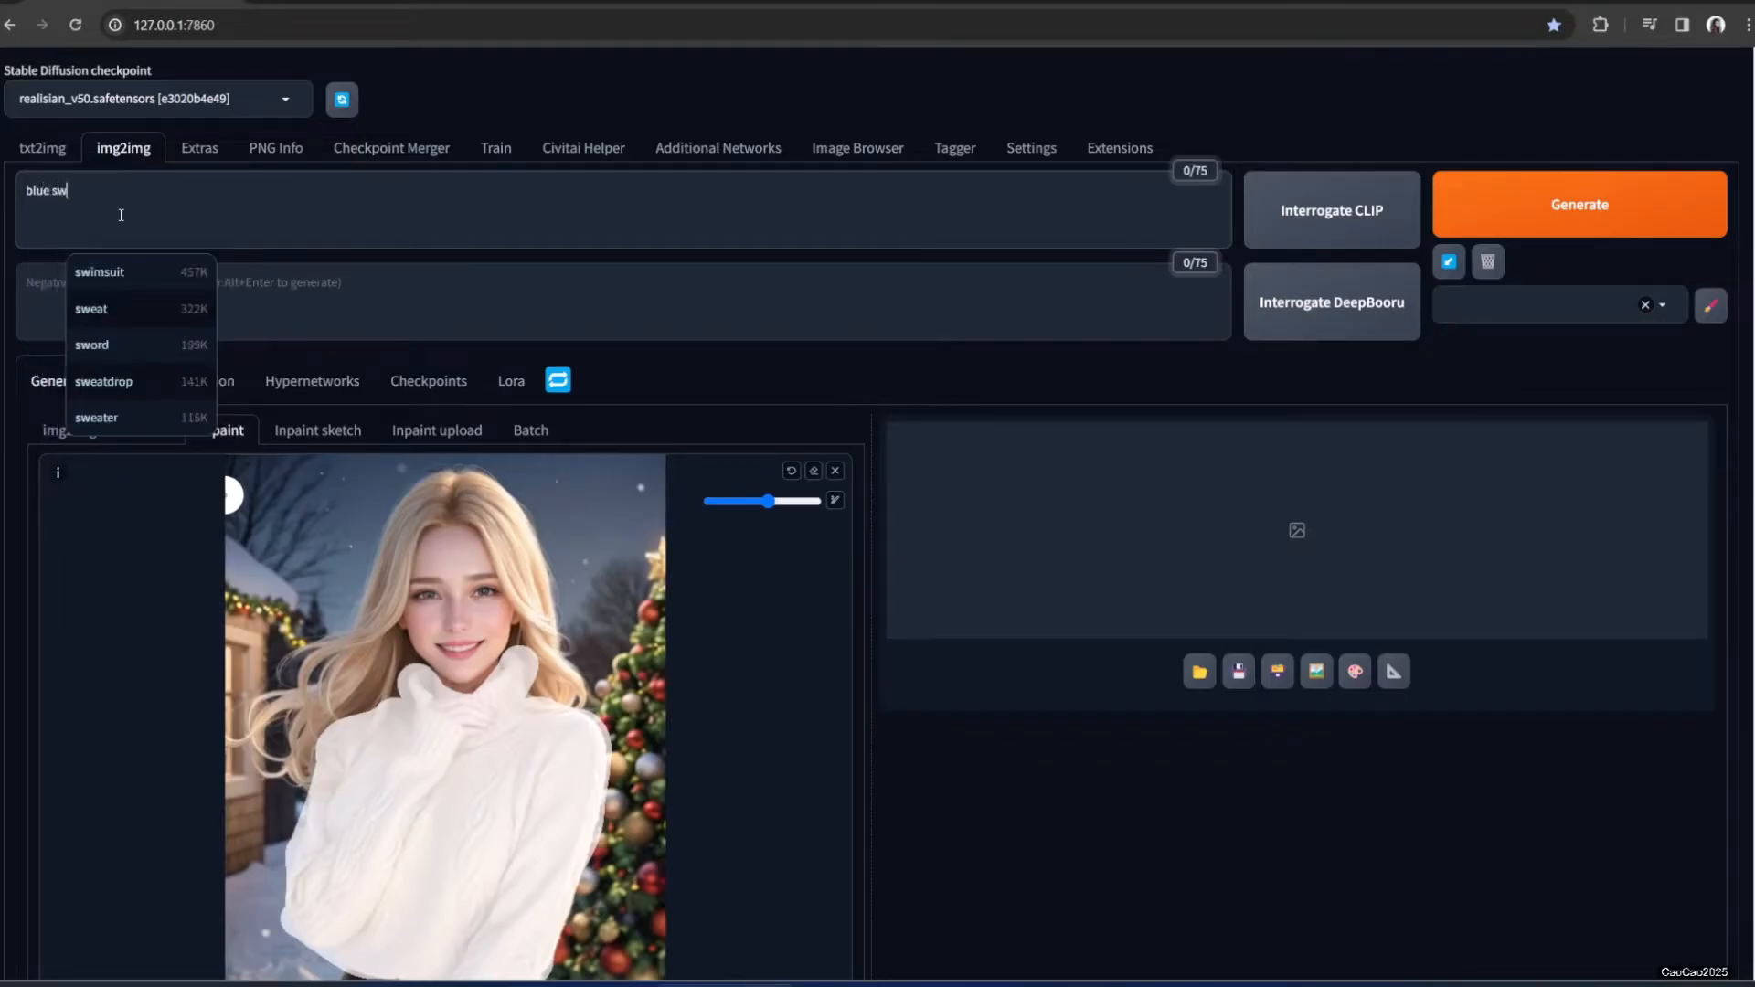
left_click(1551, 209)
Inspect the blue-sweater result full-screen, then close the preview
scroll(1265, 235, "down", 1)
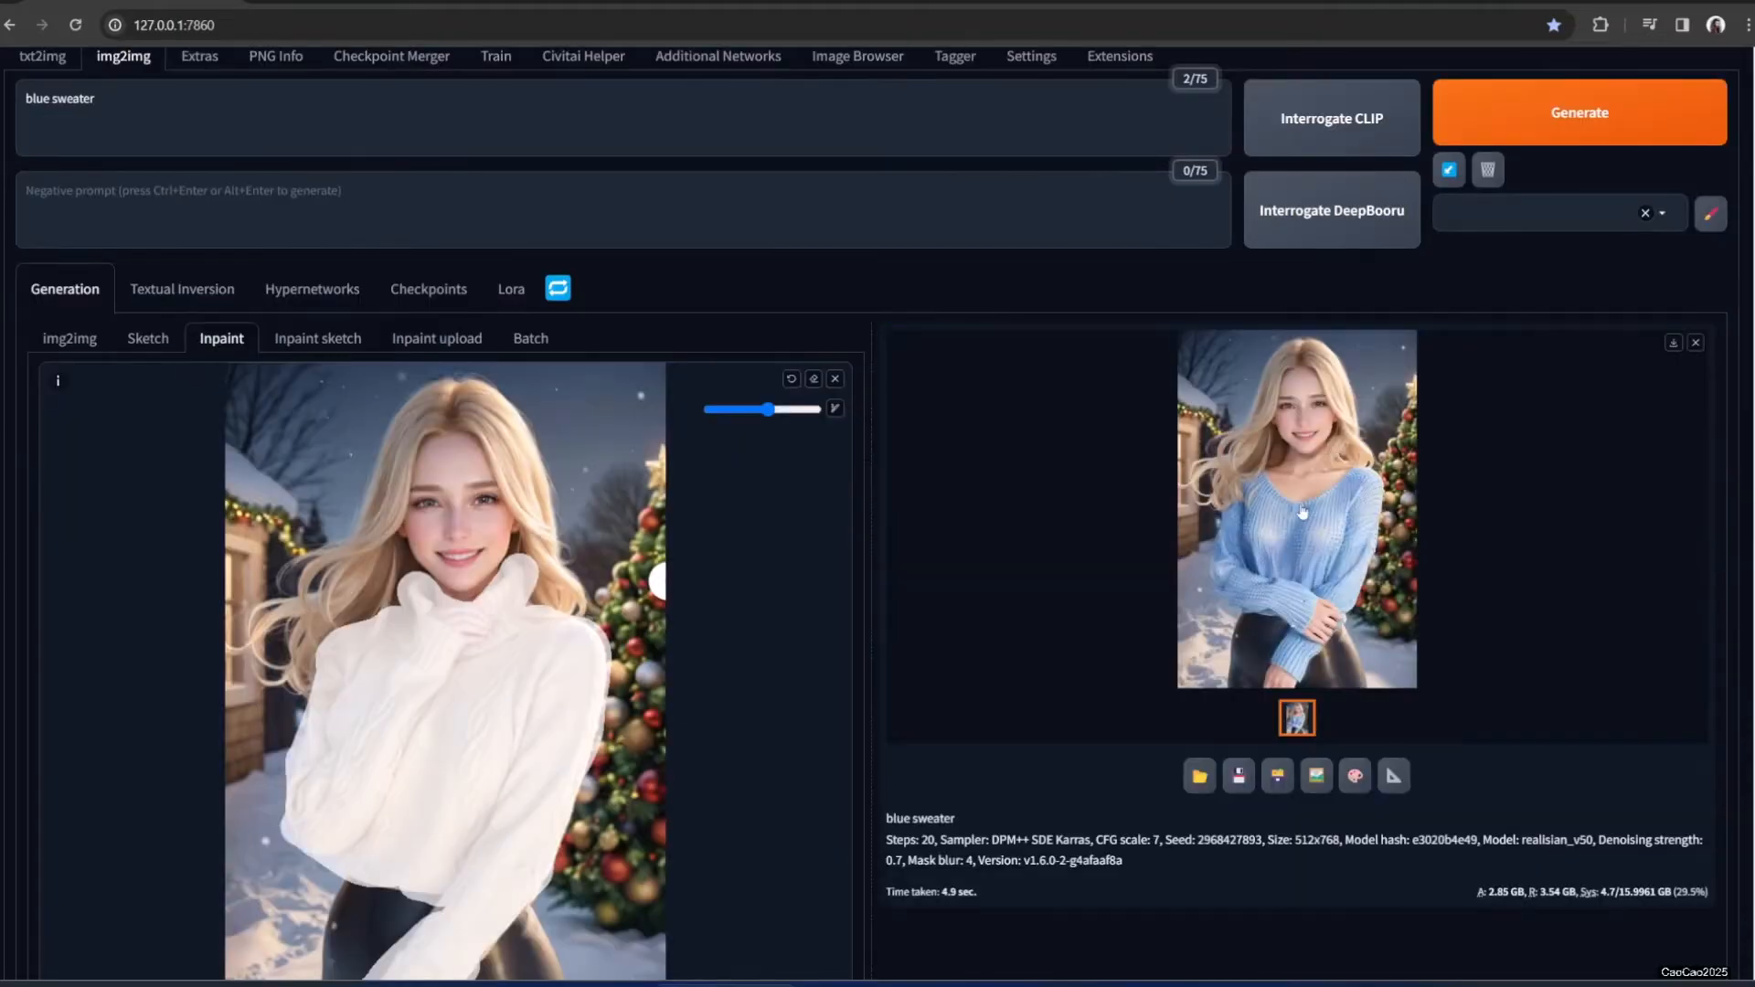
left_click(1303, 513)
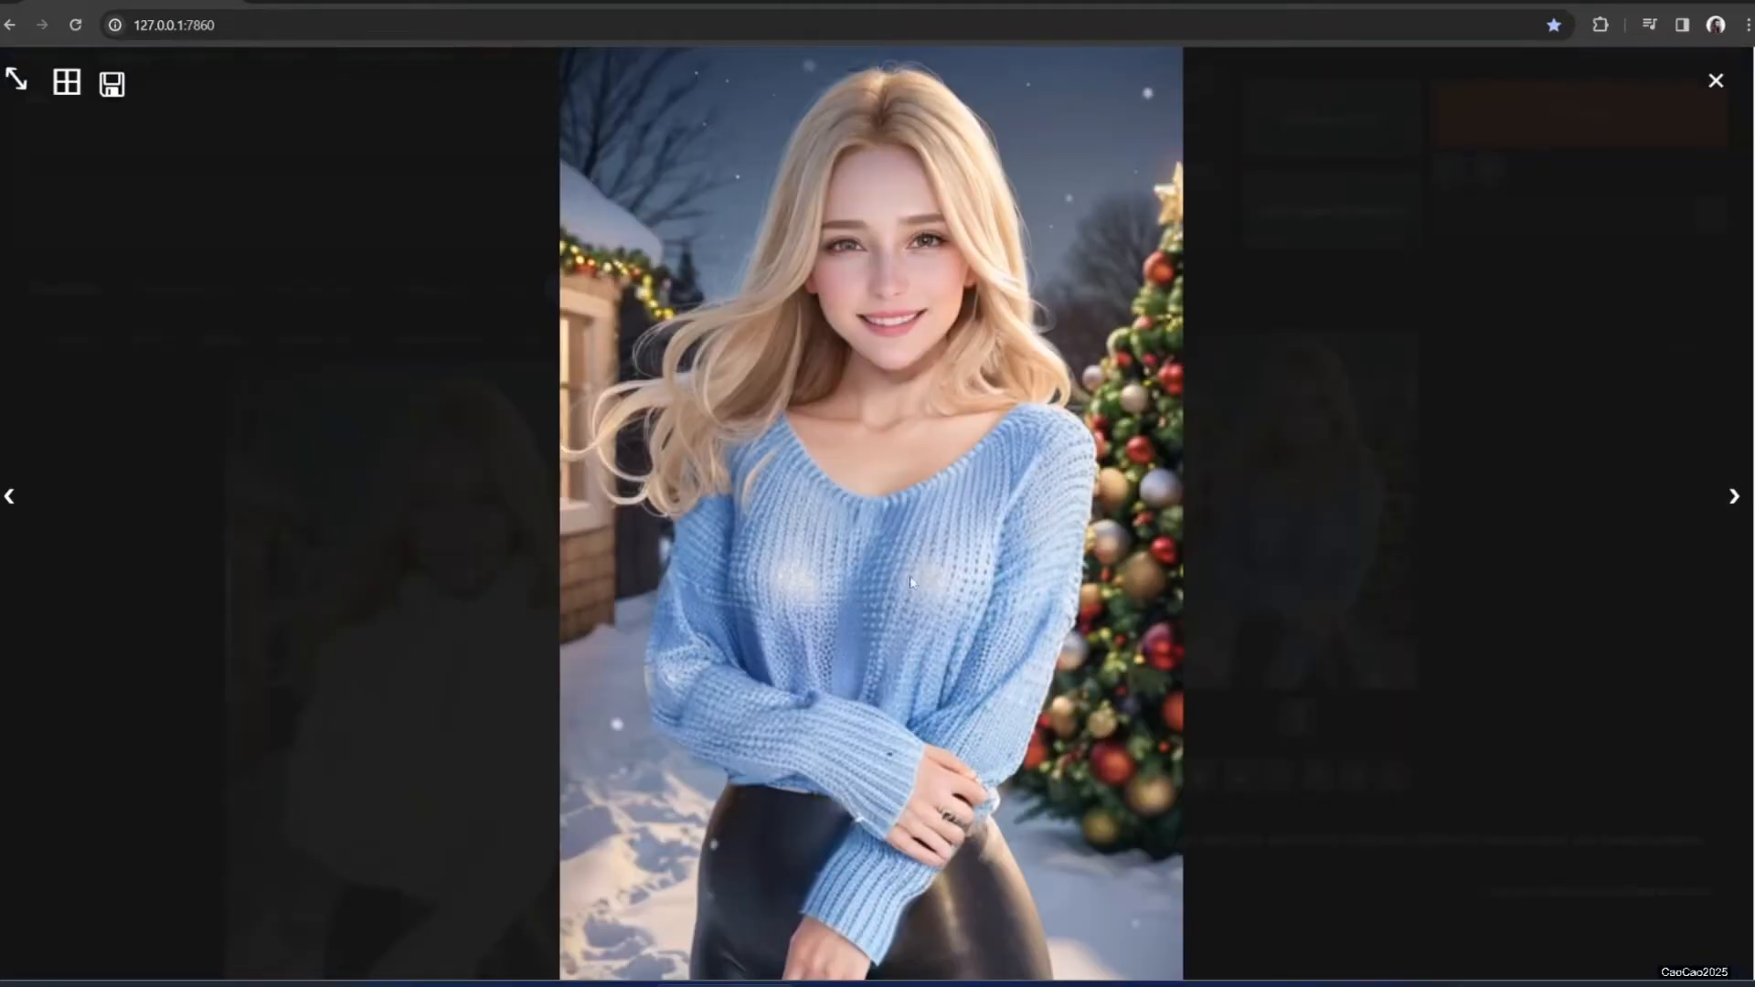
left_click(1252, 559)
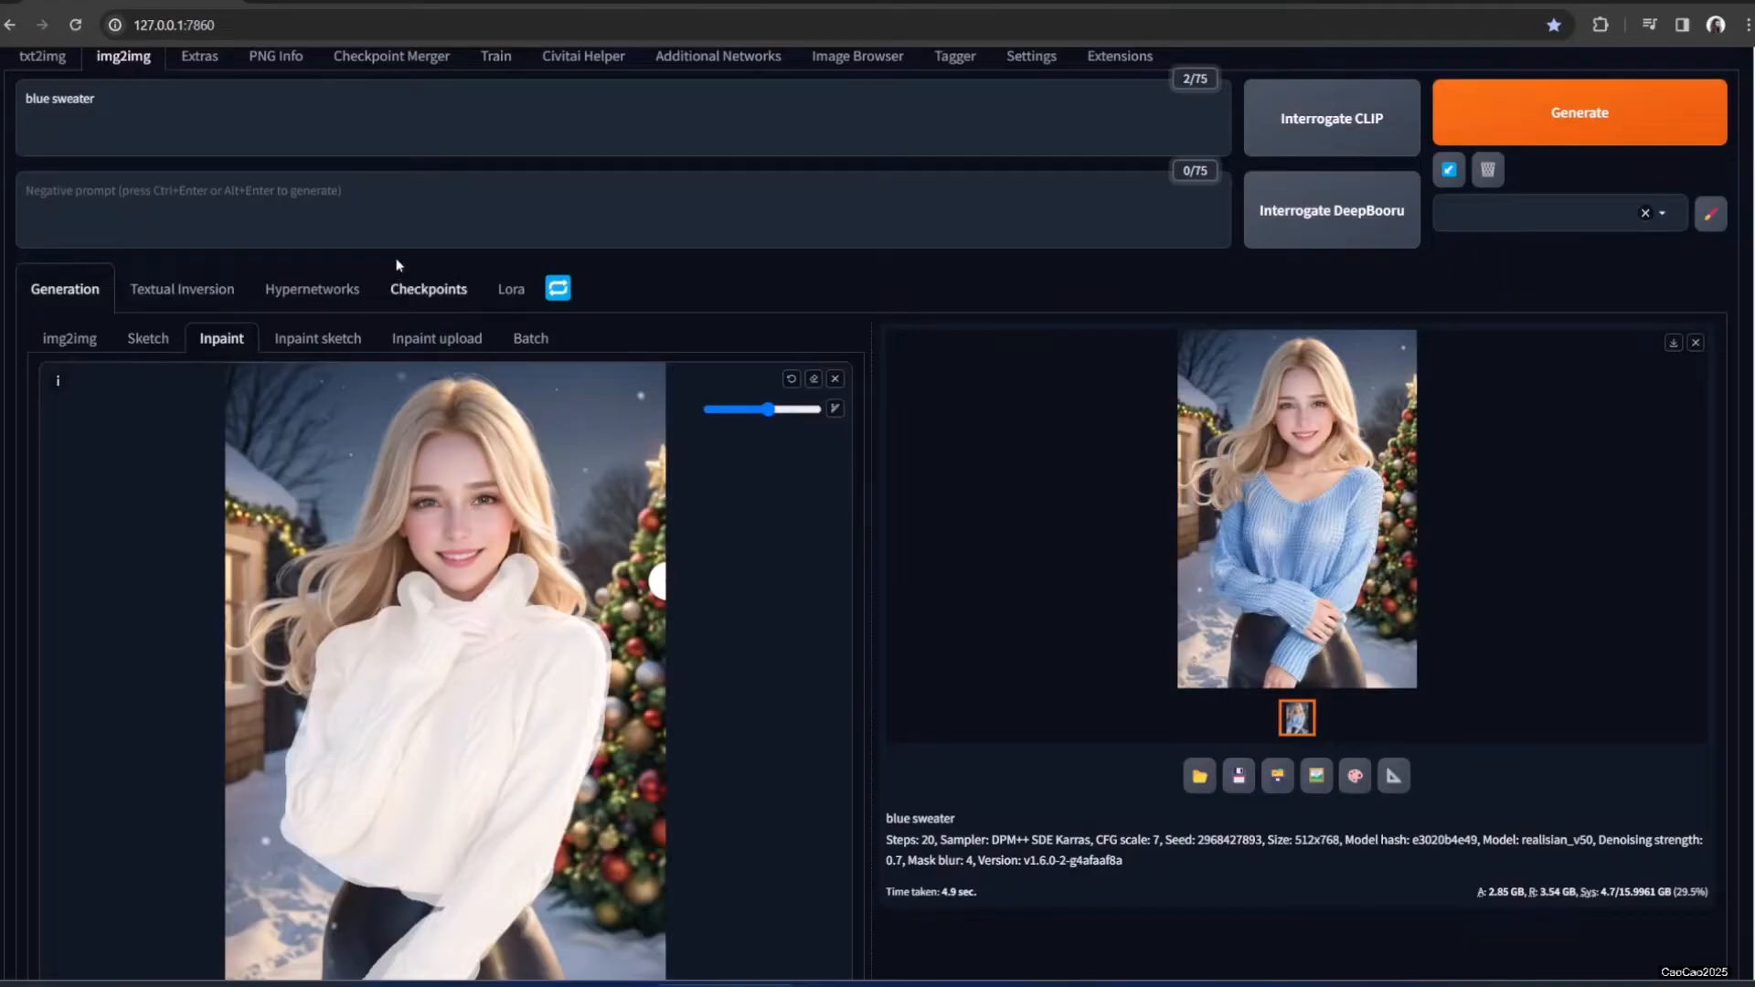
left_click(155, 216)
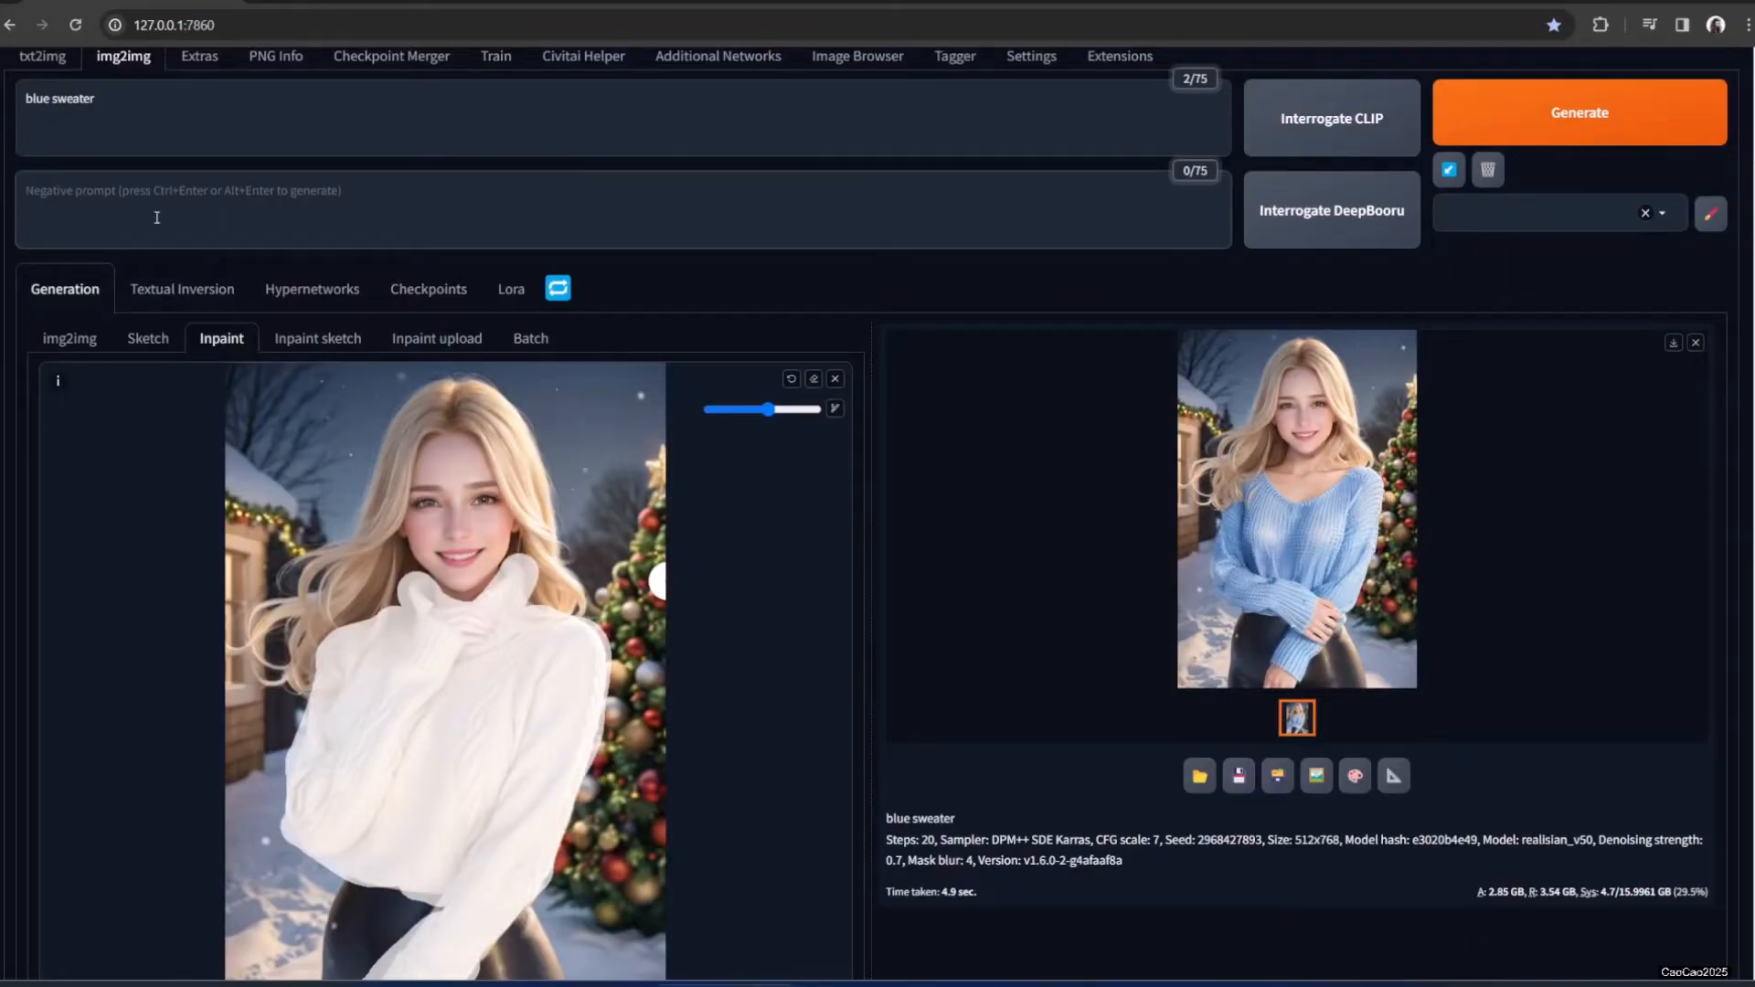
Set the negative prompt to 'worst quality, low quality, cartoon,'
type("worst quality,")
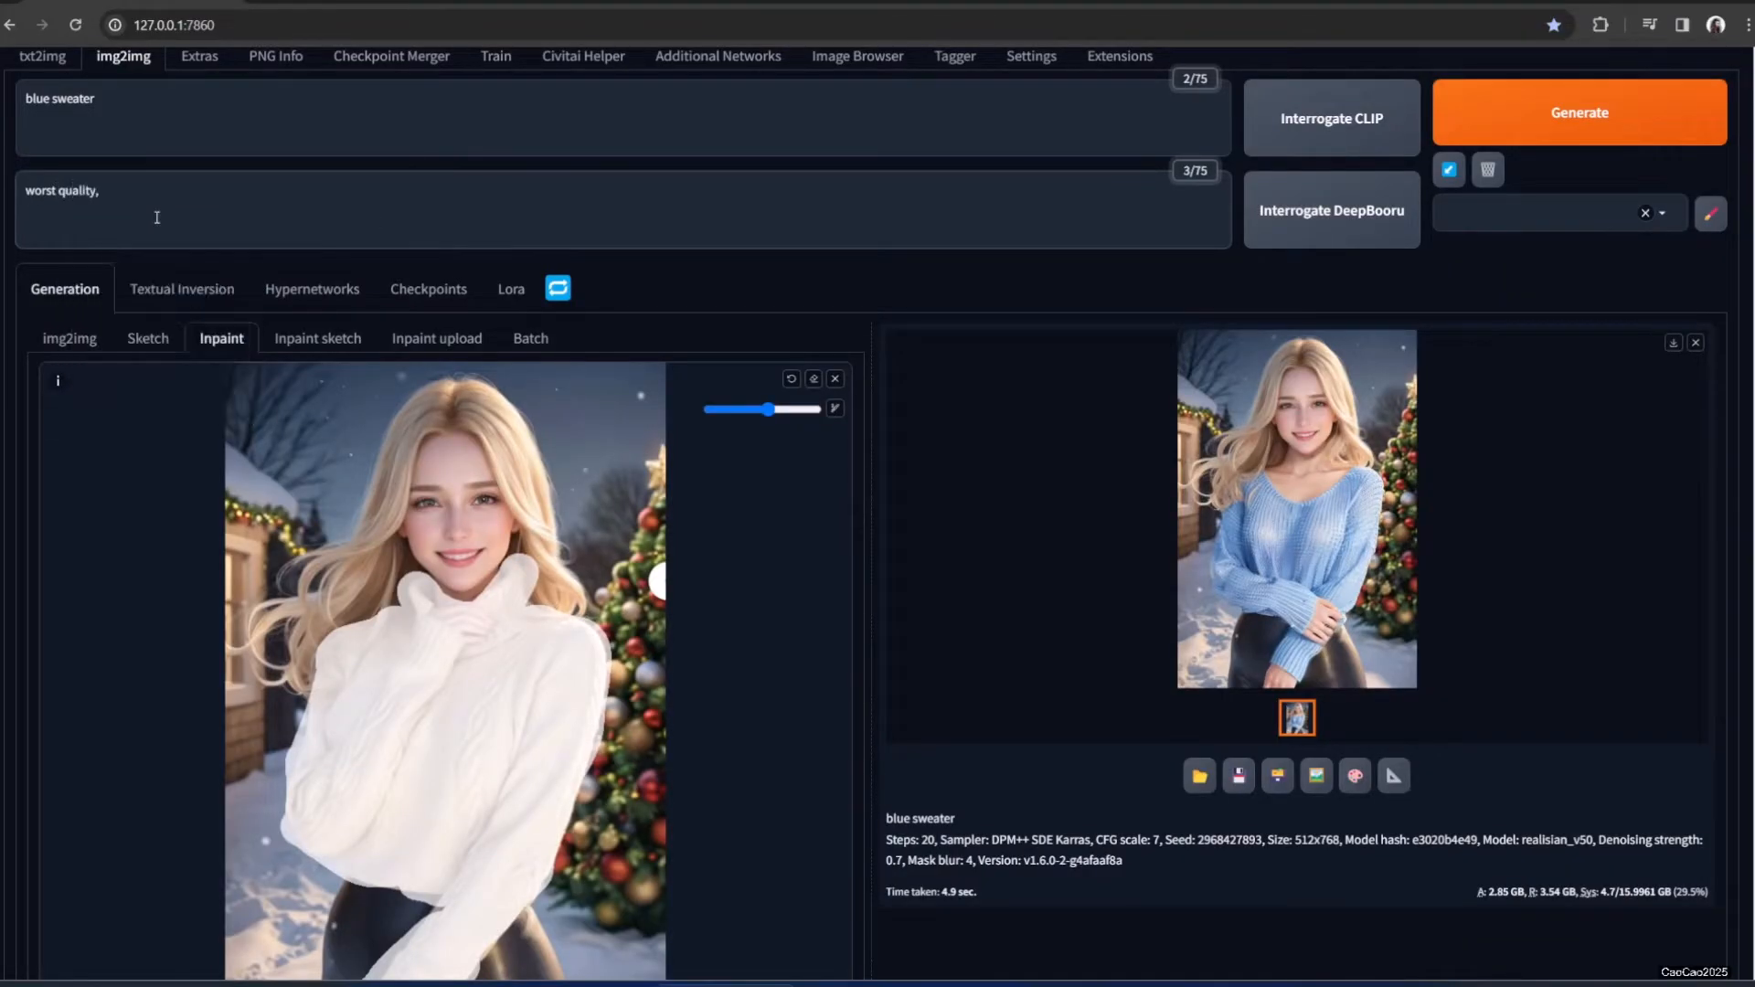
type(" loew")
key("BackSpace")
key("BackSpace")
type("w quality, cartoon,")
Append 'masterpiece, best quality' to the prompt, regenerate, and inspect the result
left_click(145, 136)
type(", masterpiece,  ")
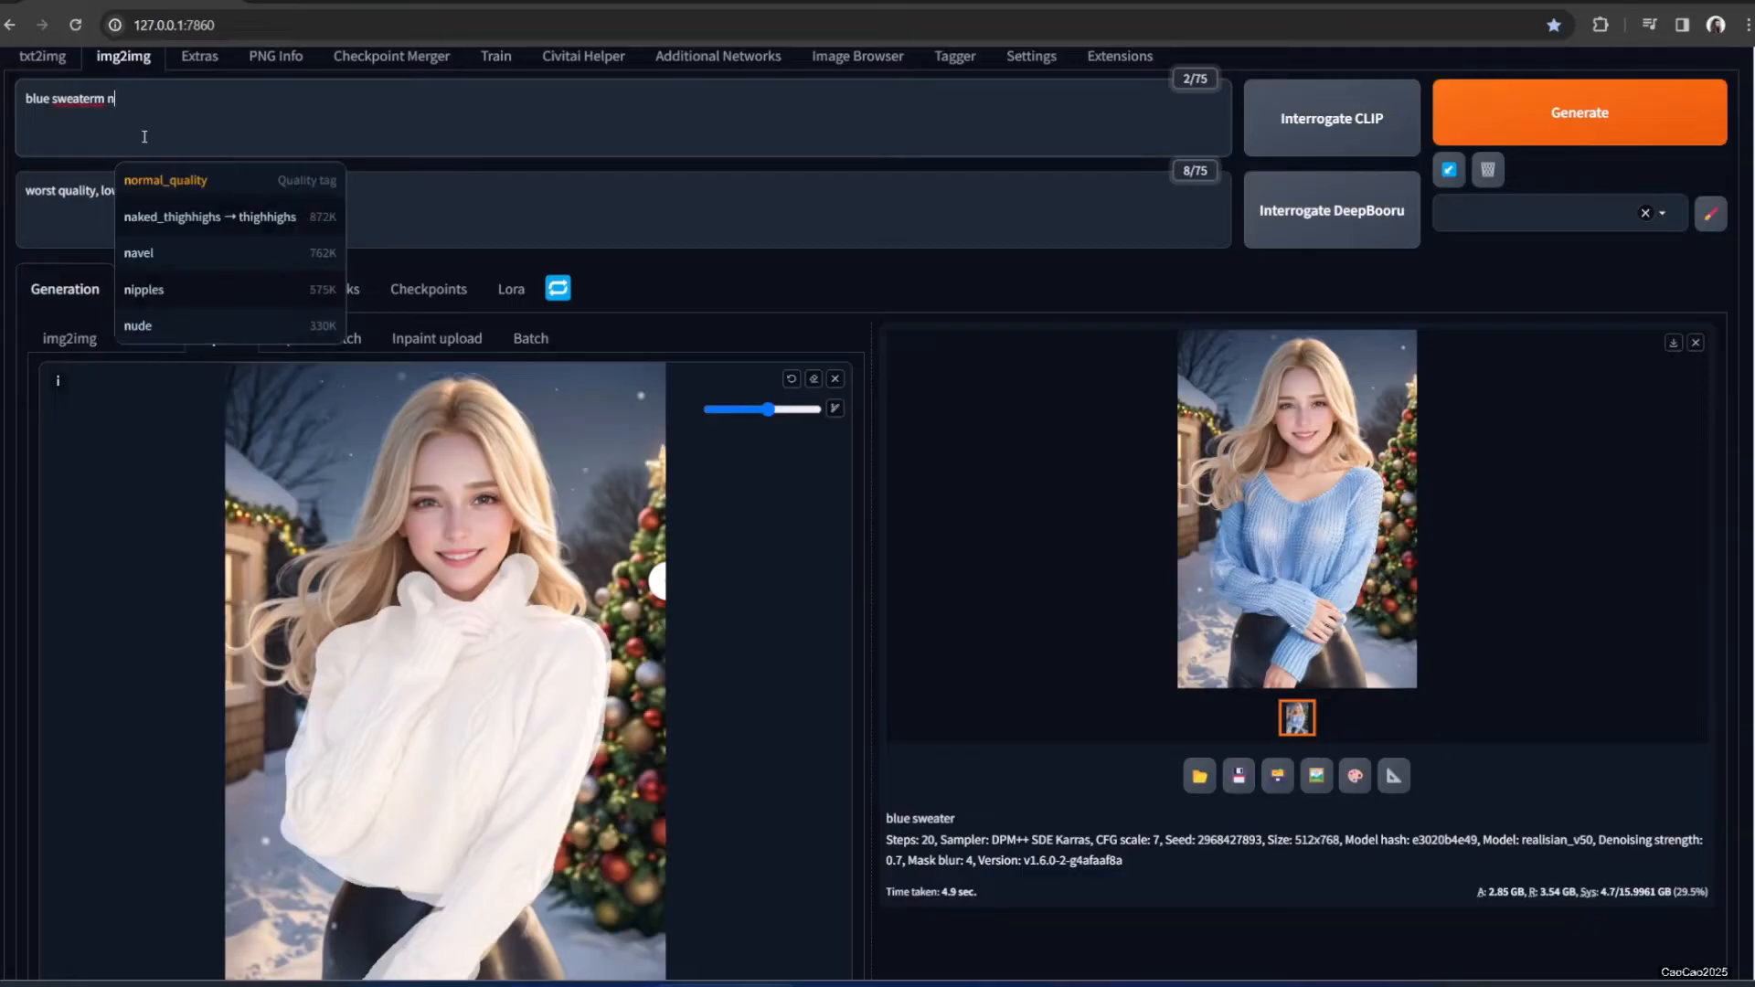
type("best")
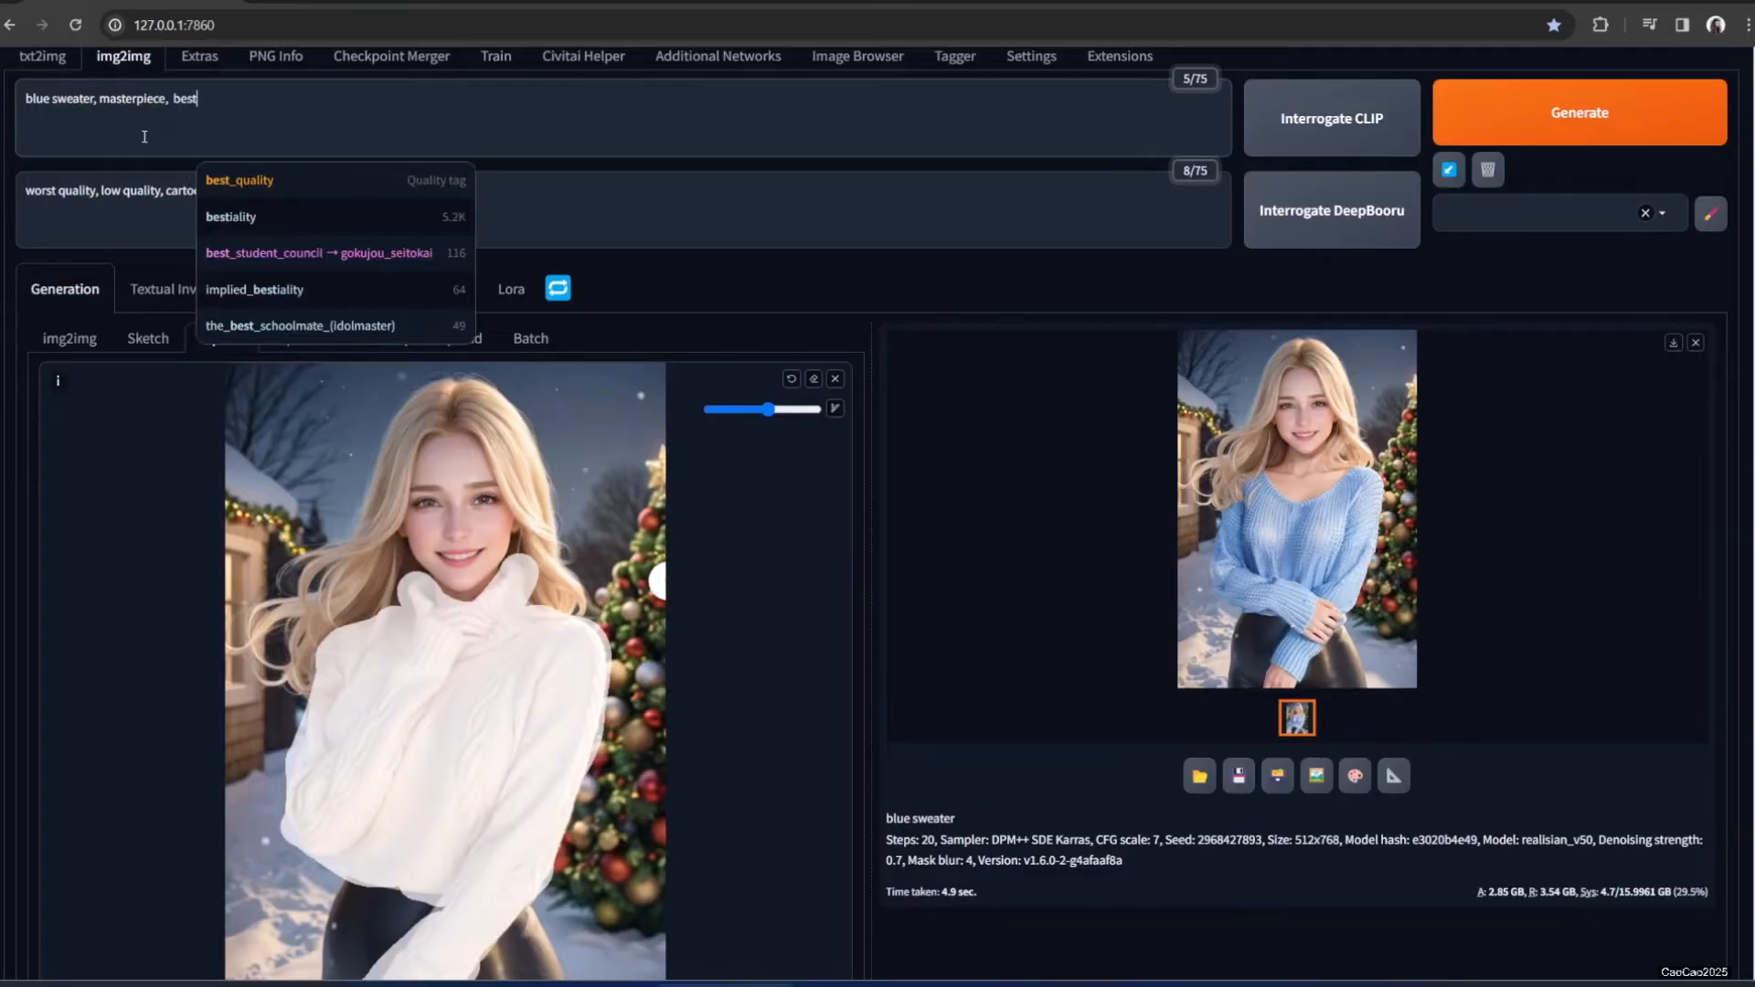
key("Tab")
left_click(1435, 137)
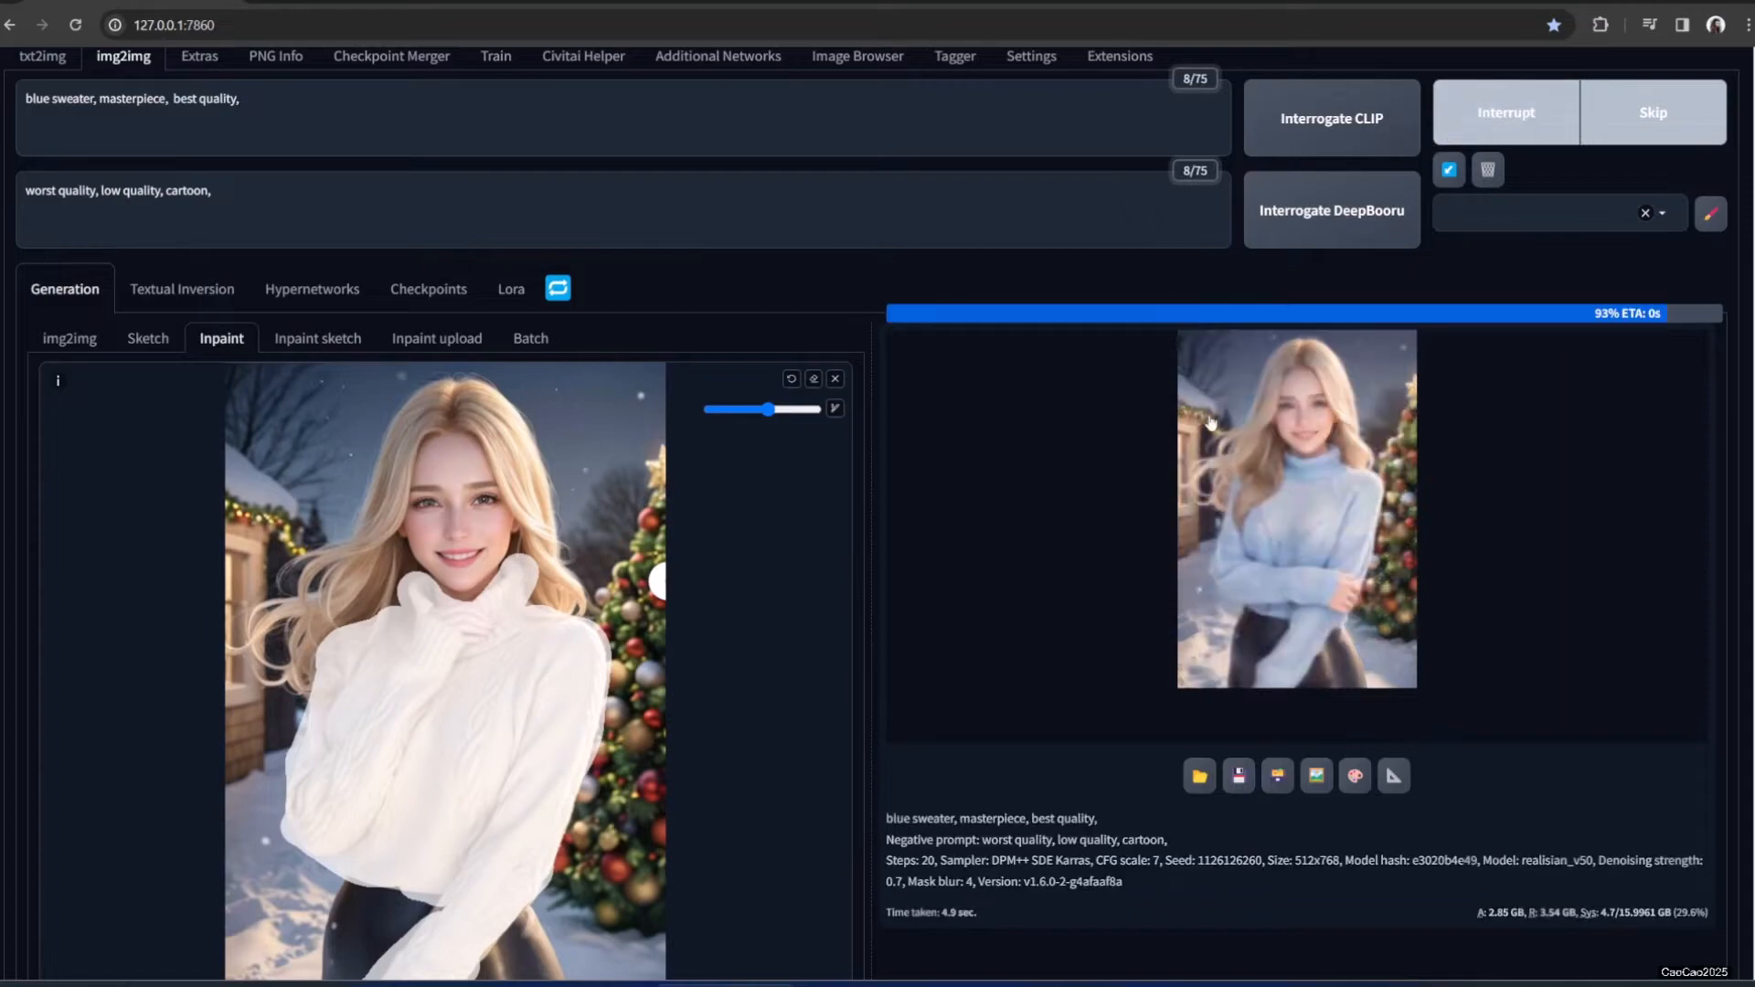
left_click(1320, 528)
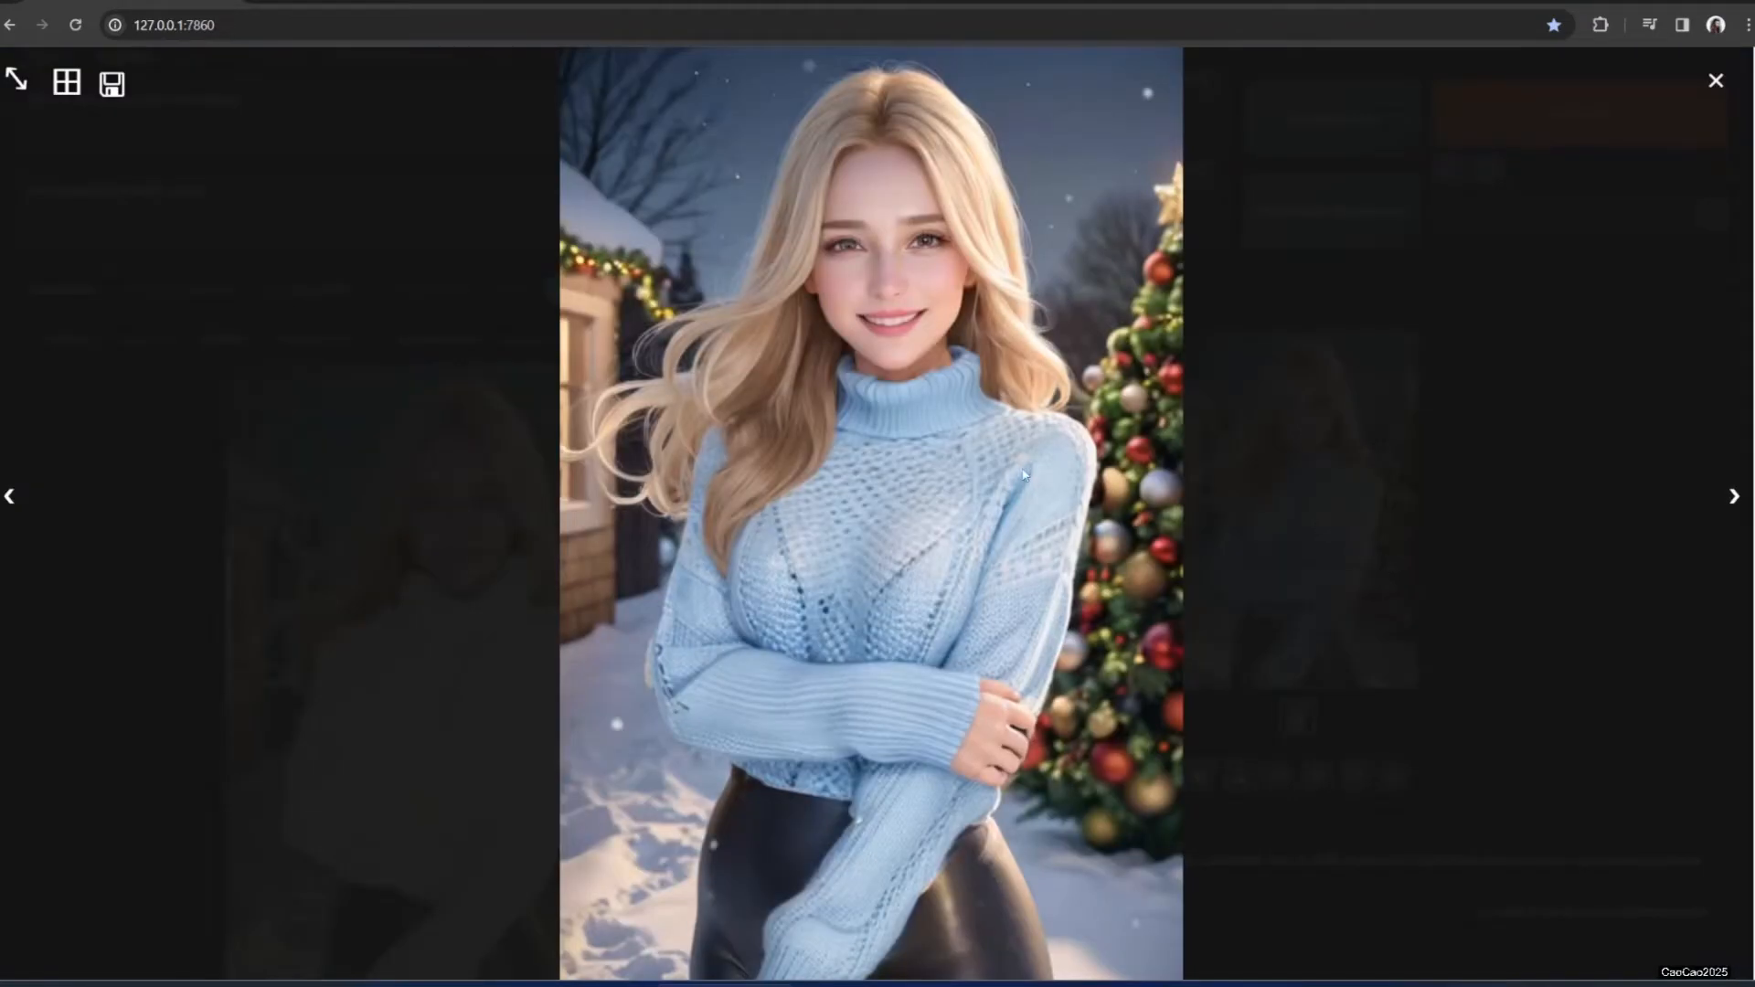
left_click(1248, 593)
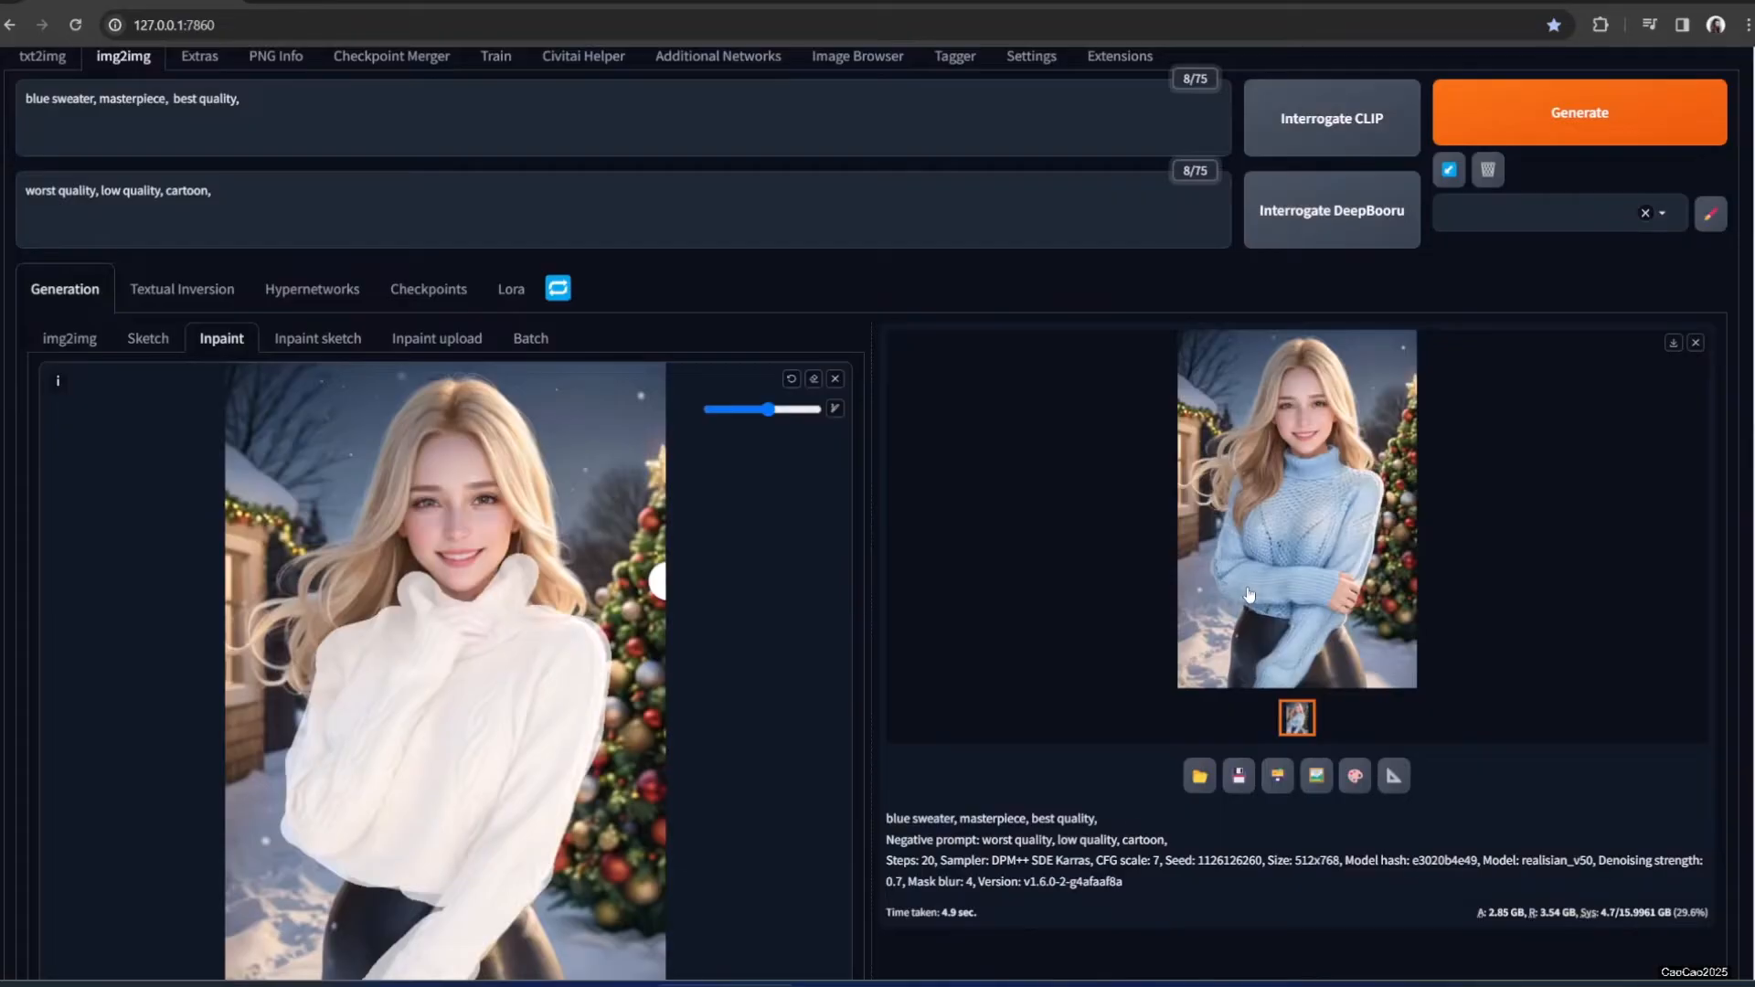
Change the prompt to 'red sweater', generate, and inspect the result
double_click(26, 98)
type("red")
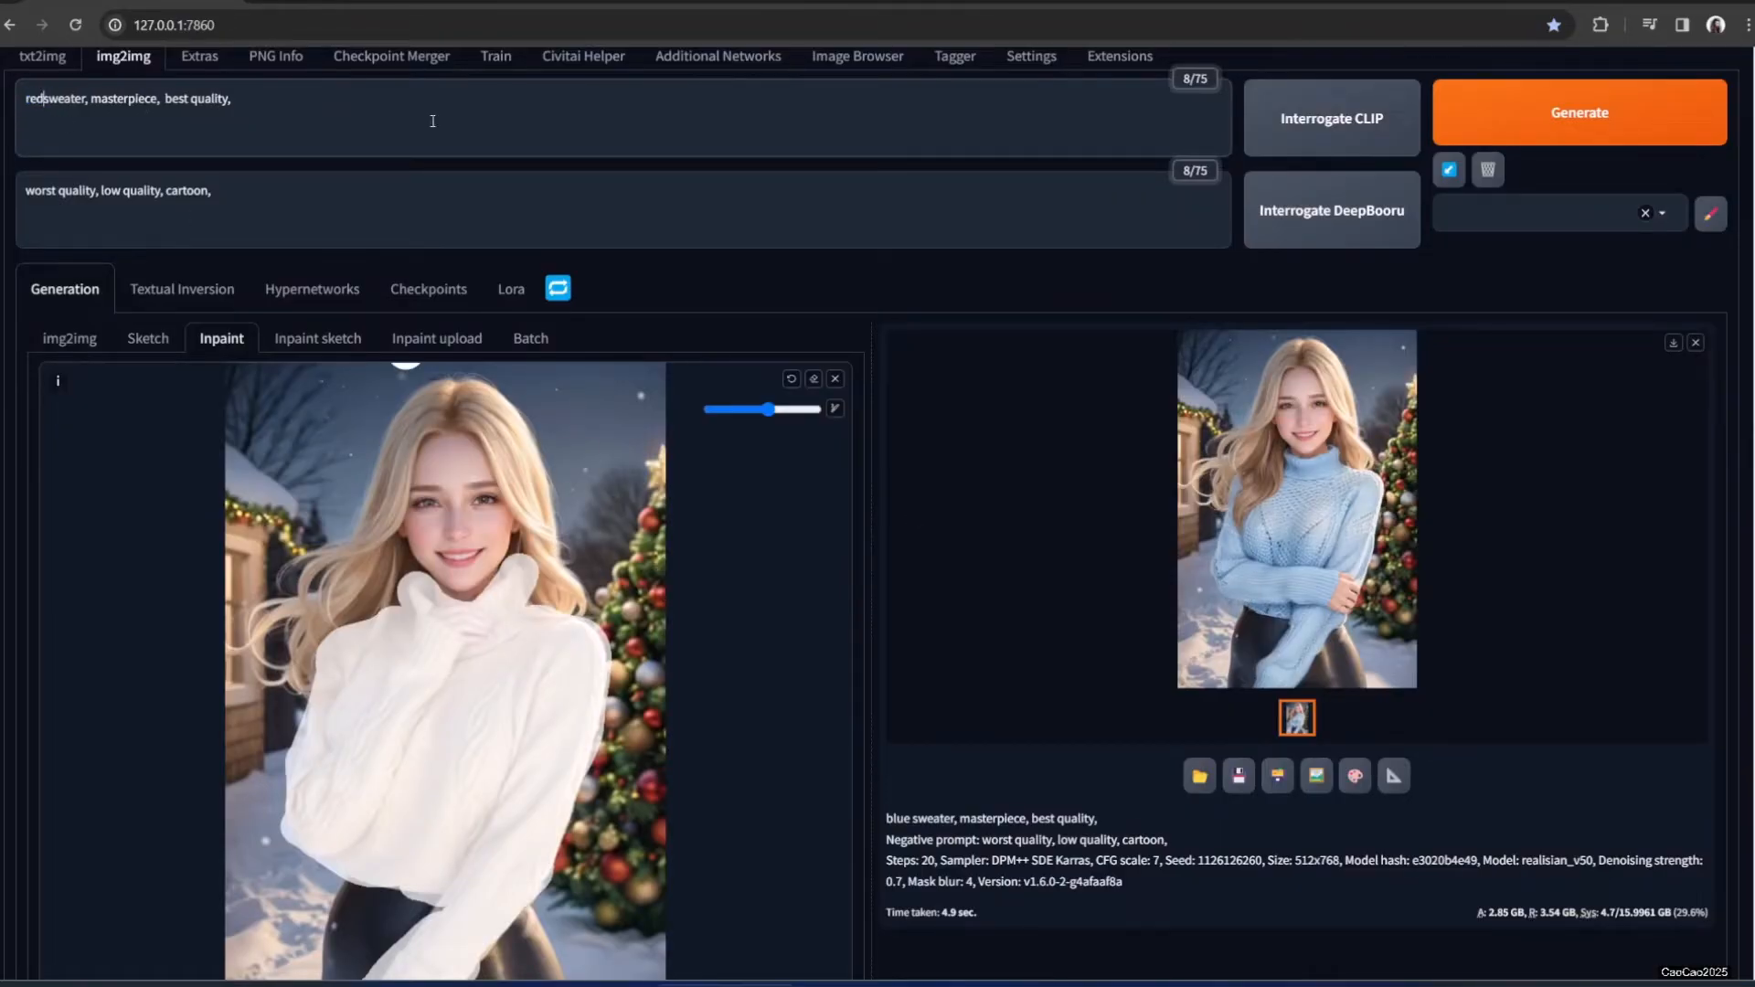
left_click(1561, 135)
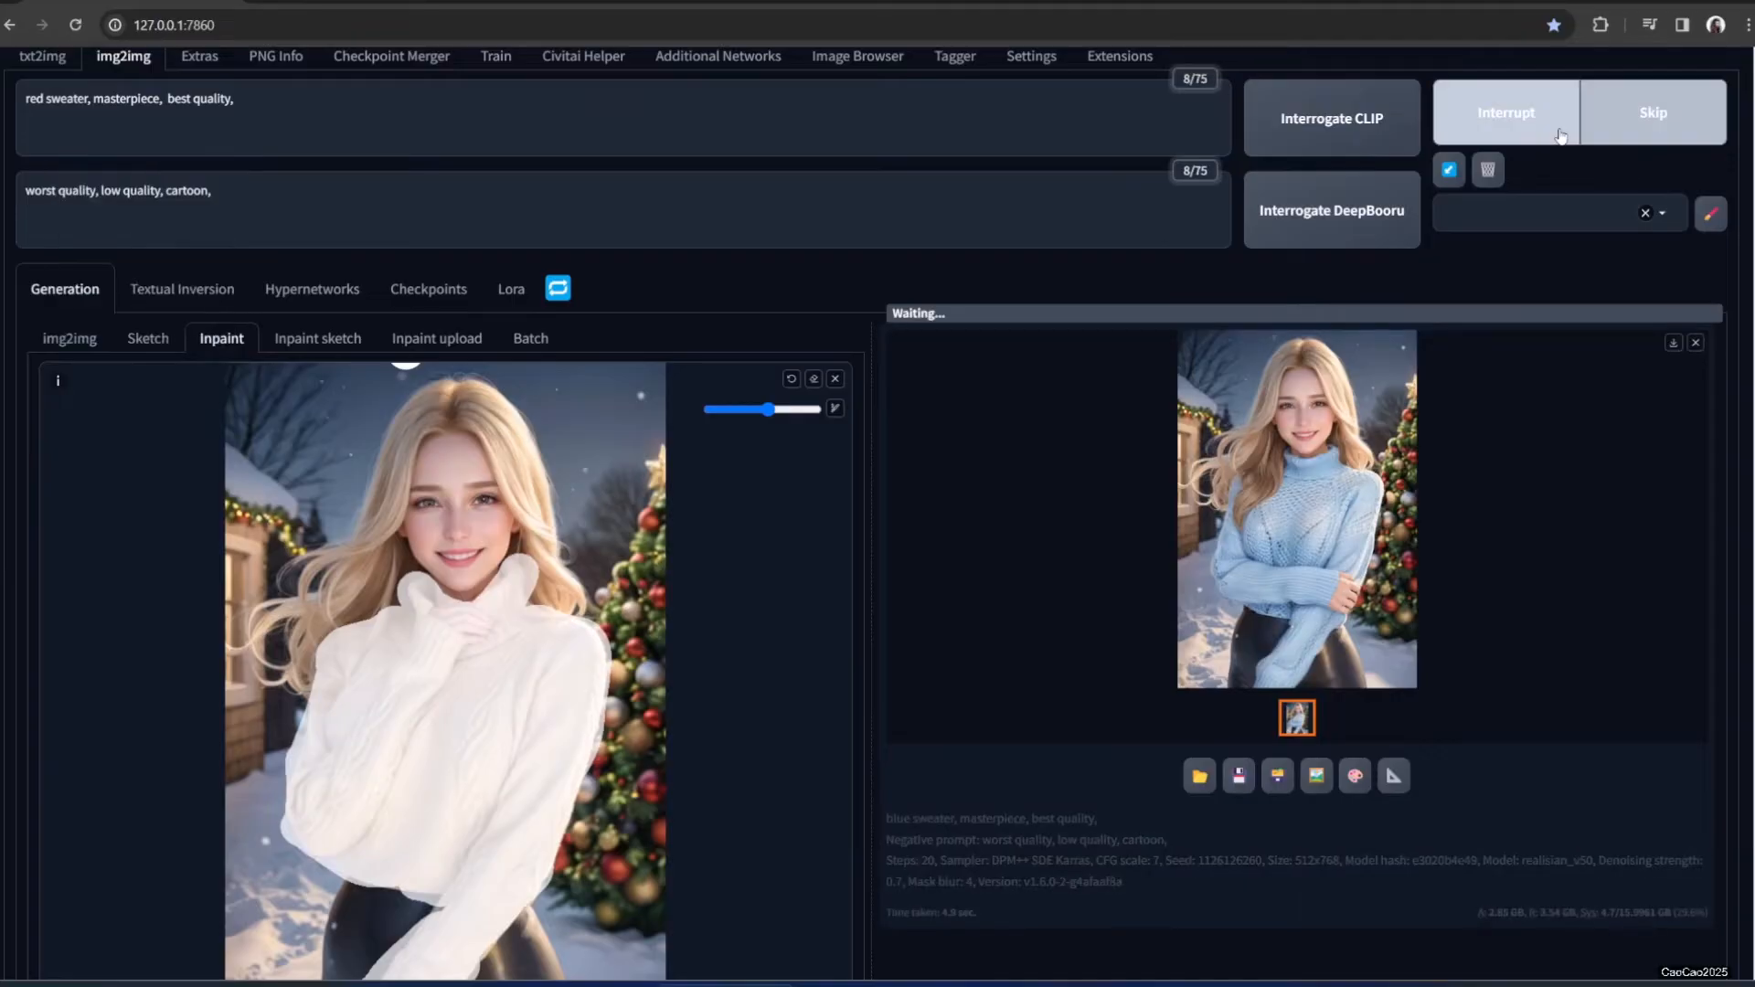
left_click(1354, 464)
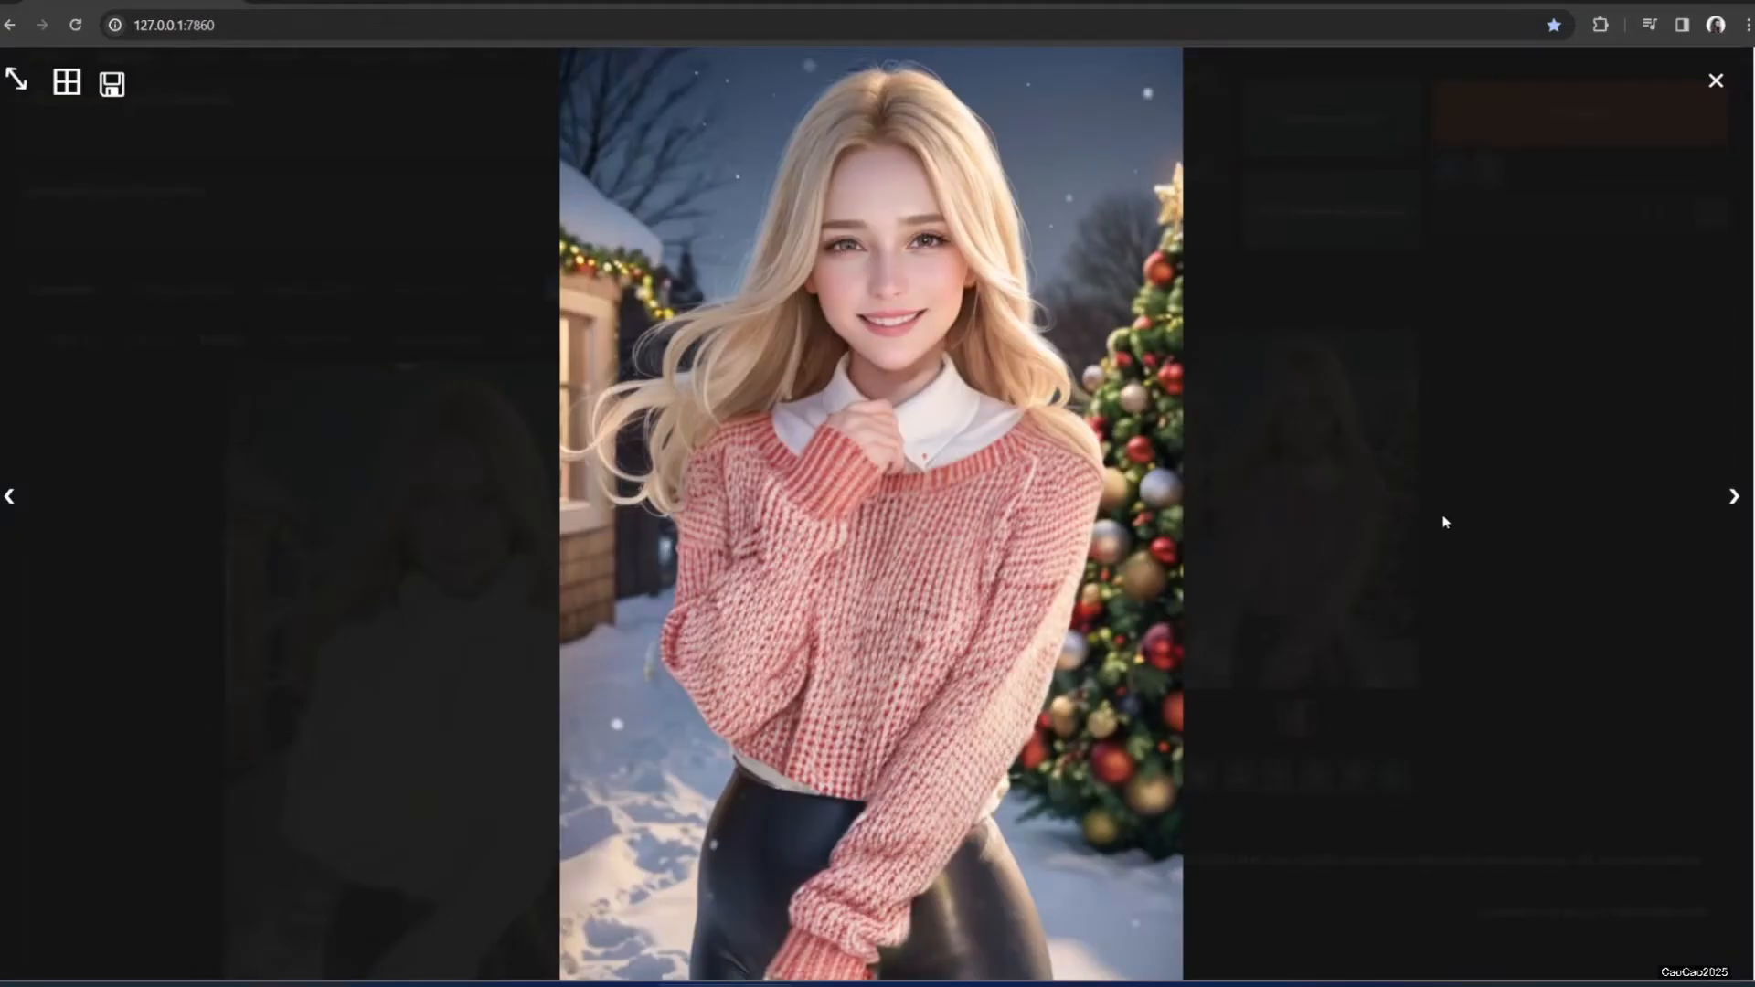
left_click(1445, 519)
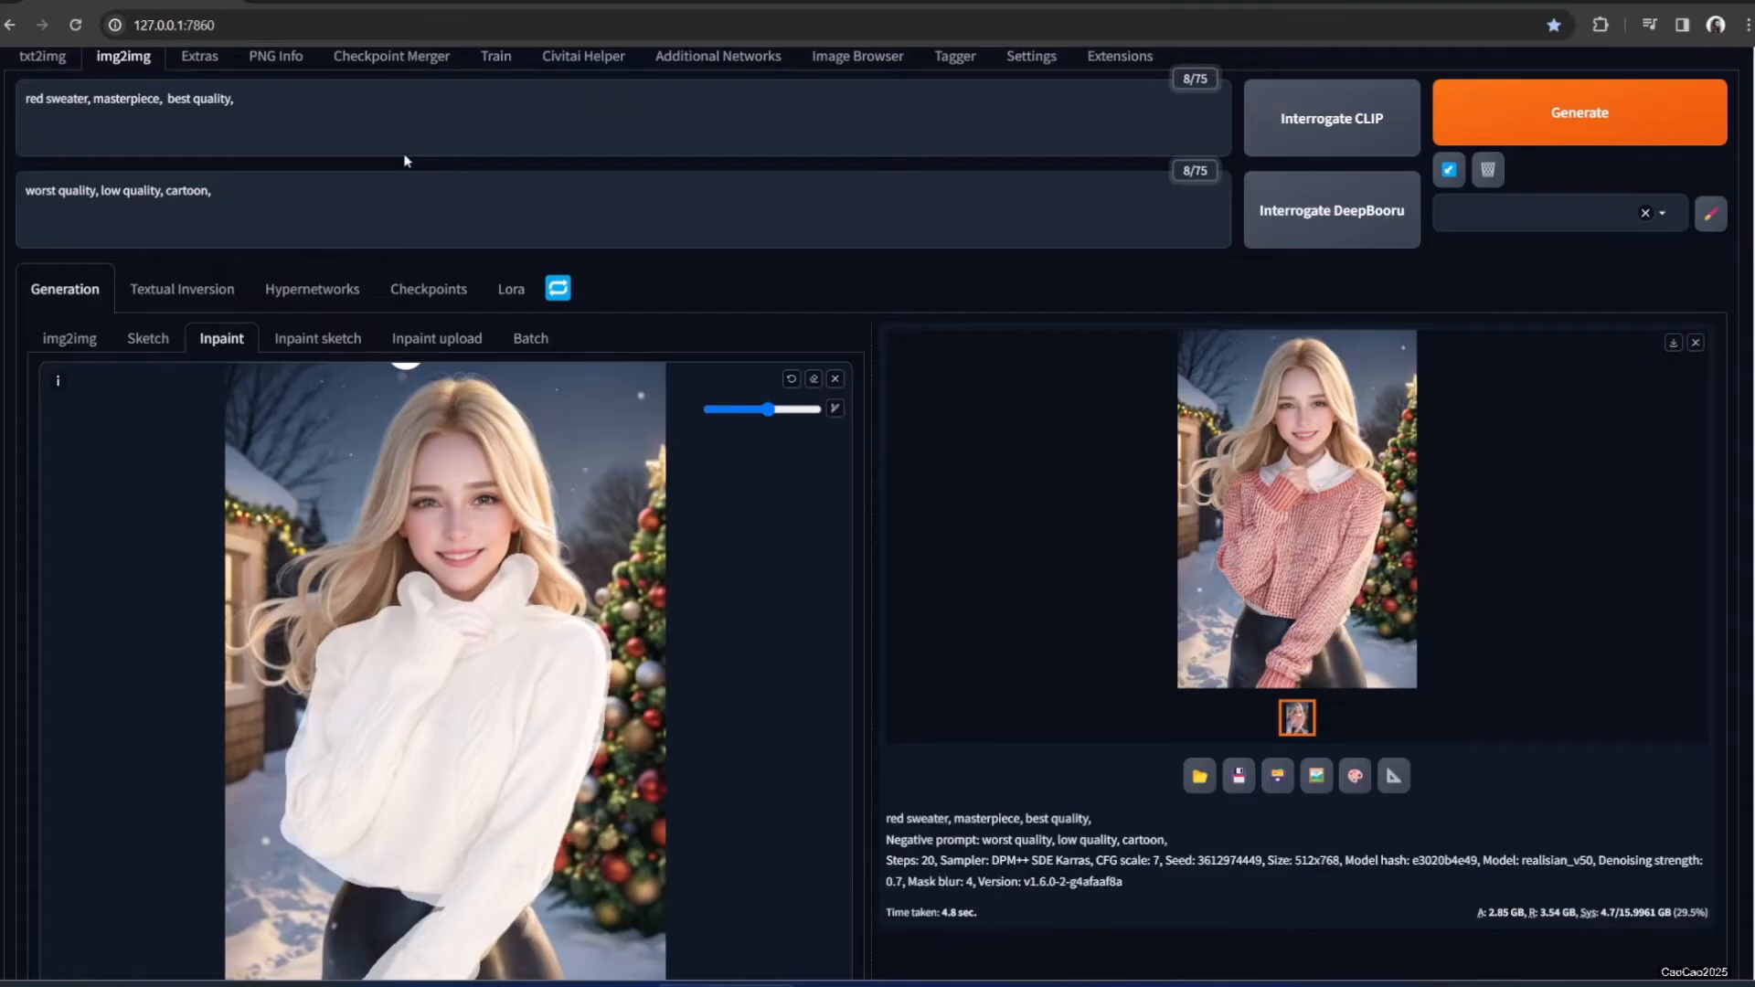
Replace 'red sweater' with 'sport wear', generate, and inspect the result
double_click(34, 98)
left_click_drag(34, 98, 56, 99)
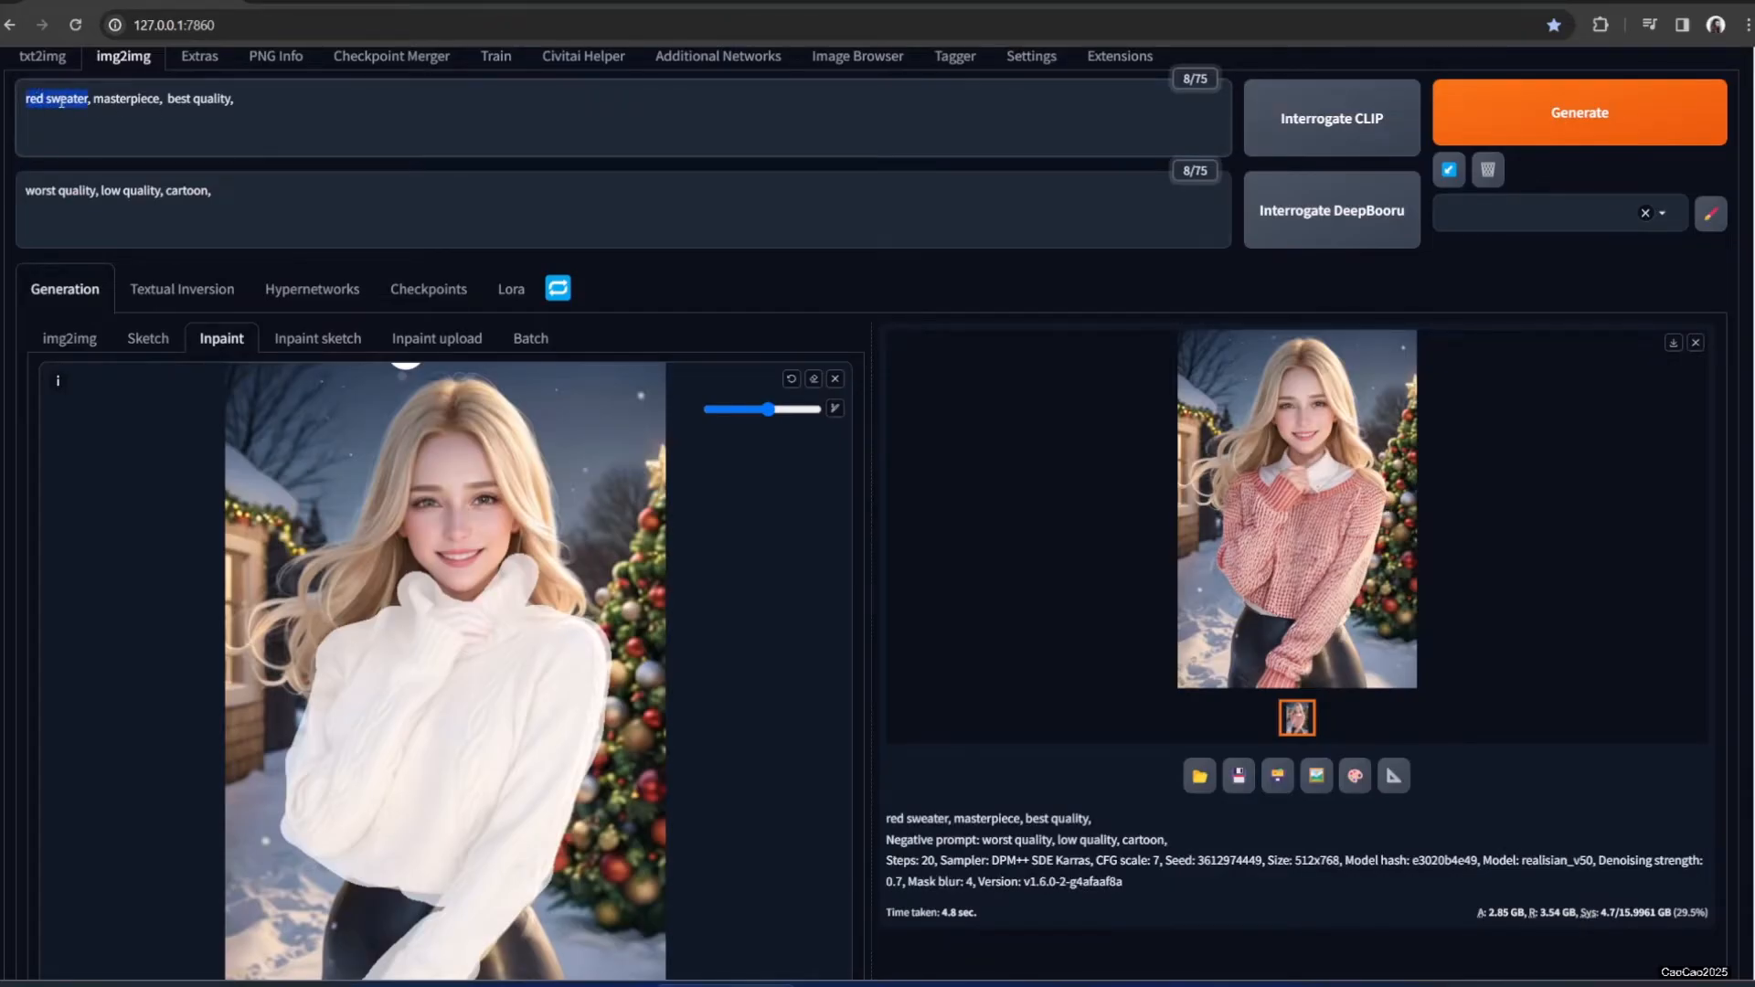
type("sport wear")
left_click(1472, 128)
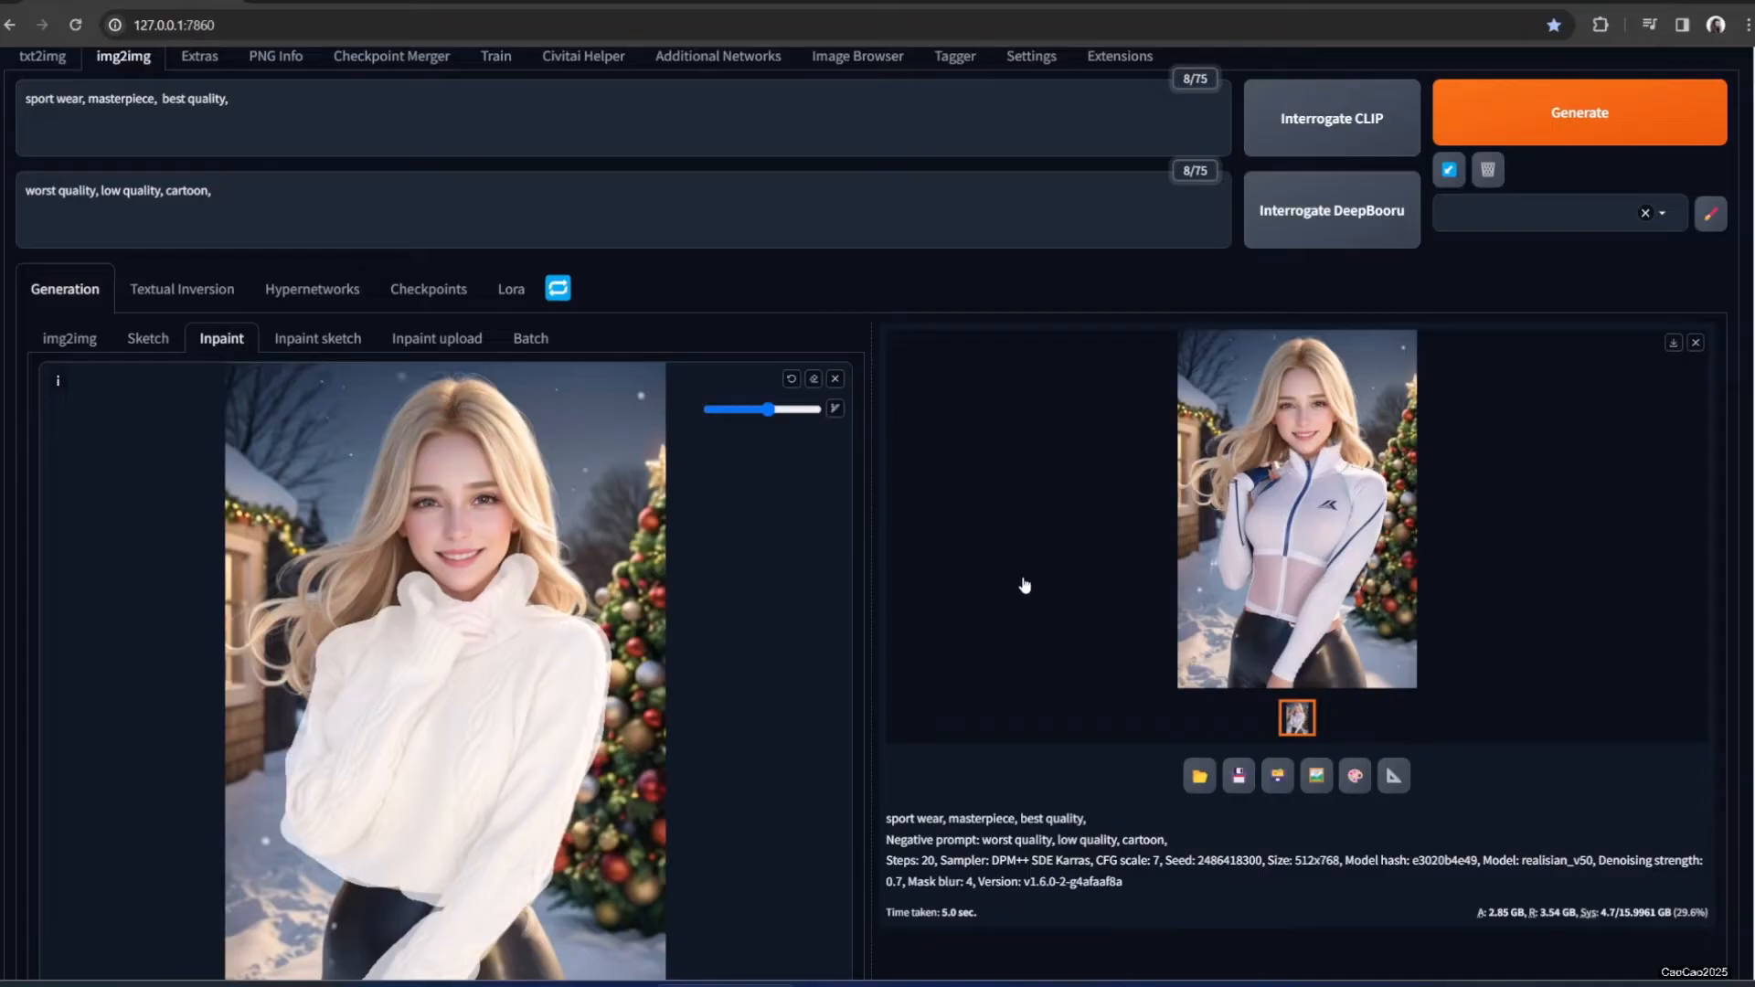
left_click(1294, 550)
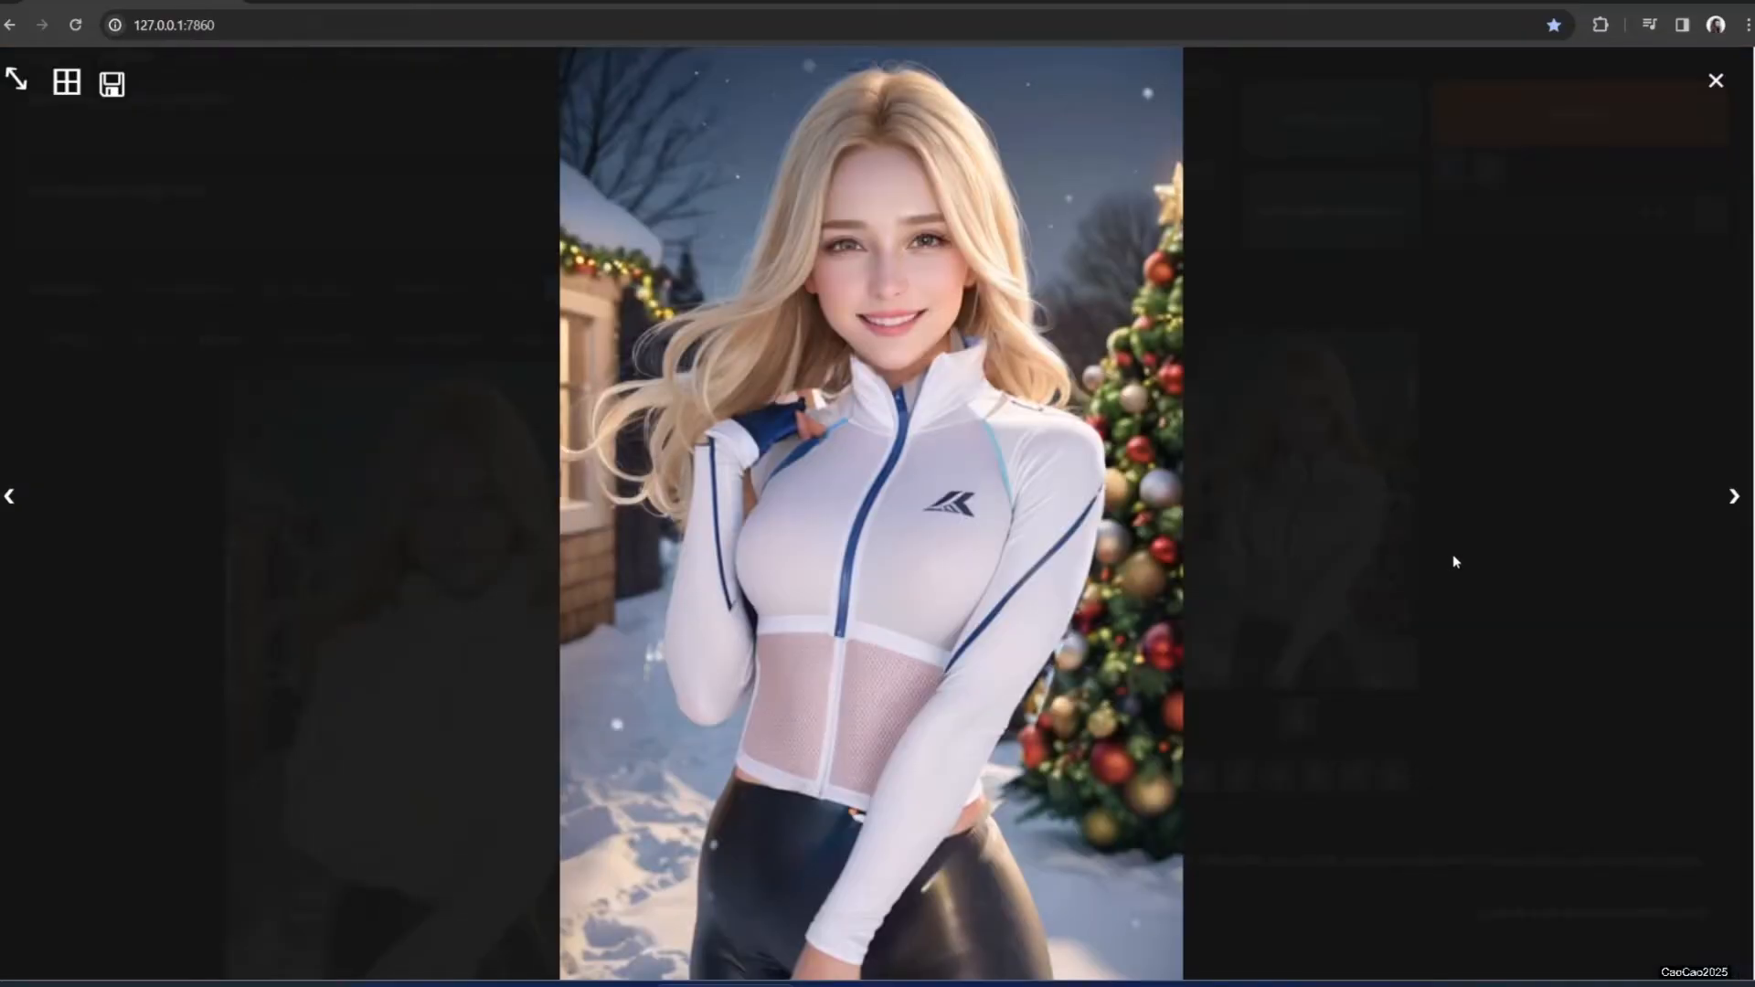
left_click(1455, 561)
Generate a 'police uniform' version and send that result back to inpaint
left_click_drag(26, 99, 81, 101)
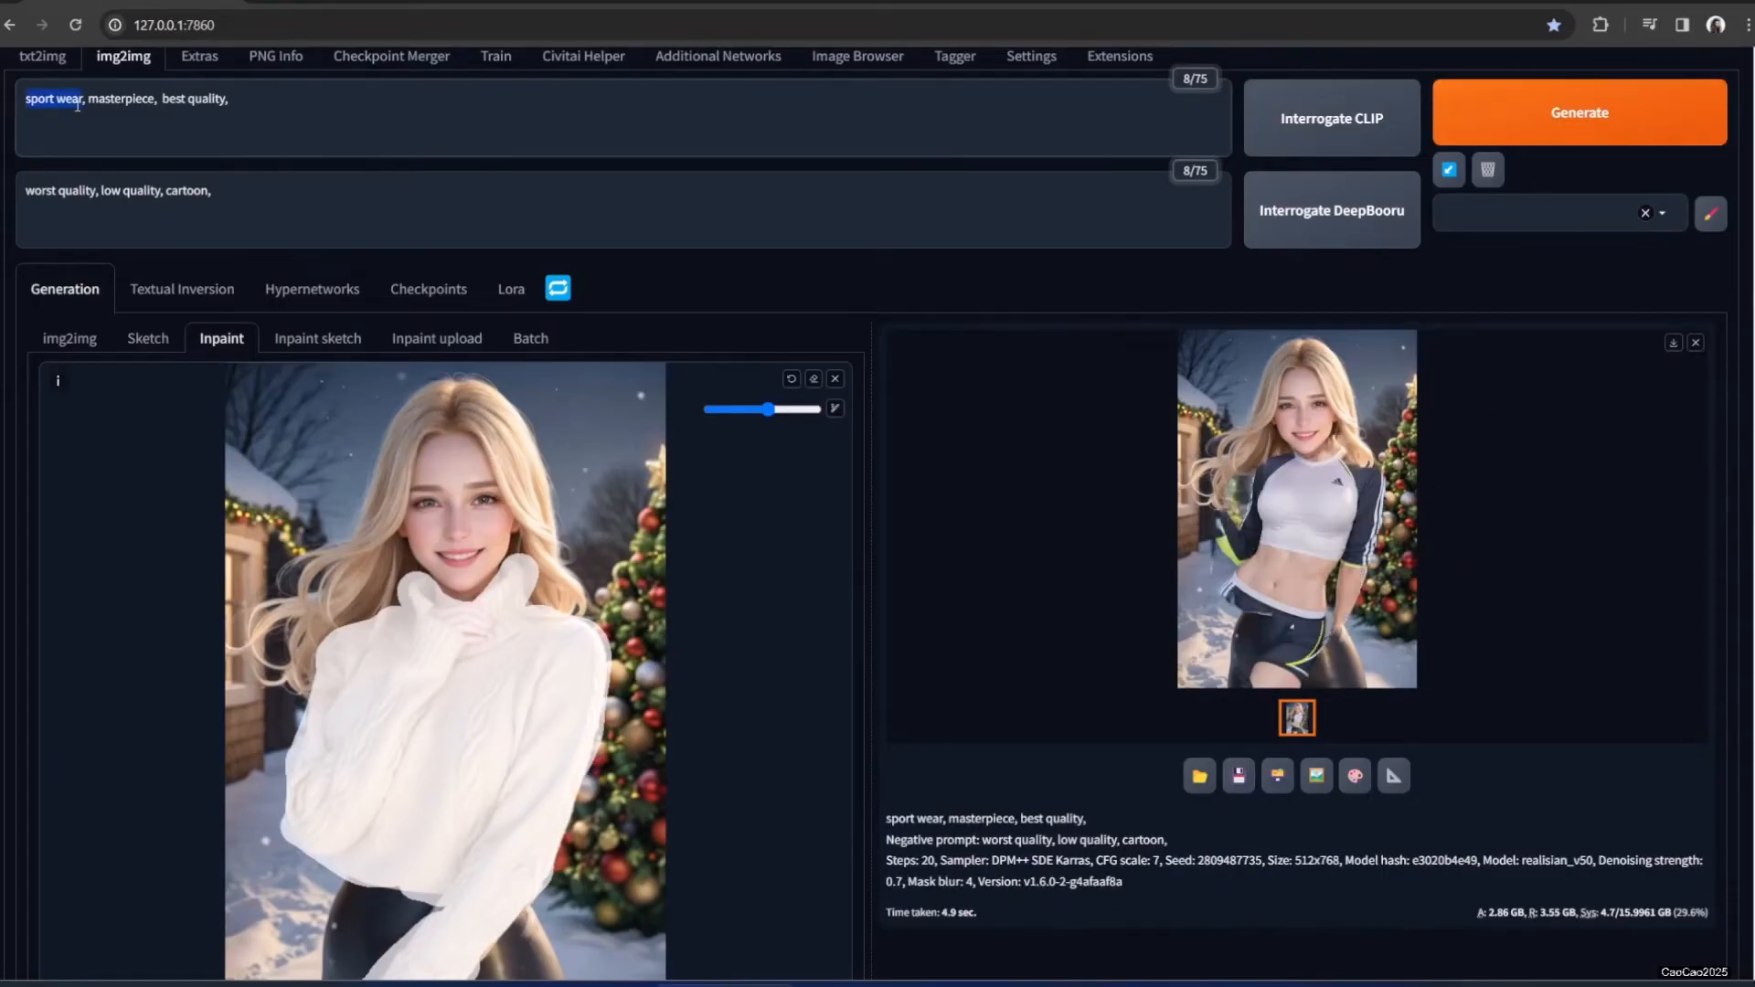
type("police unif")
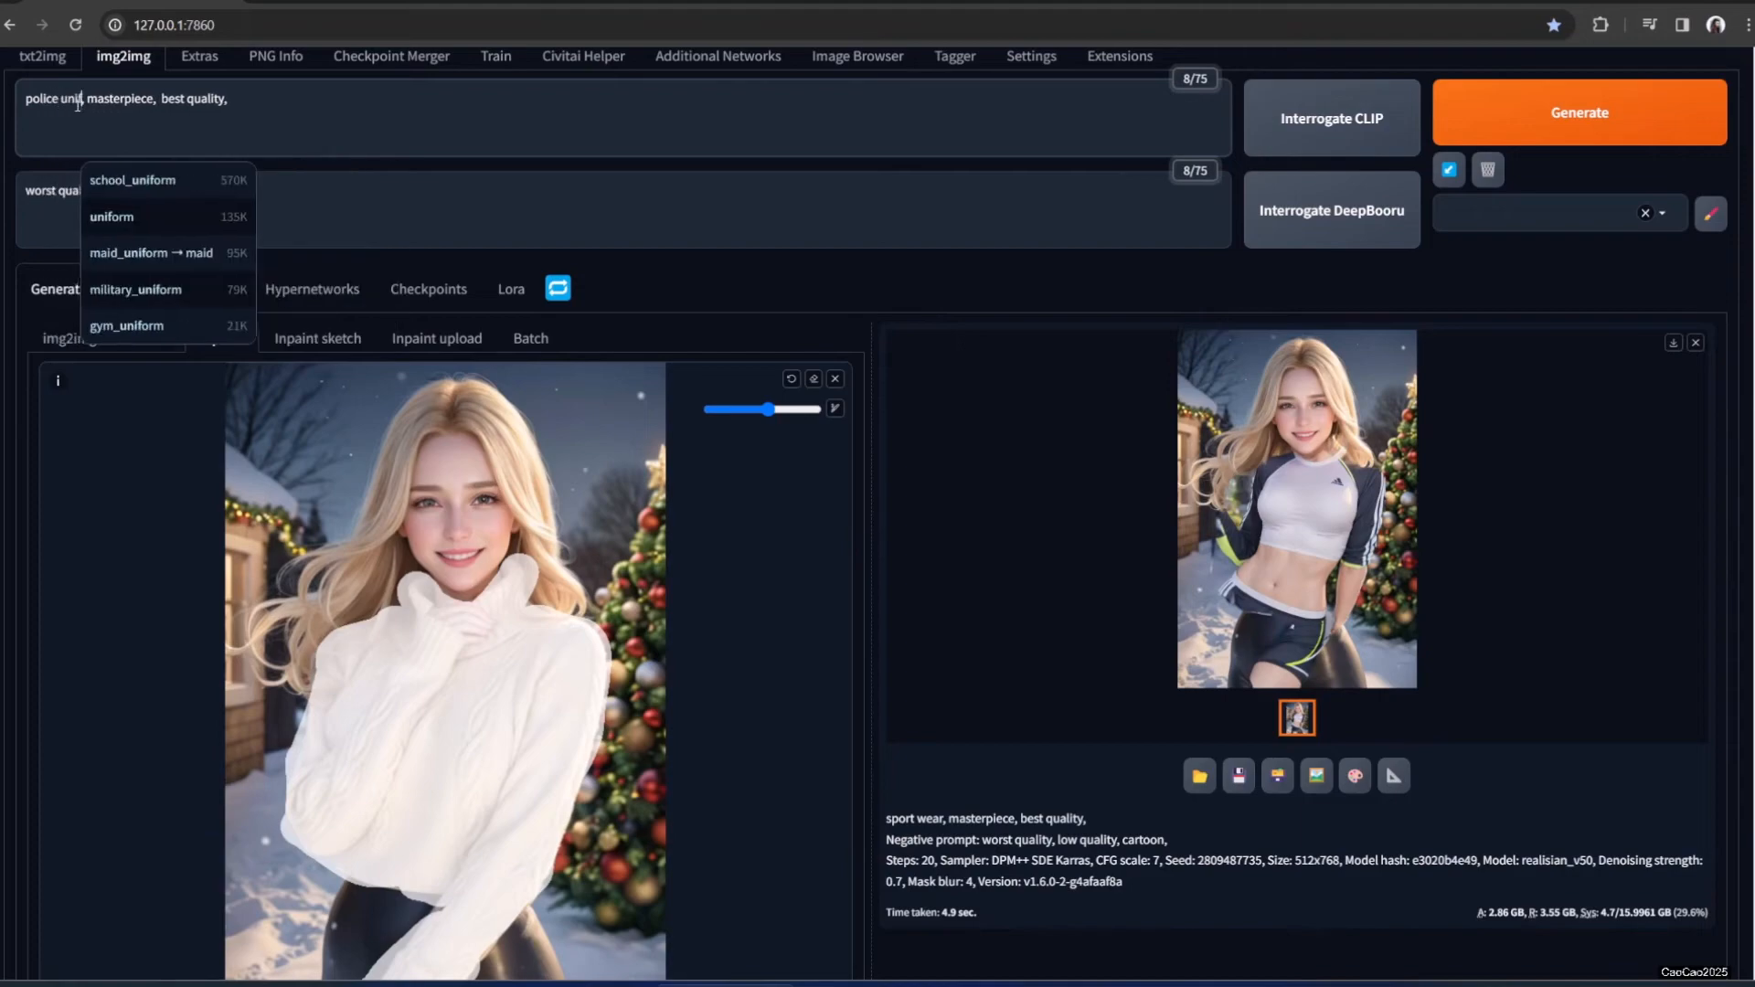
type("orm,")
left_click(1490, 137)
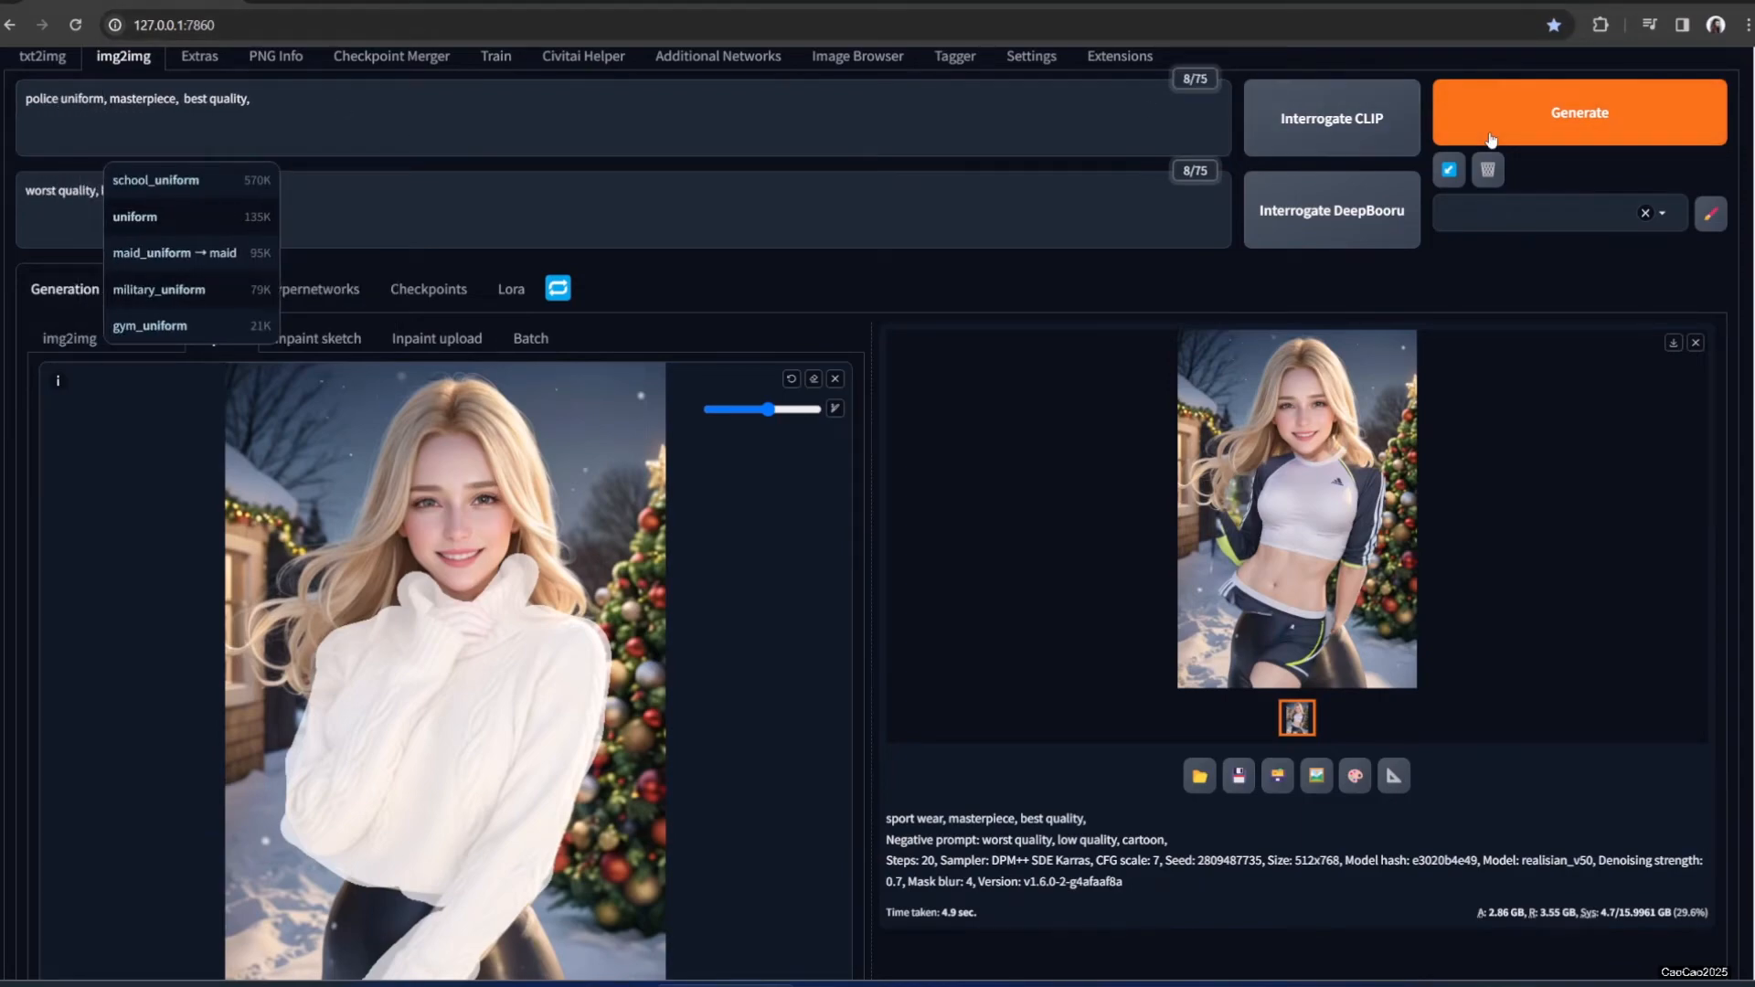
left_click(1272, 453)
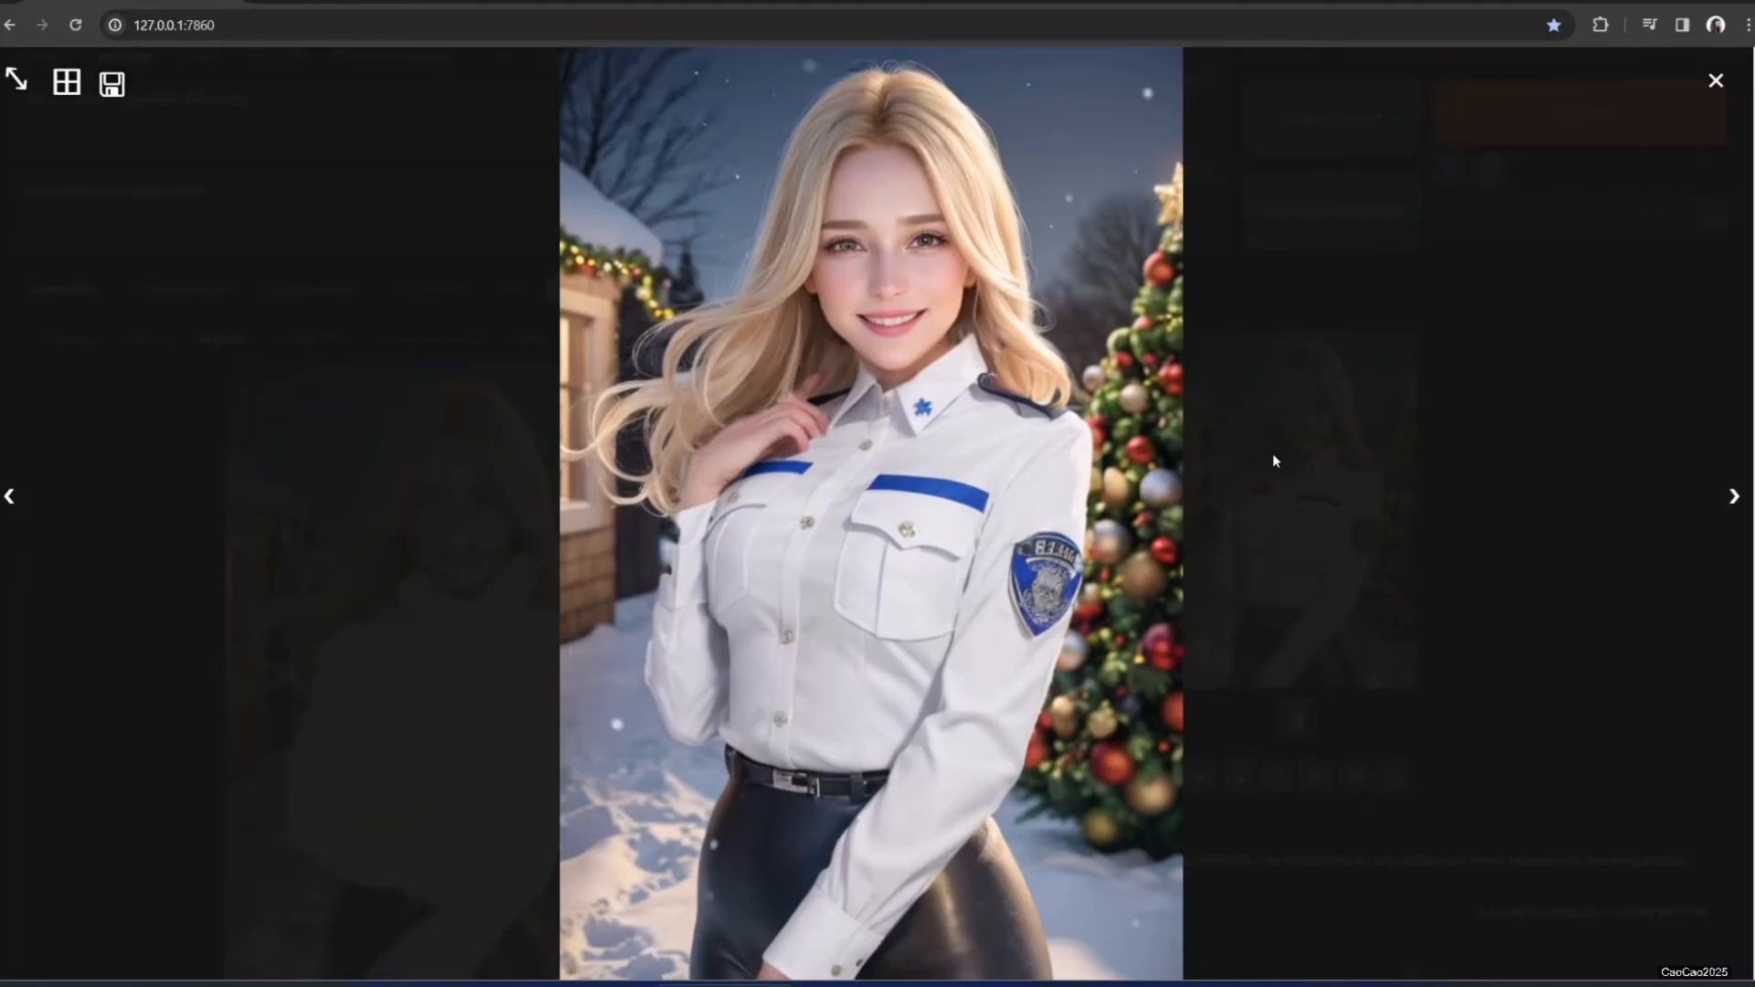
left_click(1341, 554)
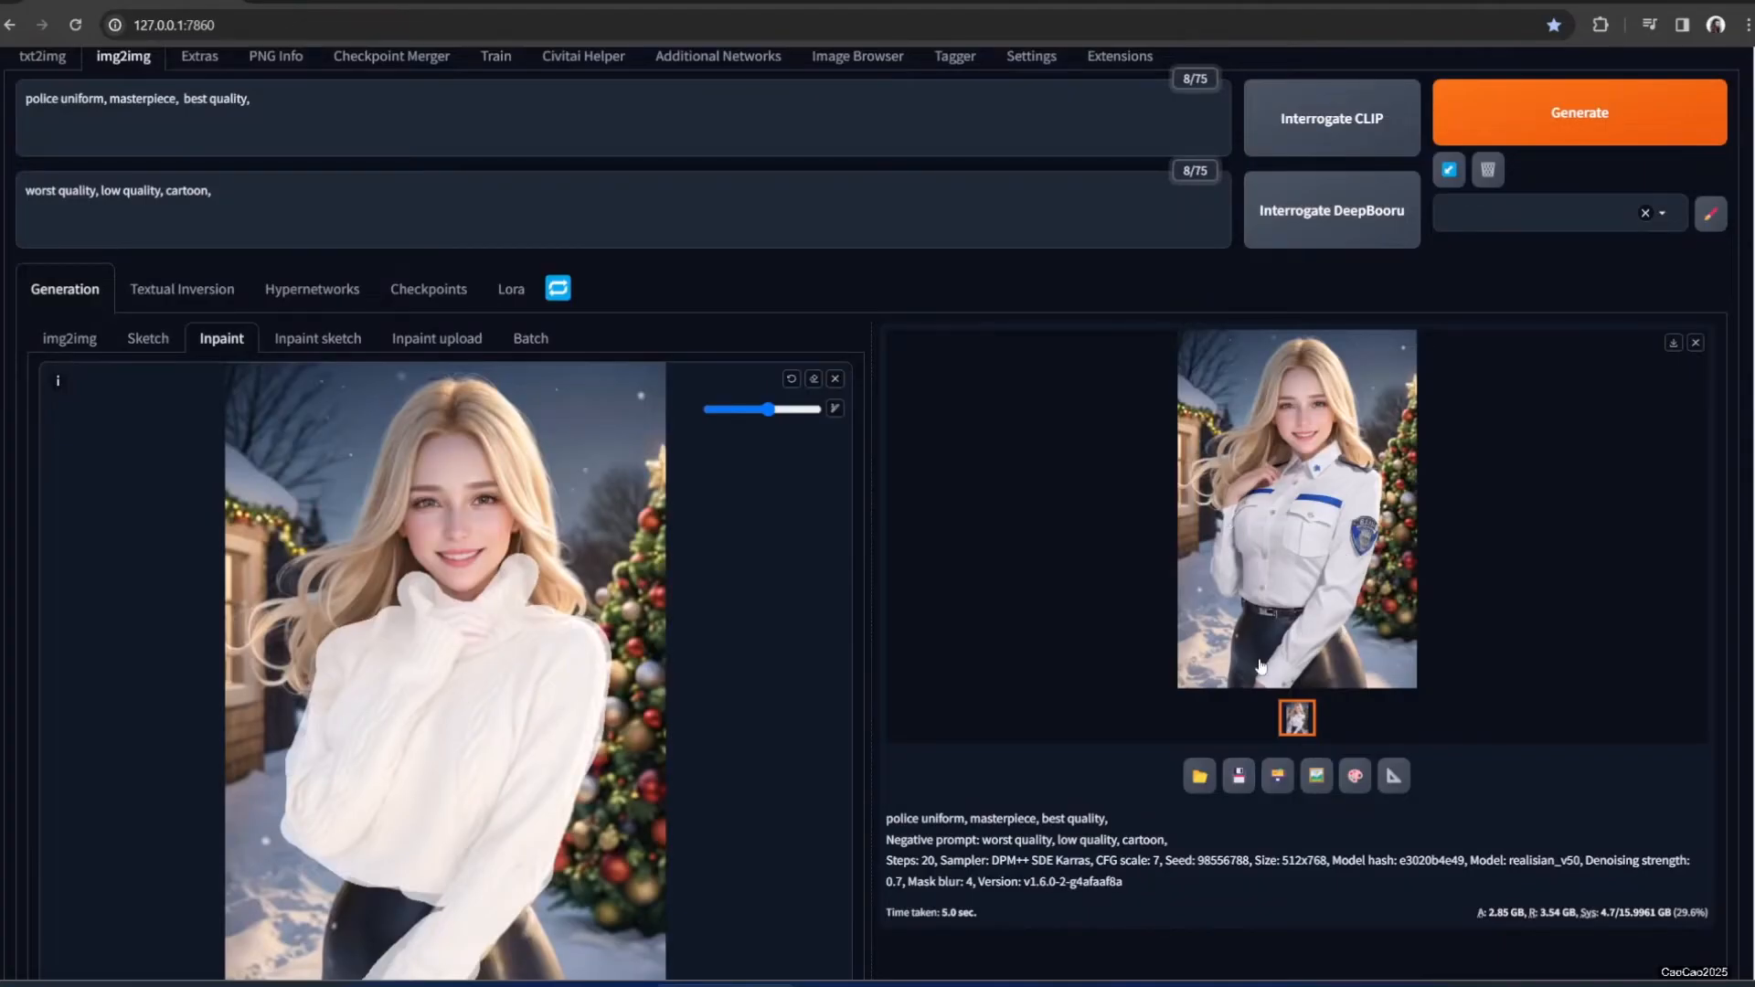
left_click(1354, 789)
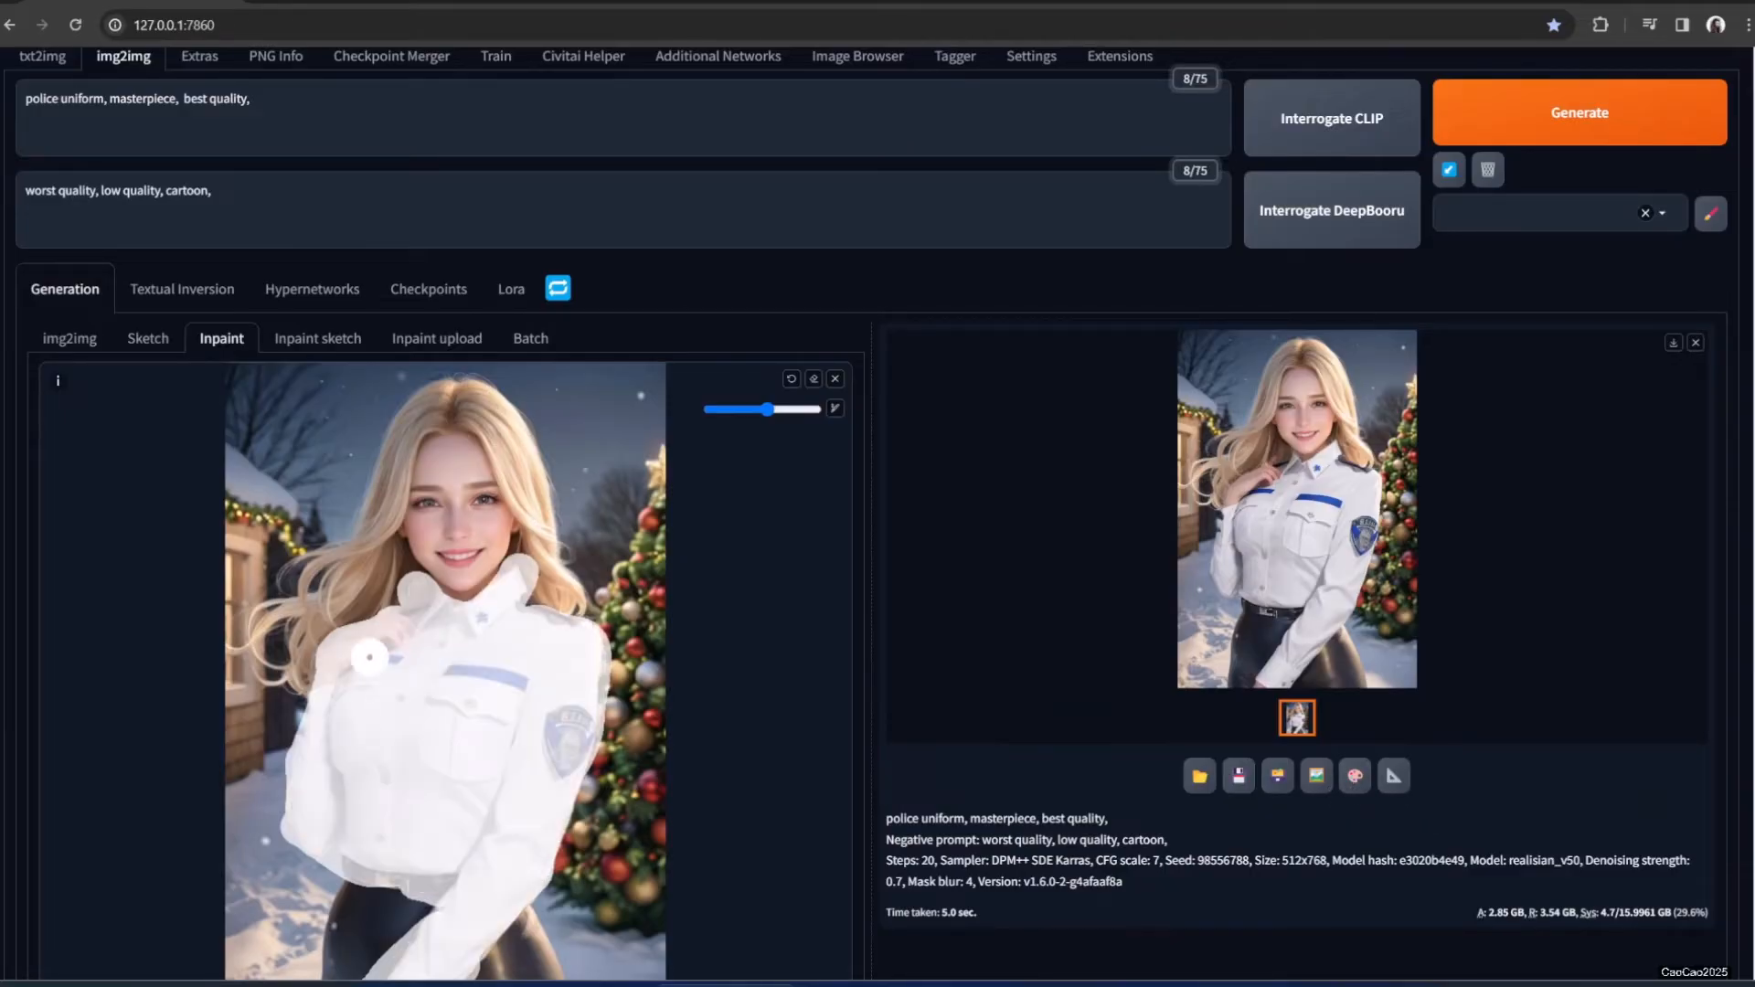
Clear the old shirt mask and mask the top of her hair
left_click(813, 380)
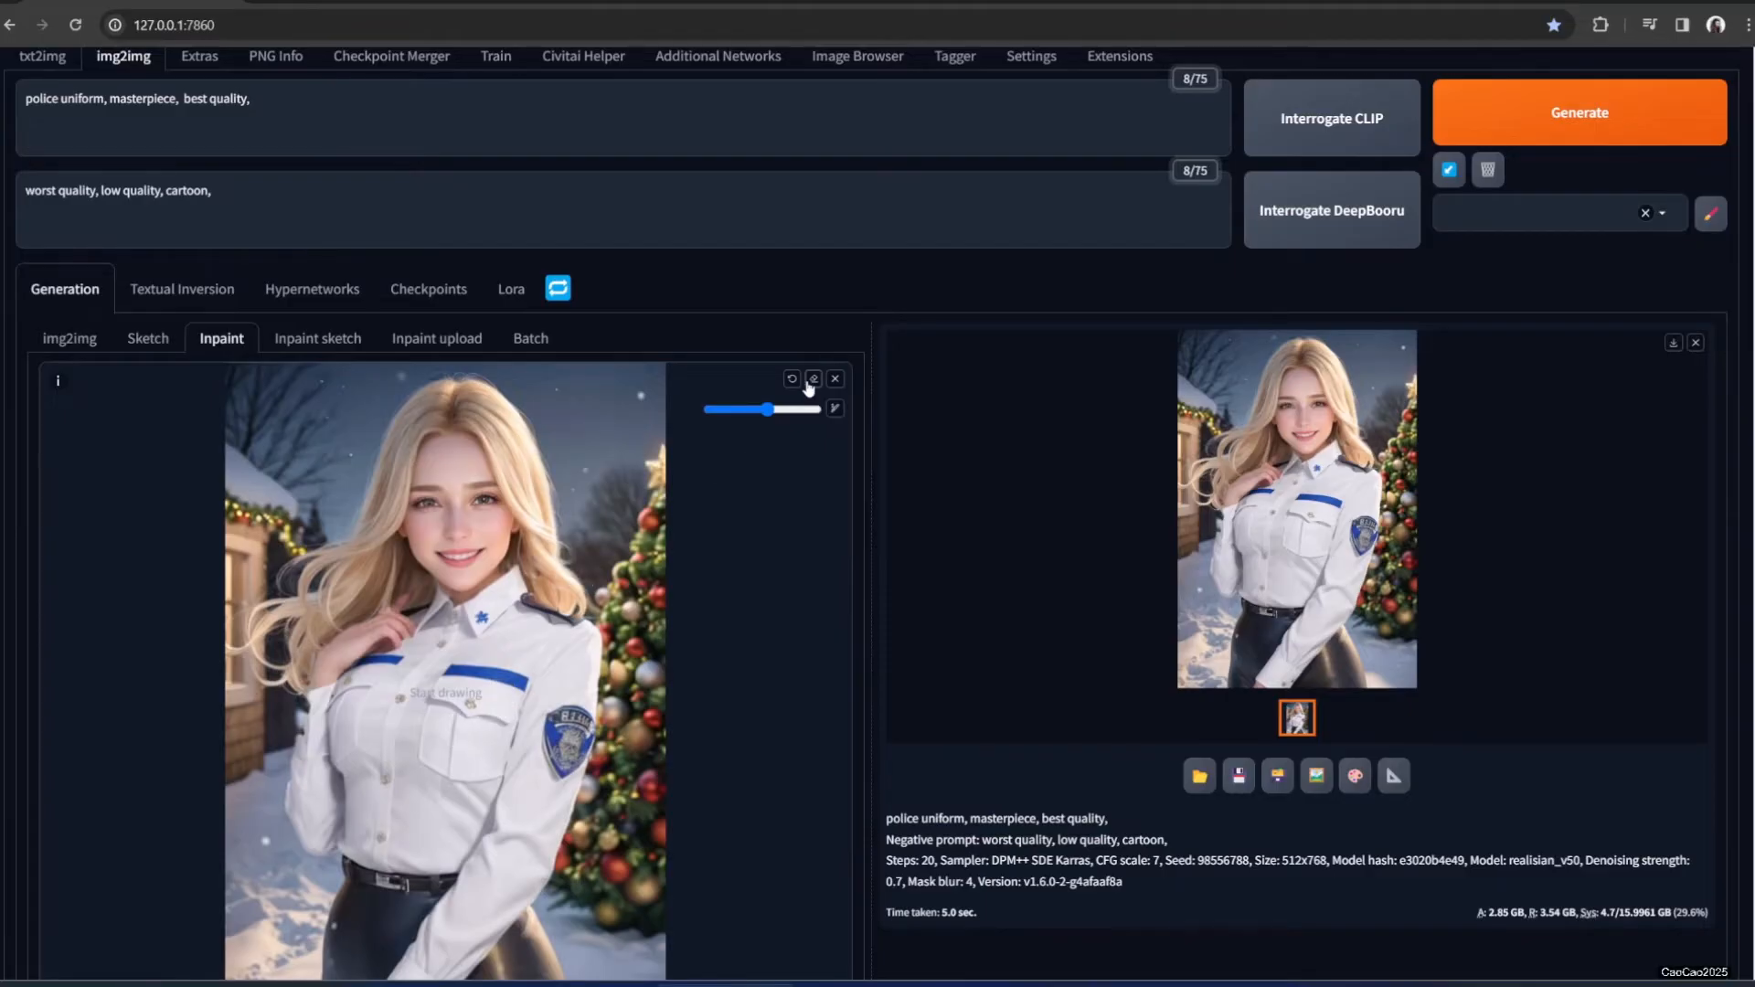
scroll(482, 662, "down", 1)
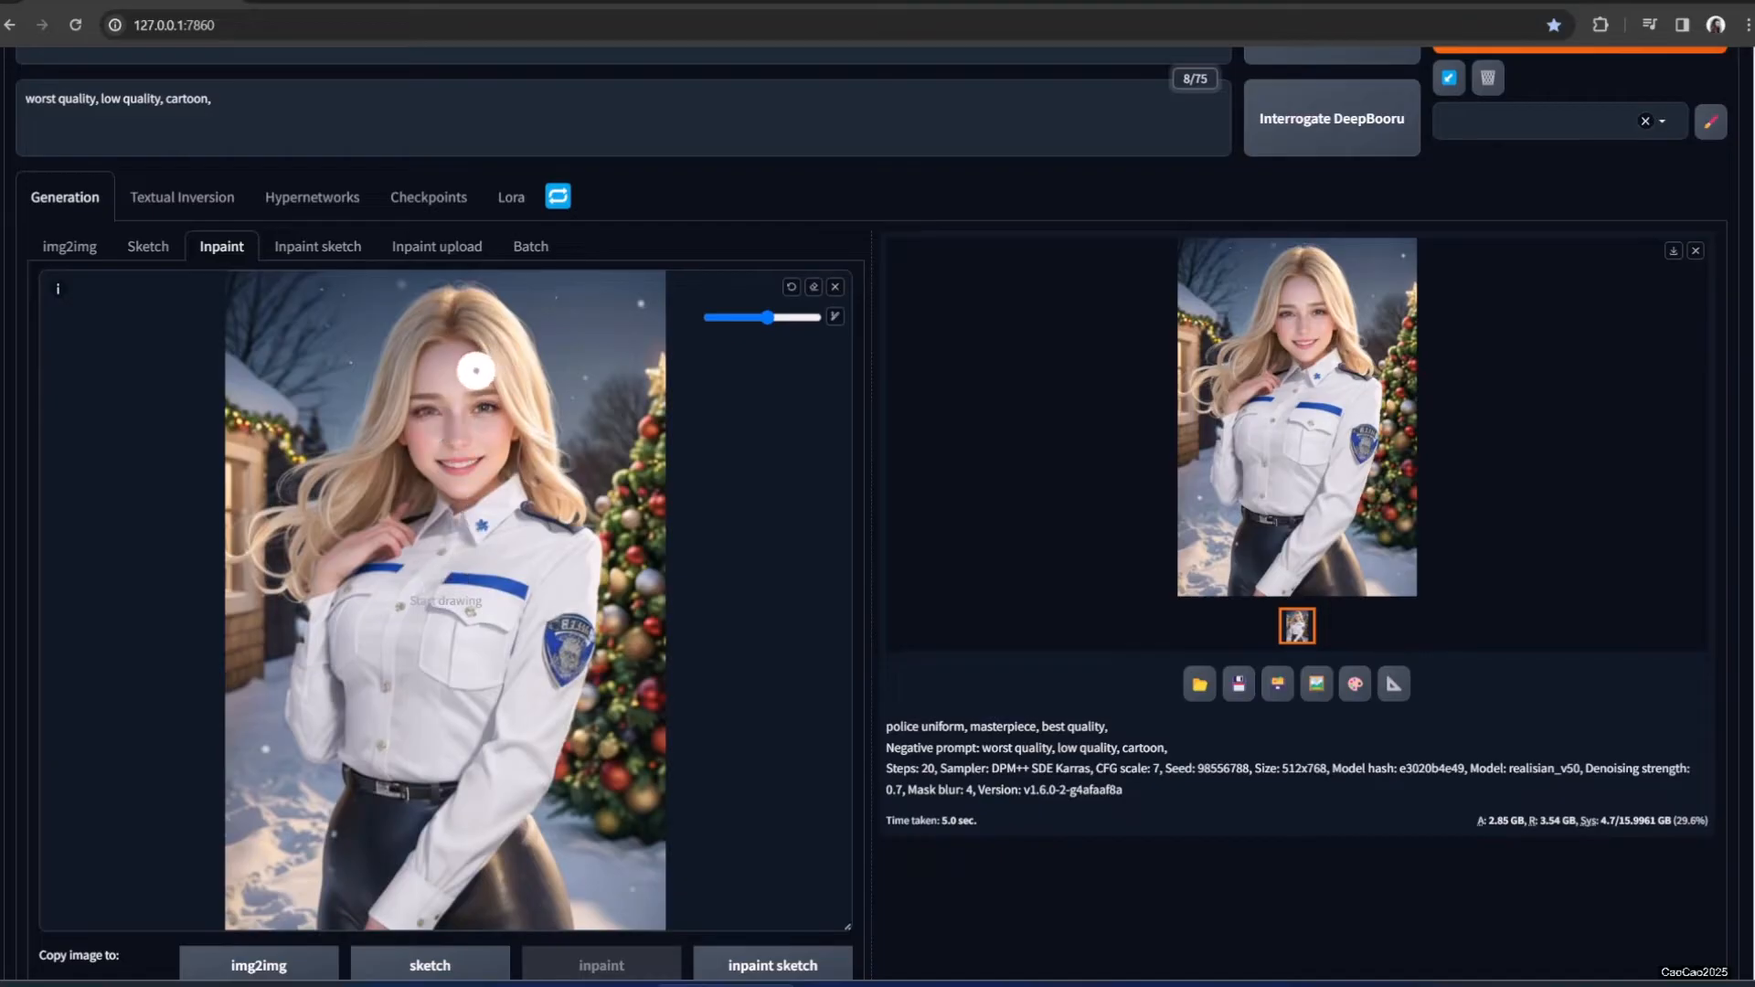
mouse_move(387, 336)
left_mouse_down()
mouse_move(529, 324)
mouse_move(399, 307)
mouse_move(373, 323)
mouse_move(488, 320)
mouse_move(451, 295)
mouse_move(358, 330)
mouse_move(446, 357)
mouse_move(539, 341)
mouse_move(567, 303)
mouse_move(433, 291)
left_mouse_up()
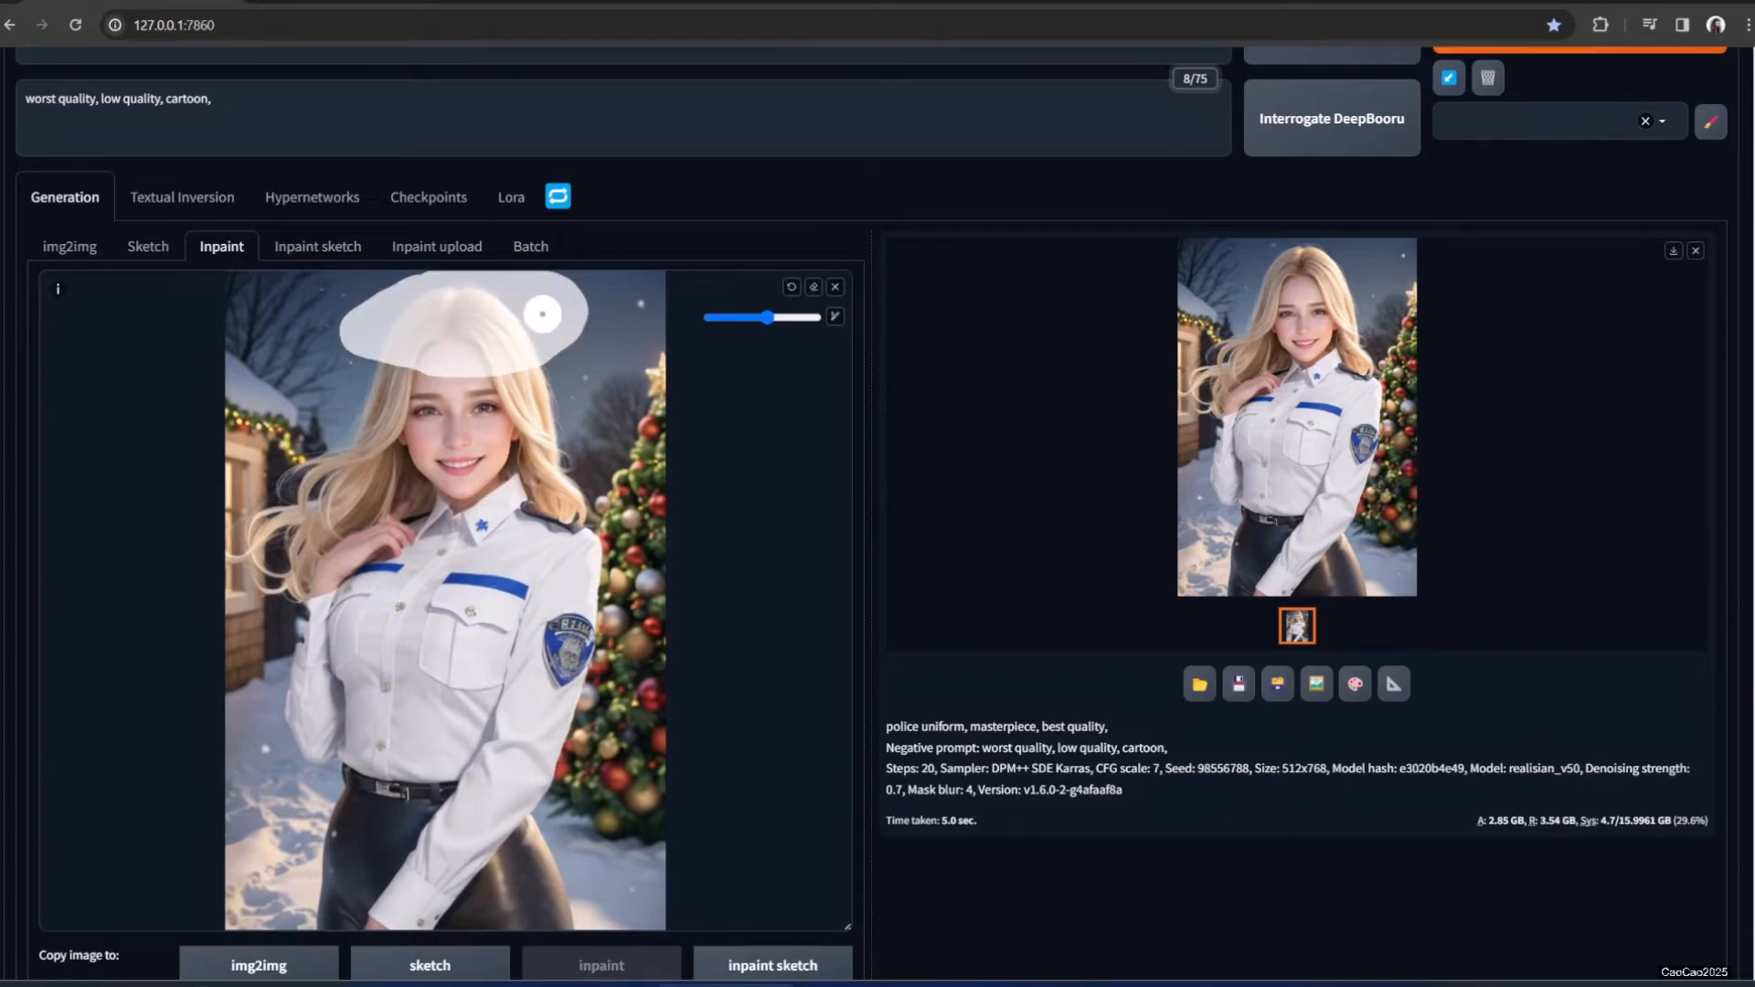
scroll(144, 143, "up", 2)
Change the prompt to 'police hat', generate, and view the result enlarged
left_click(53, 190)
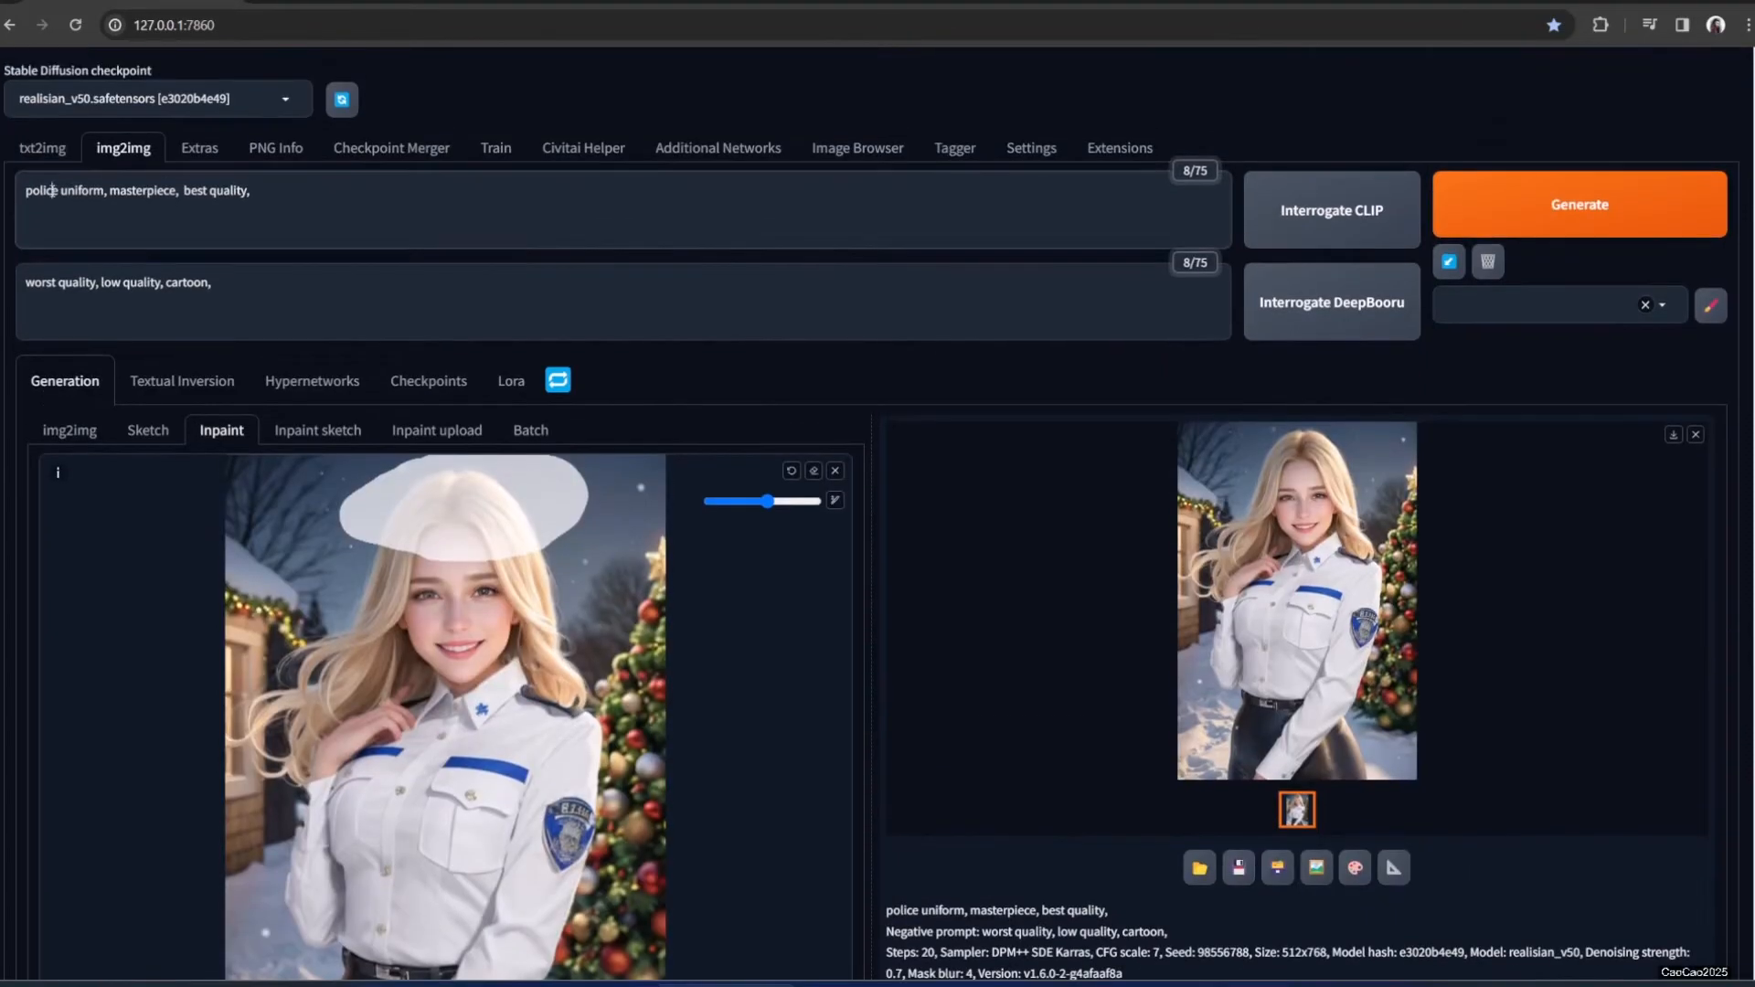
double_click(75, 191)
type("hat")
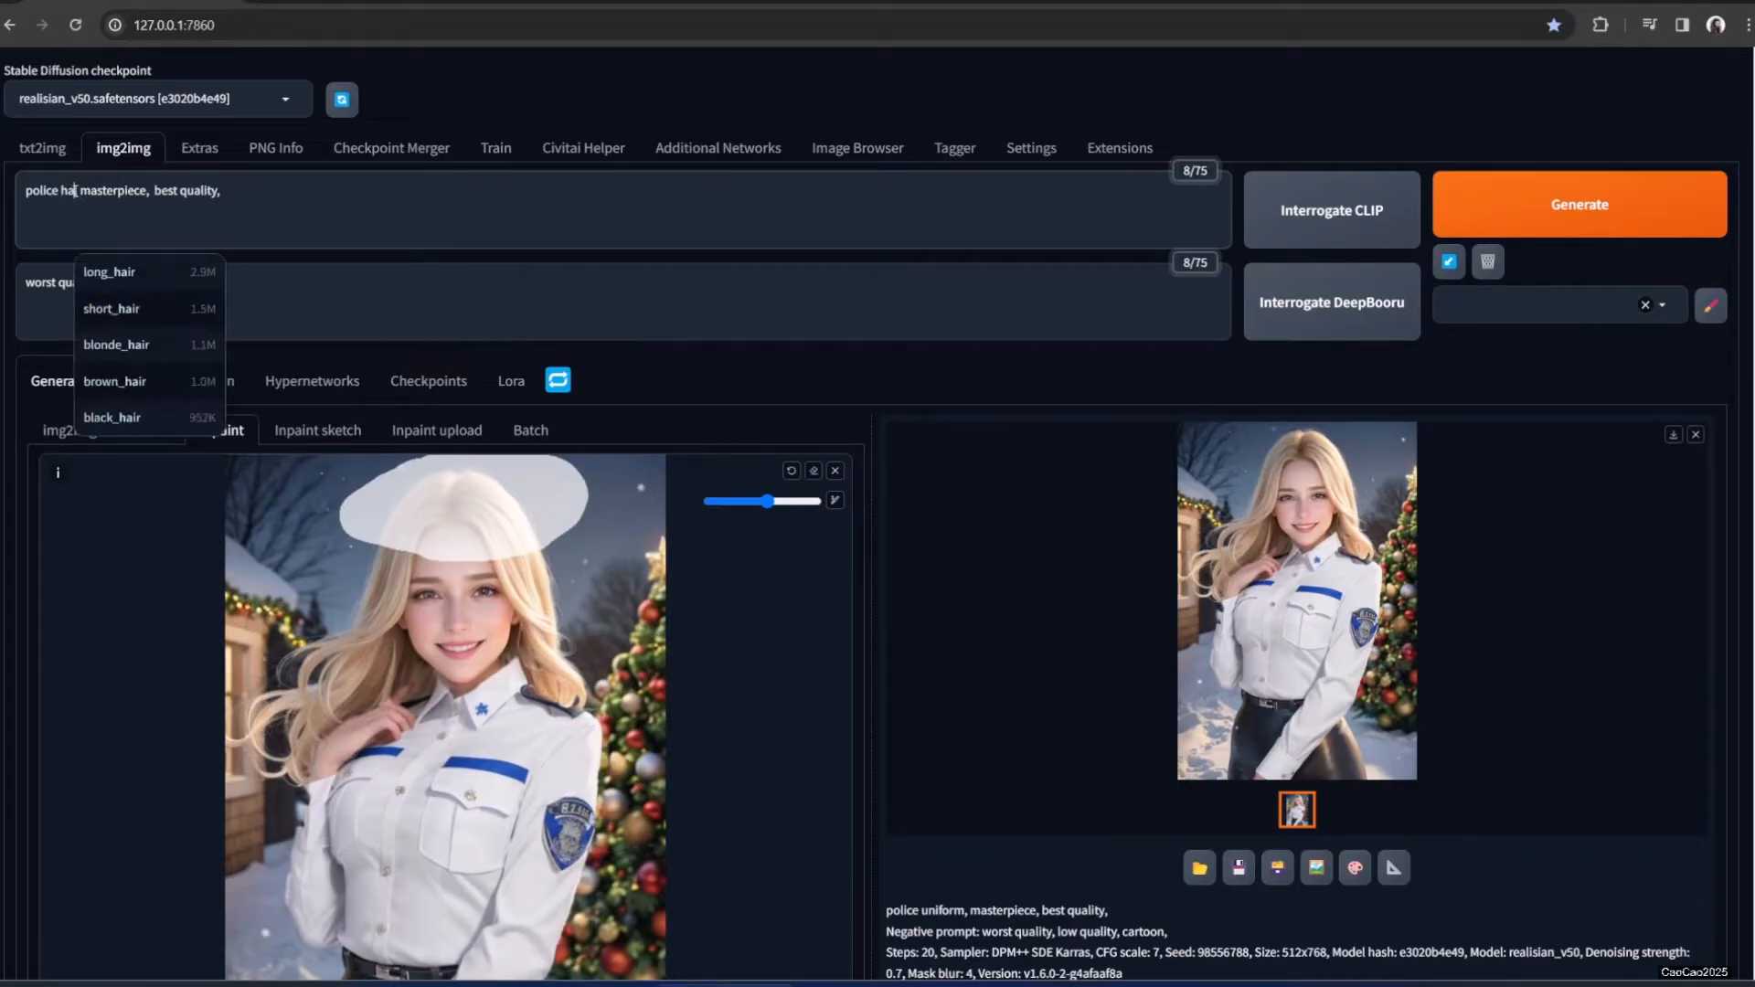
left_click(1554, 213)
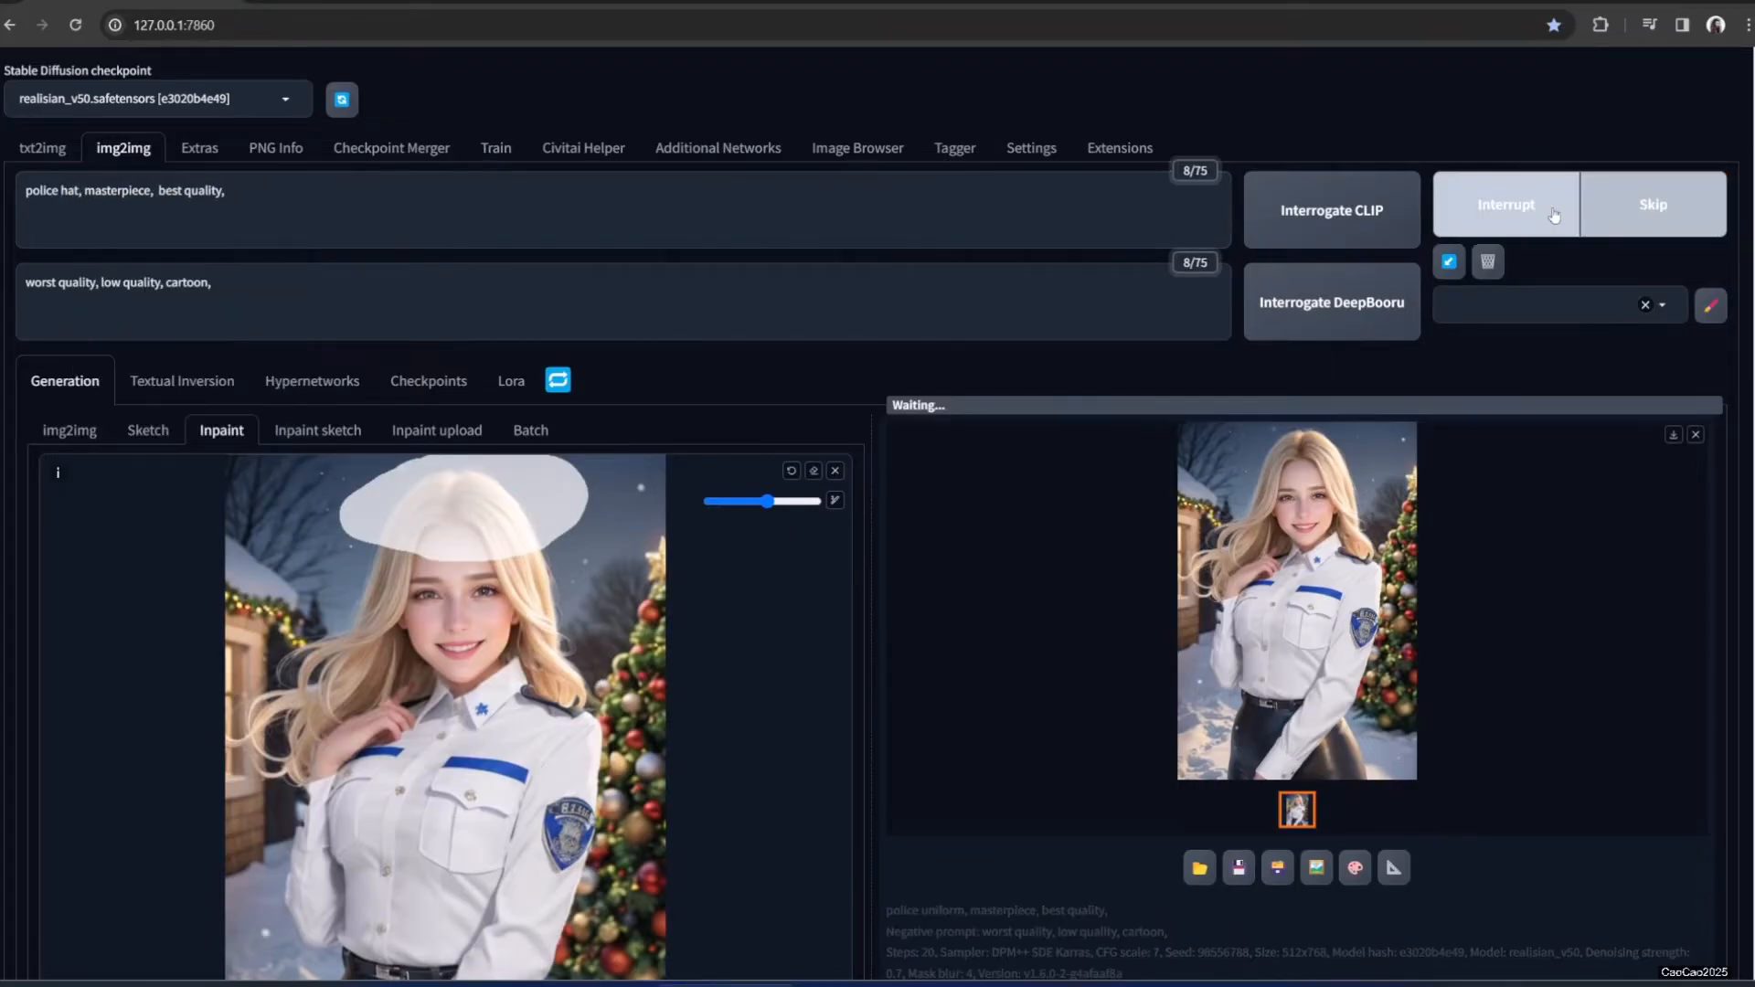
left_click(1369, 452)
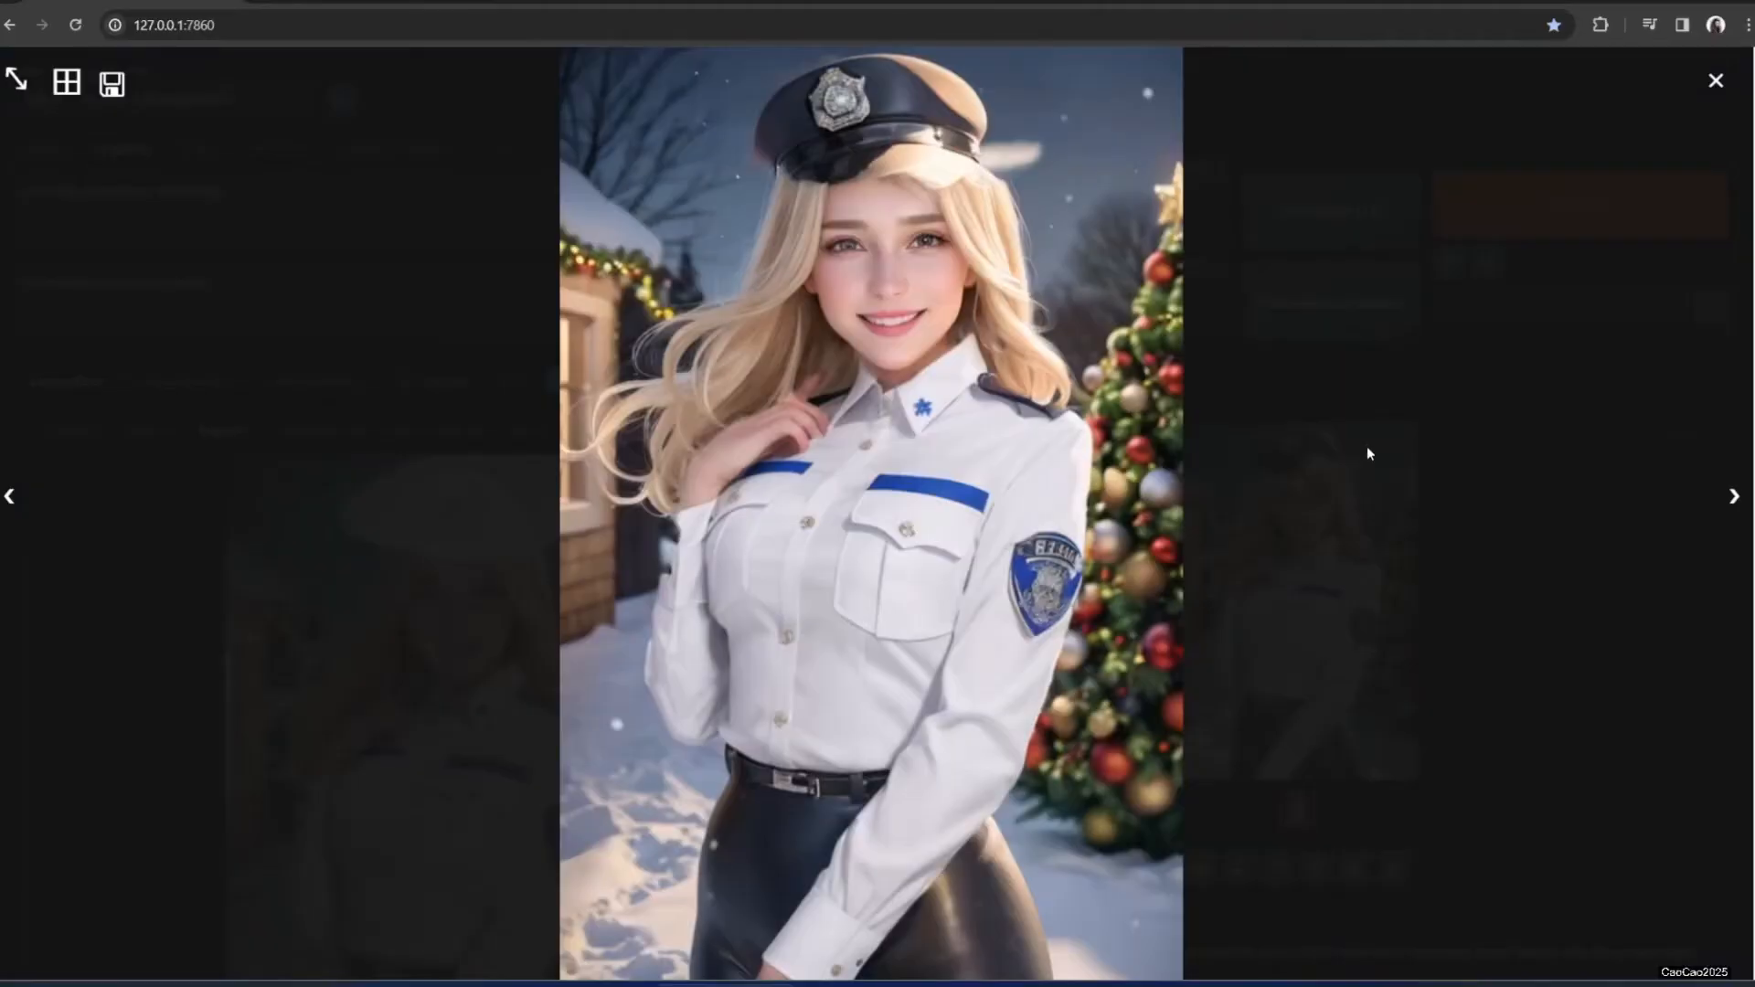
Raise denoising strength to about 0.77 and regenerate the police hat
left_click(1436, 488)
scroll(611, 680, "down", 10)
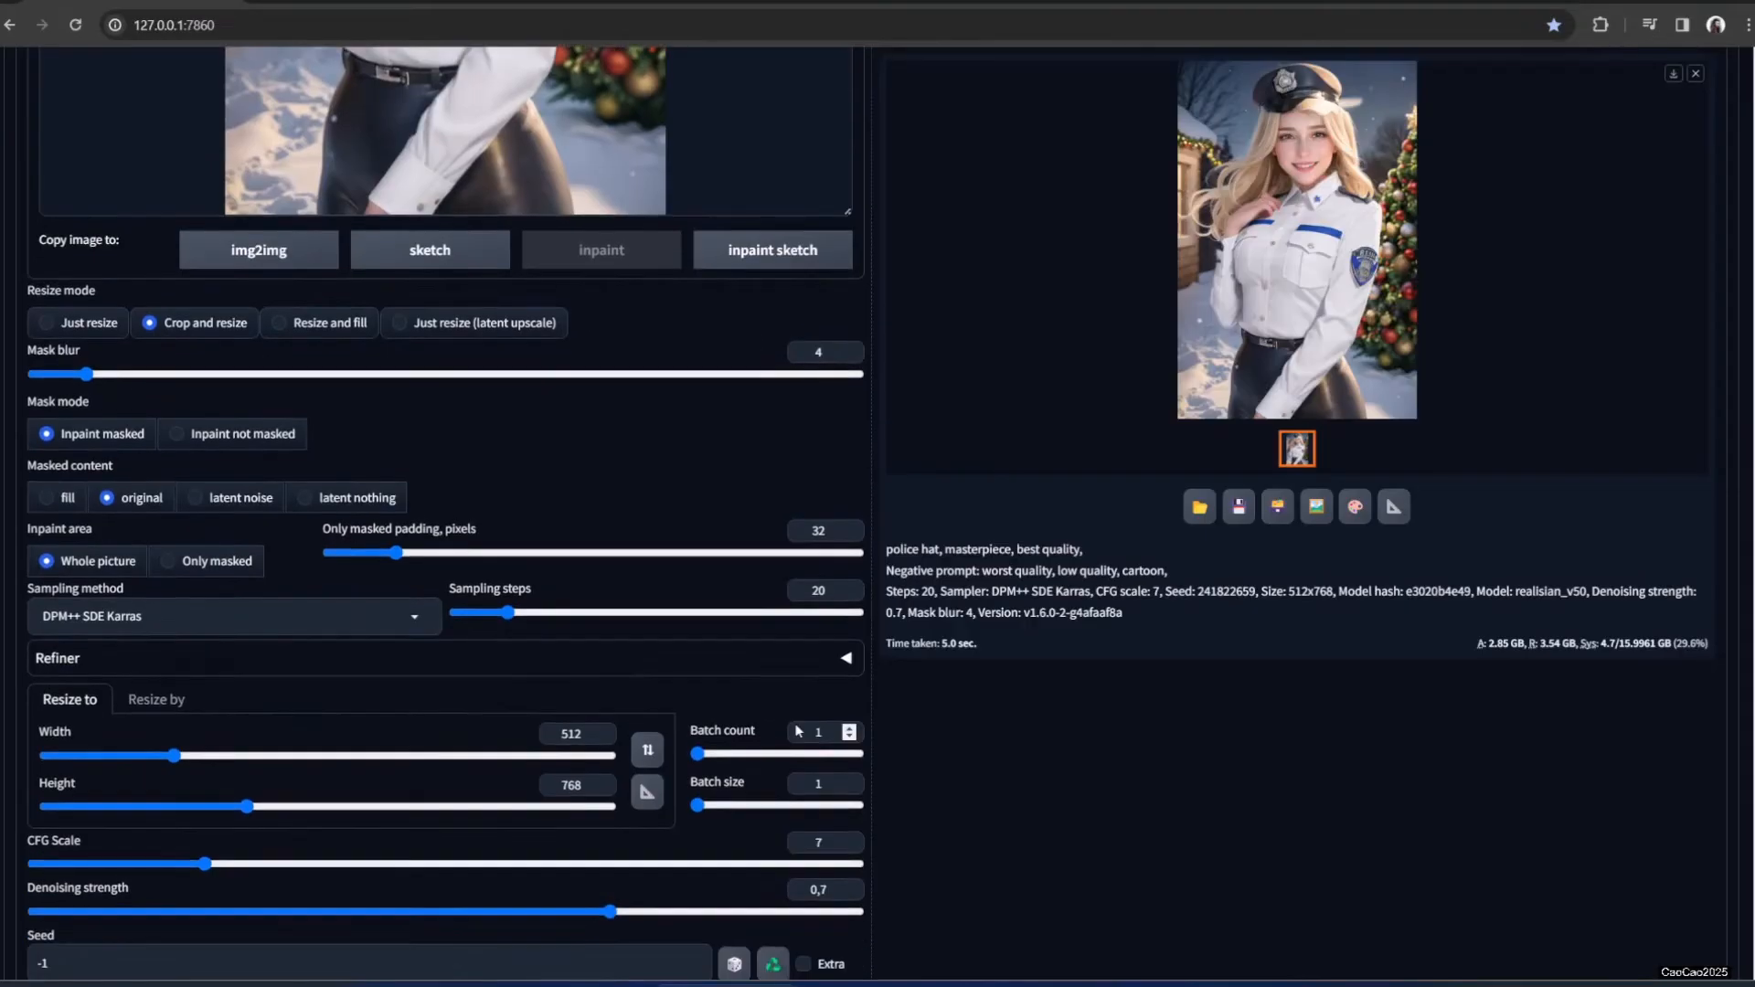
left_click_drag(612, 680, 668, 680)
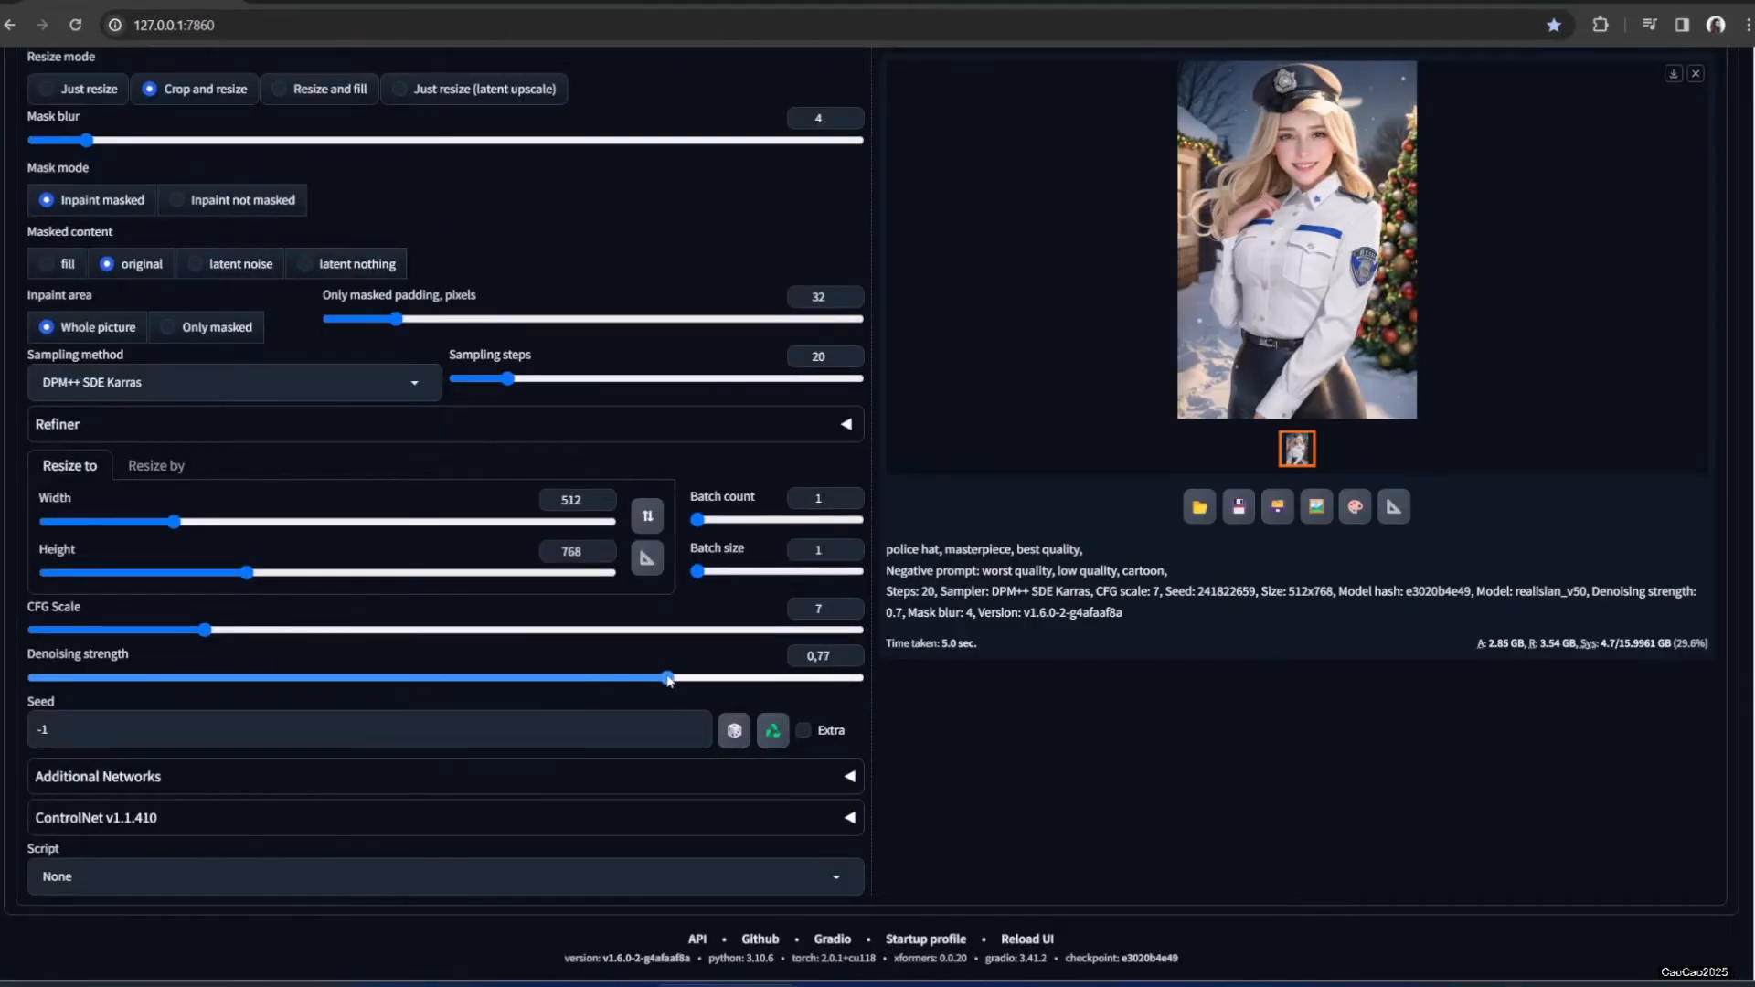
scroll(1300, 728, "up", 10)
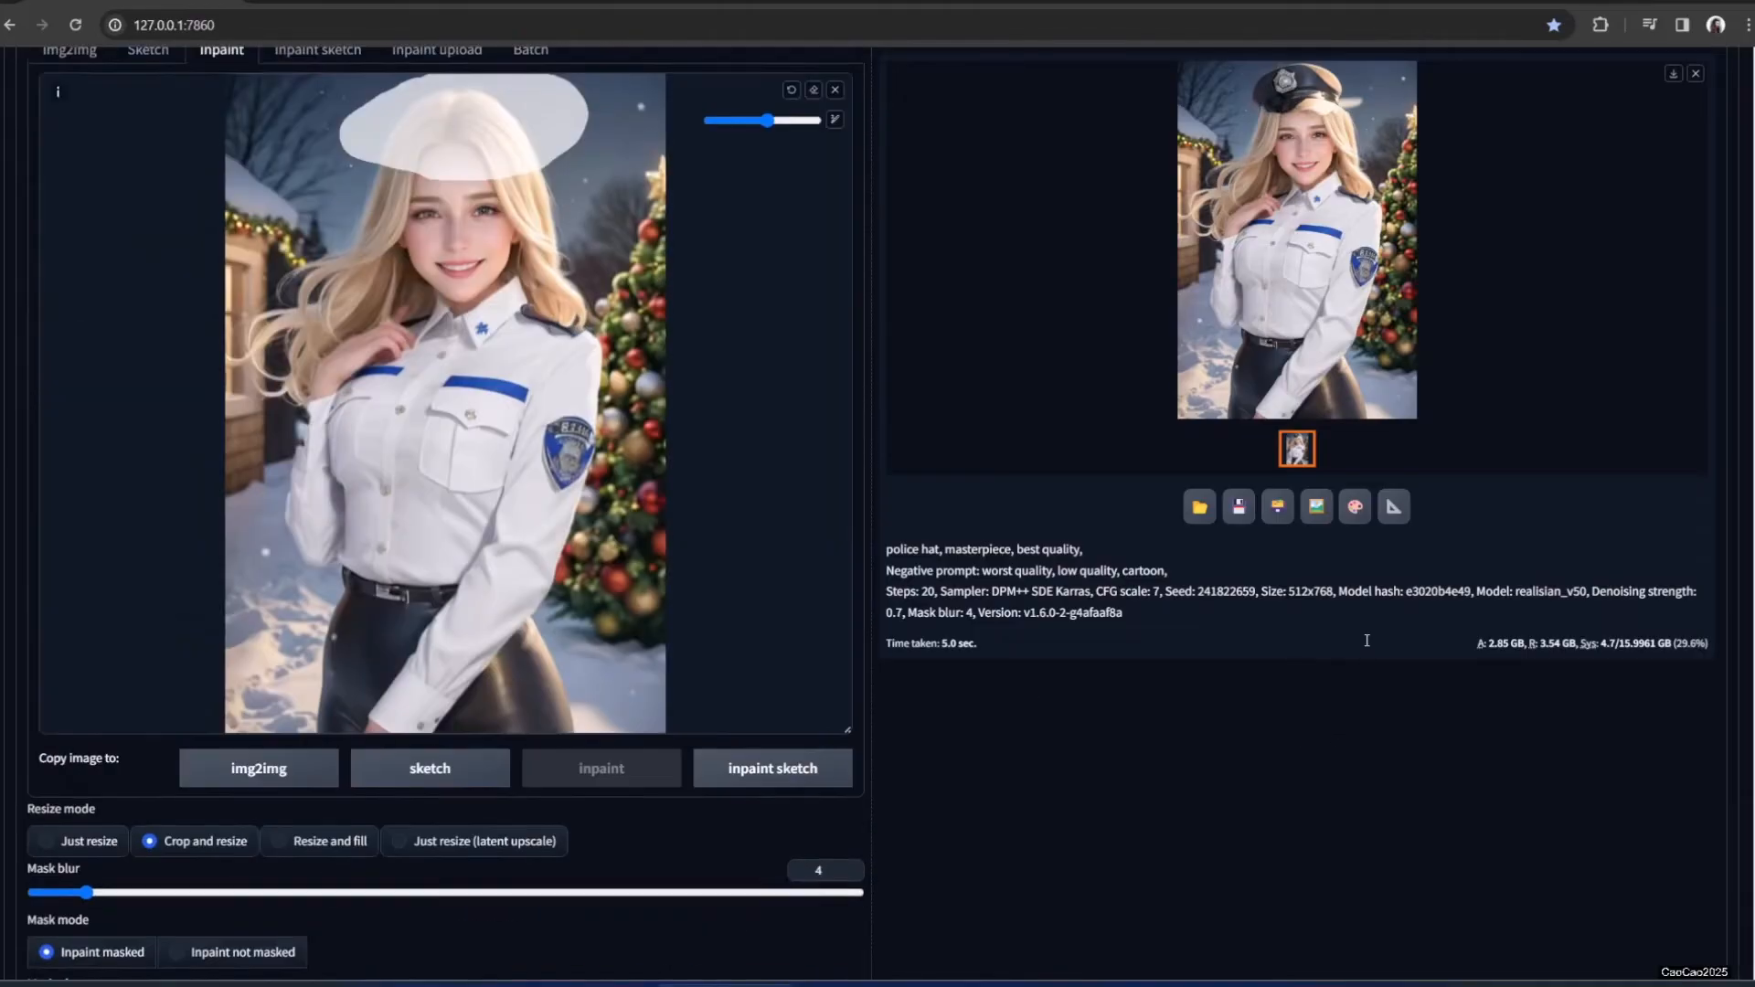
left_click(1551, 231)
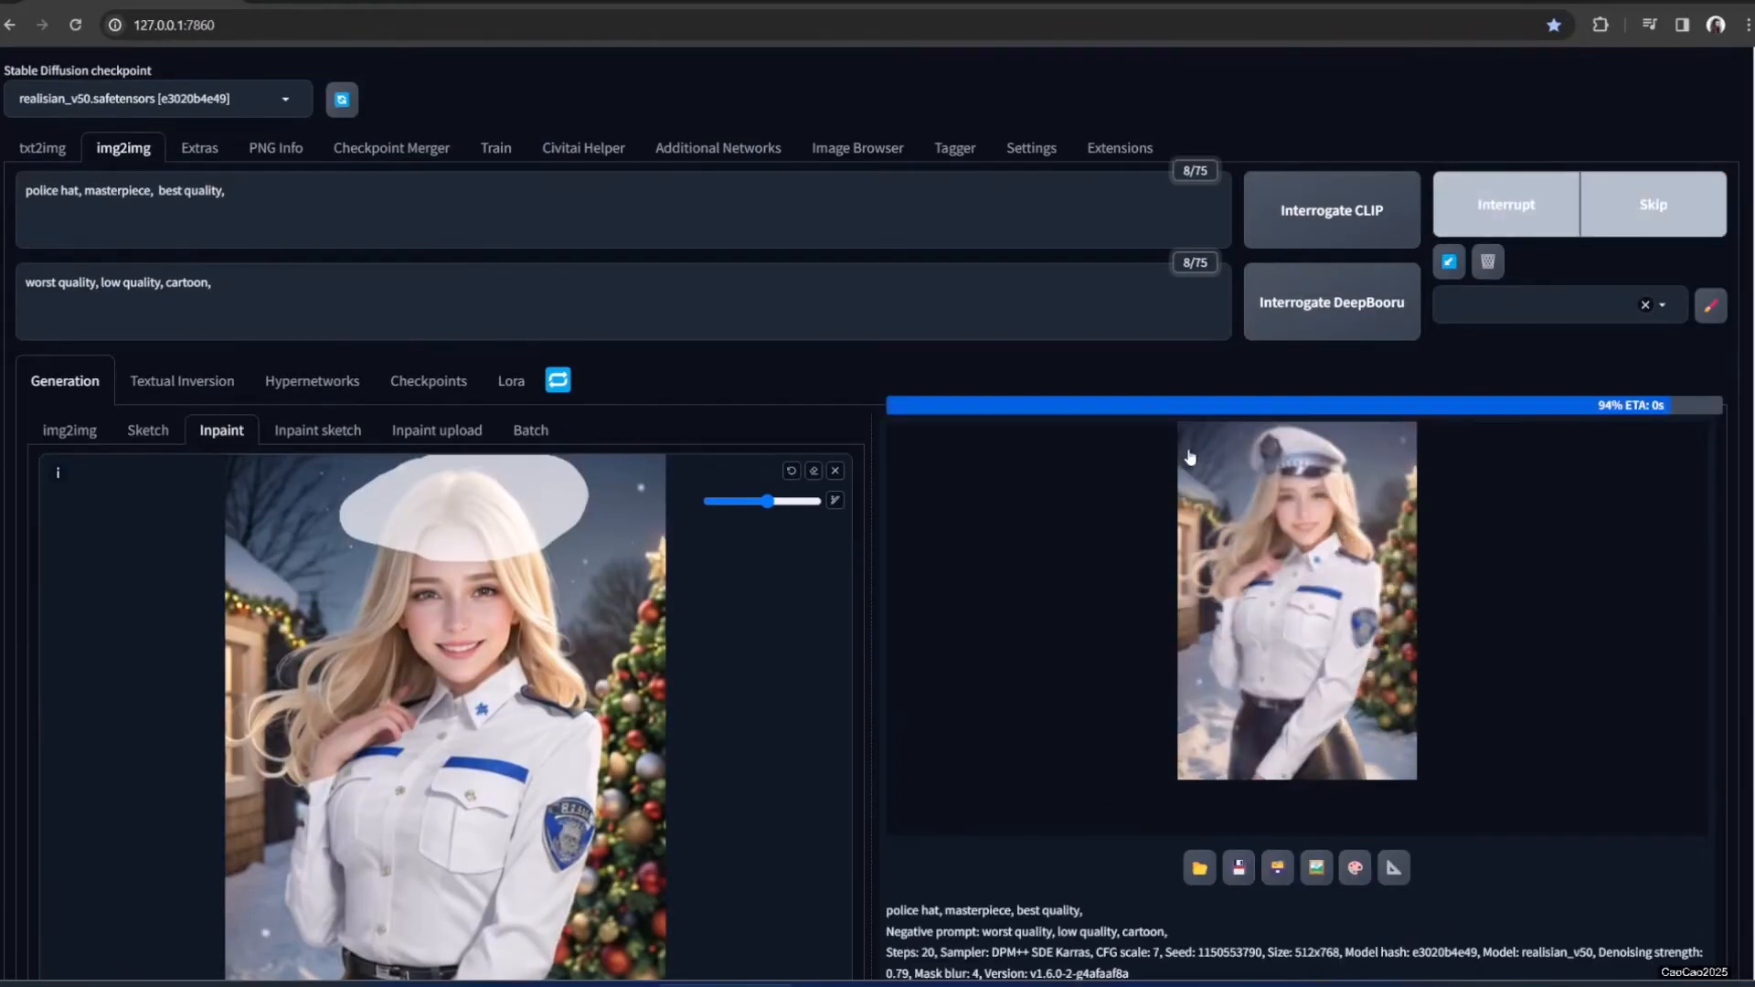
left_click(1362, 546)
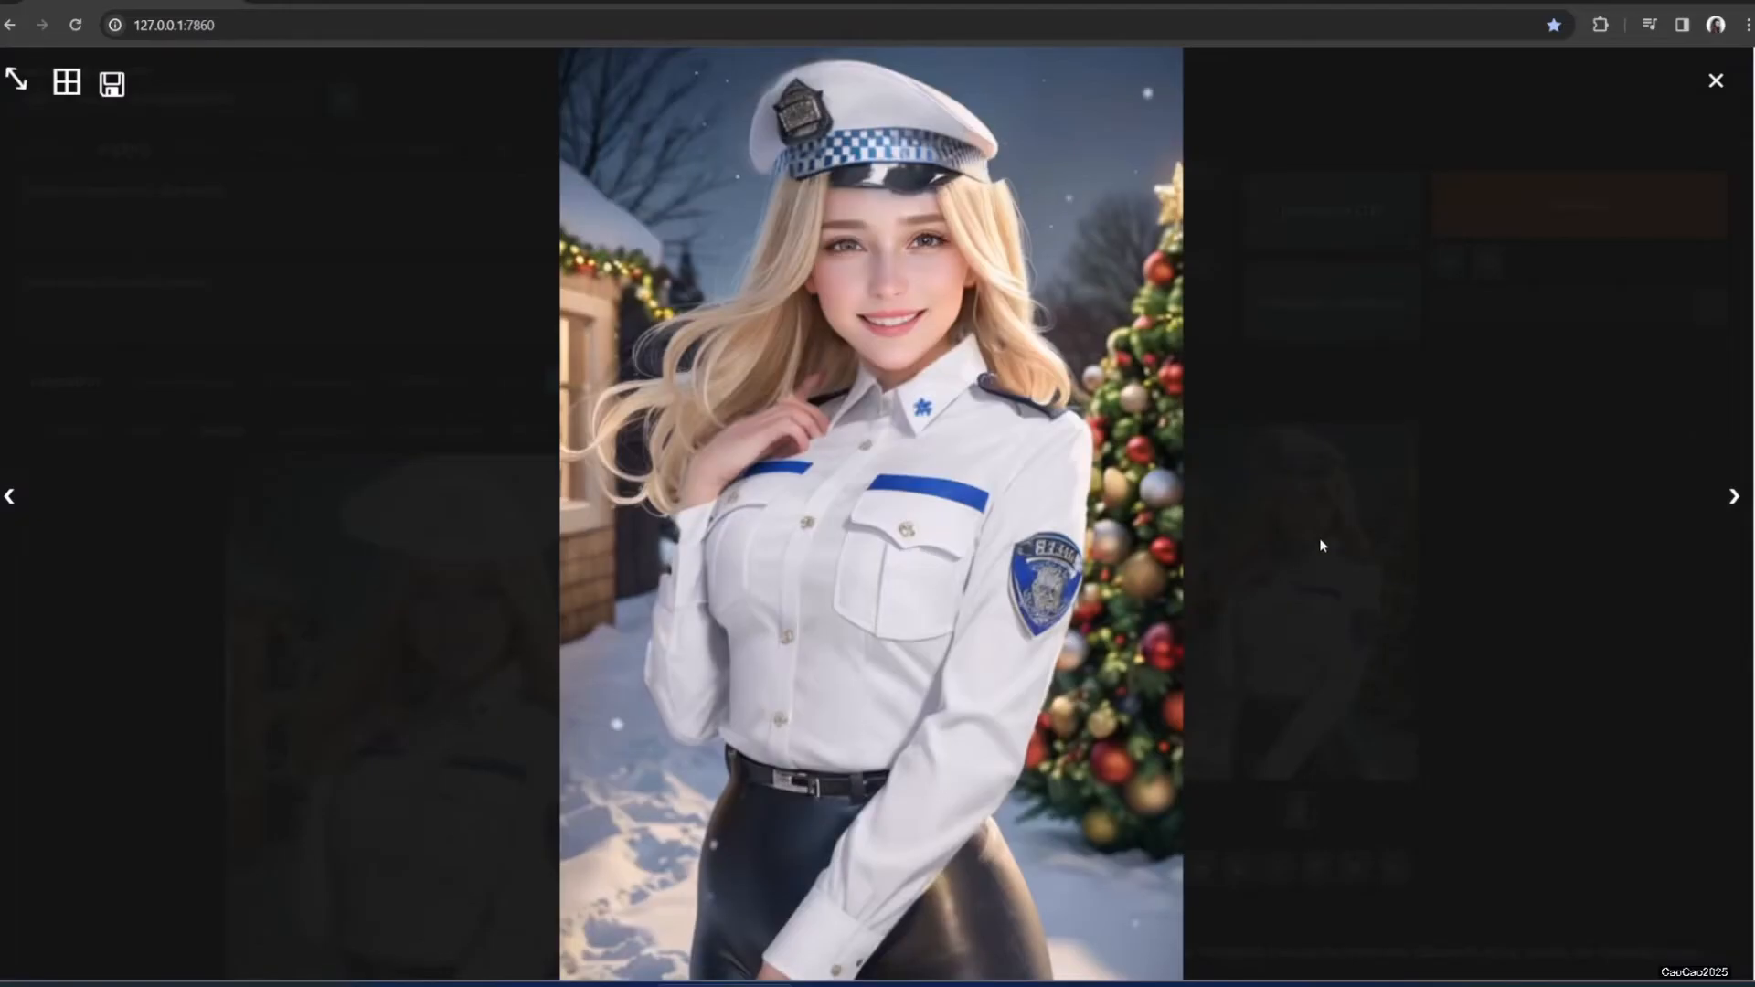
left_click(1496, 595)
Extend the mask along the hat's lower edge and regenerate
mouse_move(344, 537)
left_mouse_down()
mouse_move(425, 554)
mouse_move(568, 541)
mouse_move(392, 537)
mouse_move(362, 573)
left_mouse_up()
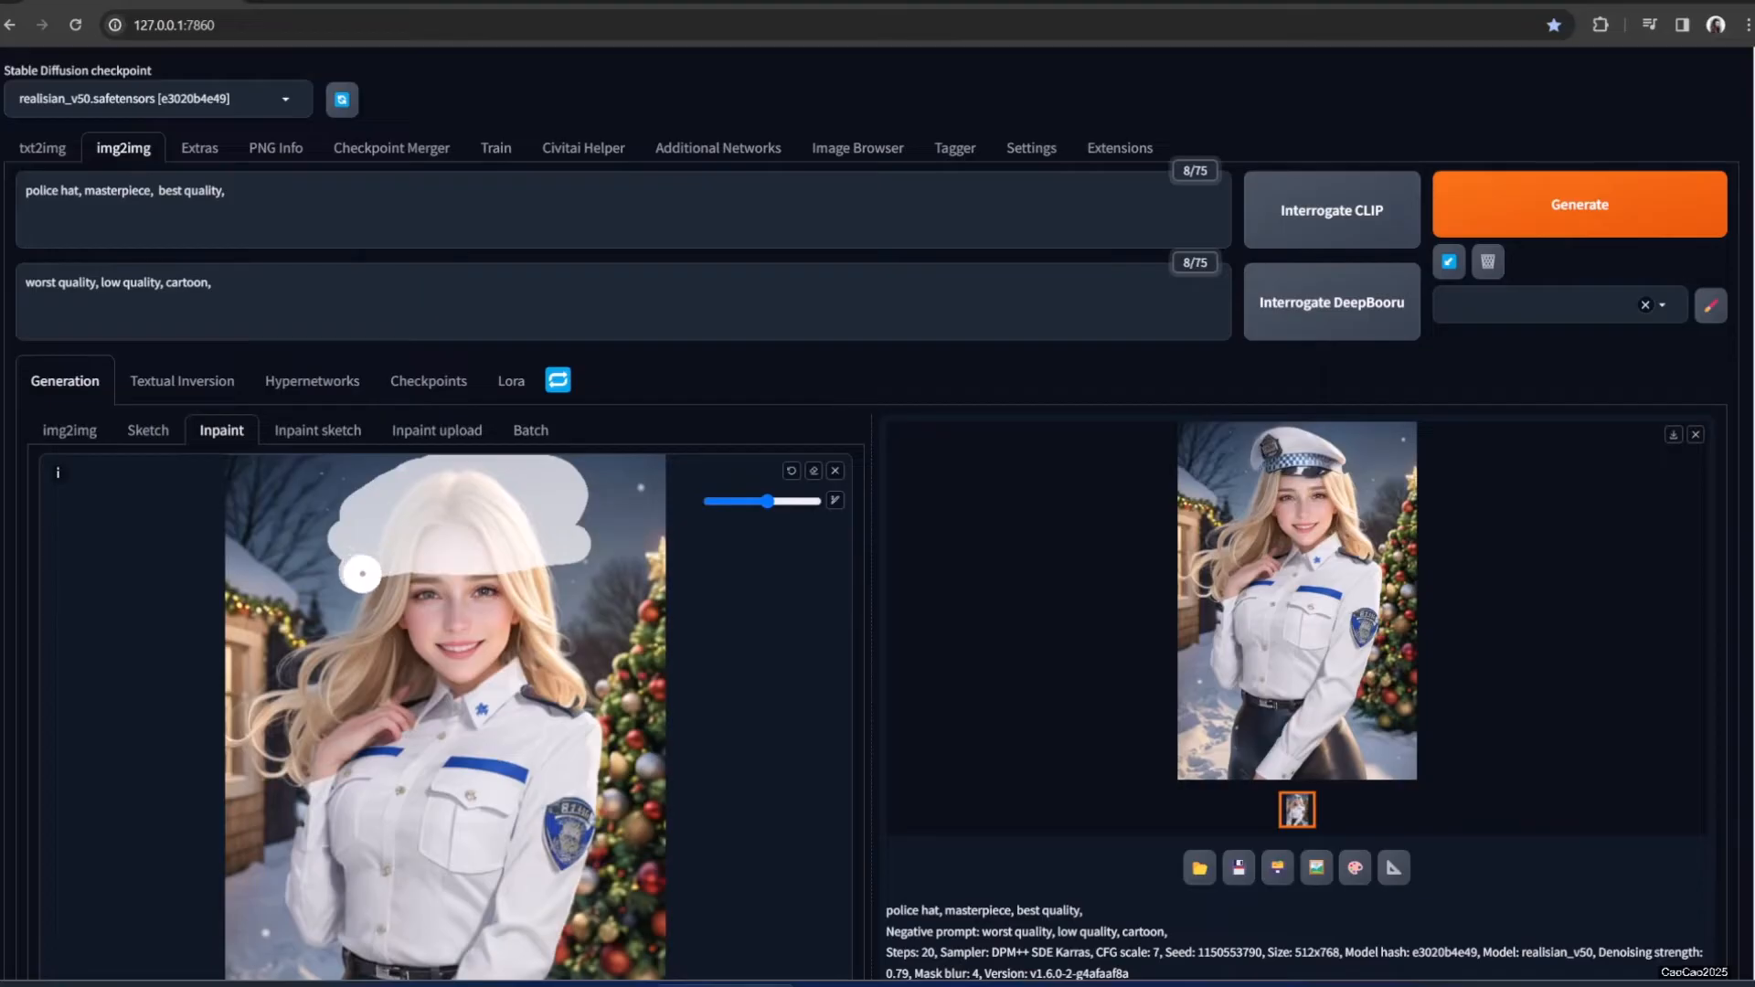
left_click(1493, 220)
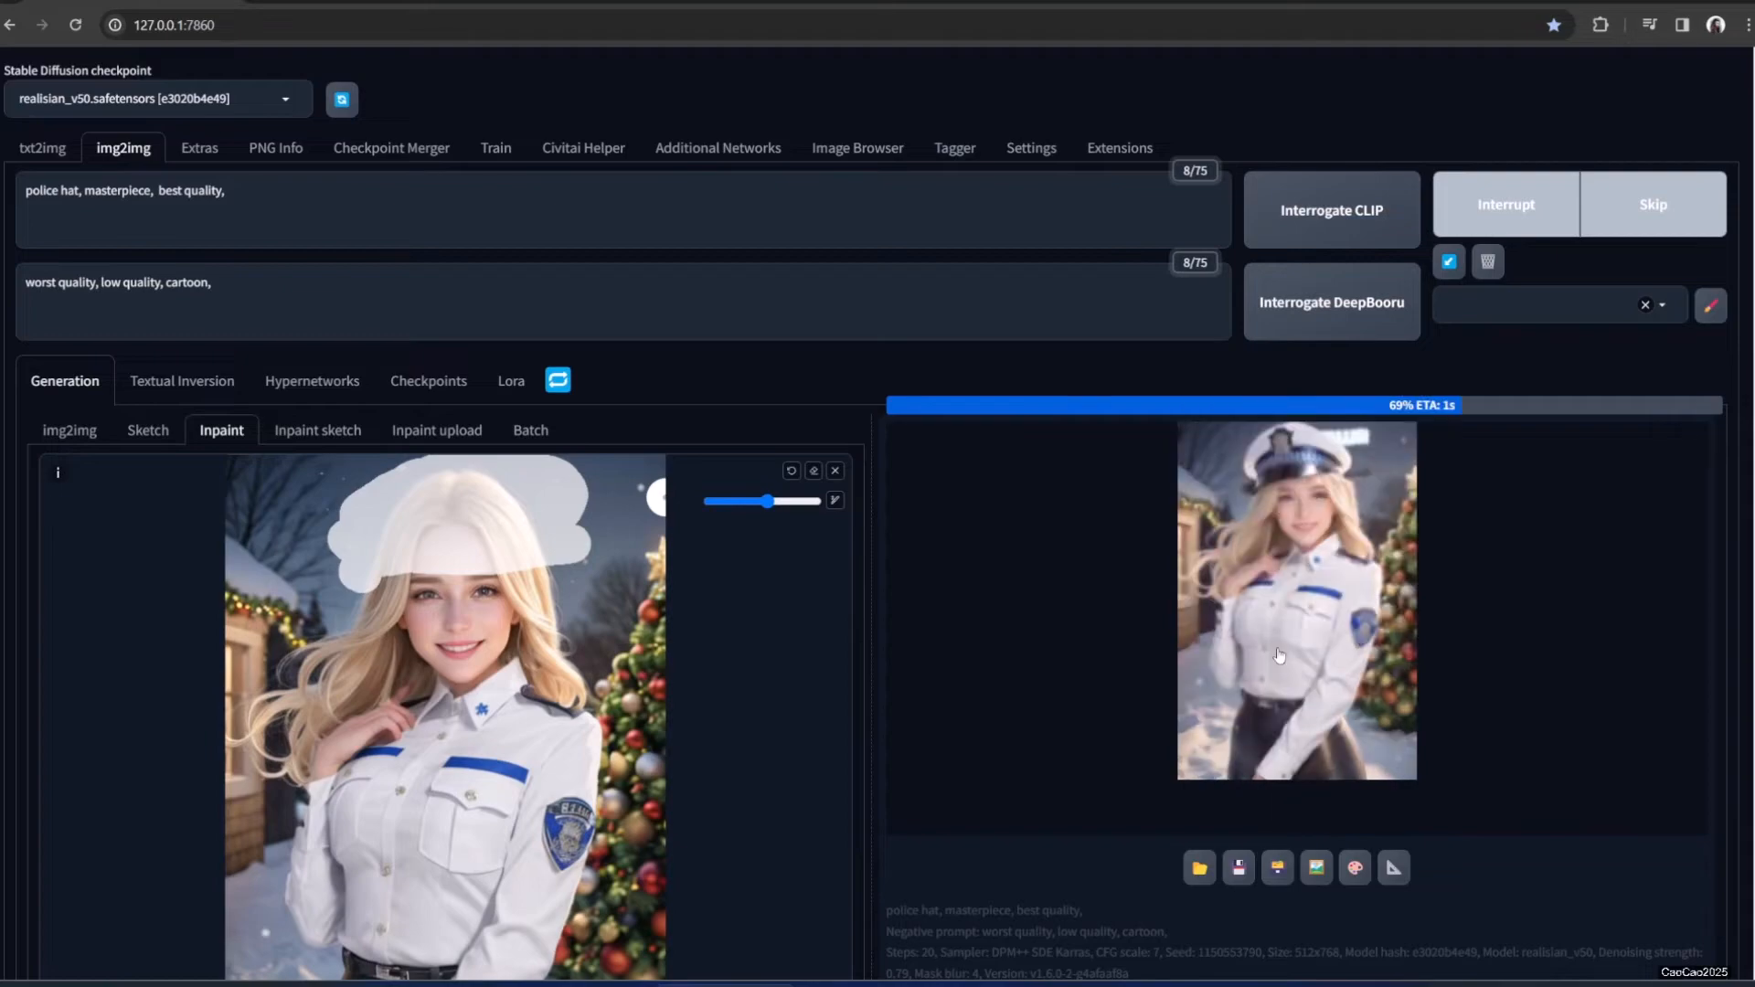
left_click(1316, 556)
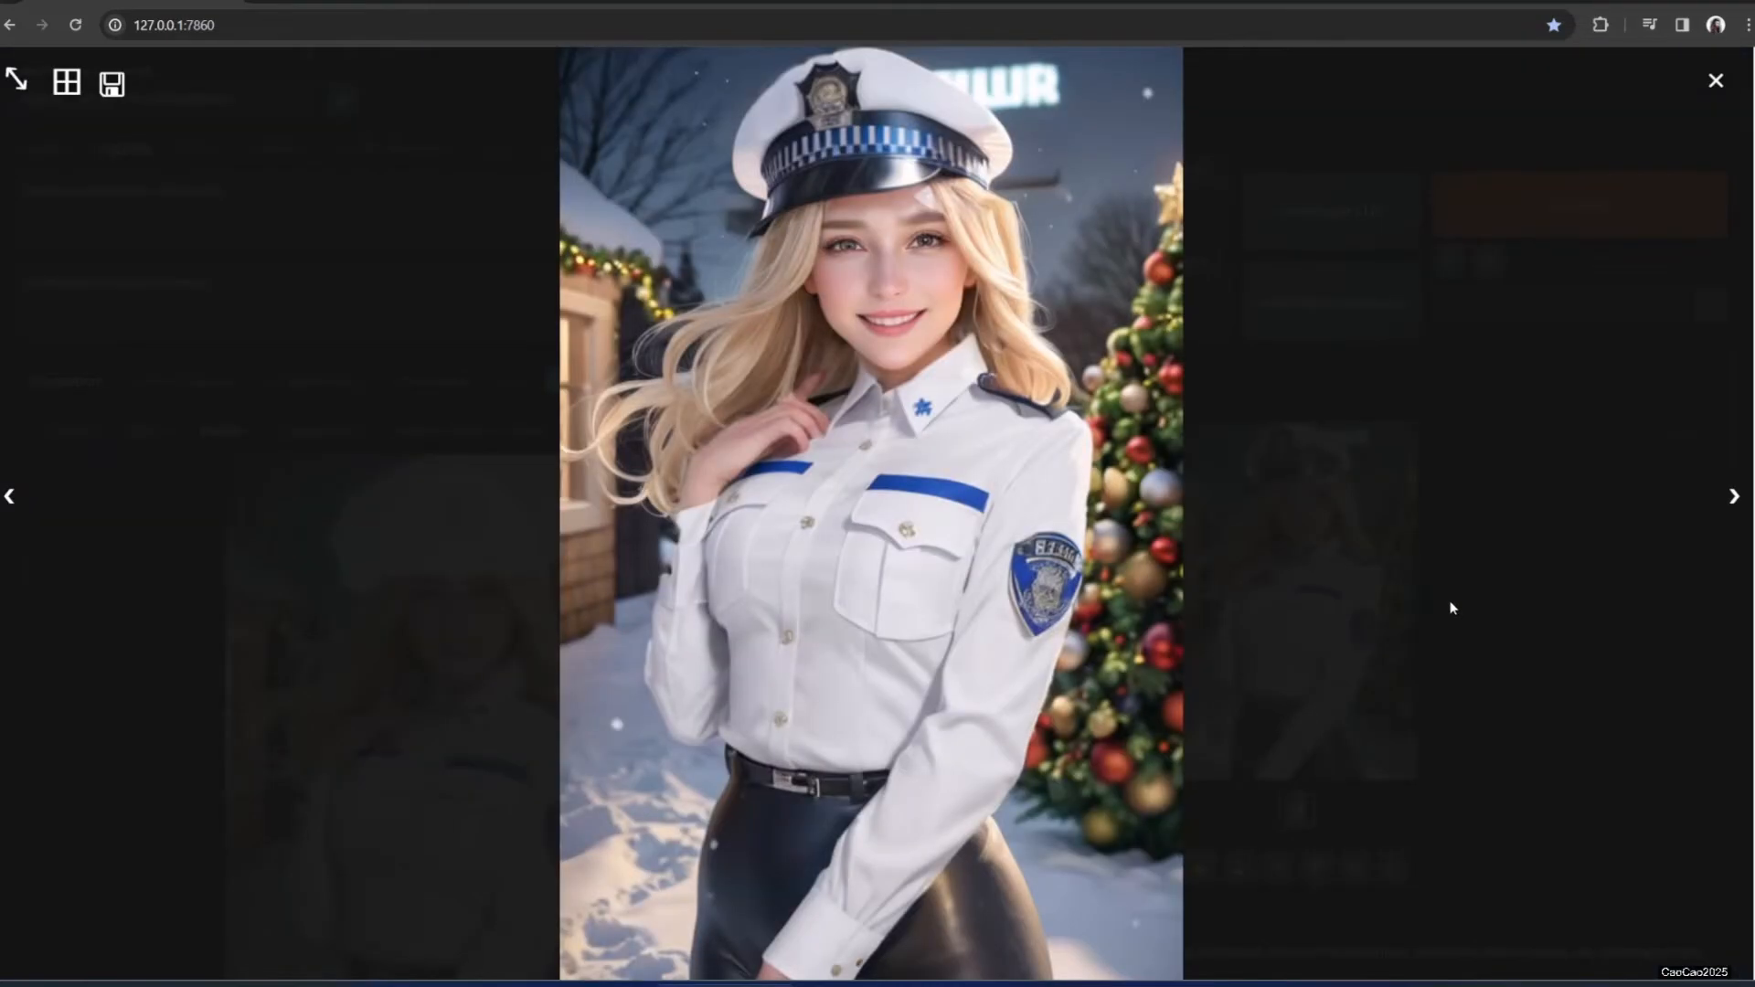
left_click(1449, 603)
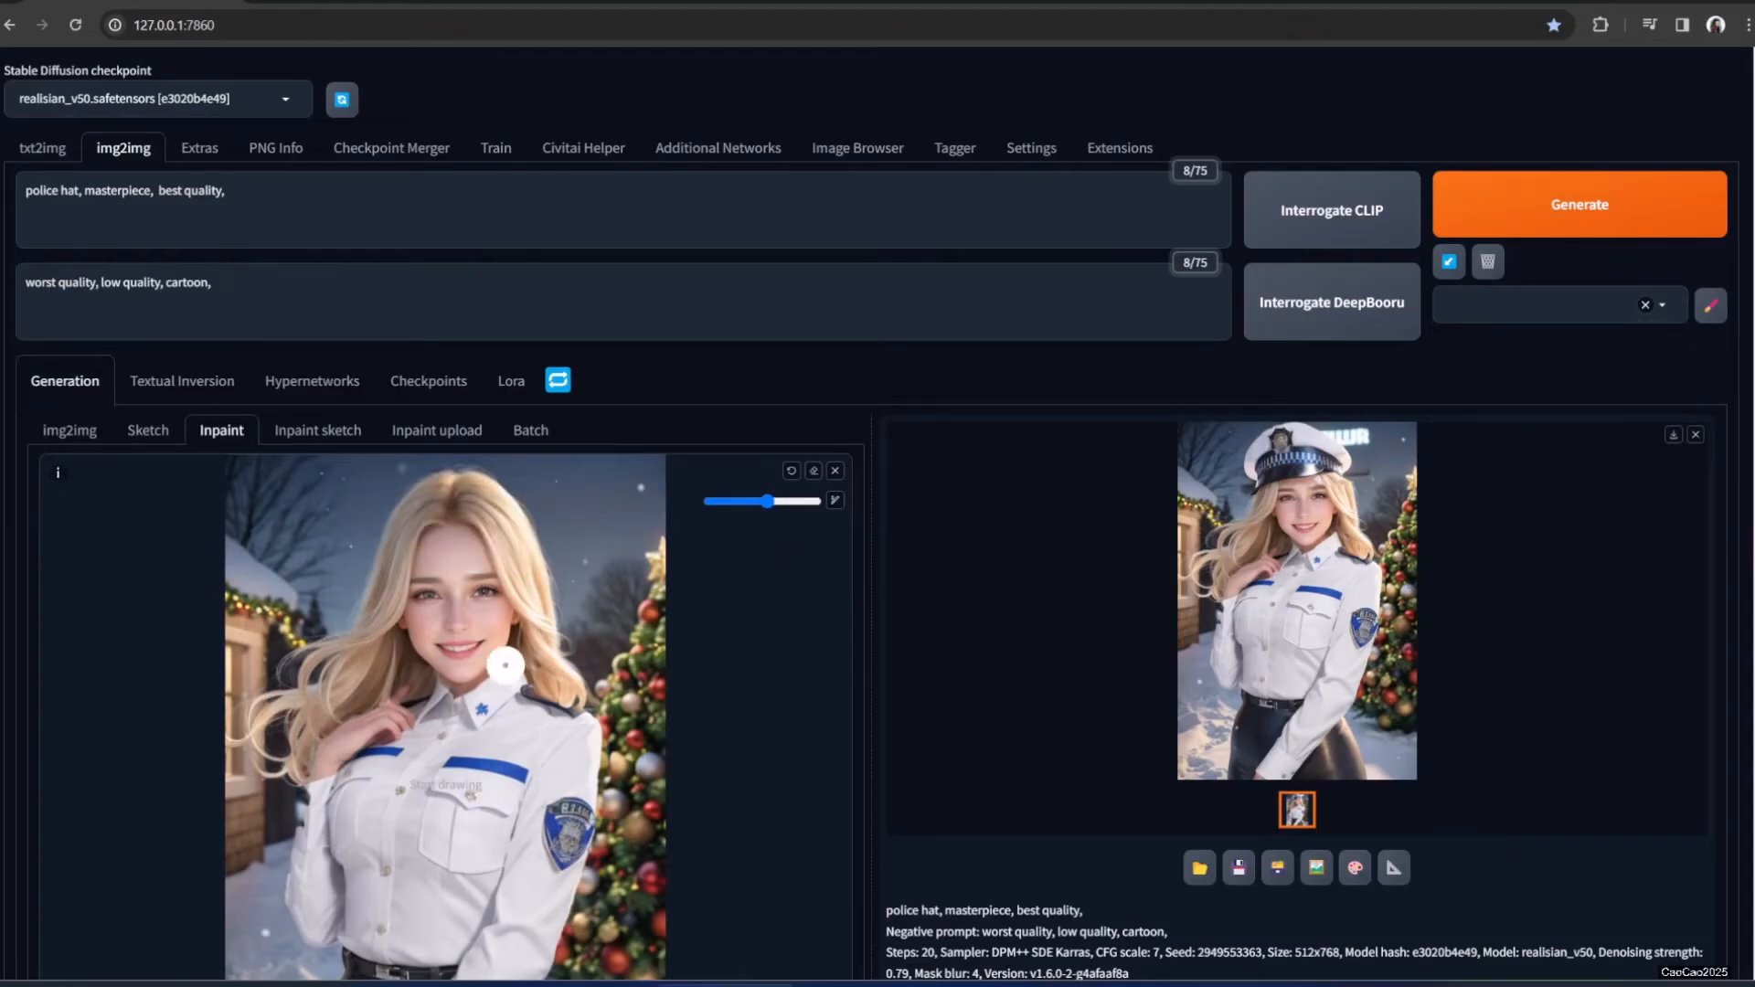
Mask the ears with a smaller brush and regenerate with the prompt 'earings'
left_click(724, 501)
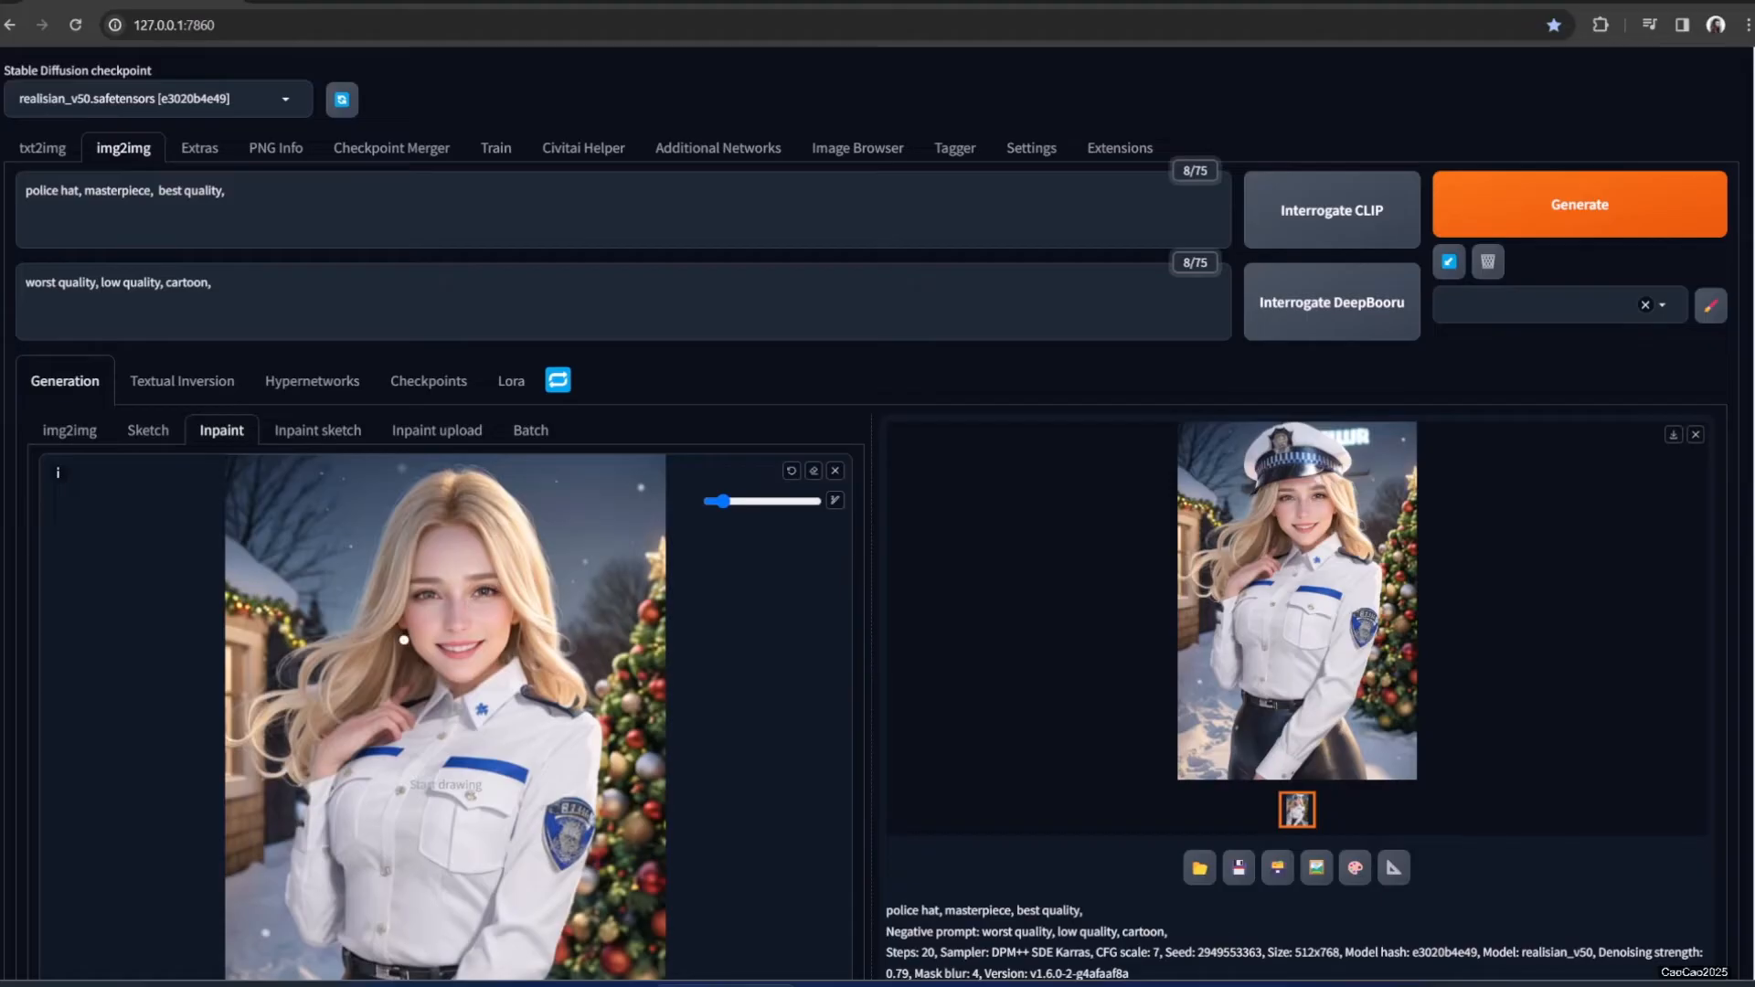
left_click_drag(403, 629, 404, 633)
left_click(44, 203)
double_click(41, 195)
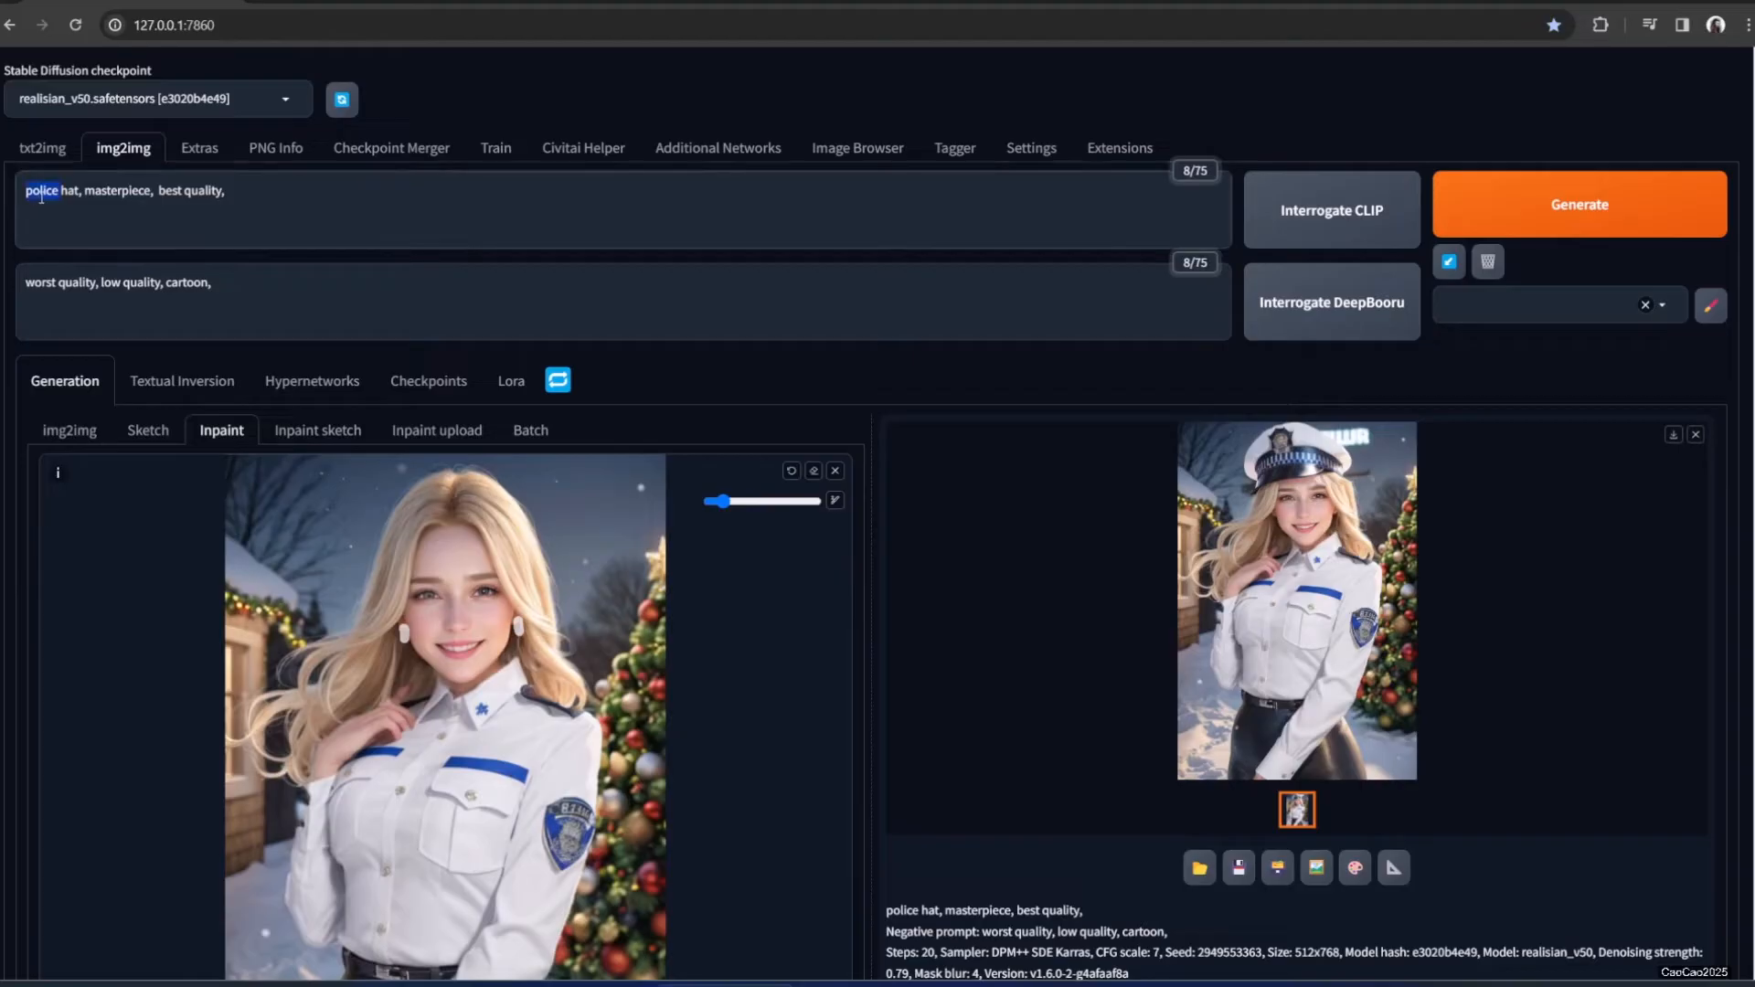
type("s")
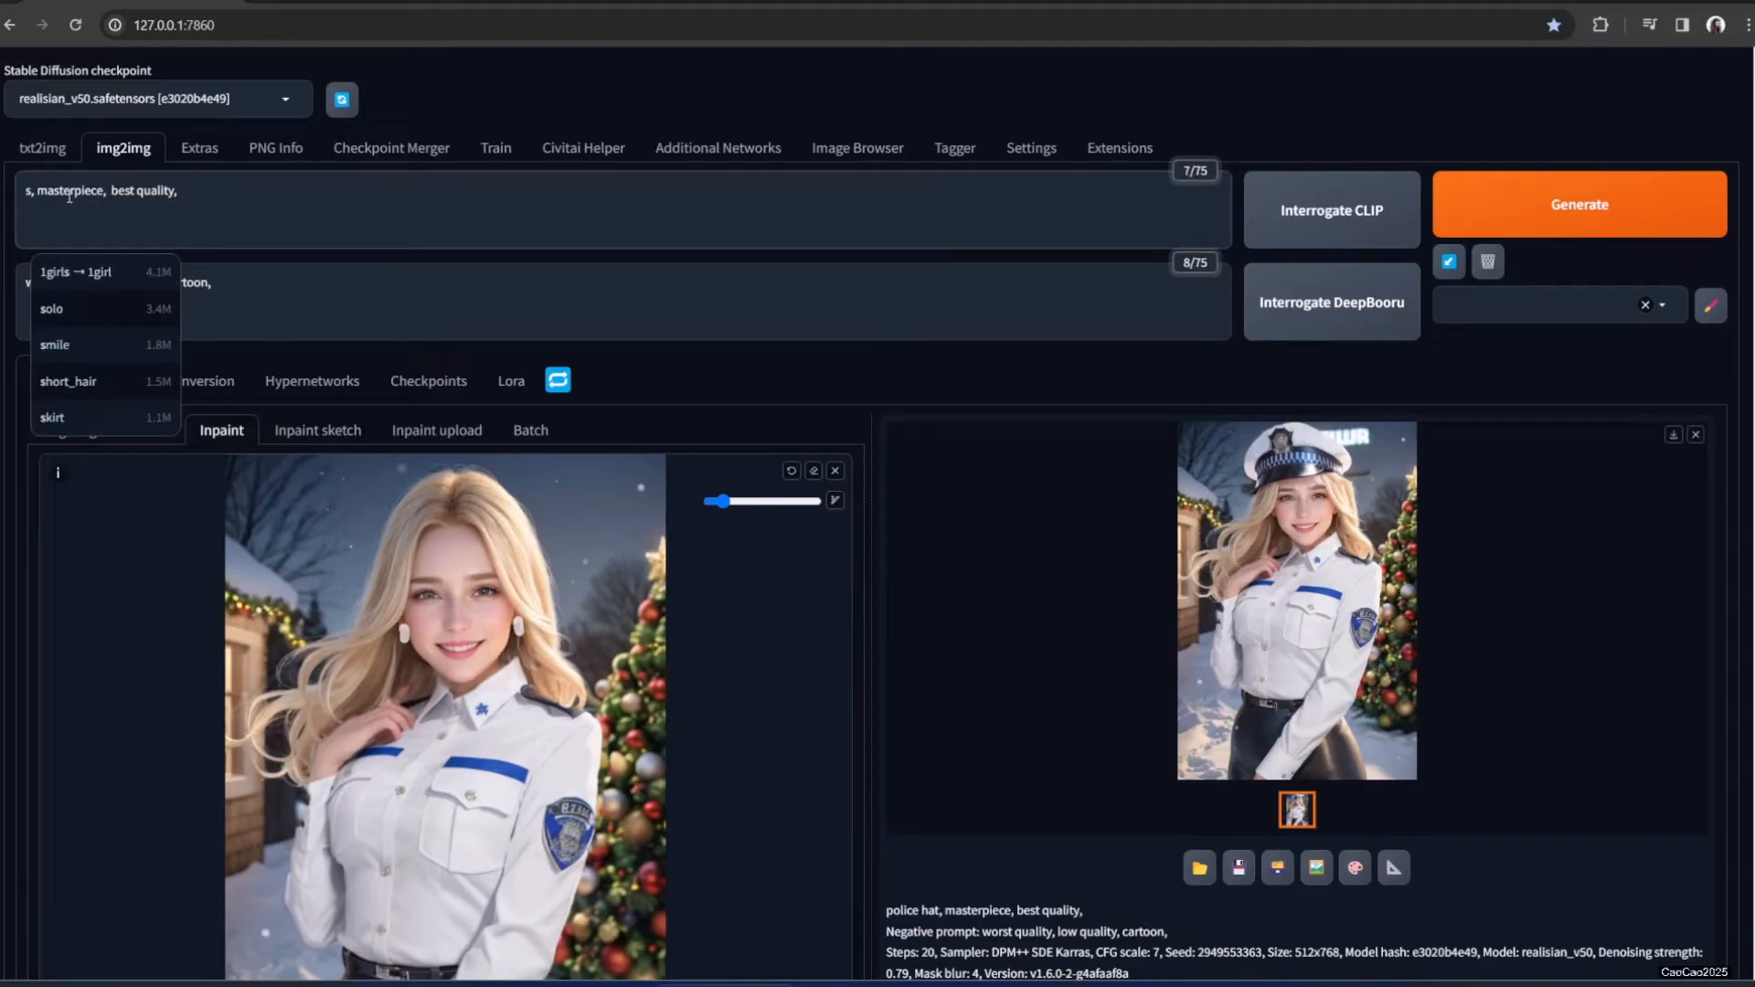
key("BackSpace")
type("earing")
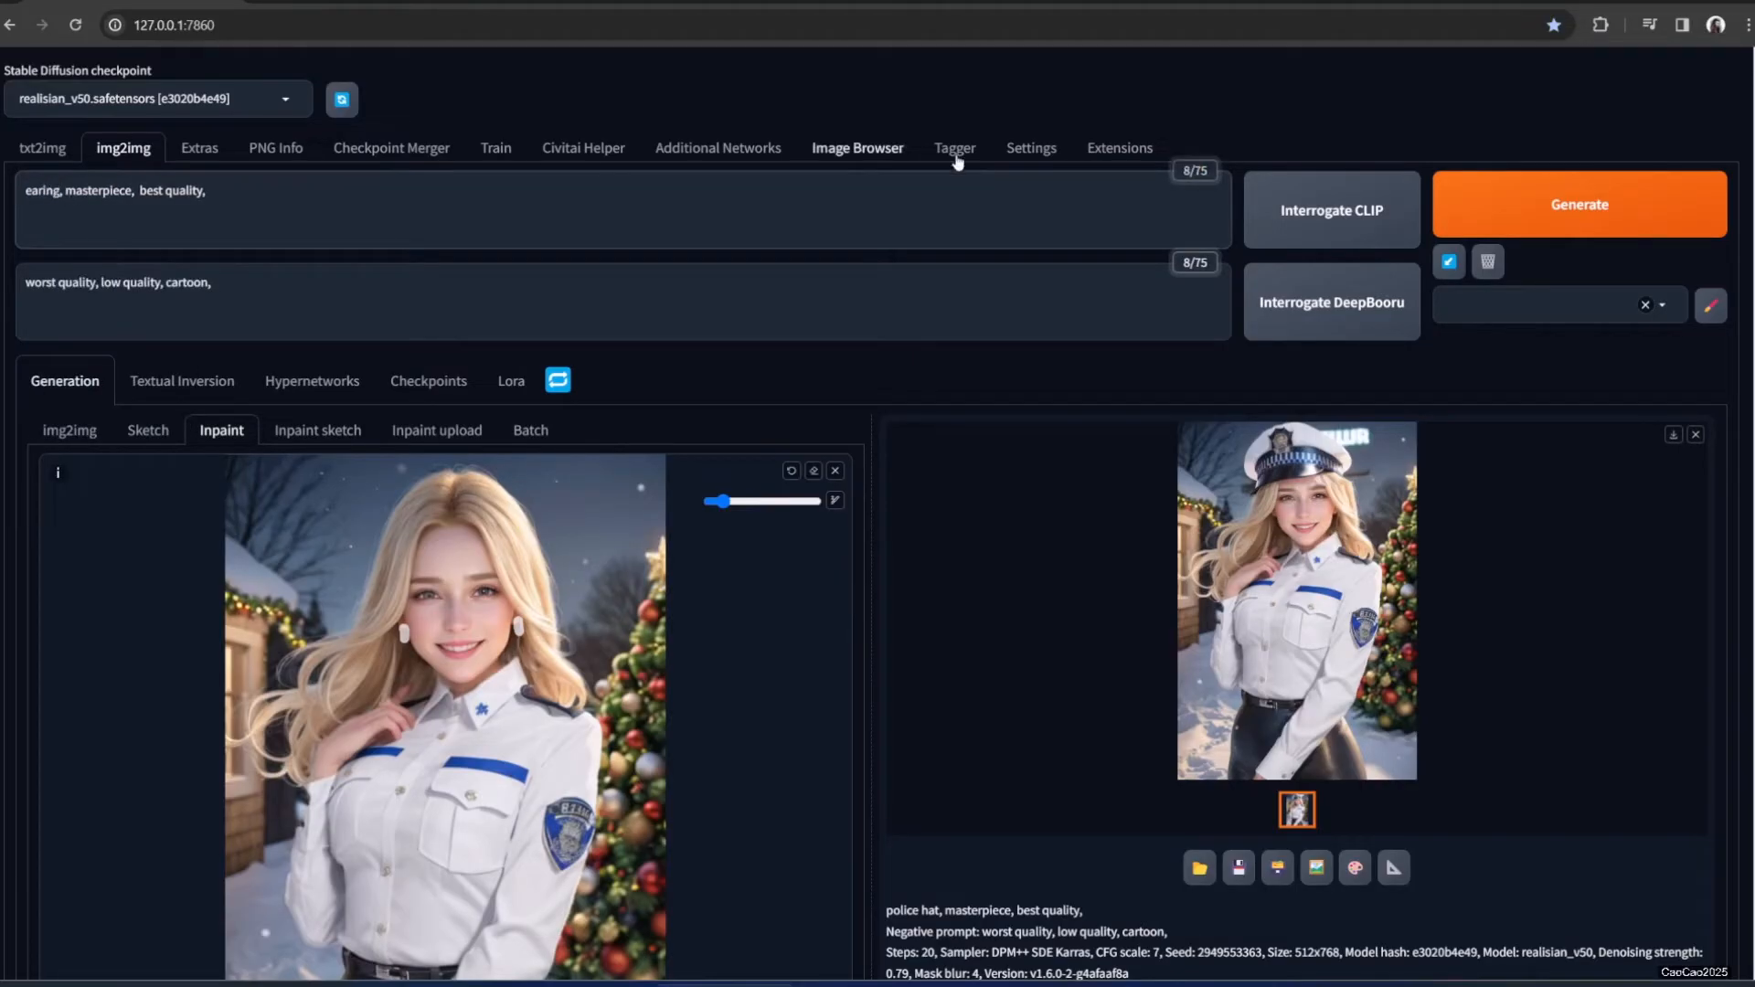
type("s")
left_click(1508, 215)
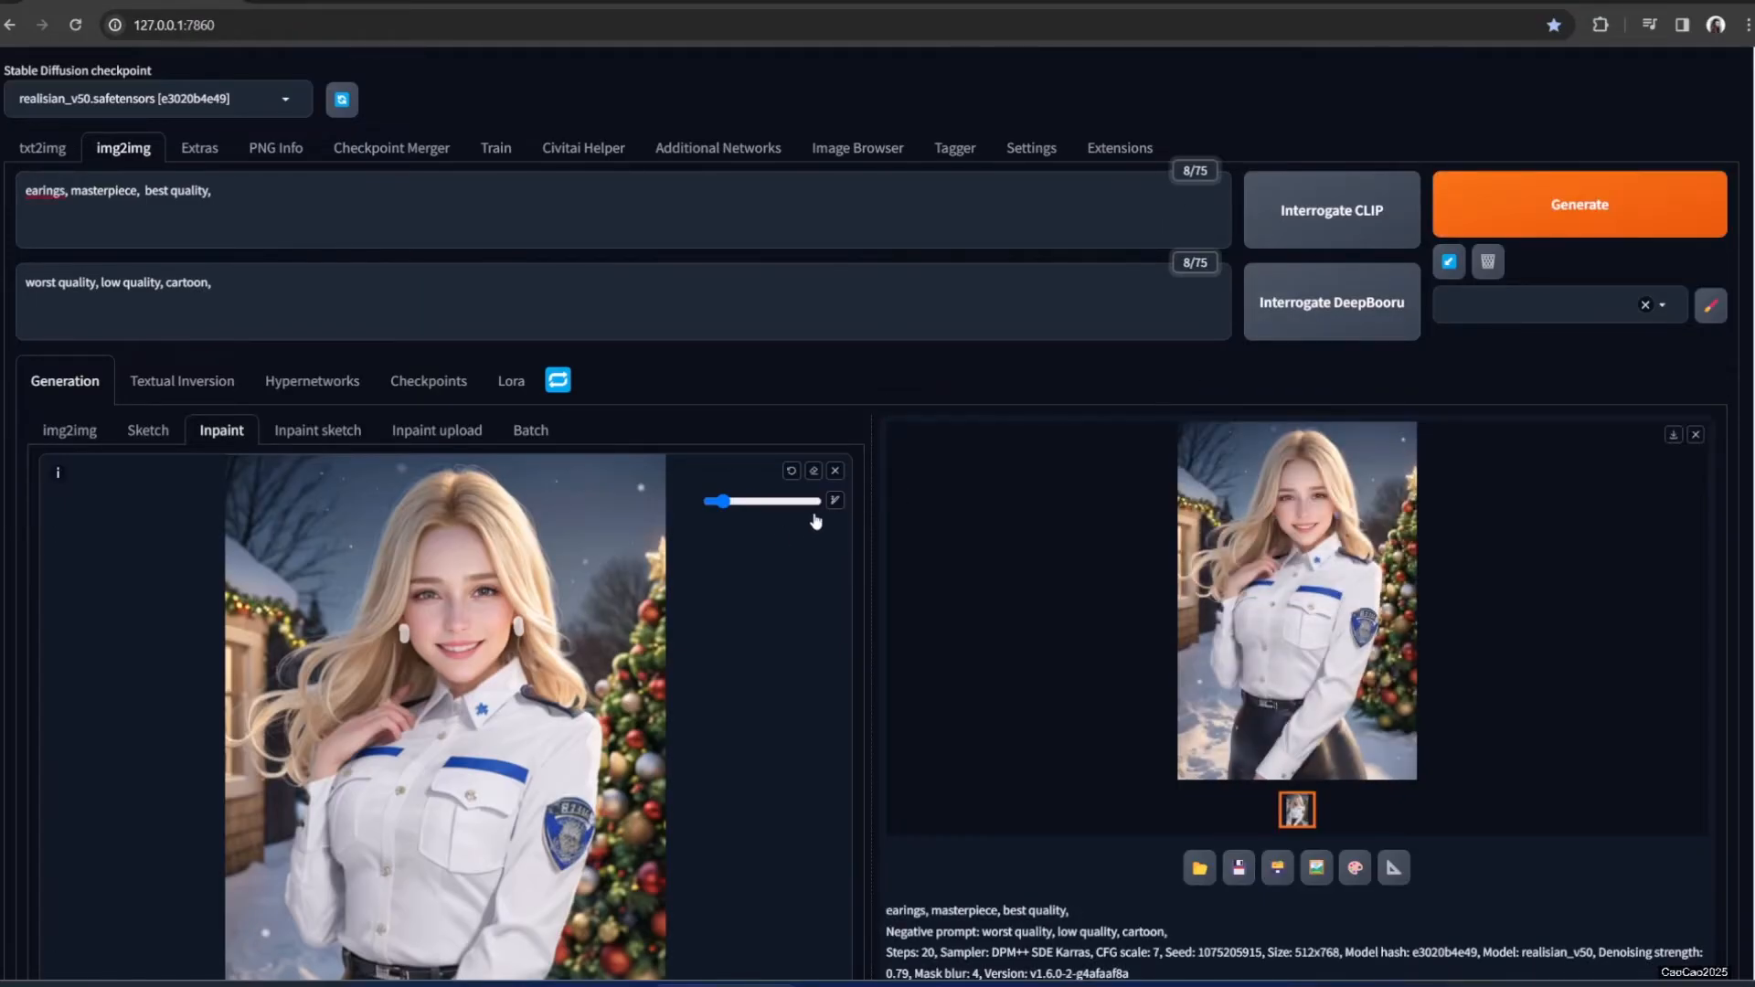
left_click(1302, 586)
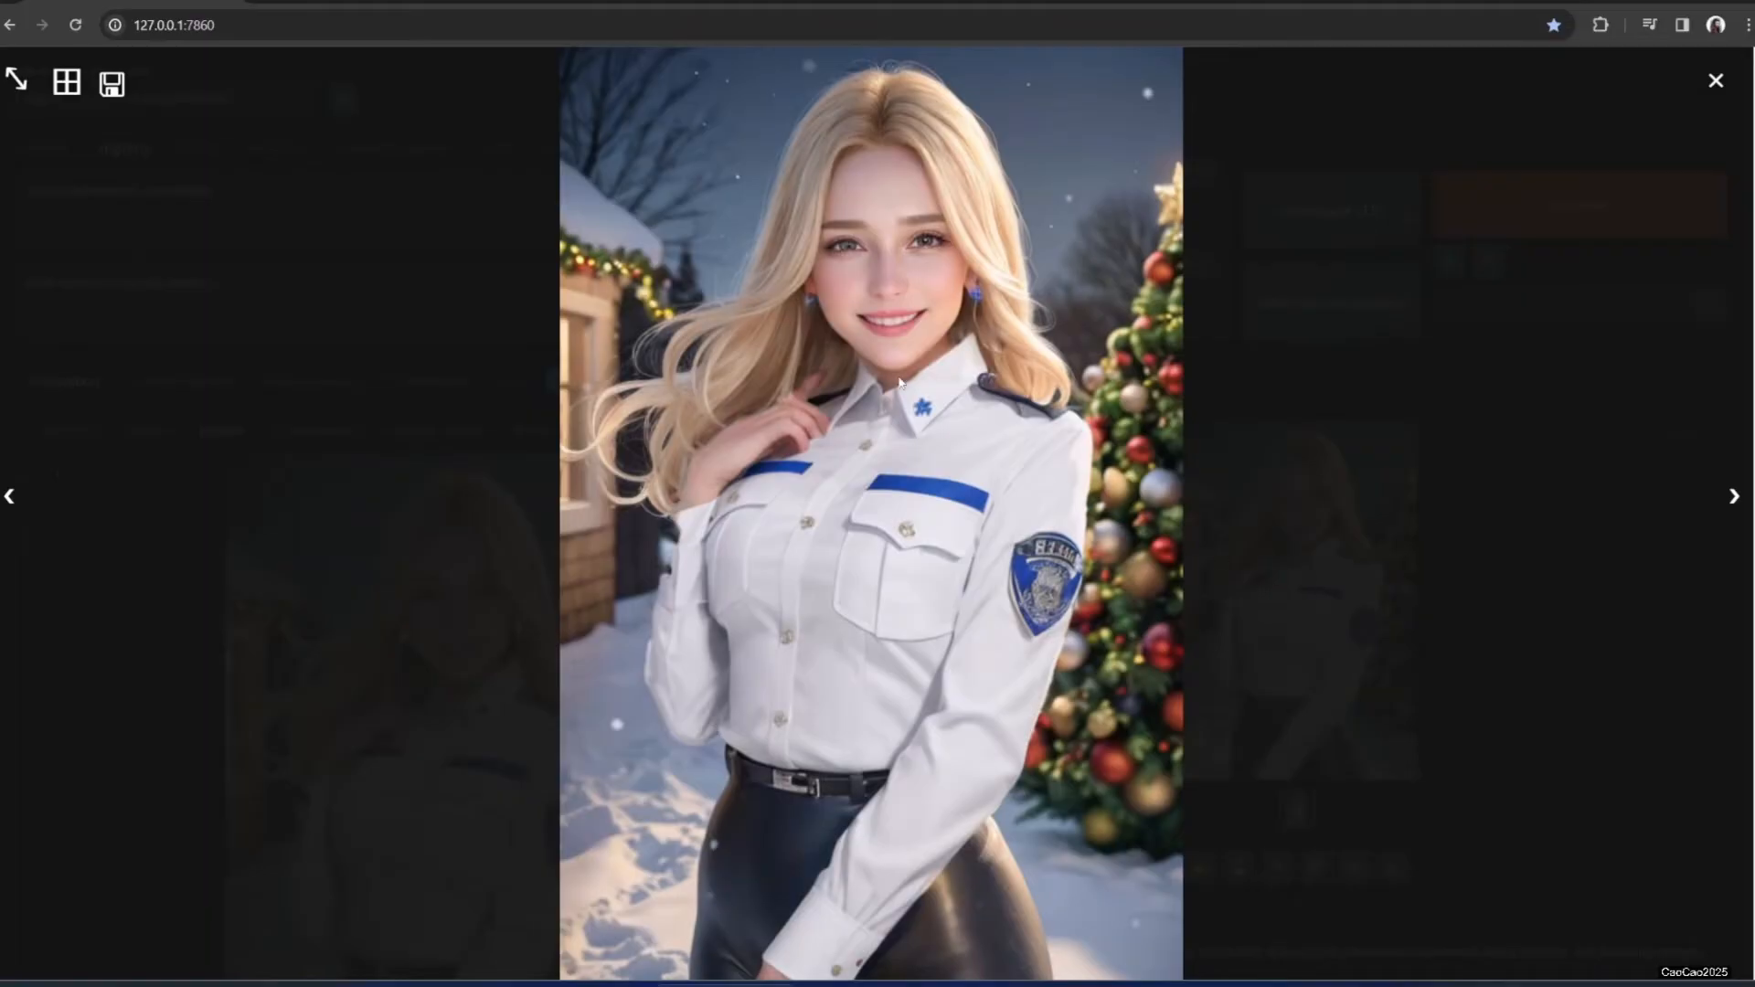
left_click(855, 525)
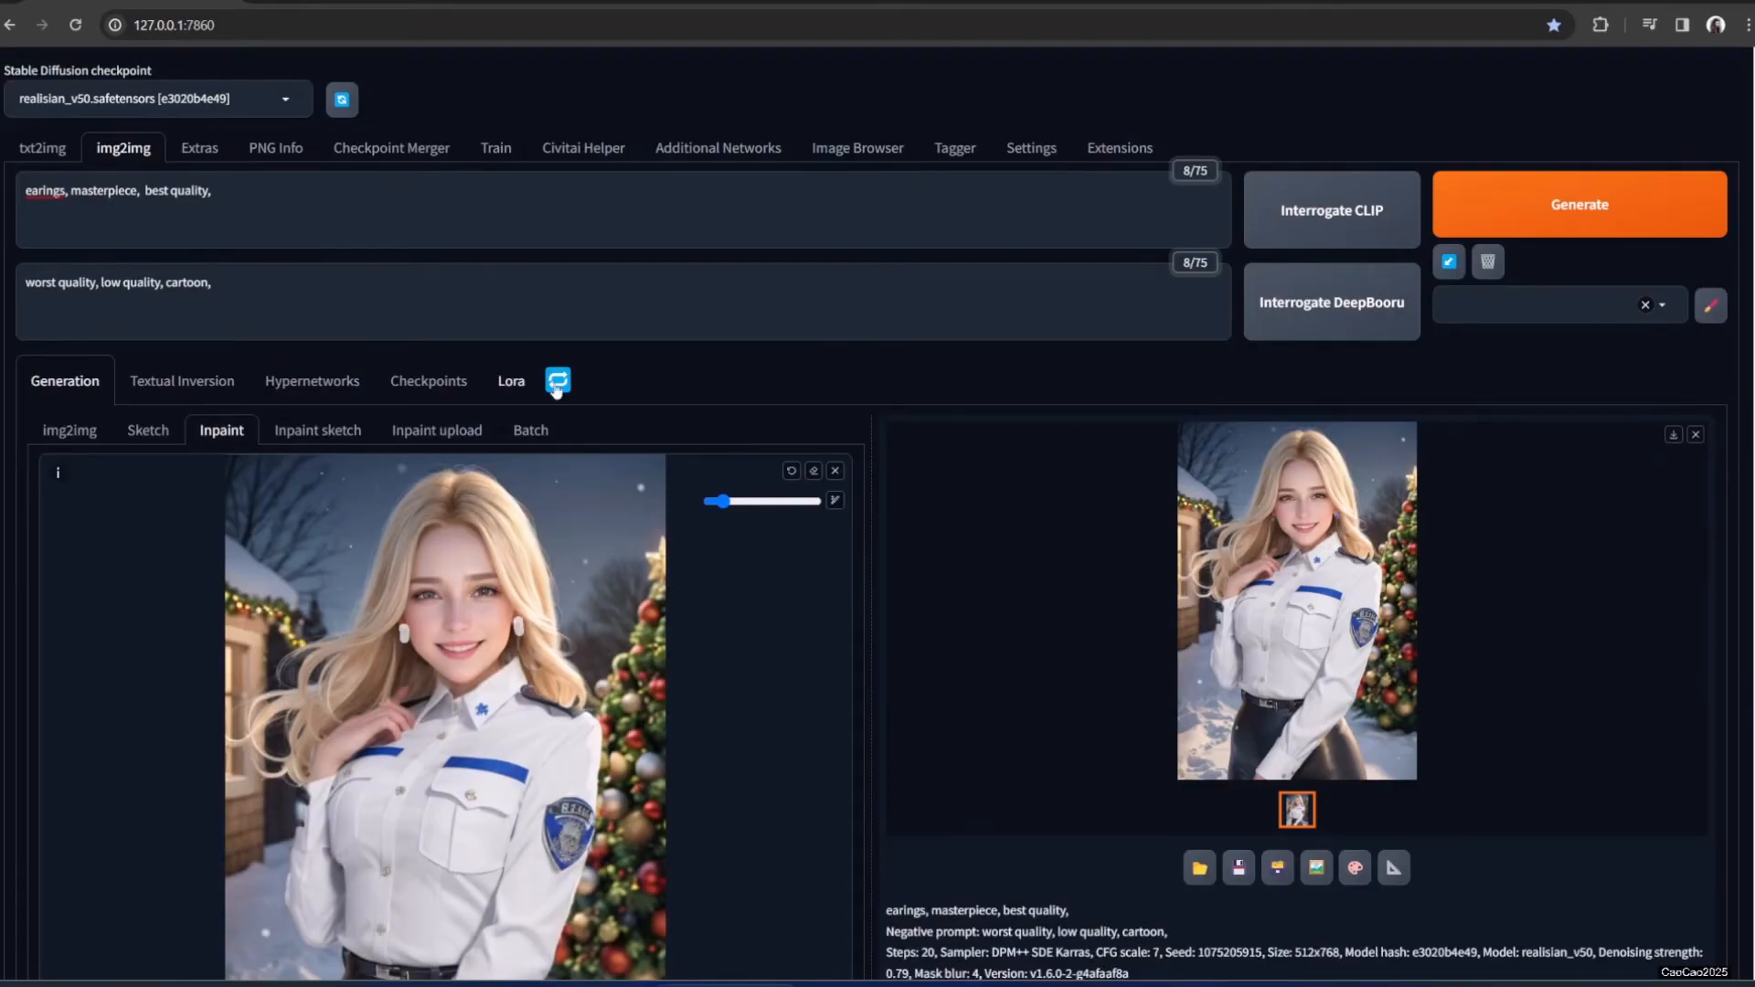
Replace the blonde on the inpaint canvas with 00001-3889865826.png, the man in a navy suit
left_click(834, 470)
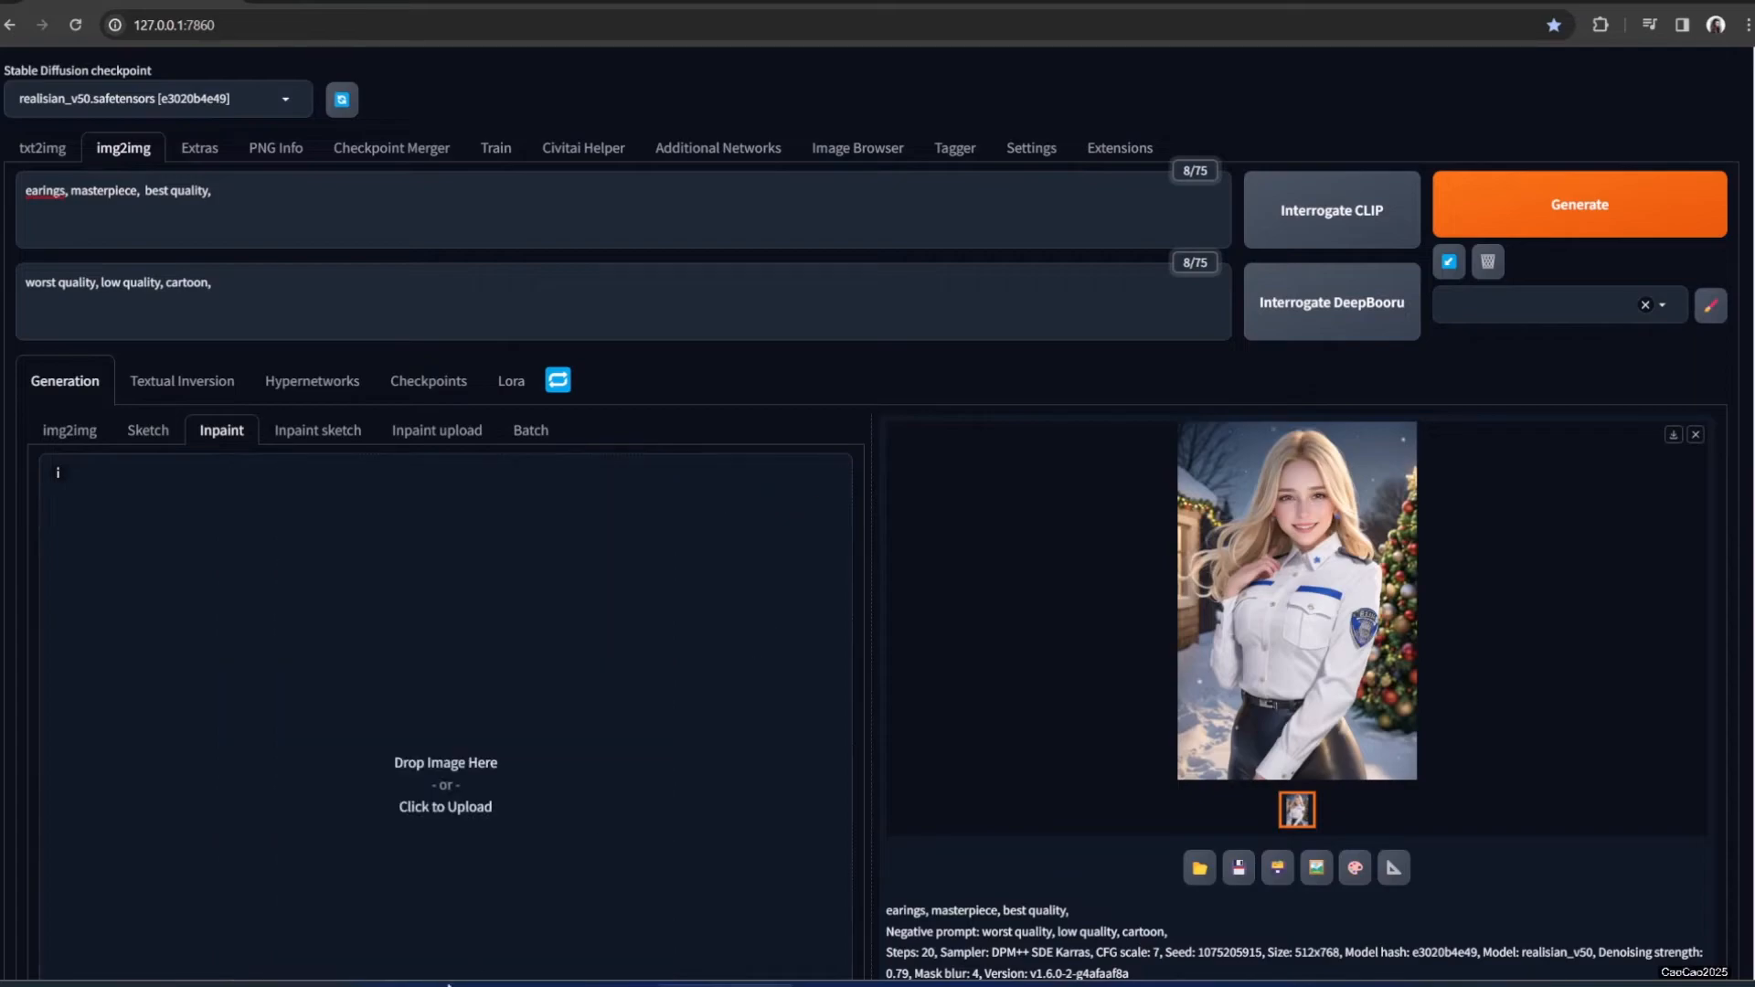
mouse_move(448, 985)
left_click(490, 914)
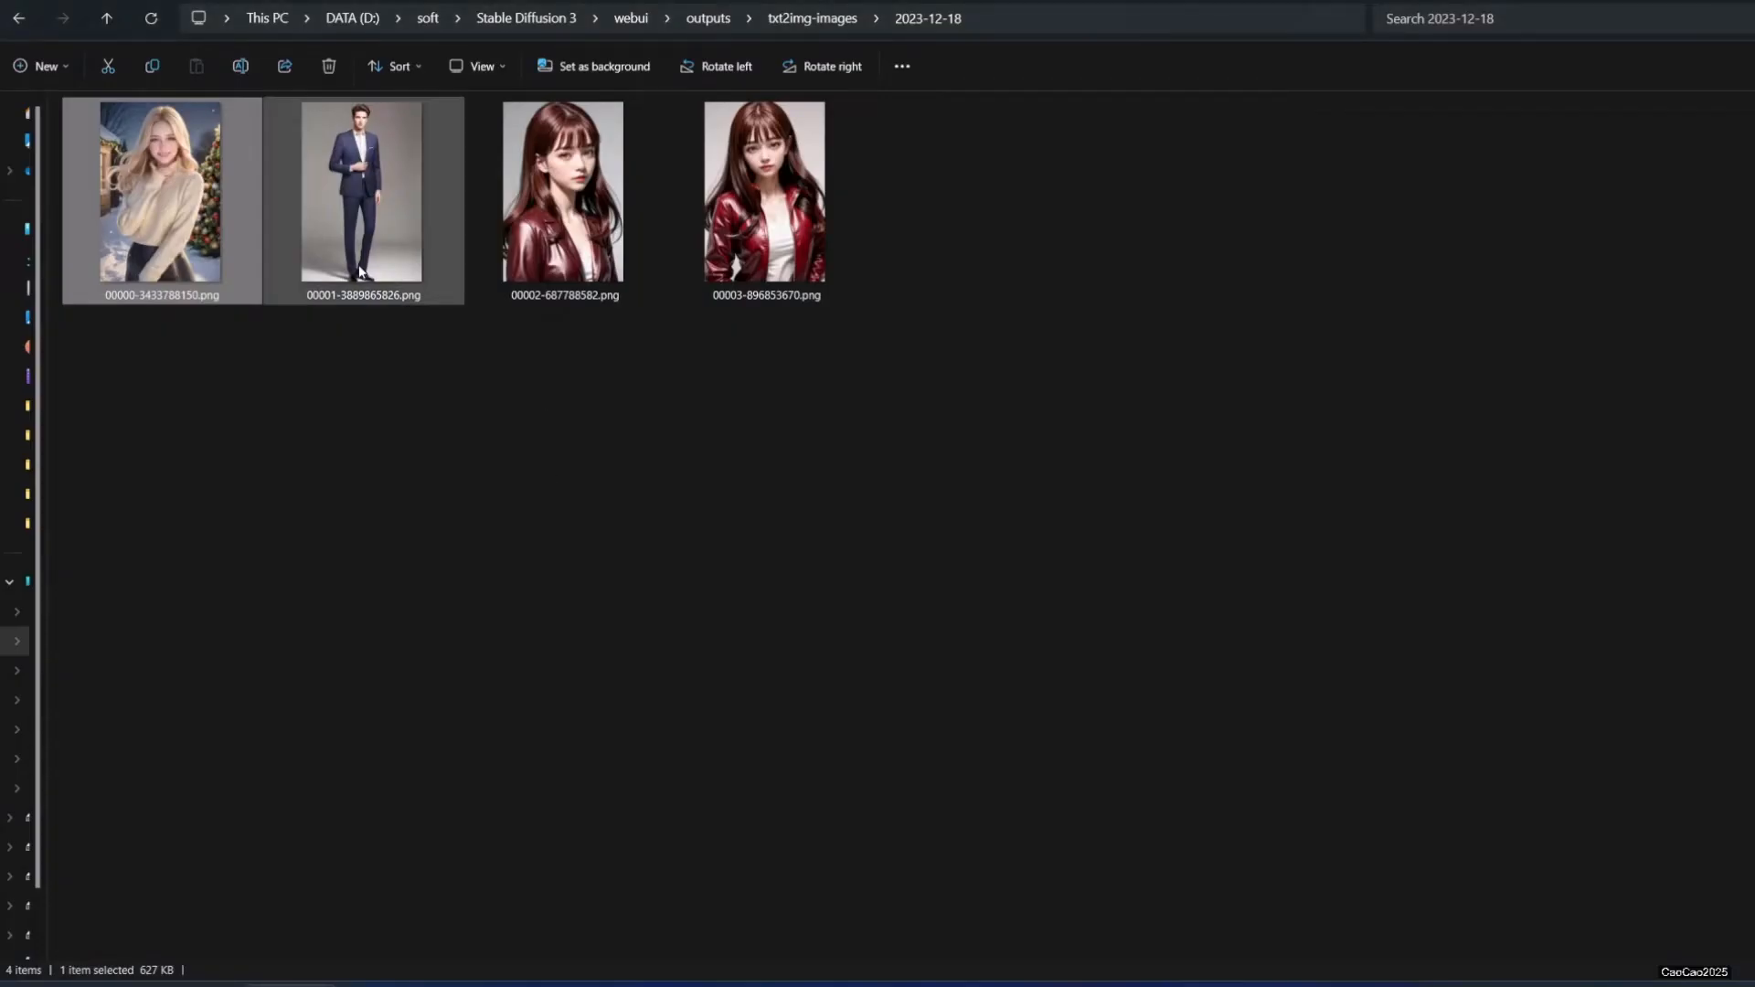
left_click_drag(355, 259, 804, 476)
scroll(807, 385, "down", 1)
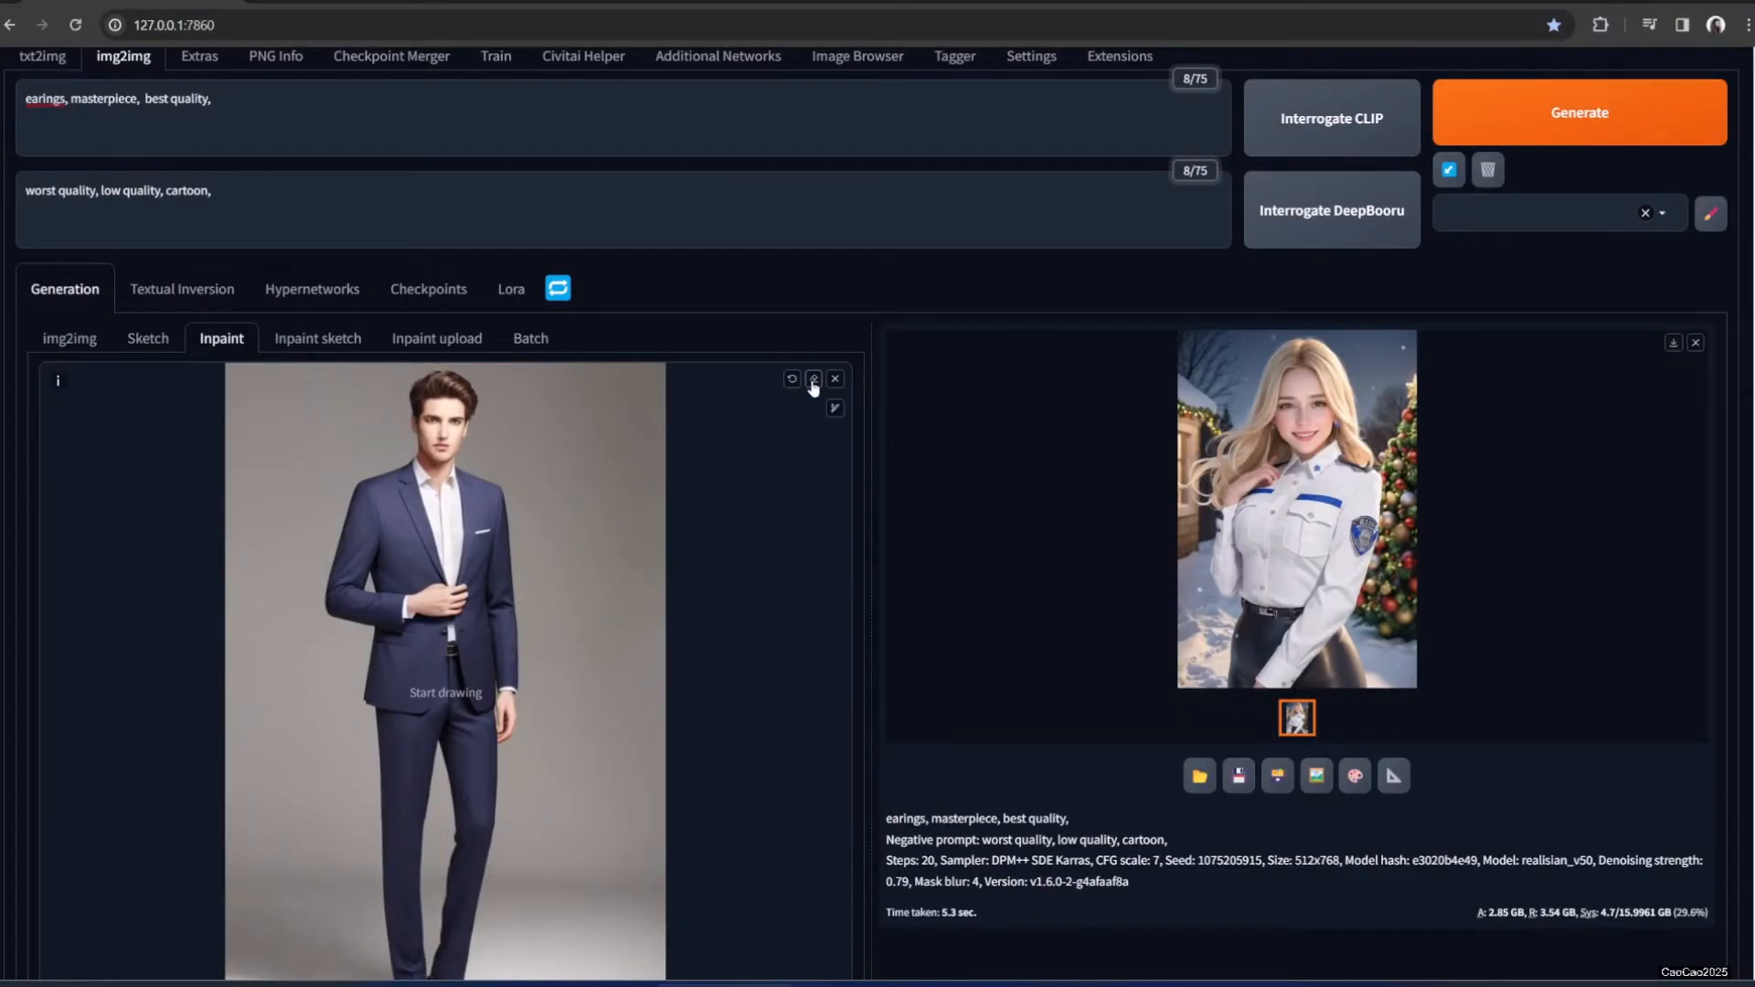
Mask the man's suit, replace 'earings' with 'red suit' in the prompt, and generate two variations
left_click(834, 409)
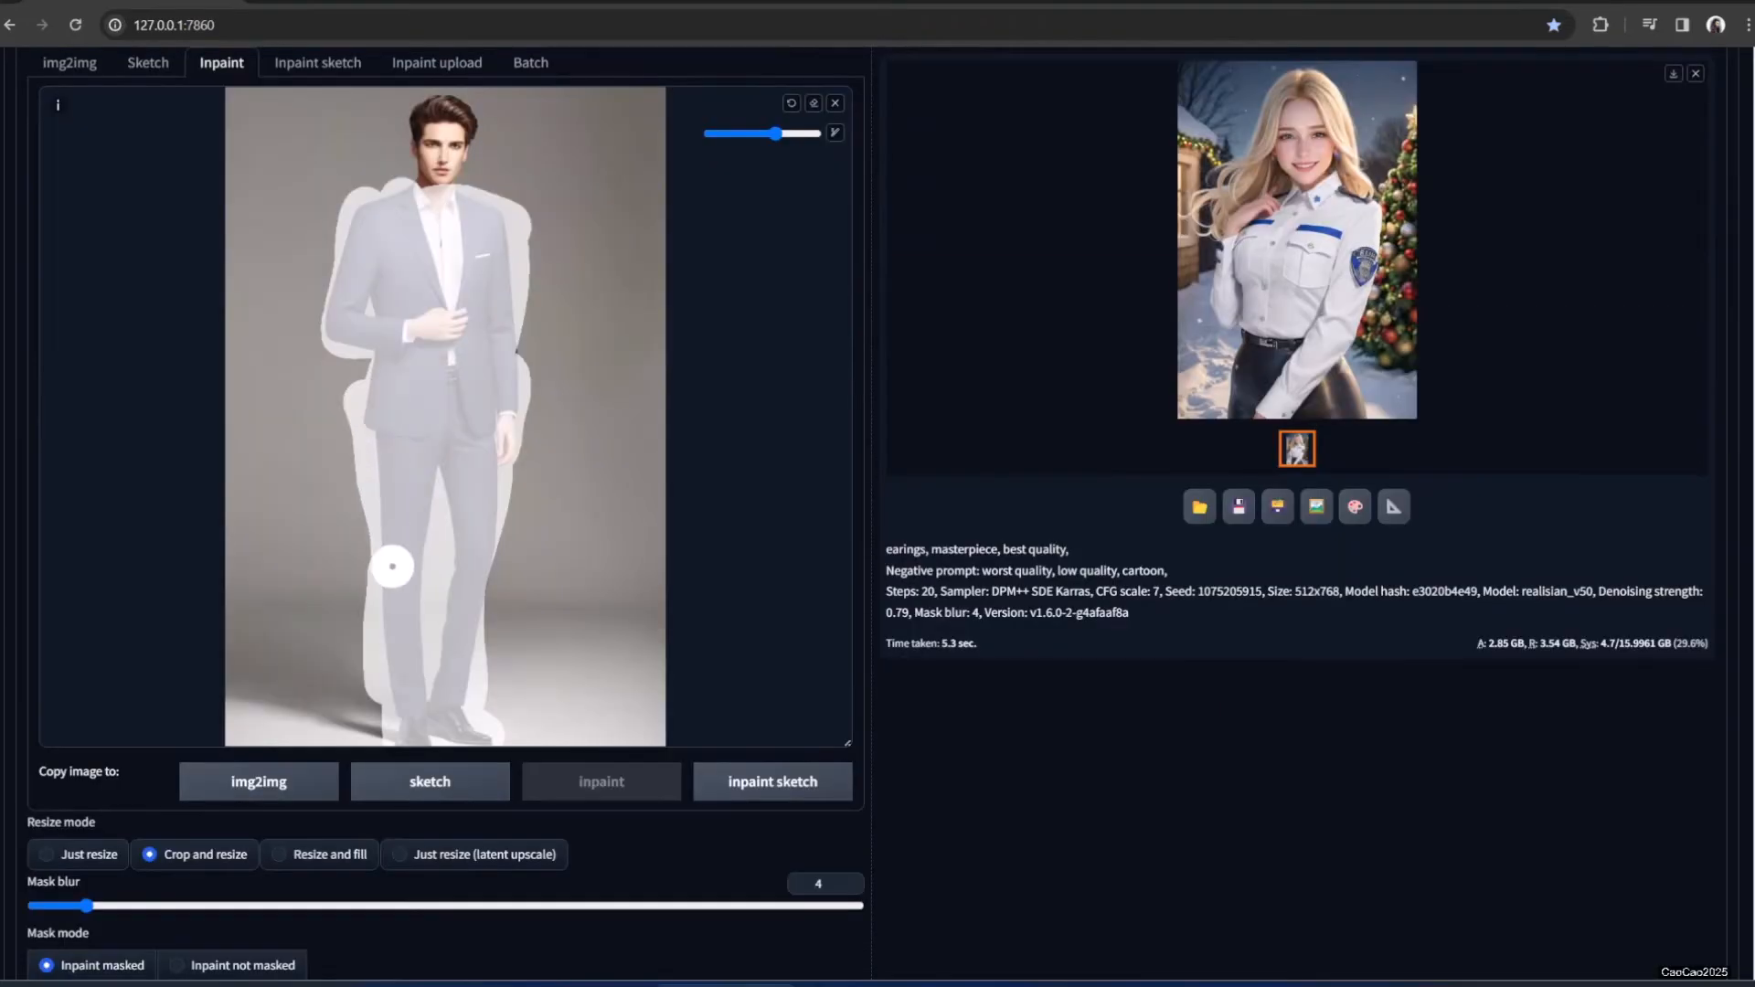
scroll(489, 535, "up", 4)
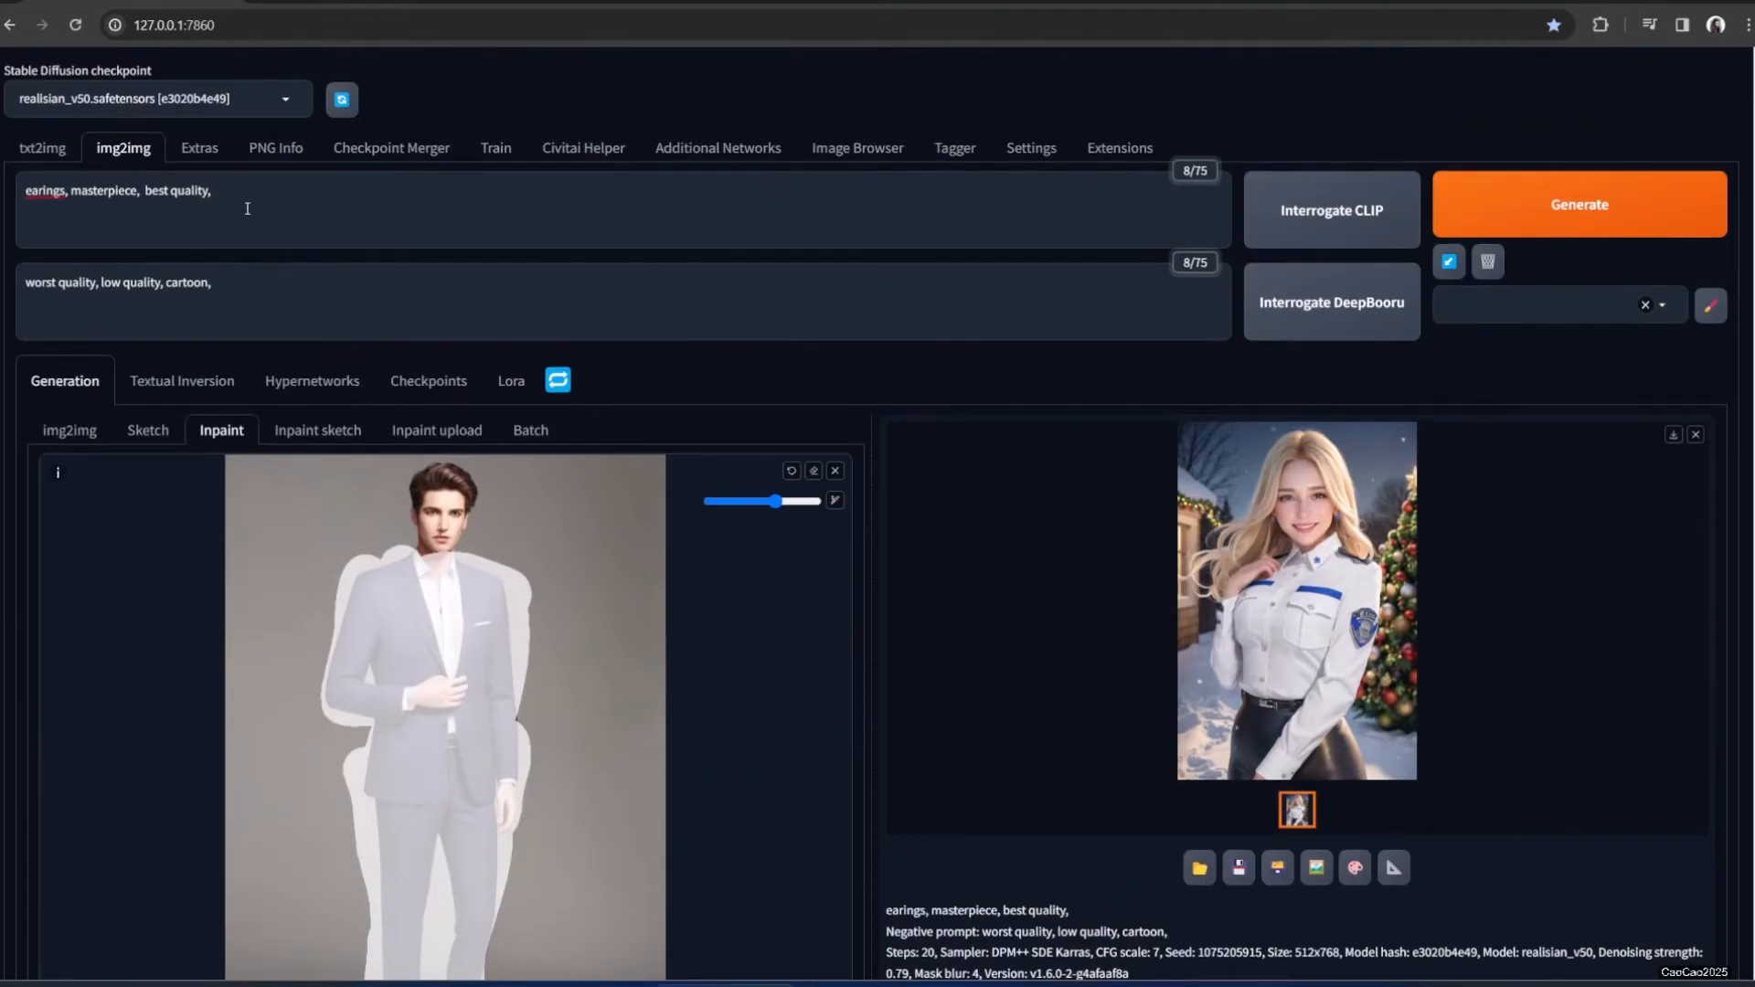
double_click(52, 194)
type("red suit")
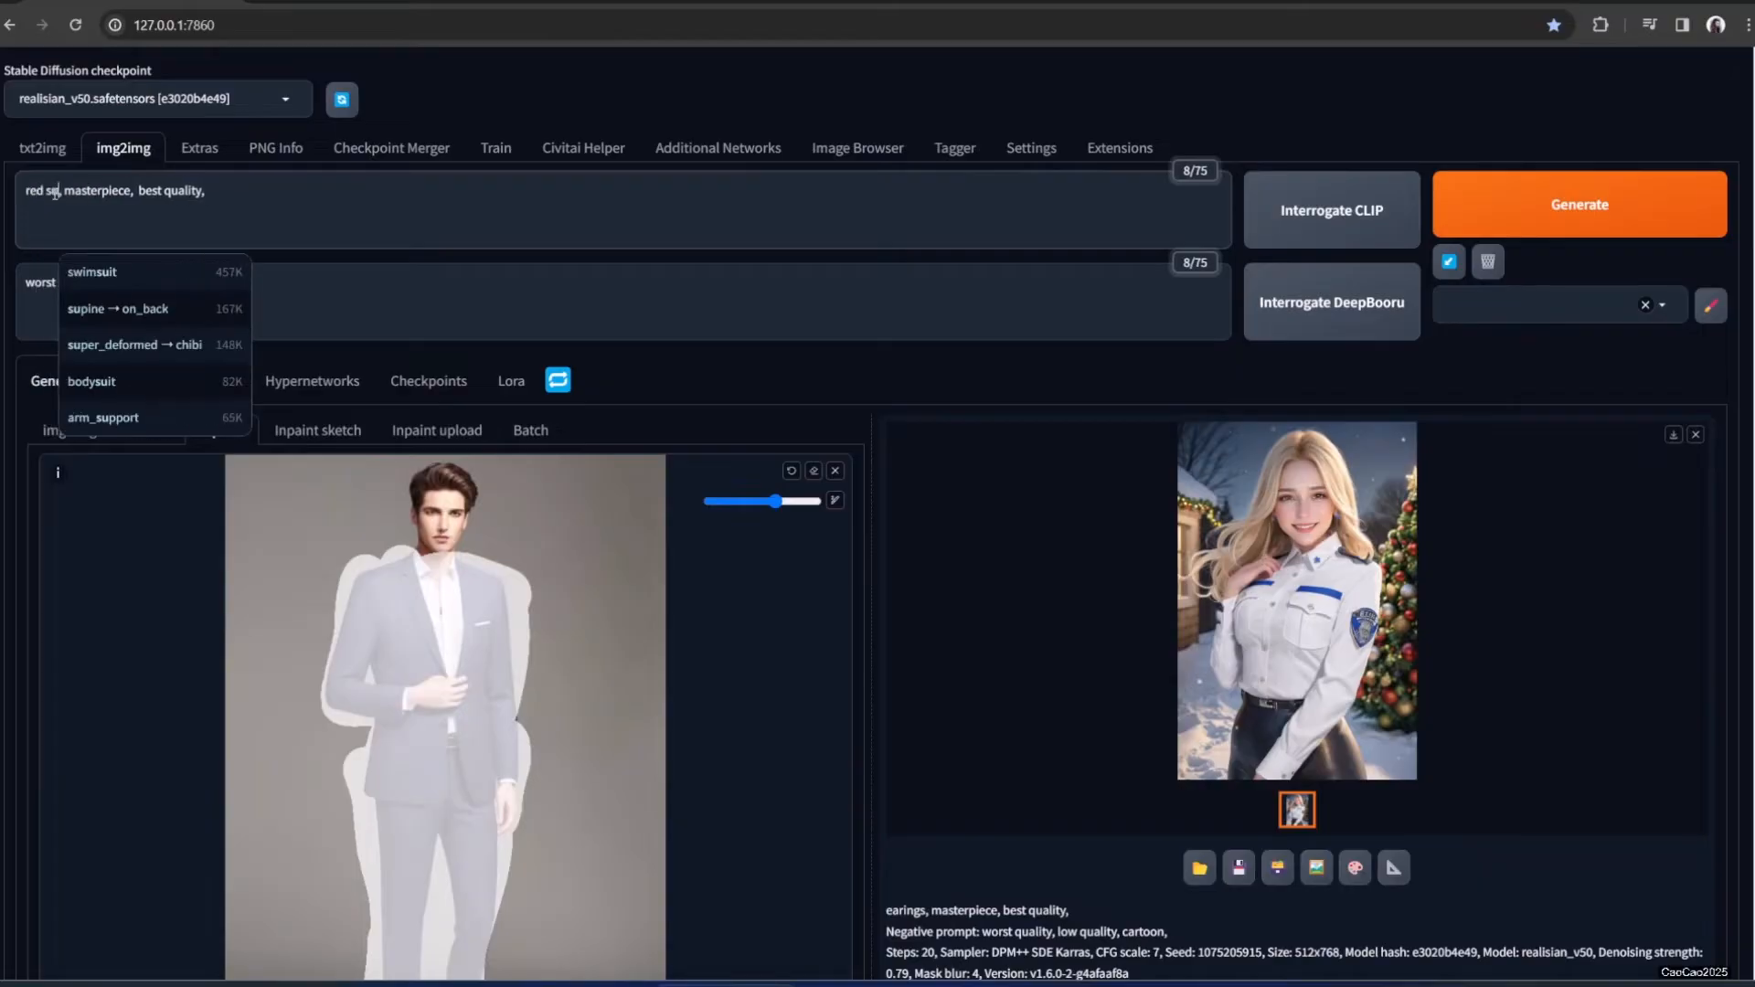
left_click(1496, 208)
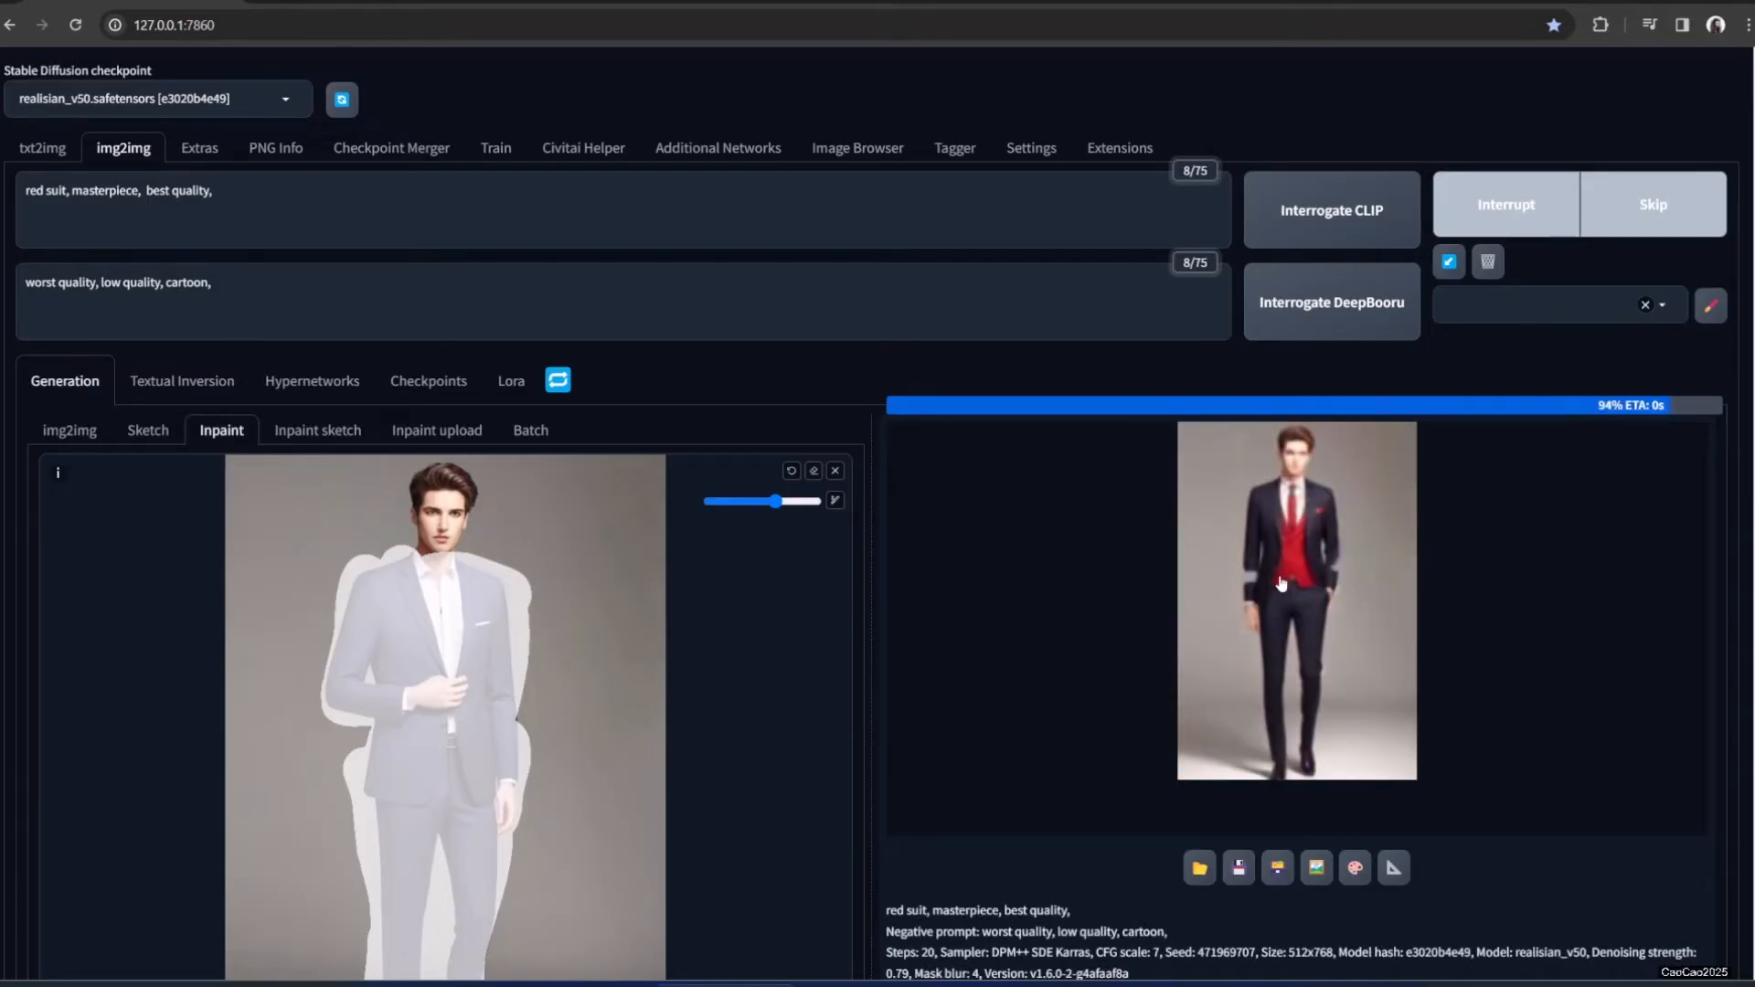
left_click(1515, 188)
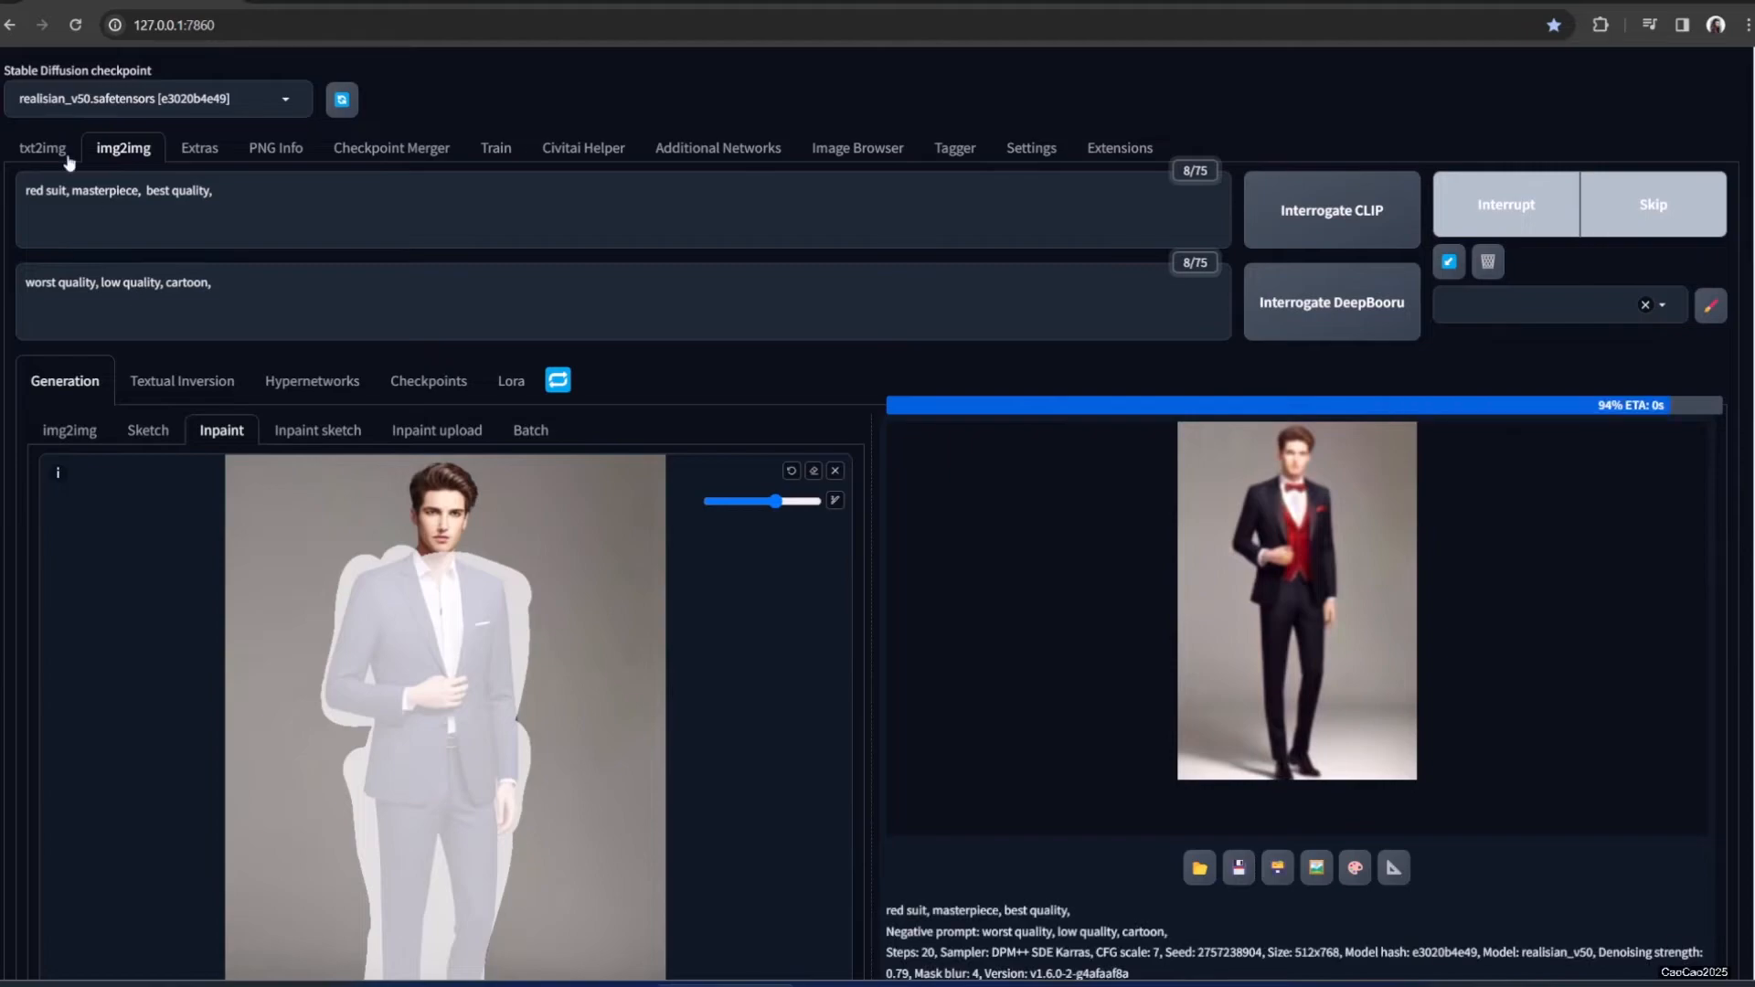
Append 'red jacket' to the prompt, regenerate, and check the full red suit result full size
left_click(270, 197)
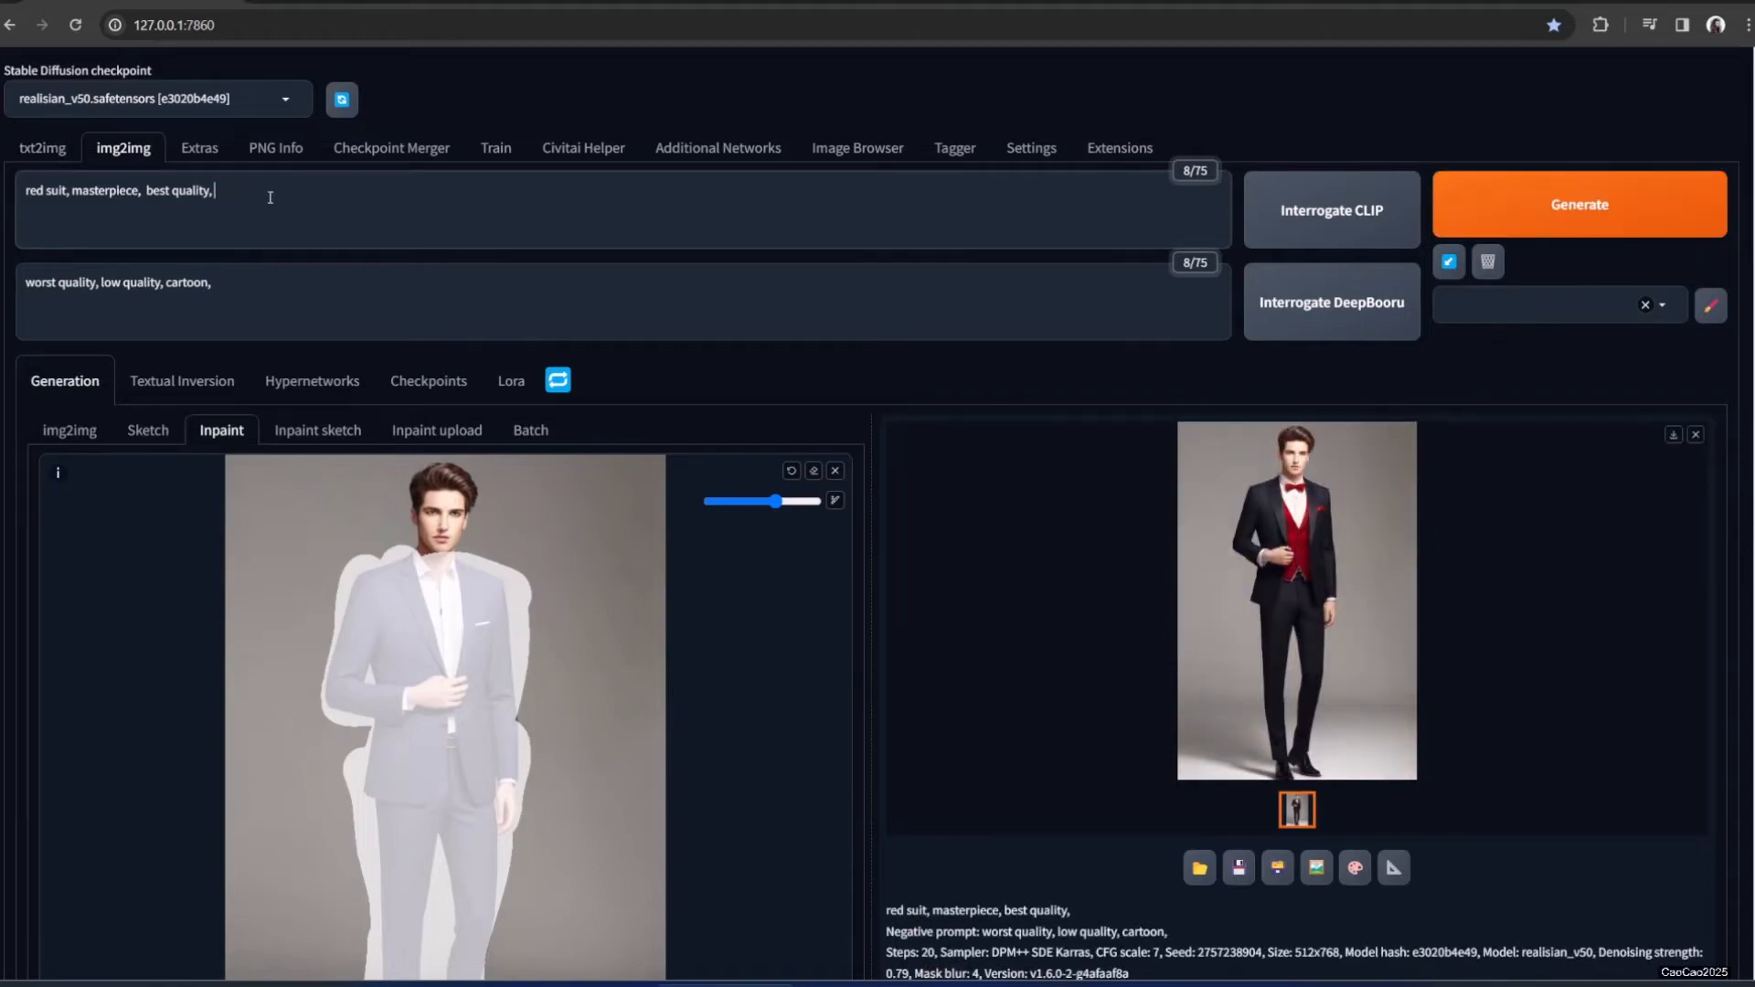
type("red jacket,")
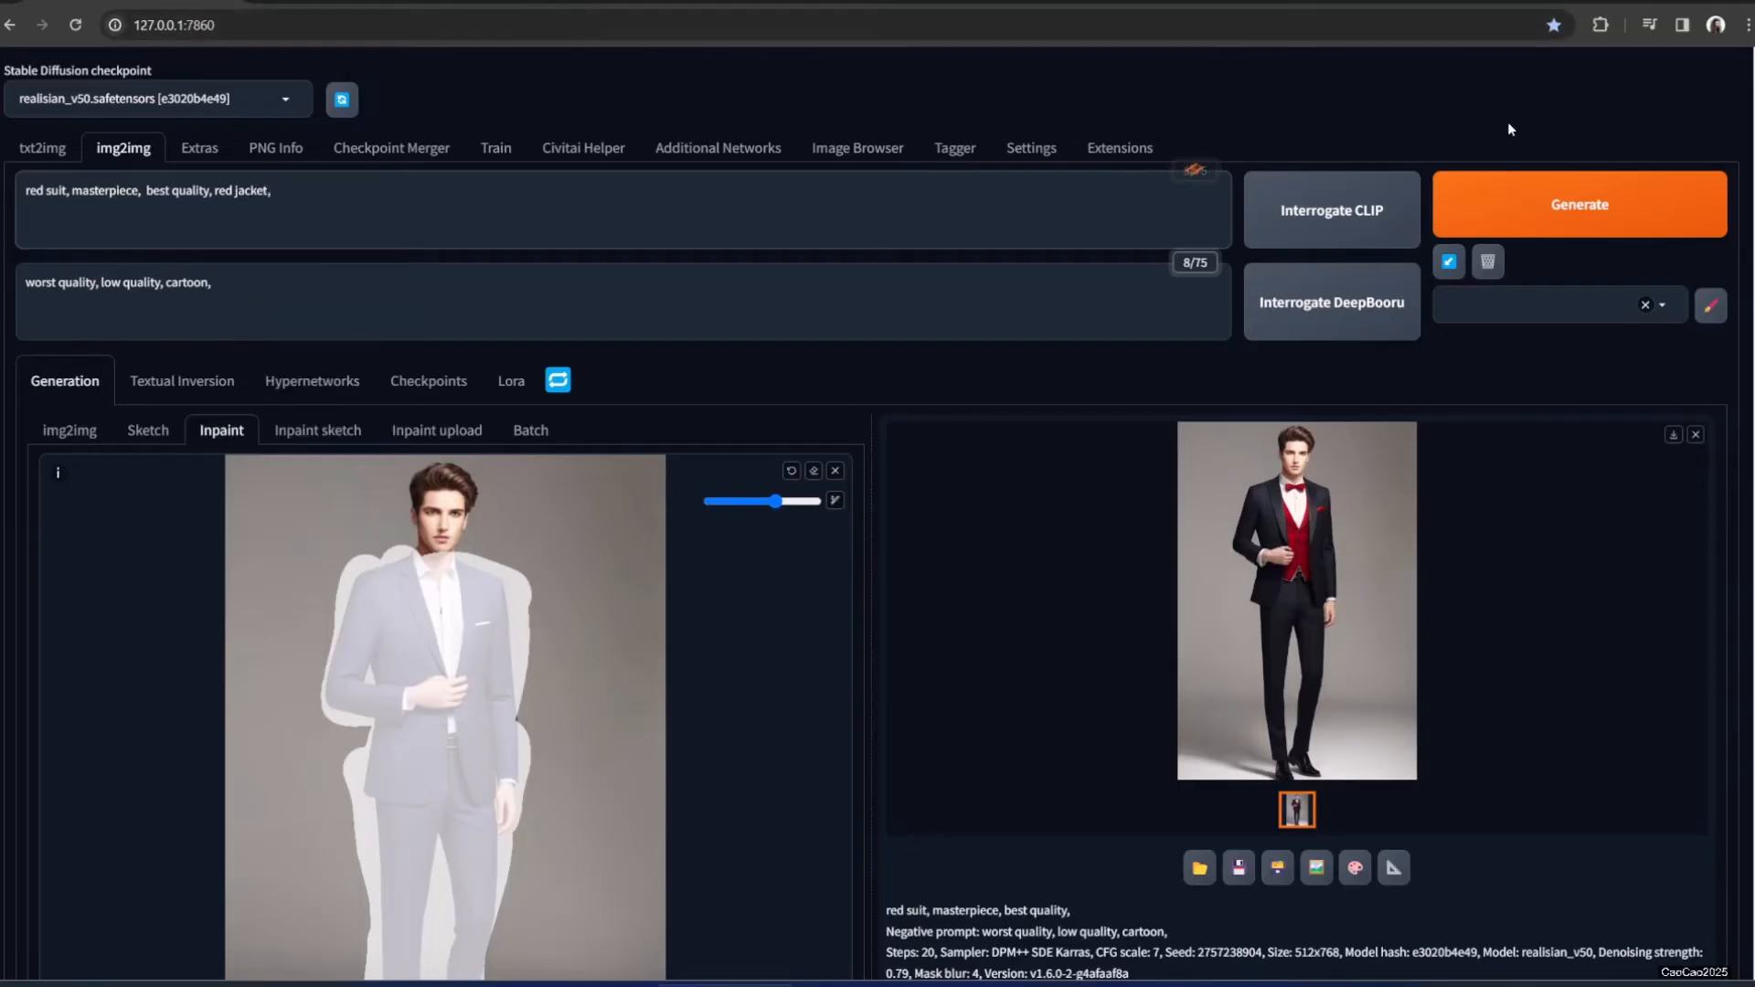
left_click(1517, 220)
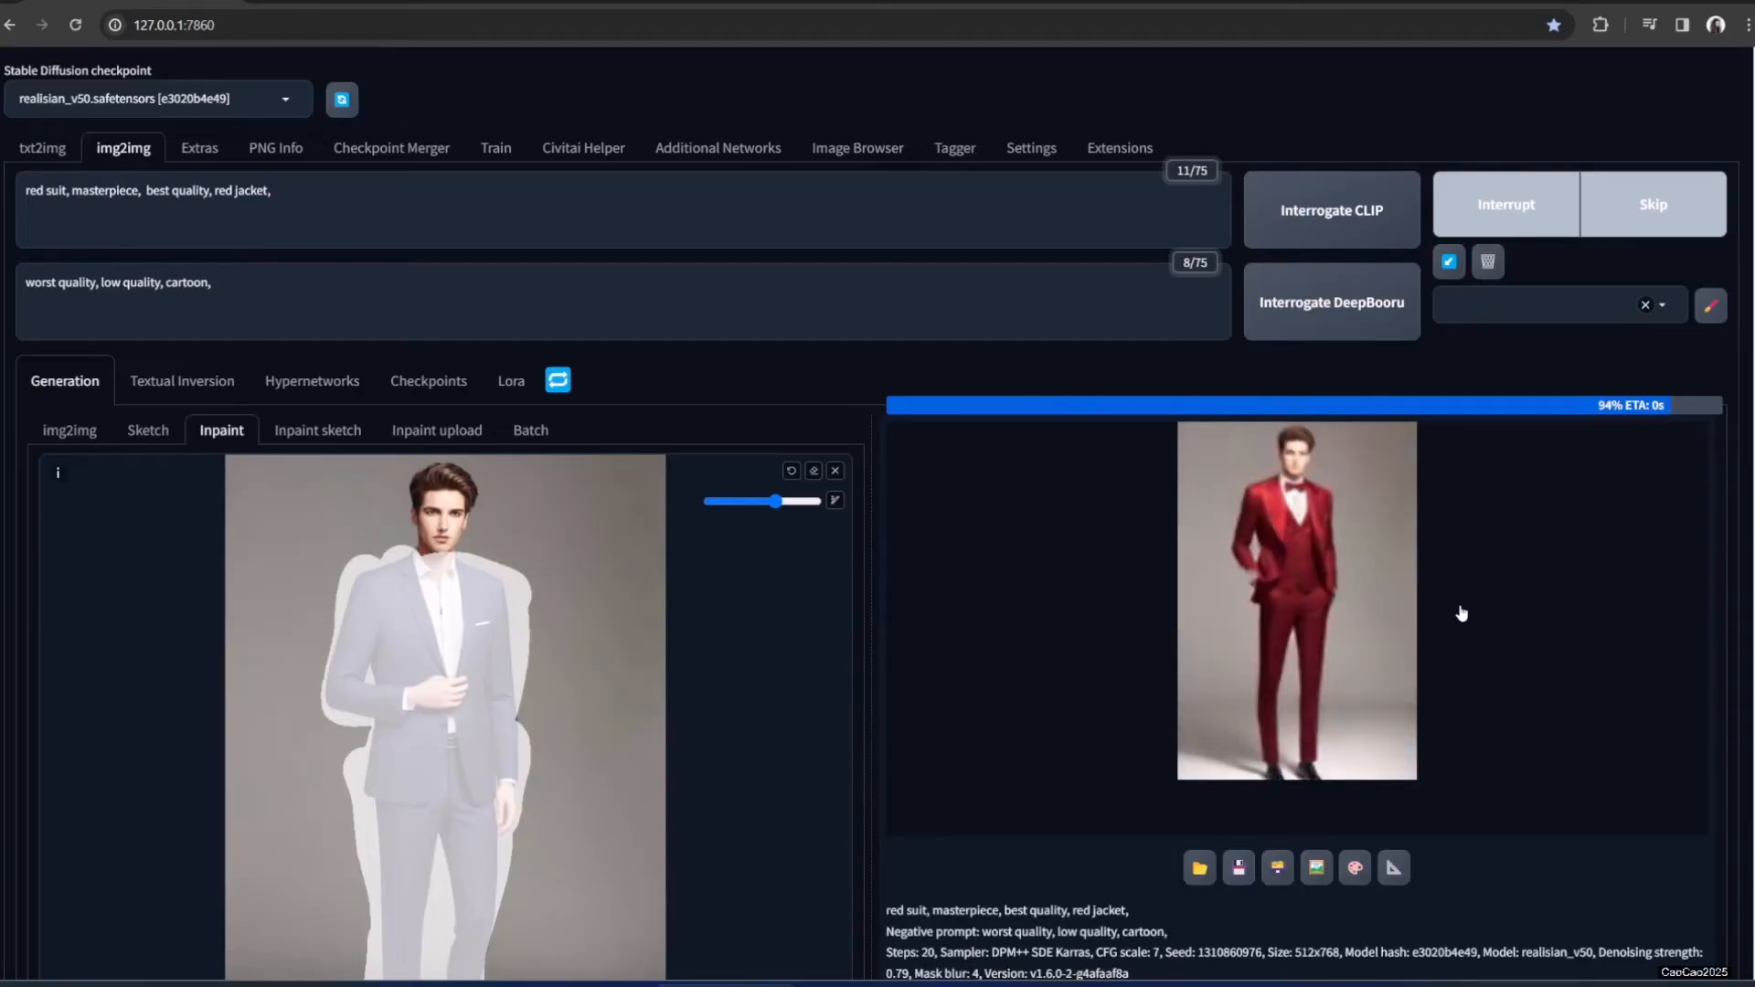
left_click(1364, 606)
left_click(1477, 619)
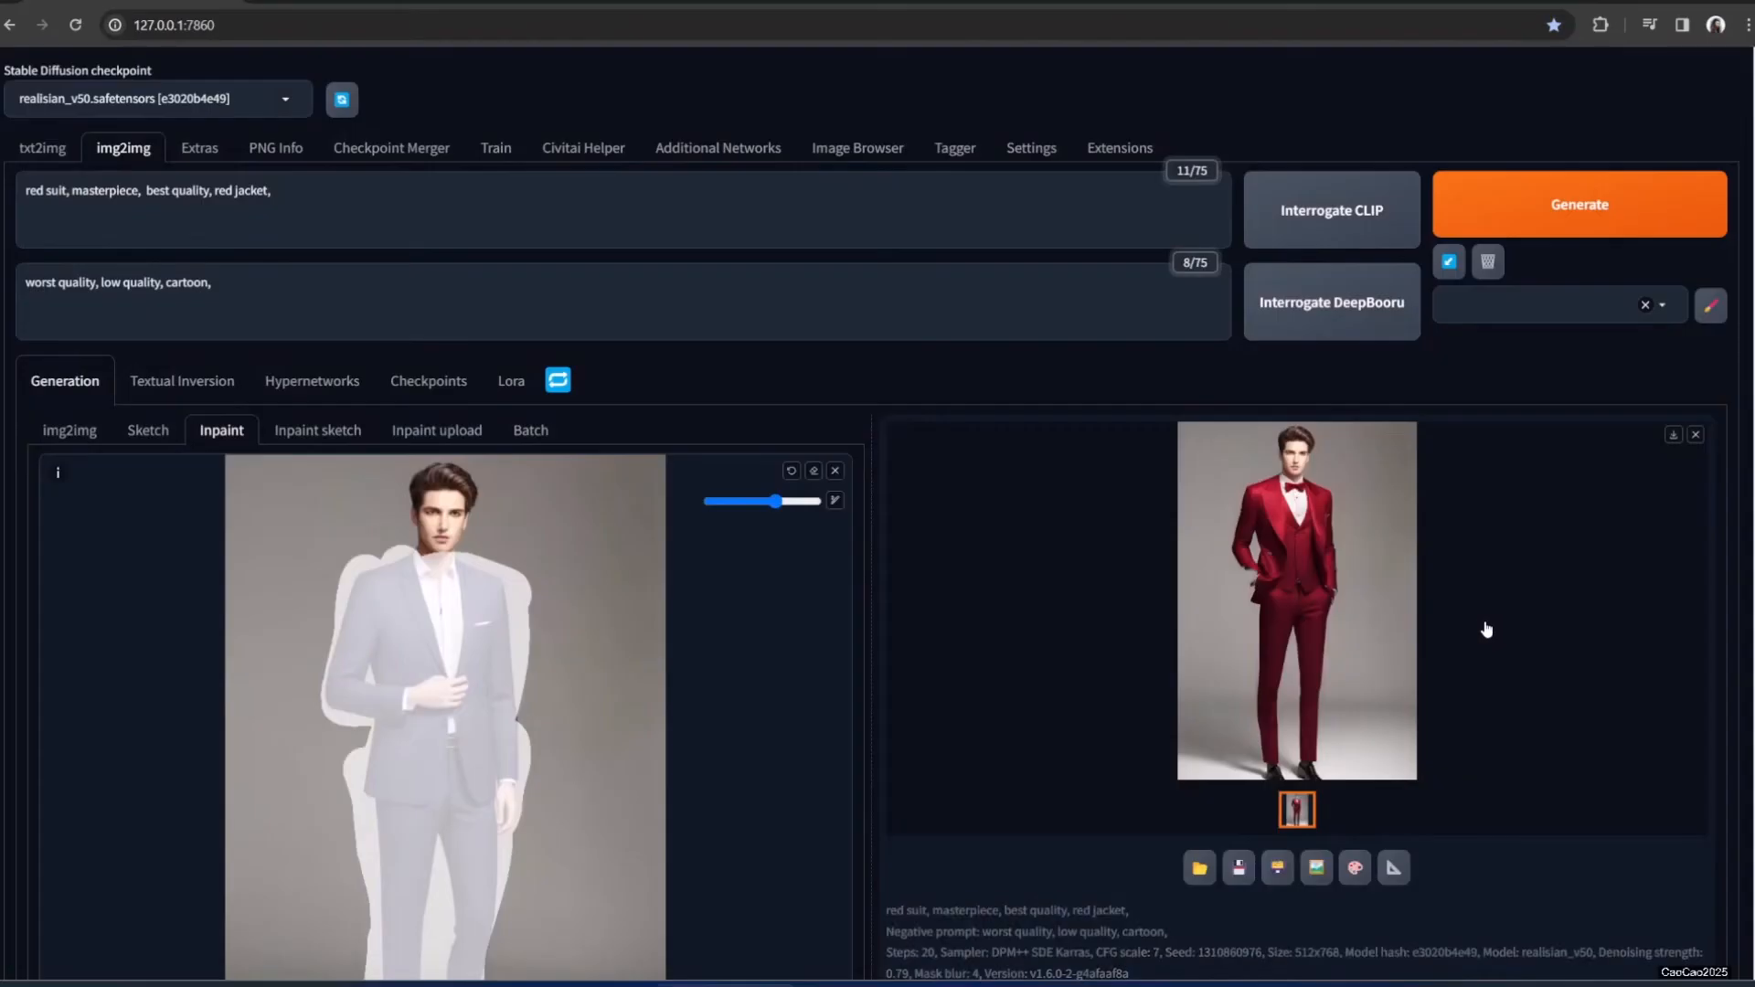
Swap 'red suit' and 'jacket' for 'Iron man costume,' in the prompt, generate, and inspect the result
left_click_drag(25, 188, 72, 190)
key("BackSpace")
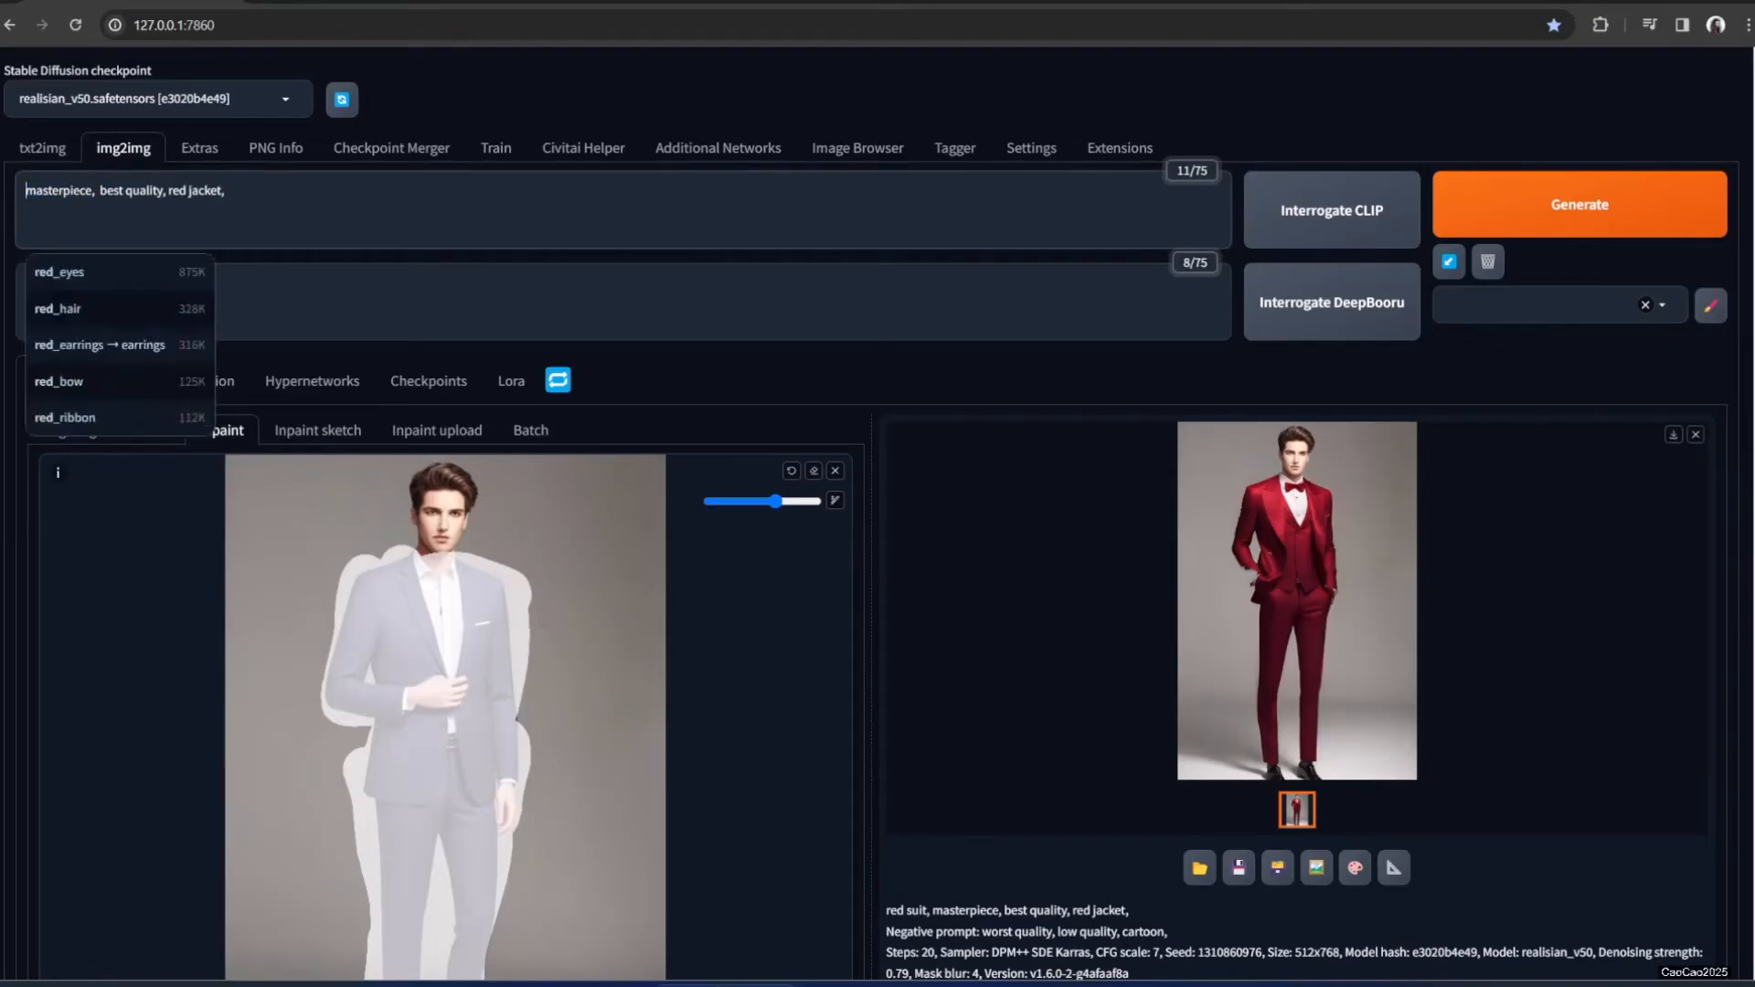
left_click_drag(230, 190, 189, 190)
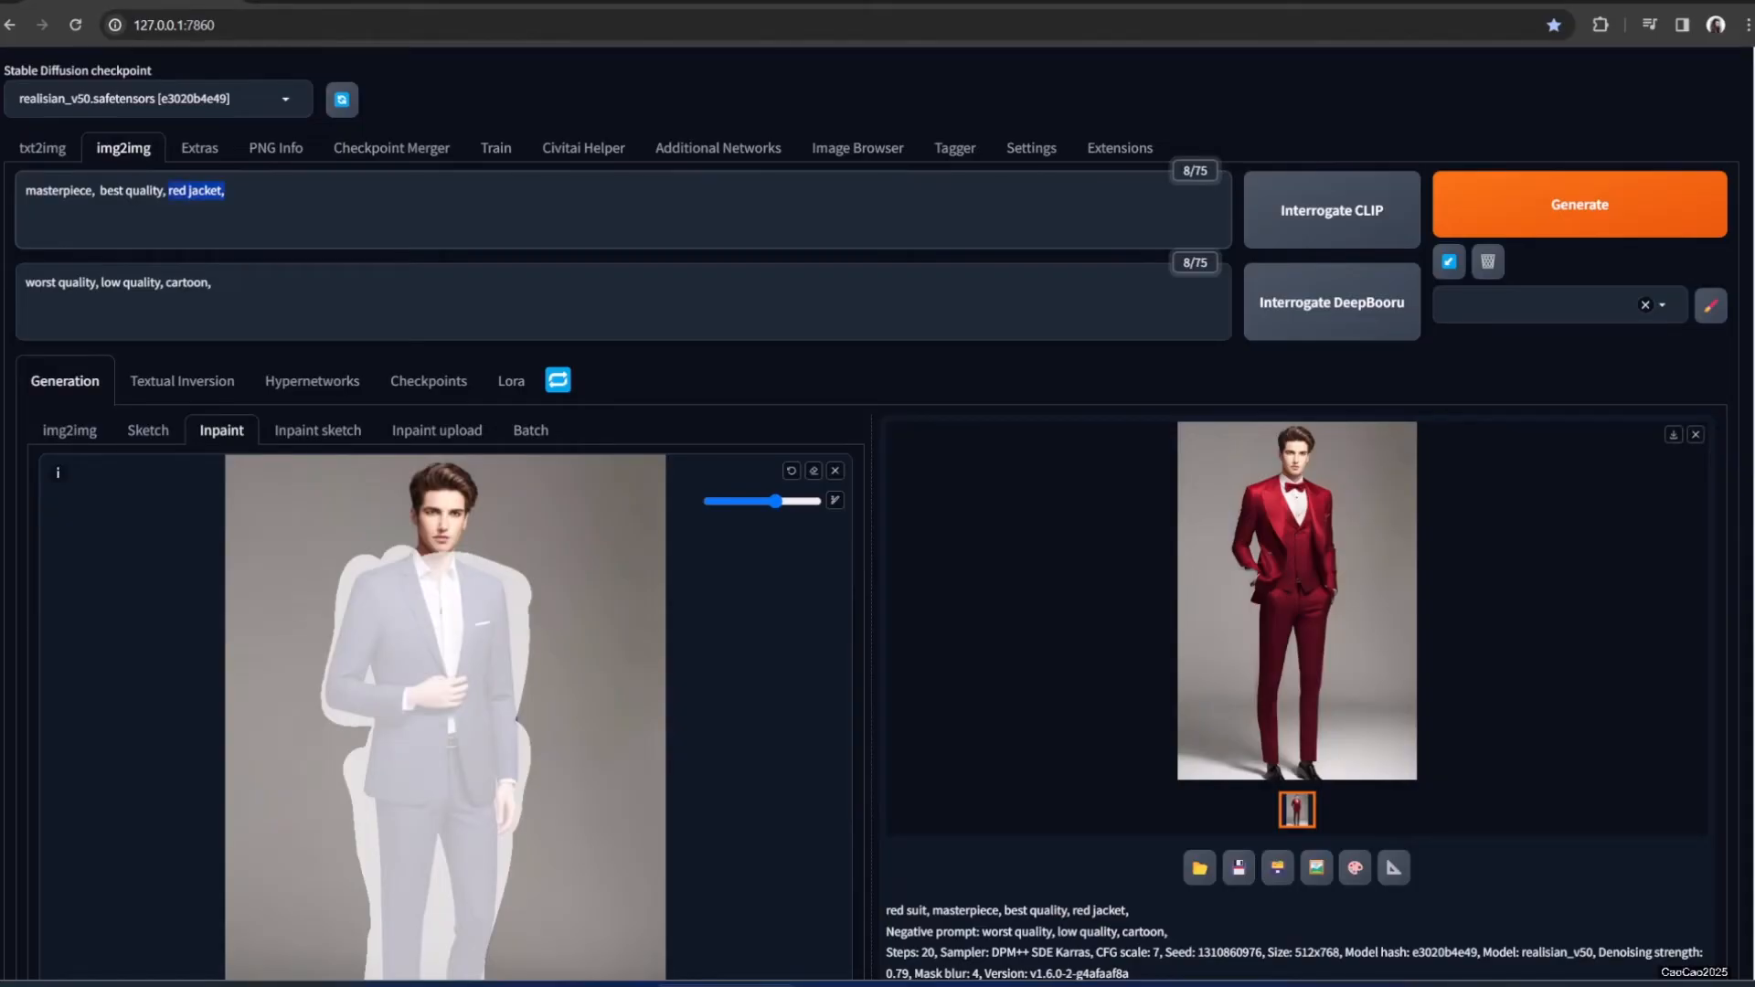
type("Iron man costume,")
left_click(1500, 224)
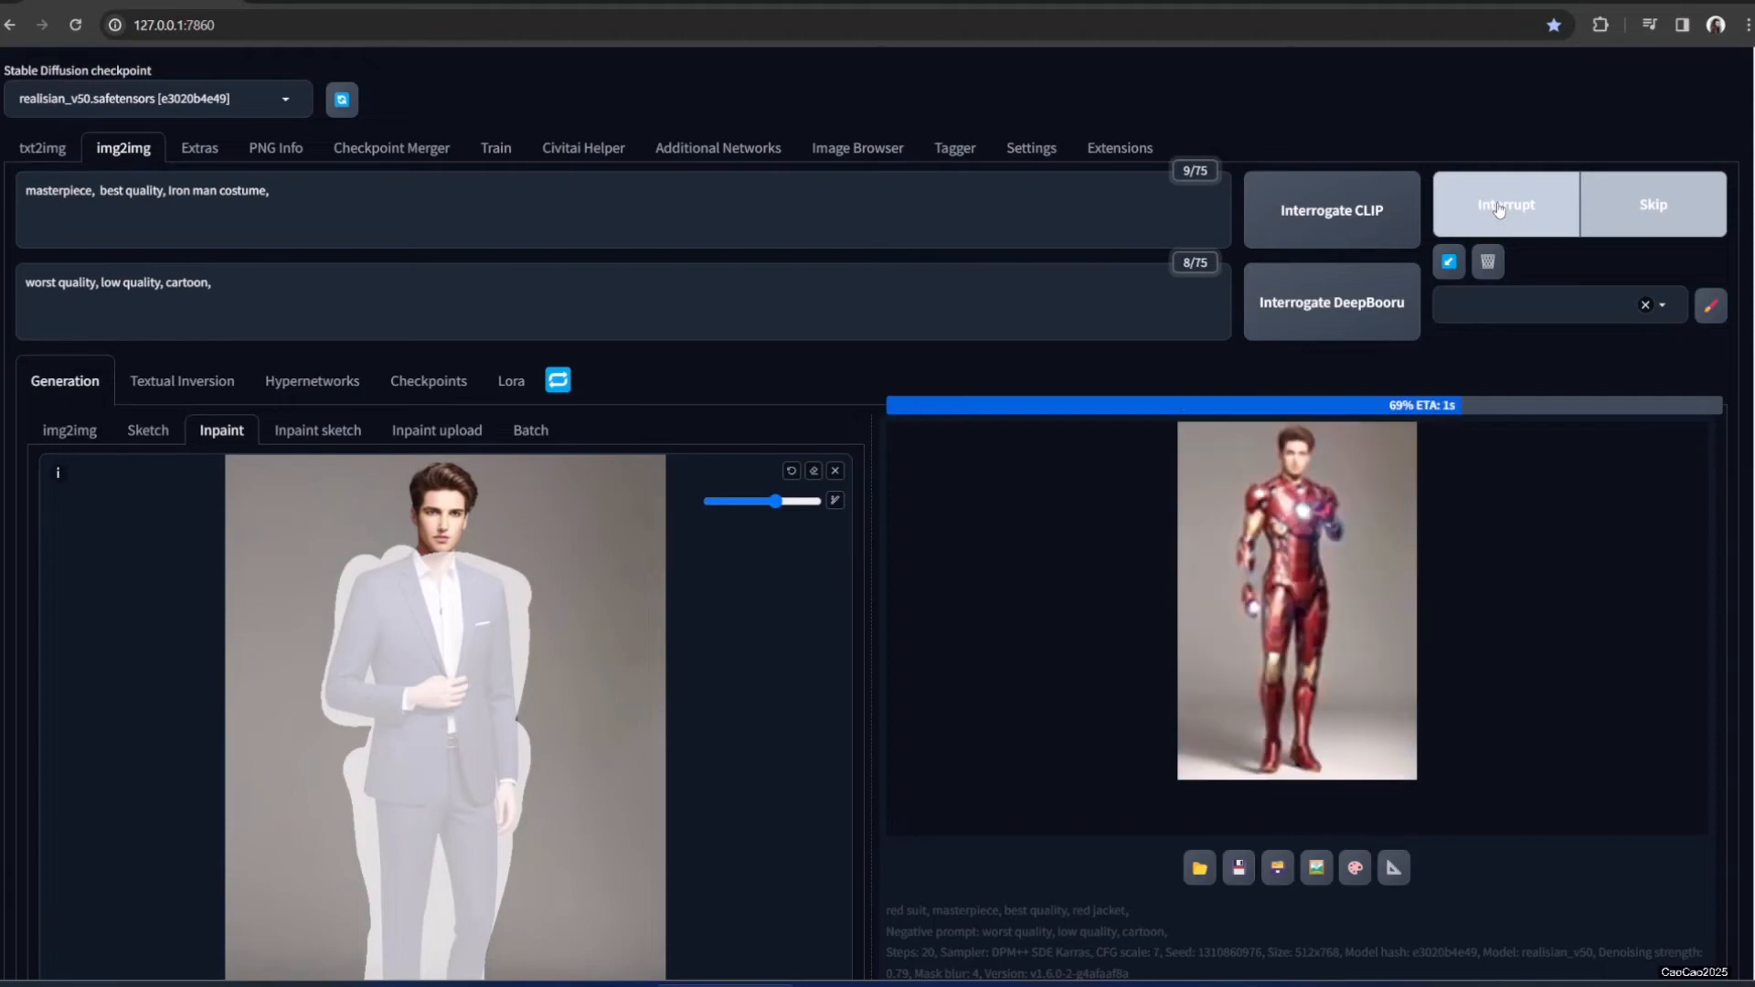
left_click(1335, 538)
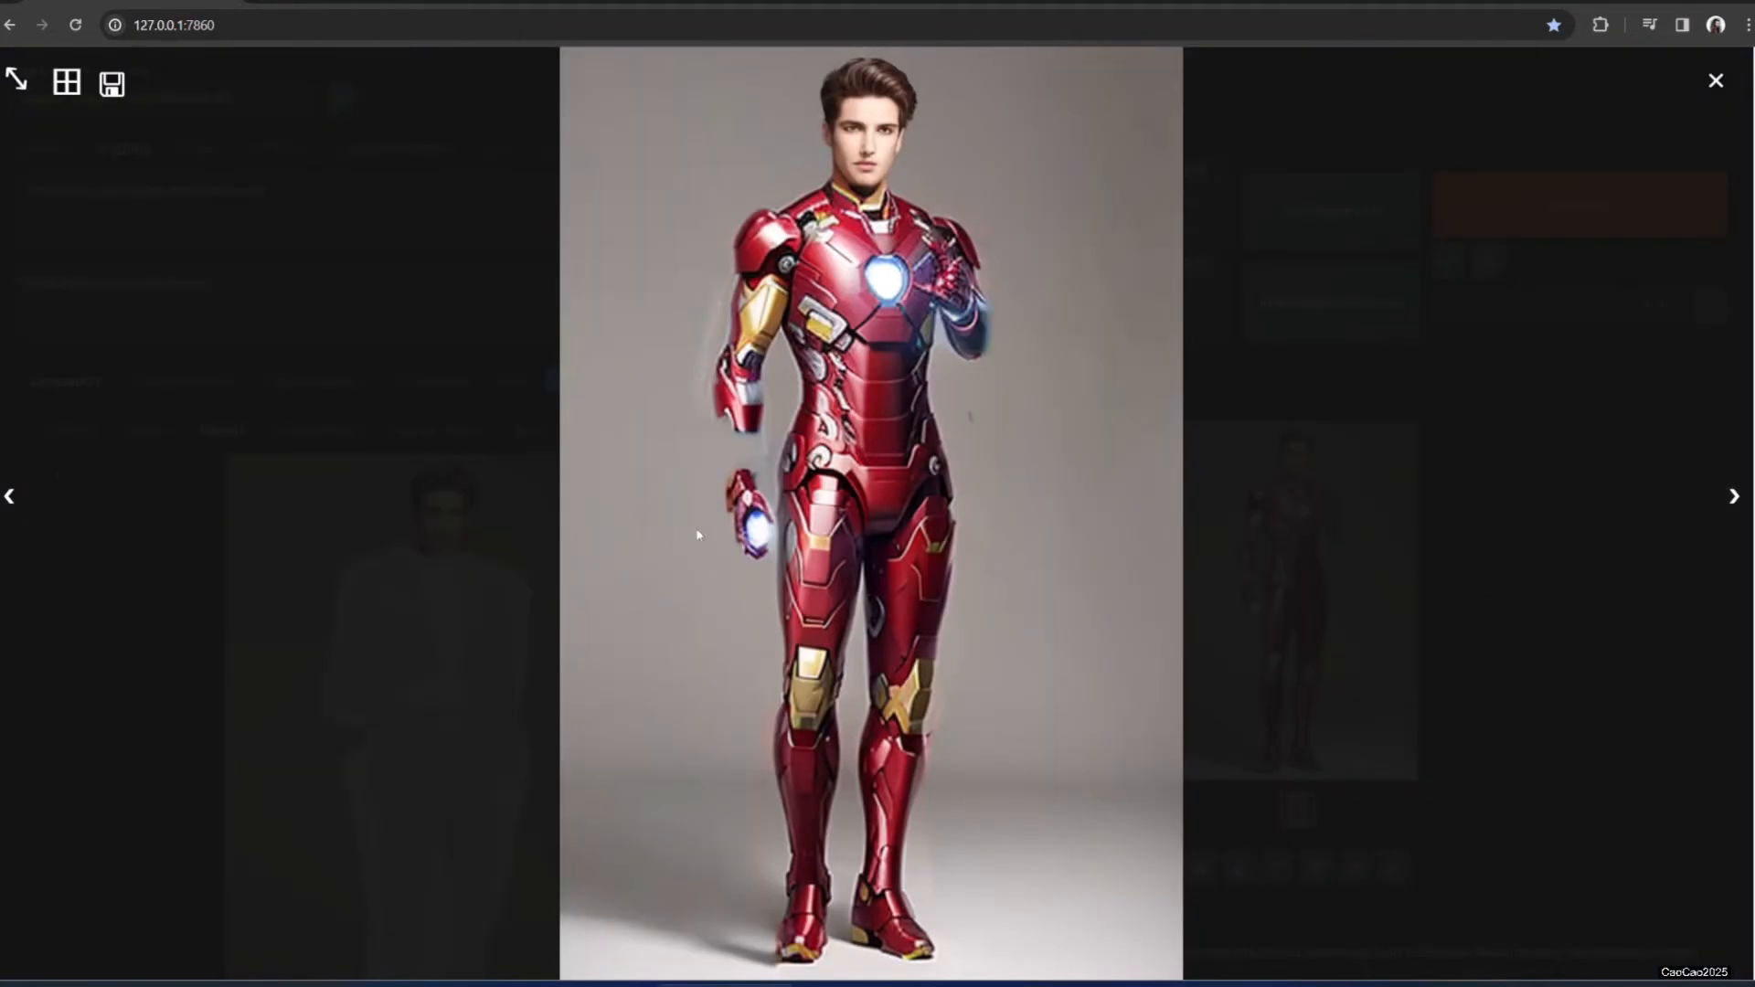
left_click(1506, 569)
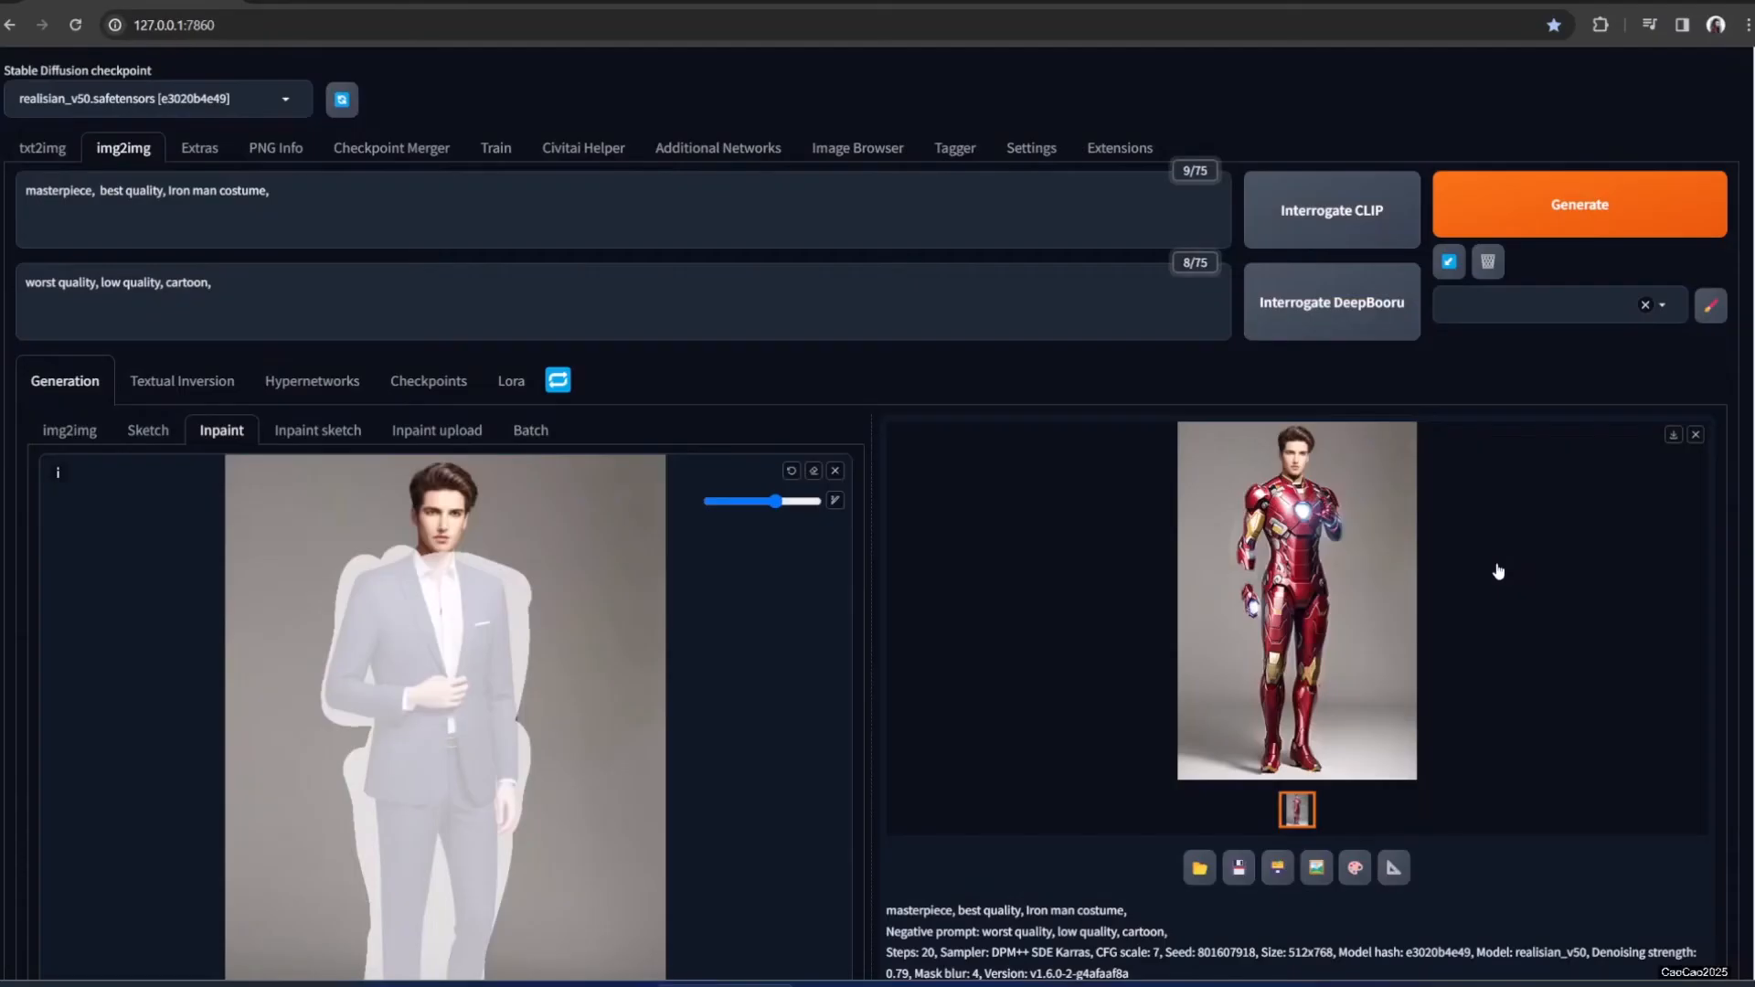
Generate three more Iron Man costume variations, viewing the results full size
left_click(1517, 219)
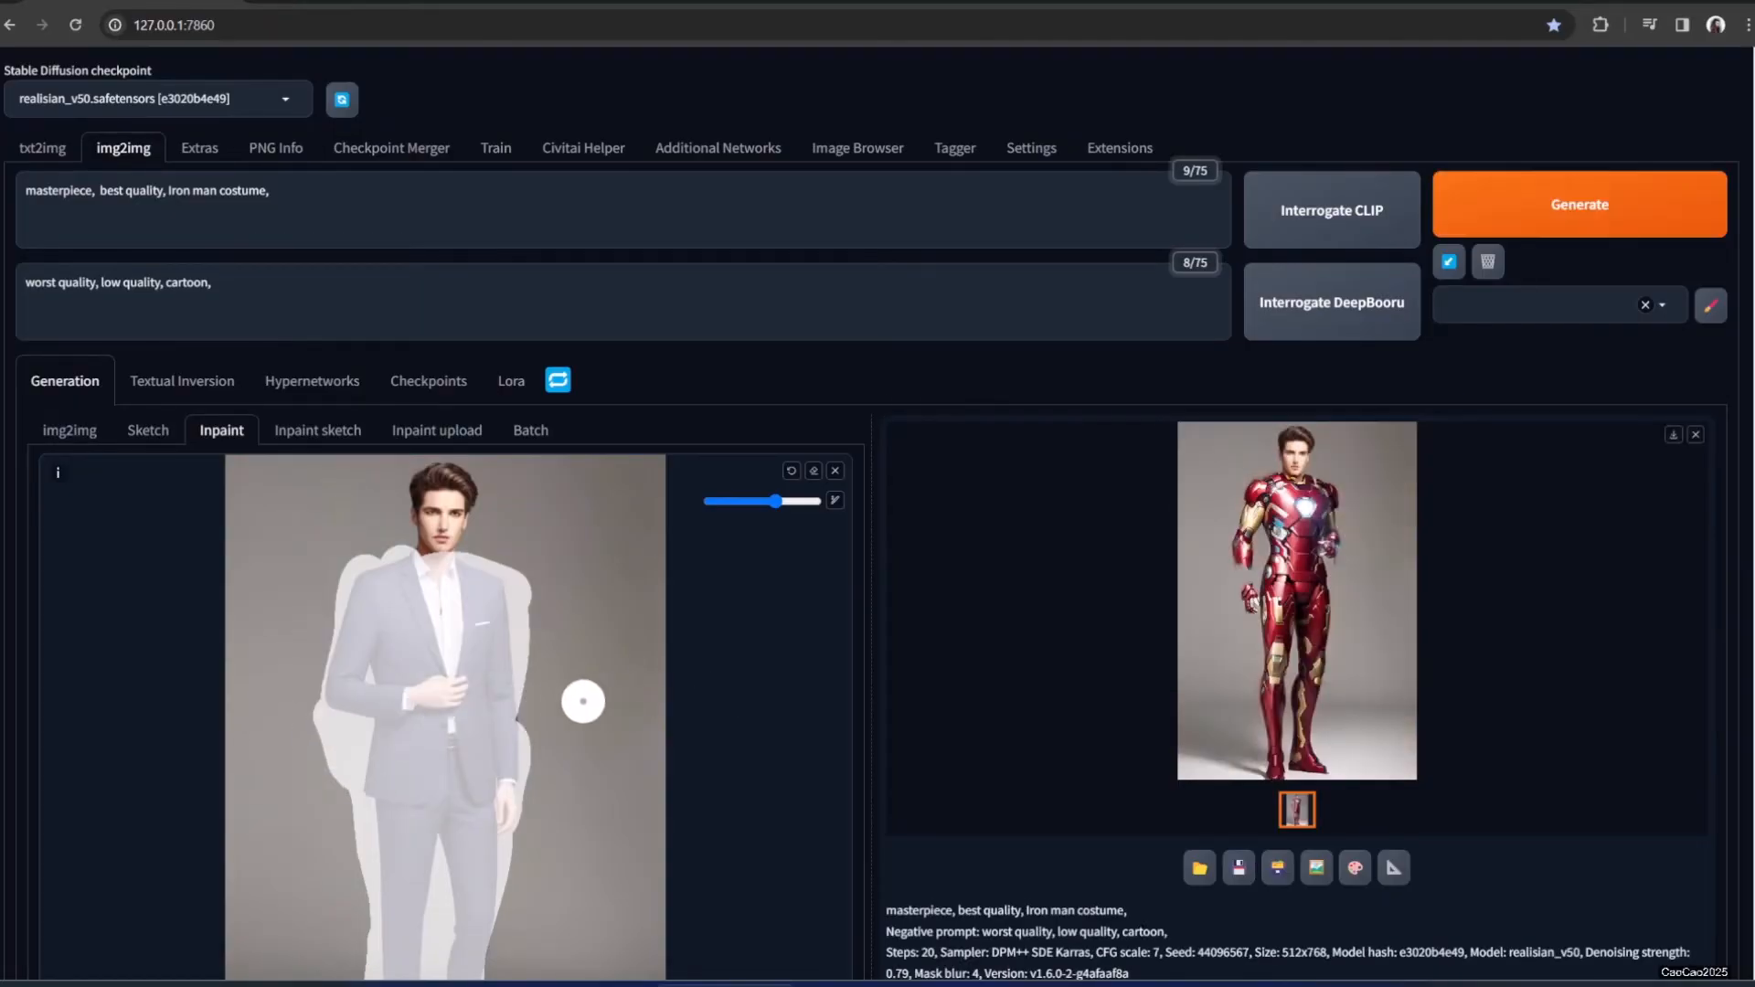
left_click(1495, 224)
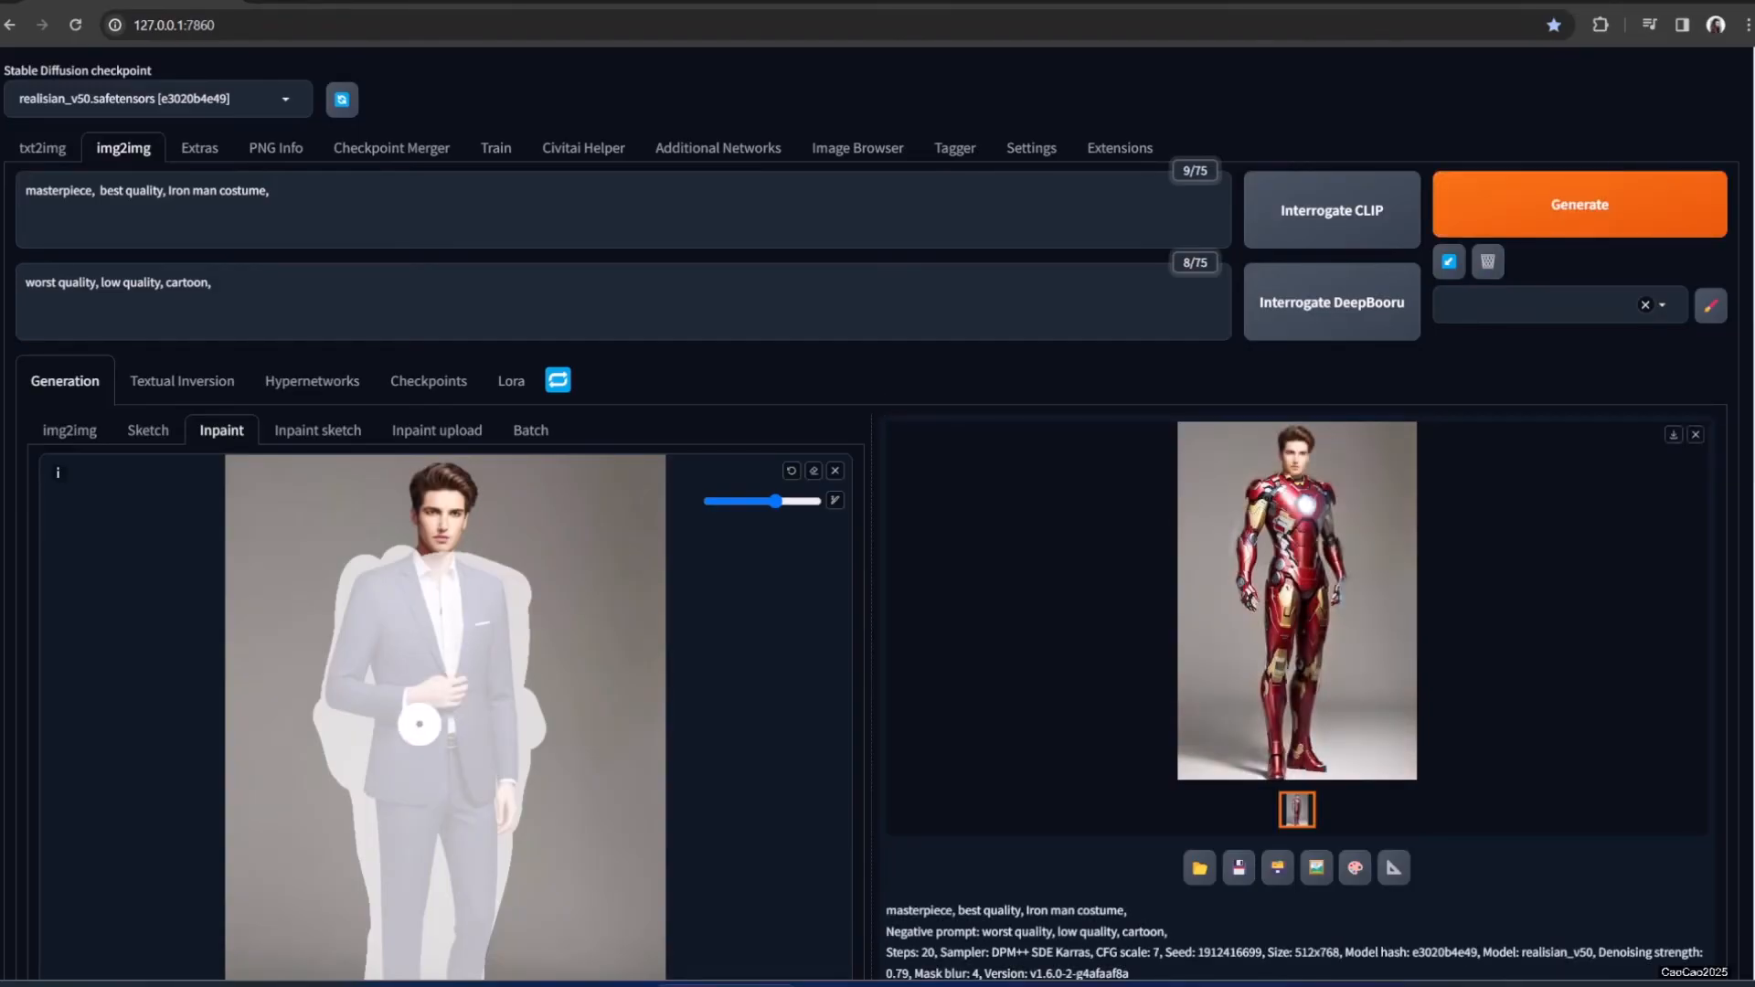
left_click(1270, 599)
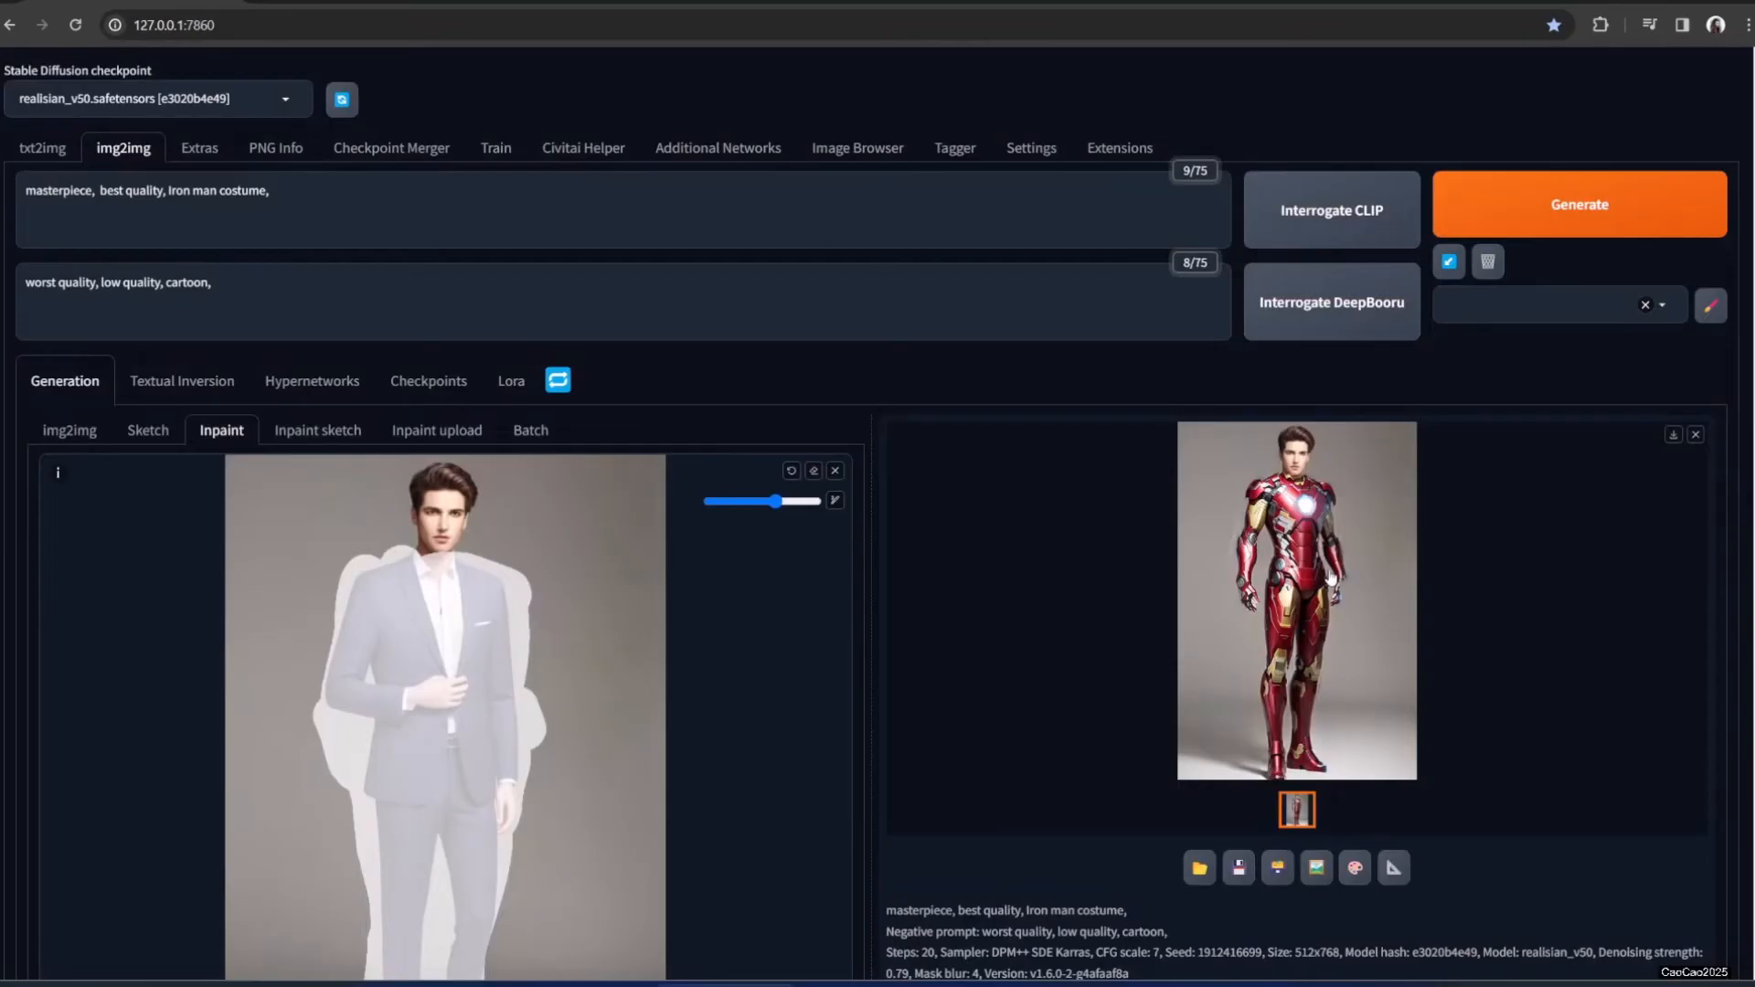
left_click(1204, 540)
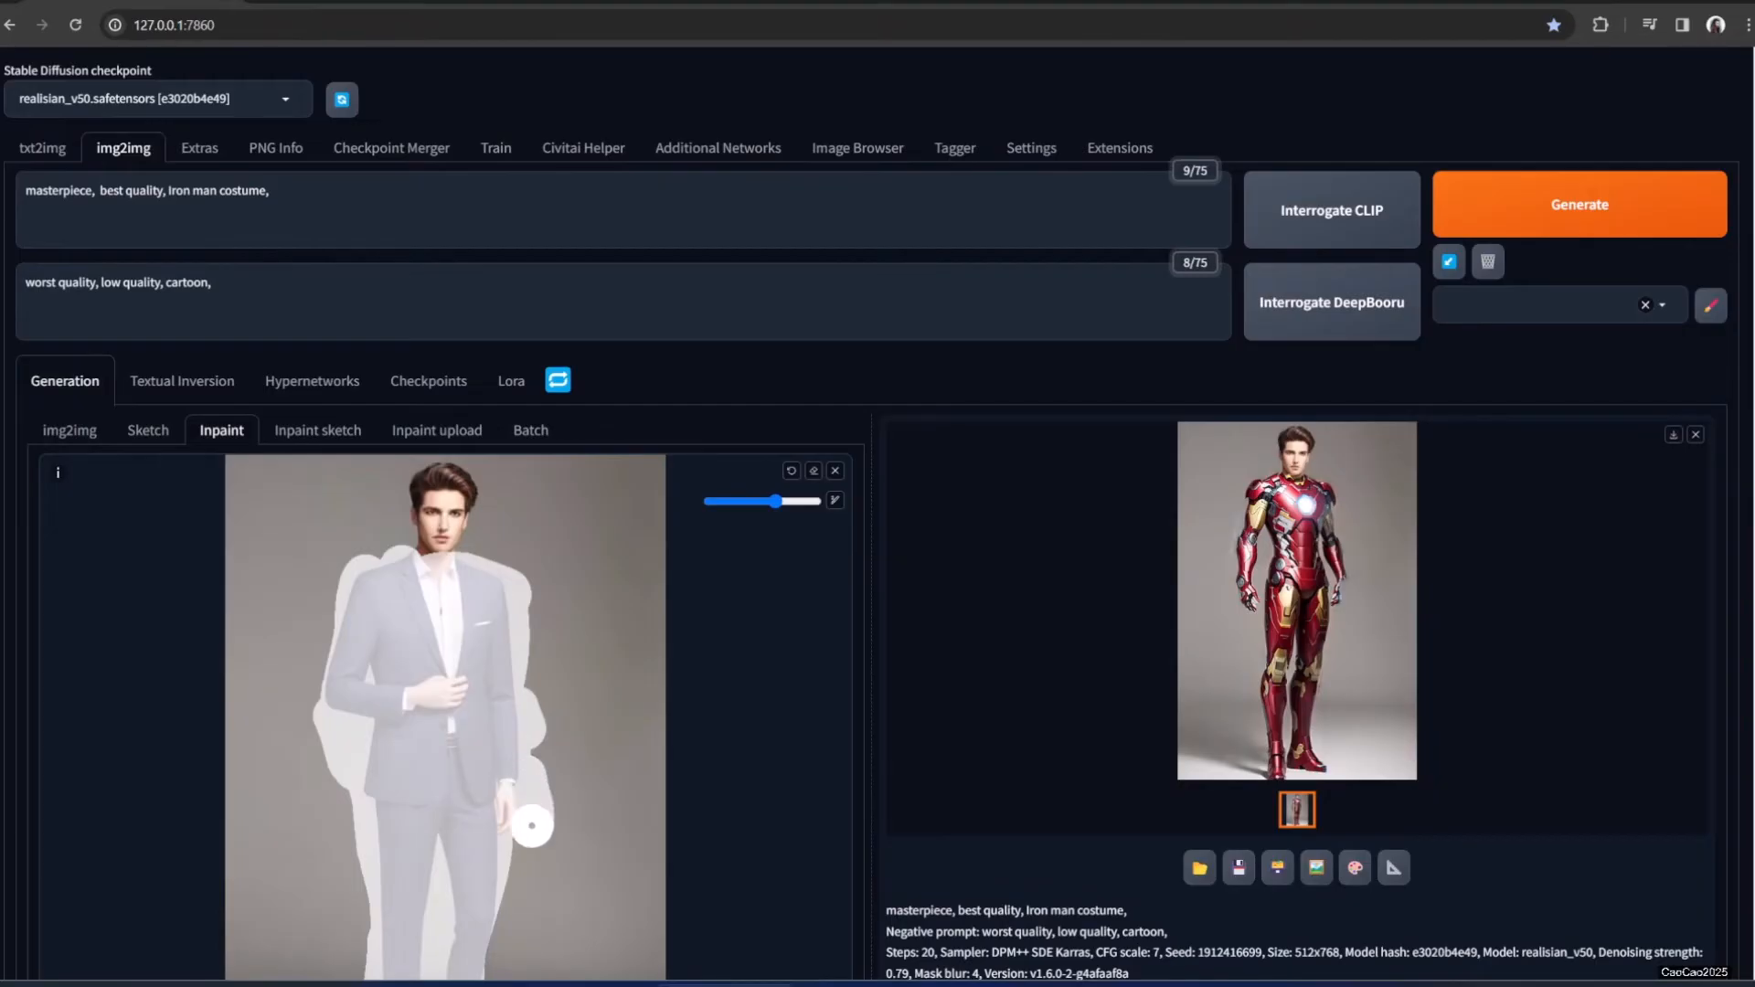
scroll(507, 877, "down", 2)
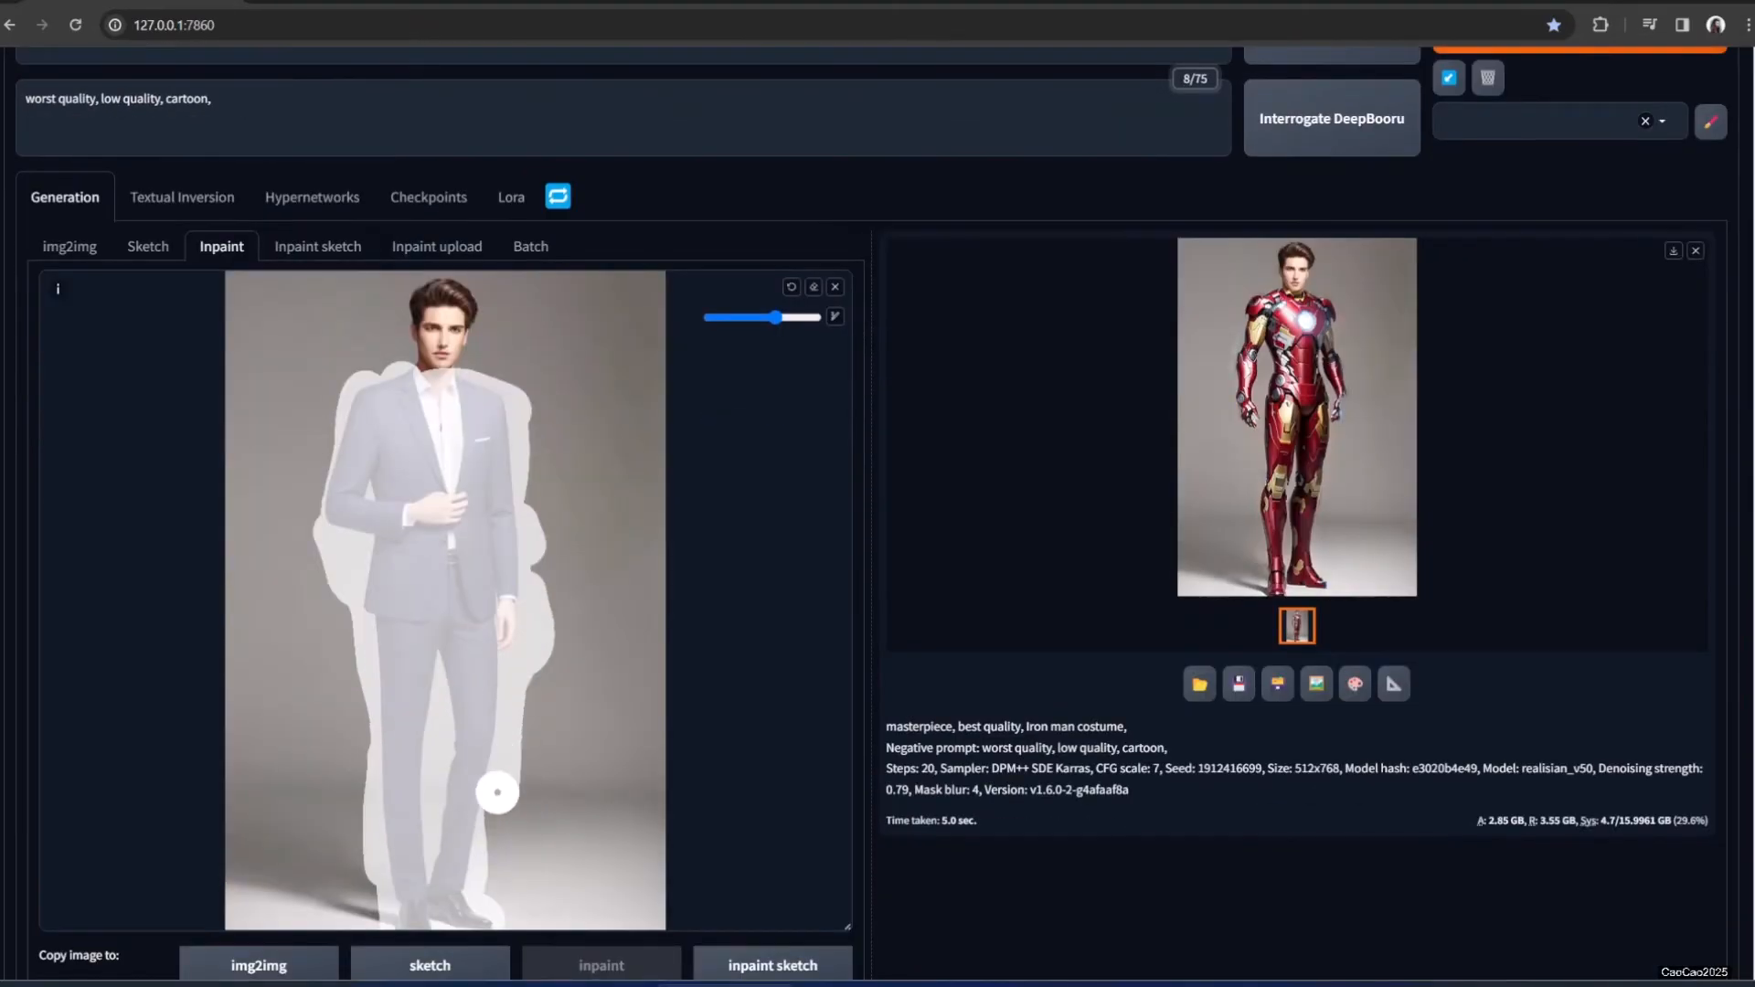
scroll(1488, 407, "up", 2)
left_click(1525, 201)
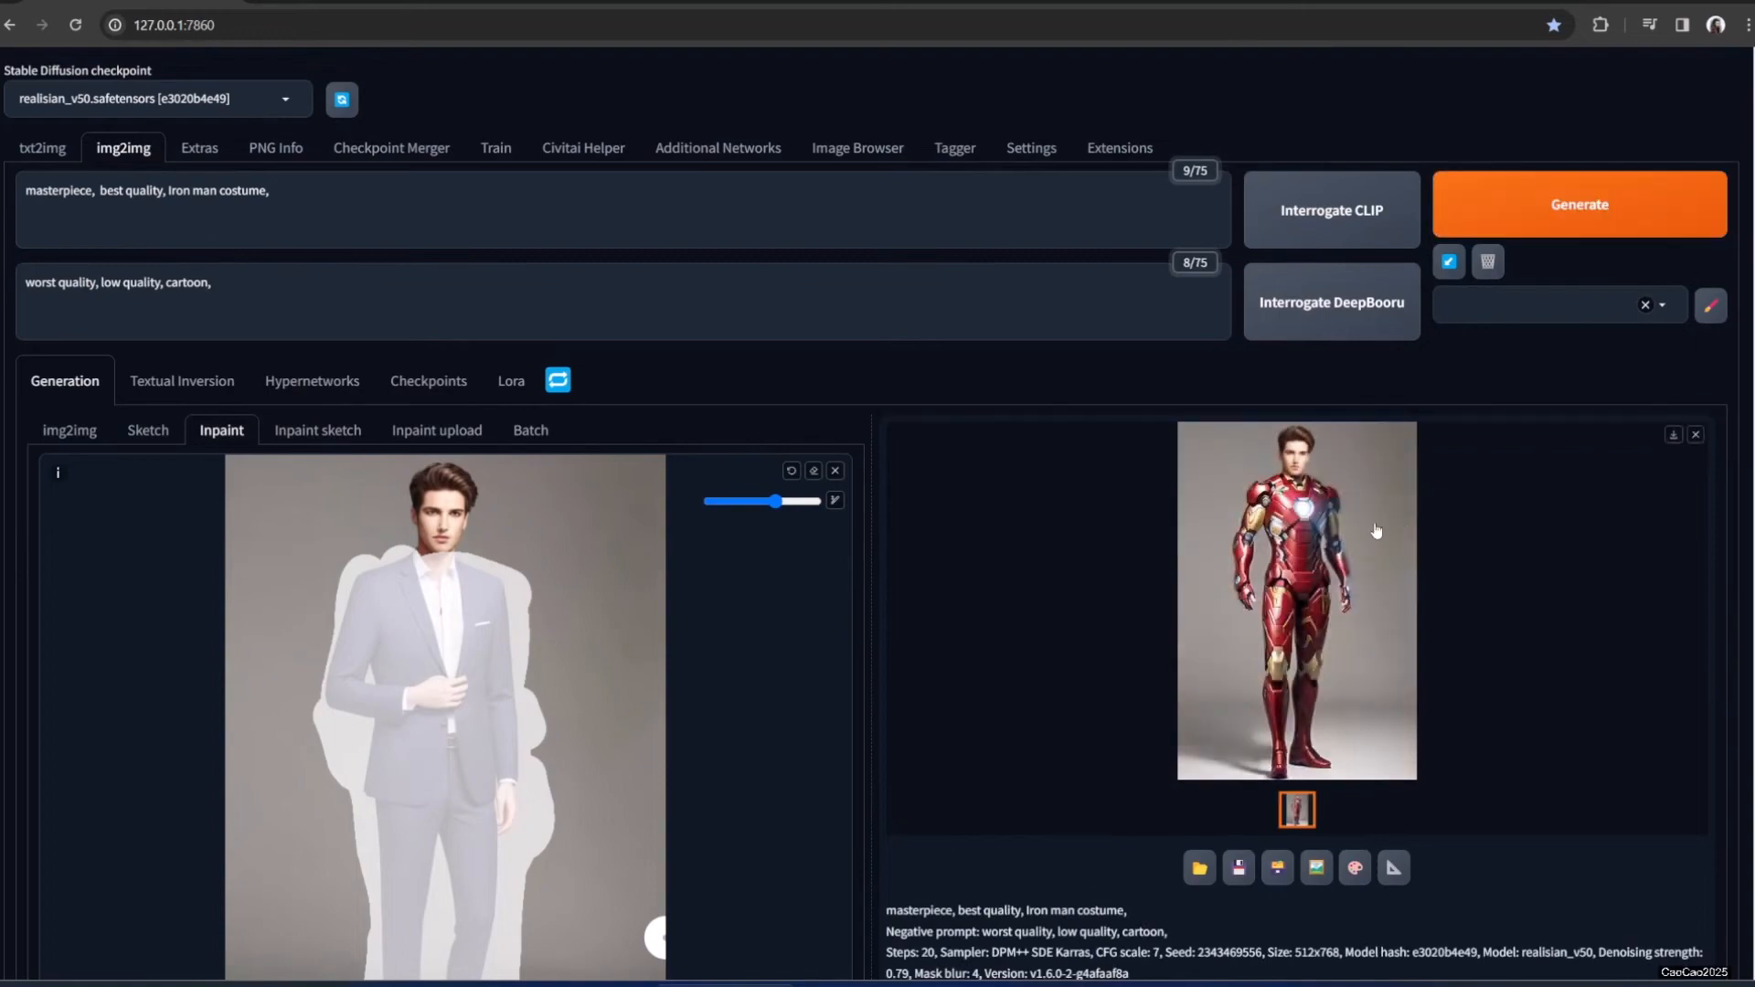
left_click(1406, 526)
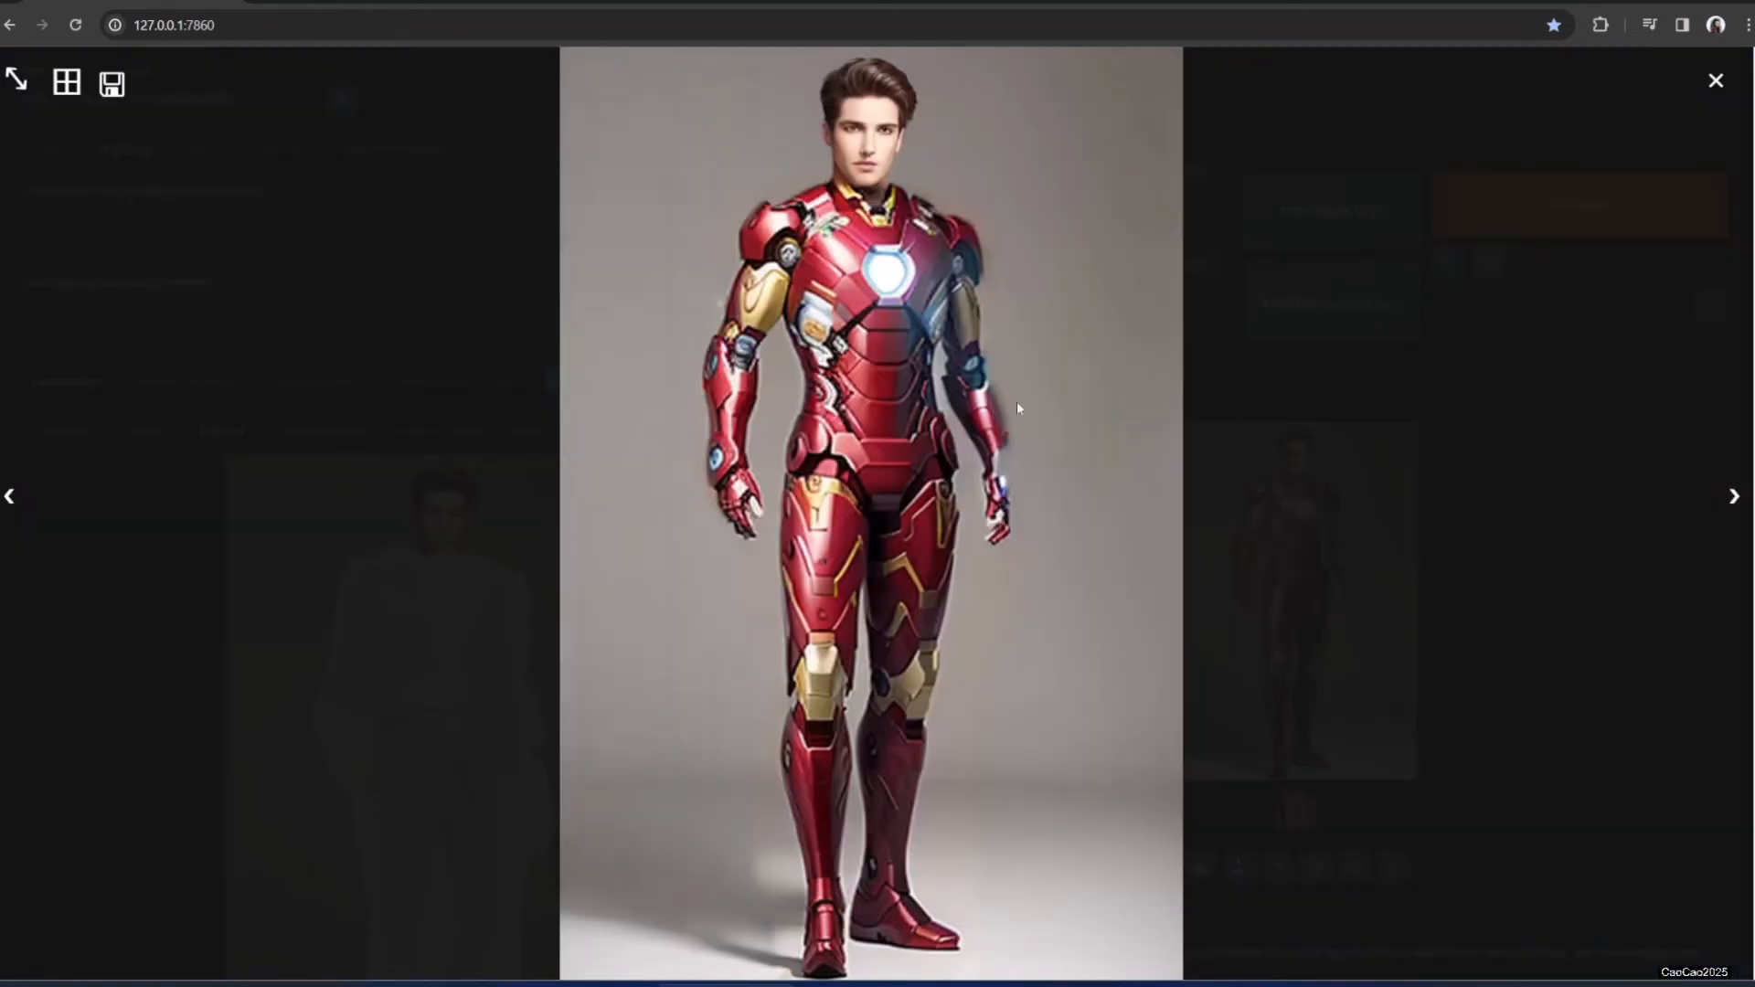
left_click(1521, 590)
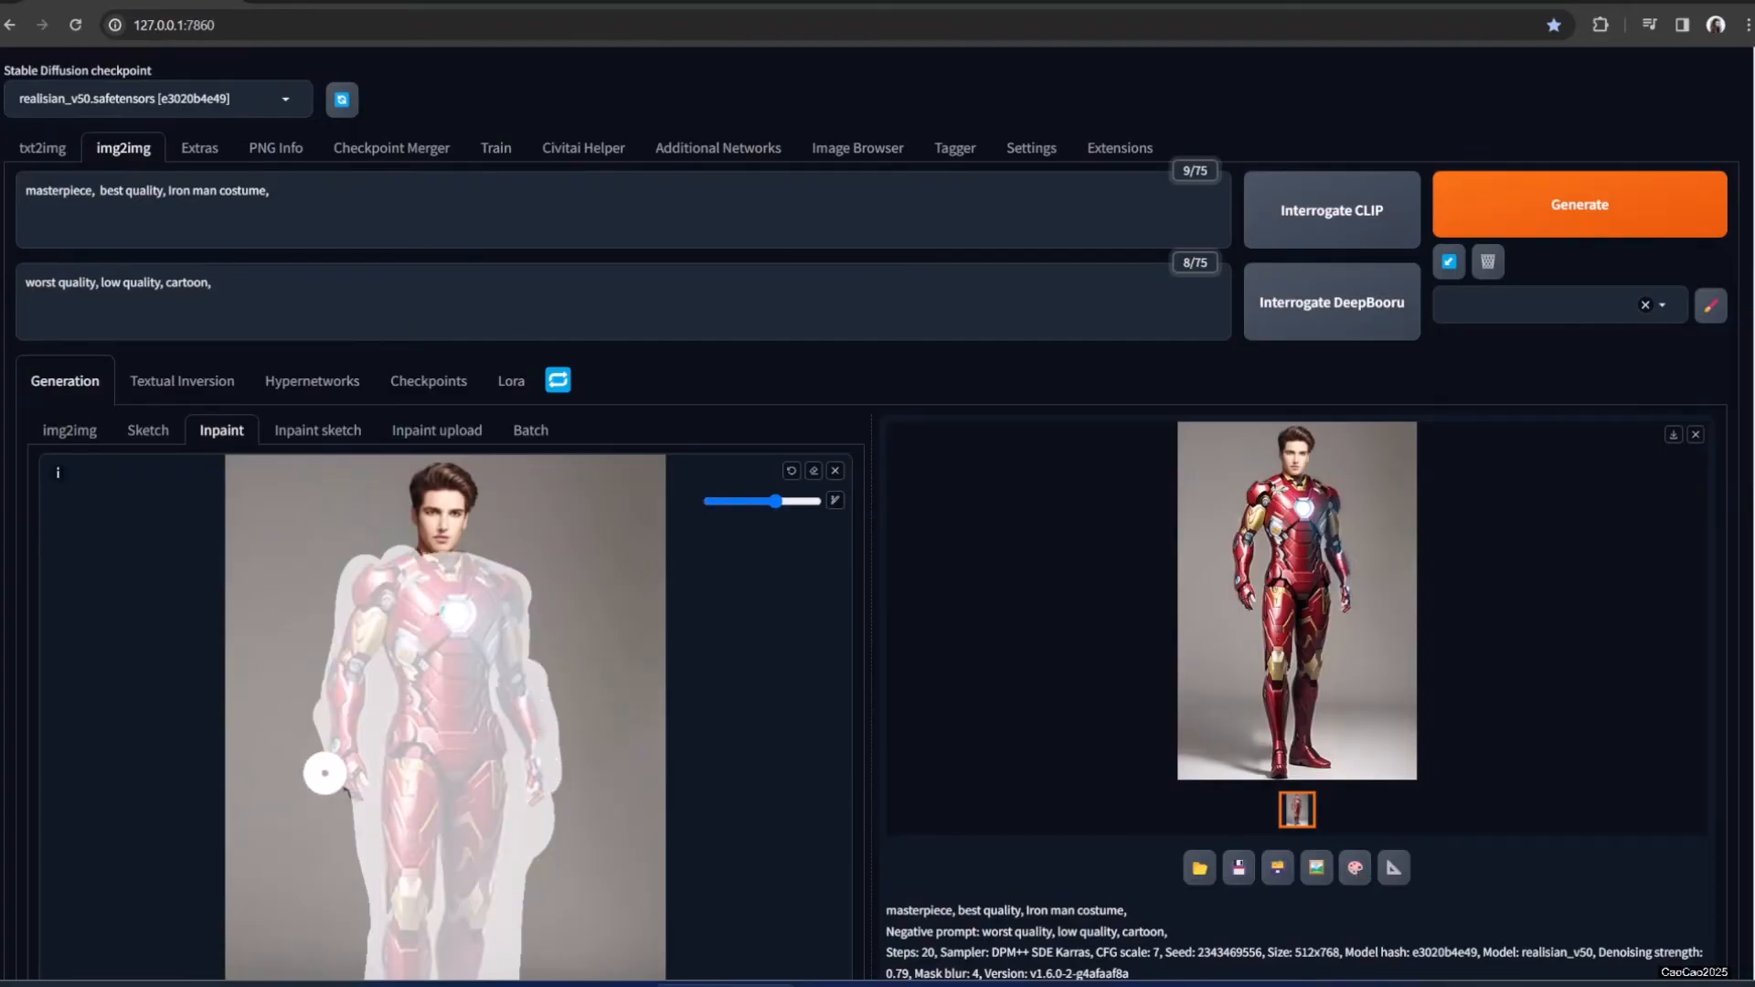
Drop denoising strength to about 0.63, regenerate the Iron Man armor, and view it full size
scroll(1012, 643, "down", 4)
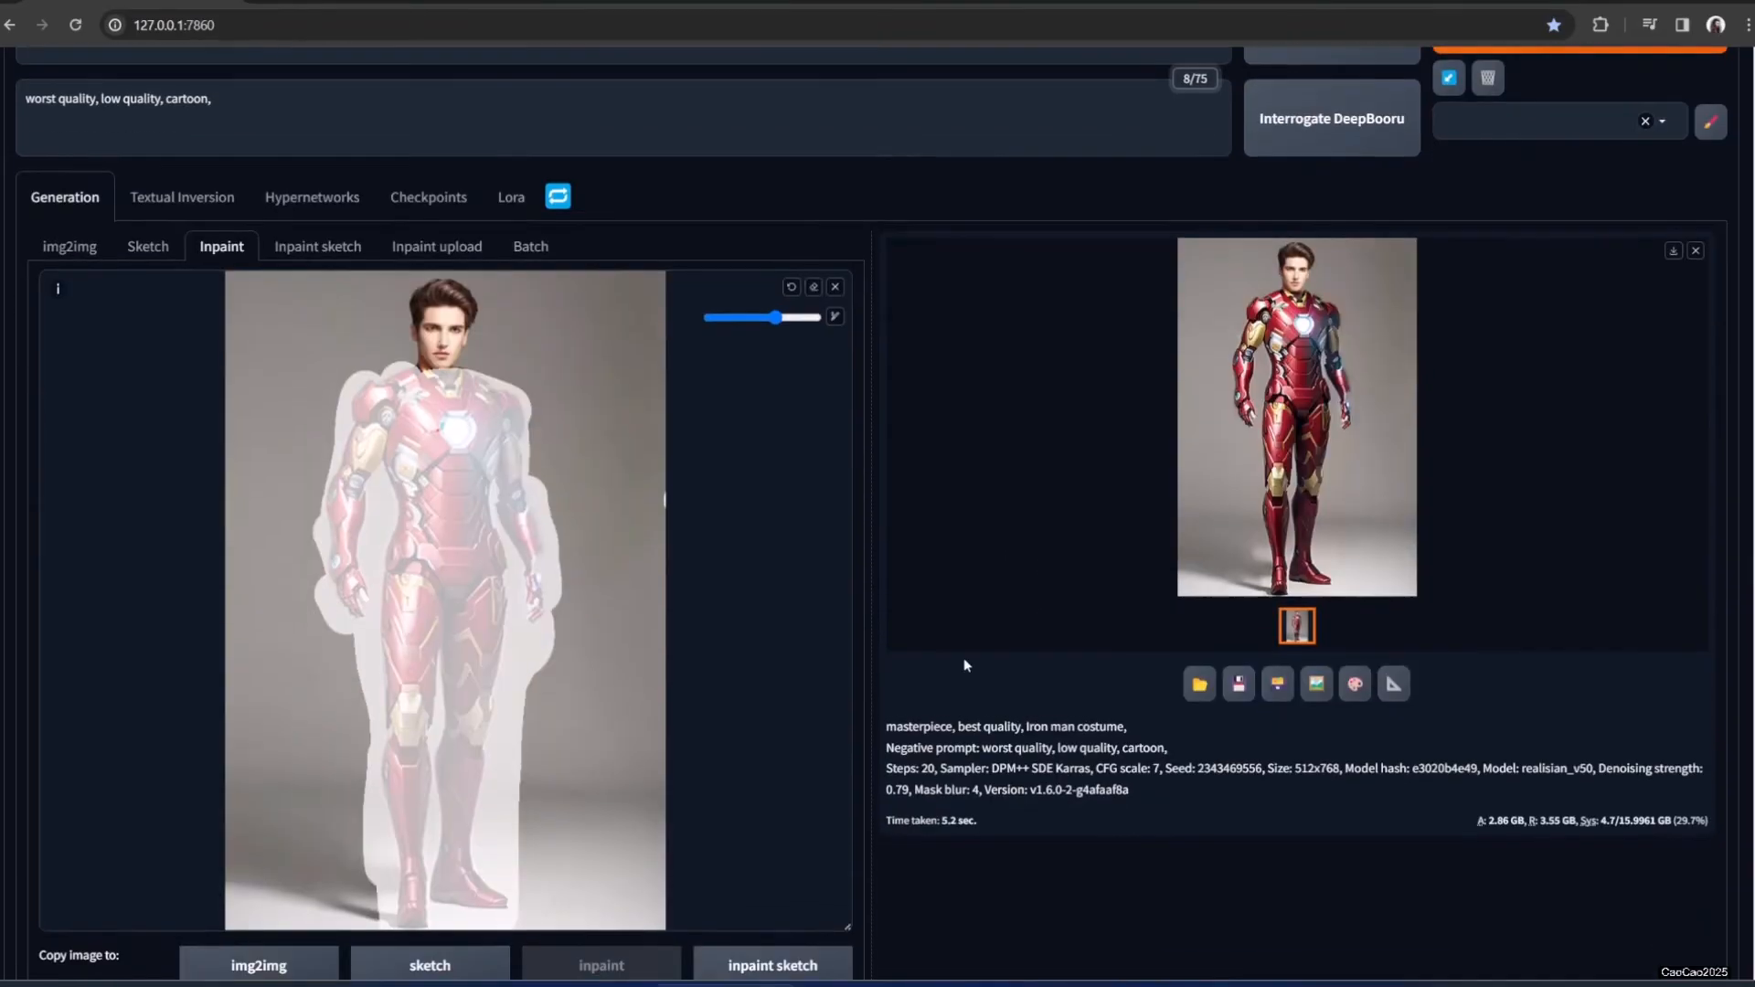
scroll(627, 811, "down", 6)
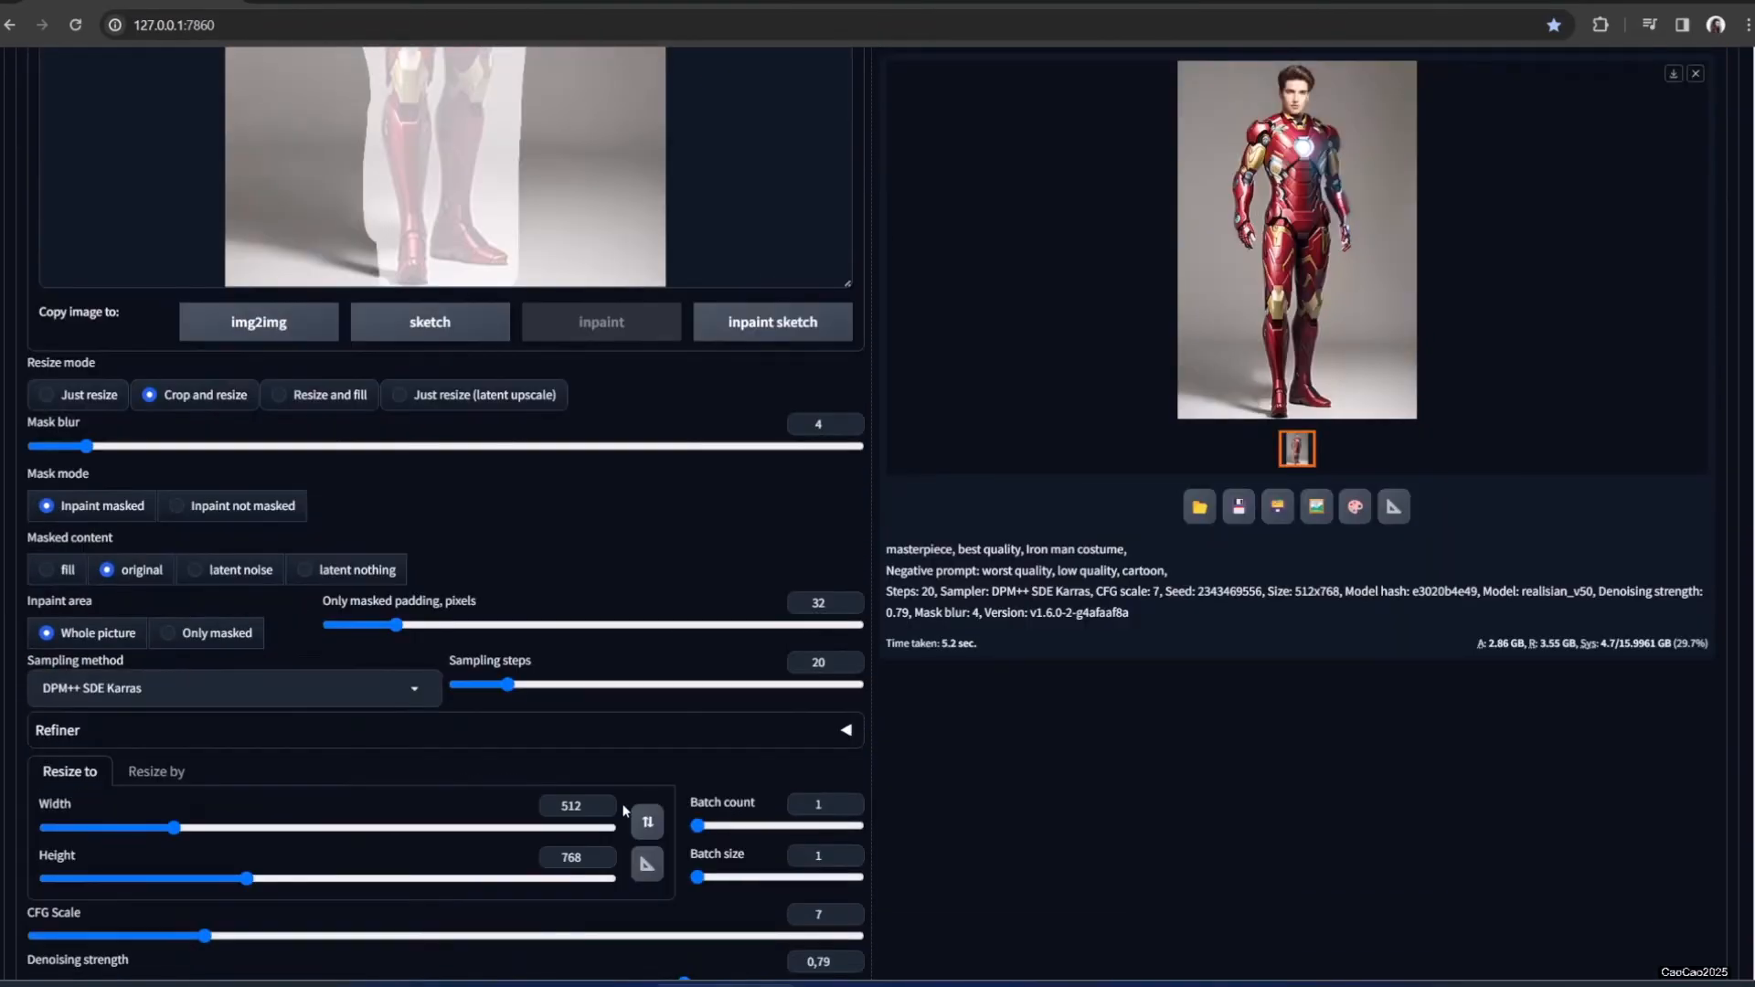
left_click_drag(677, 711, 555, 709)
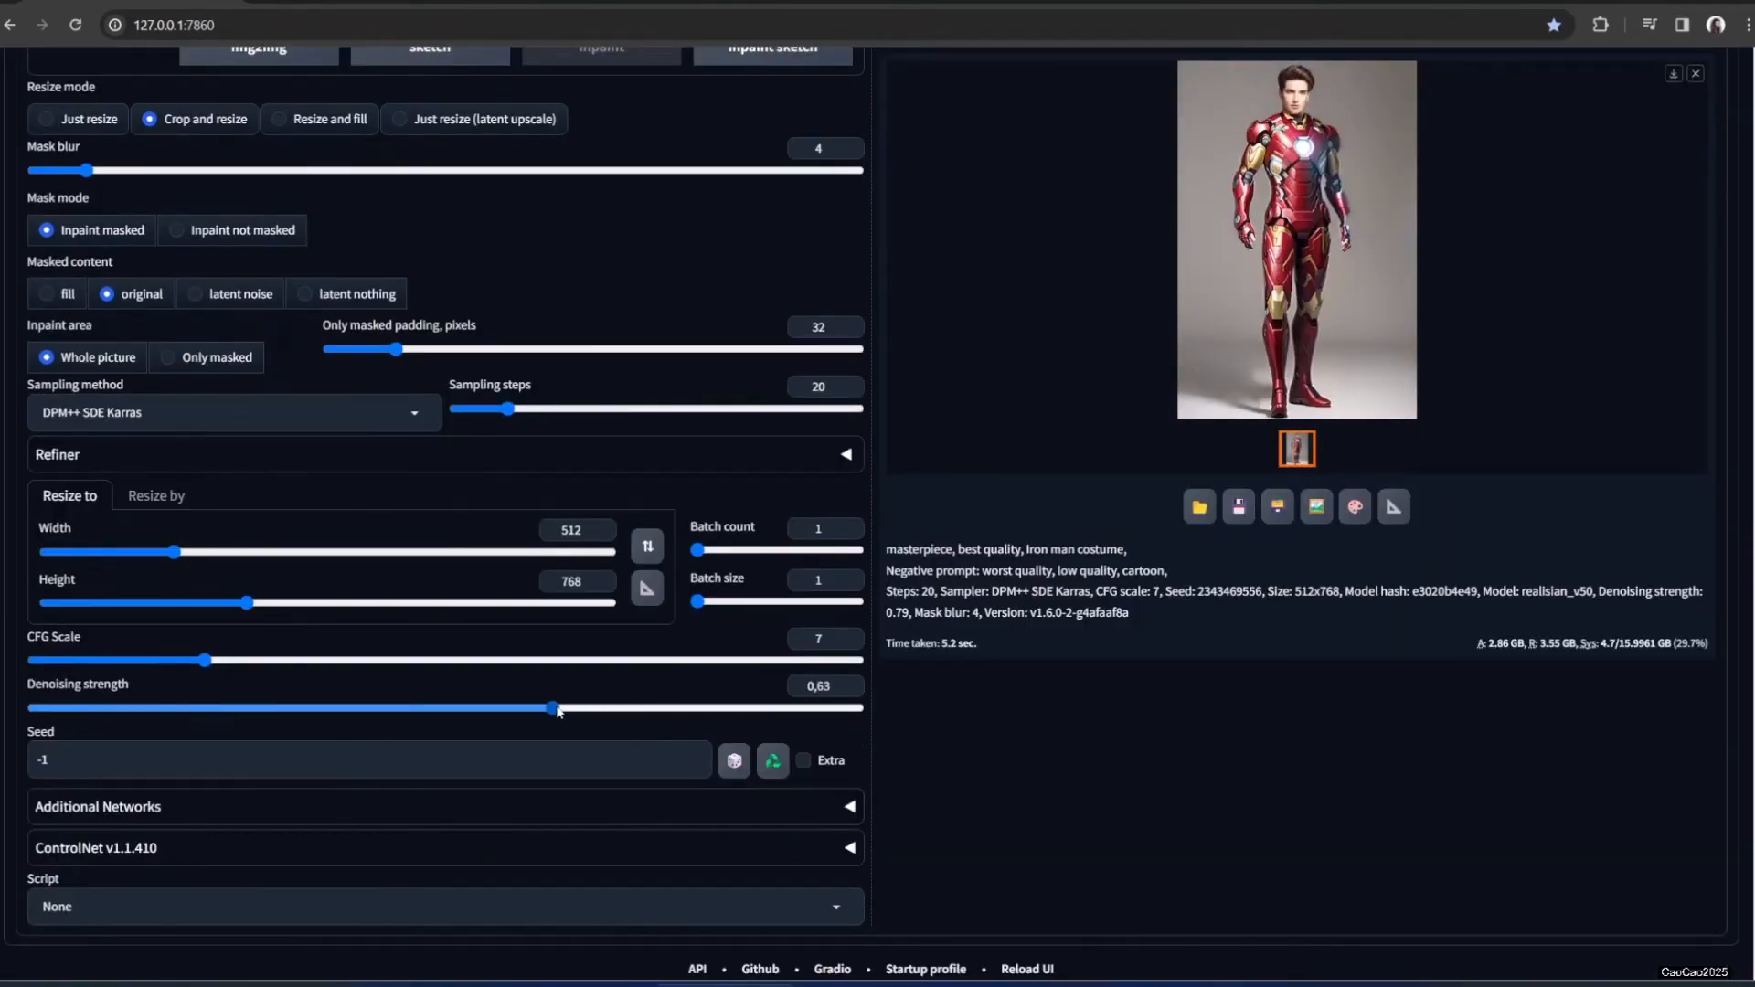
scroll(1322, 671, "up", 4)
scroll(1322, 671, "up", 8)
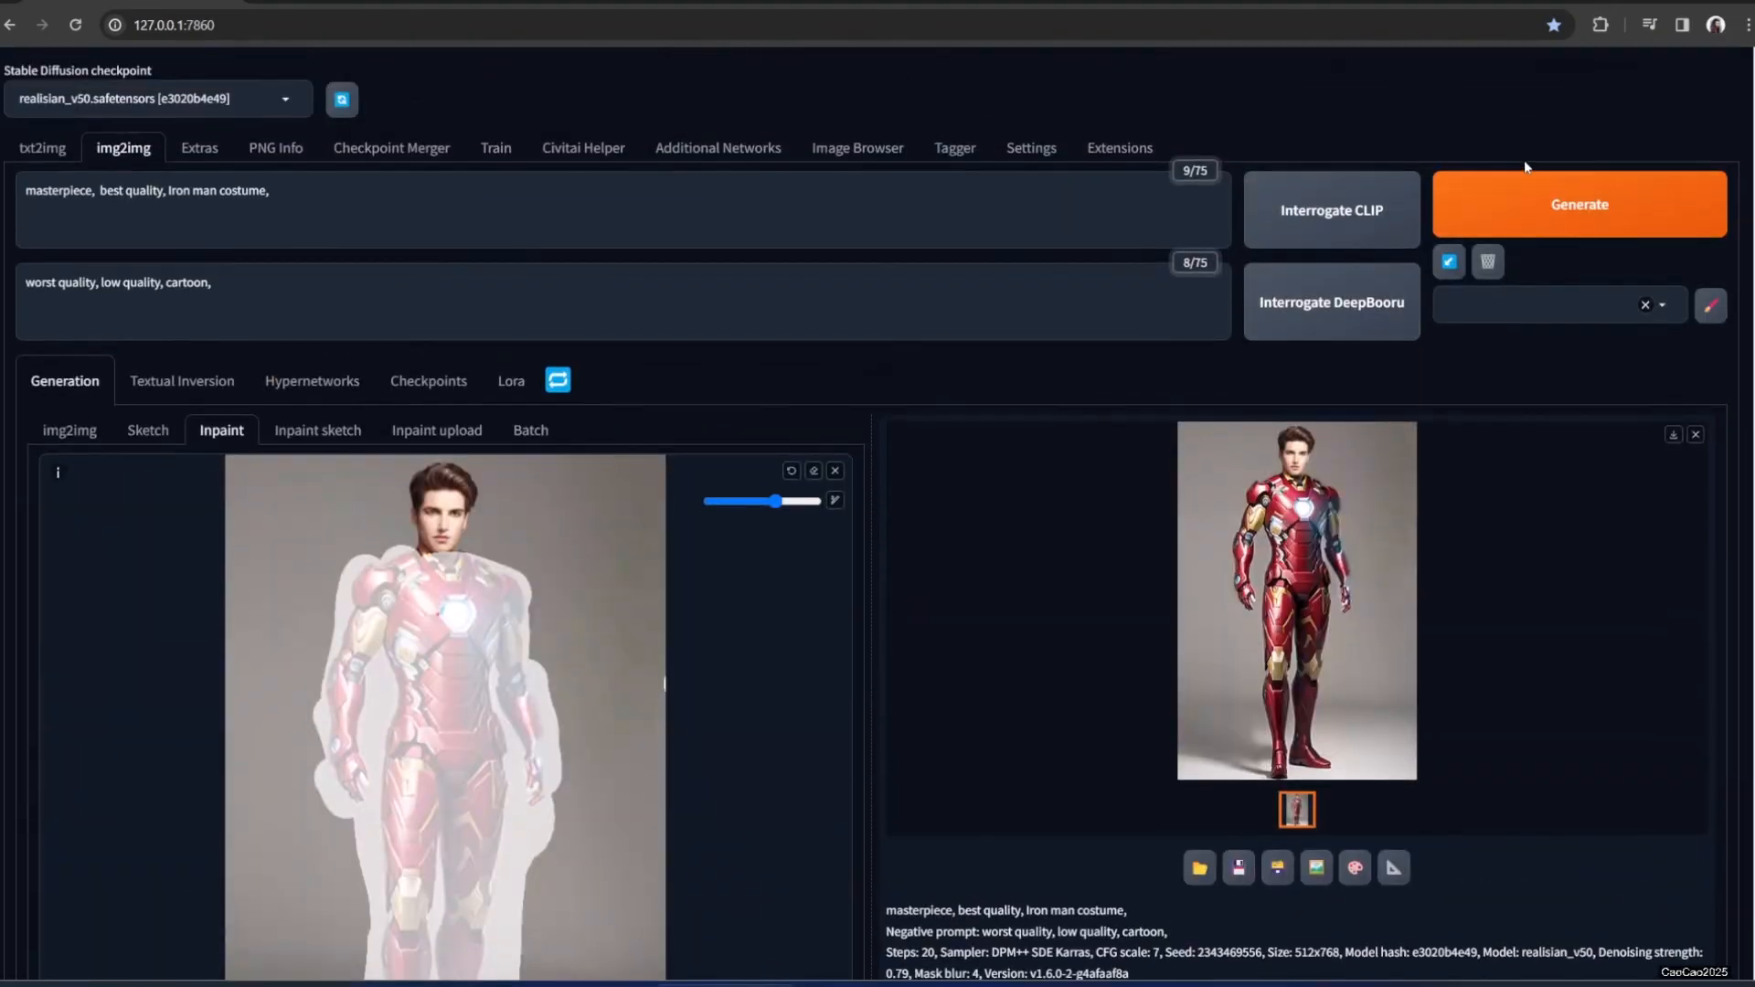
left_click(1526, 199)
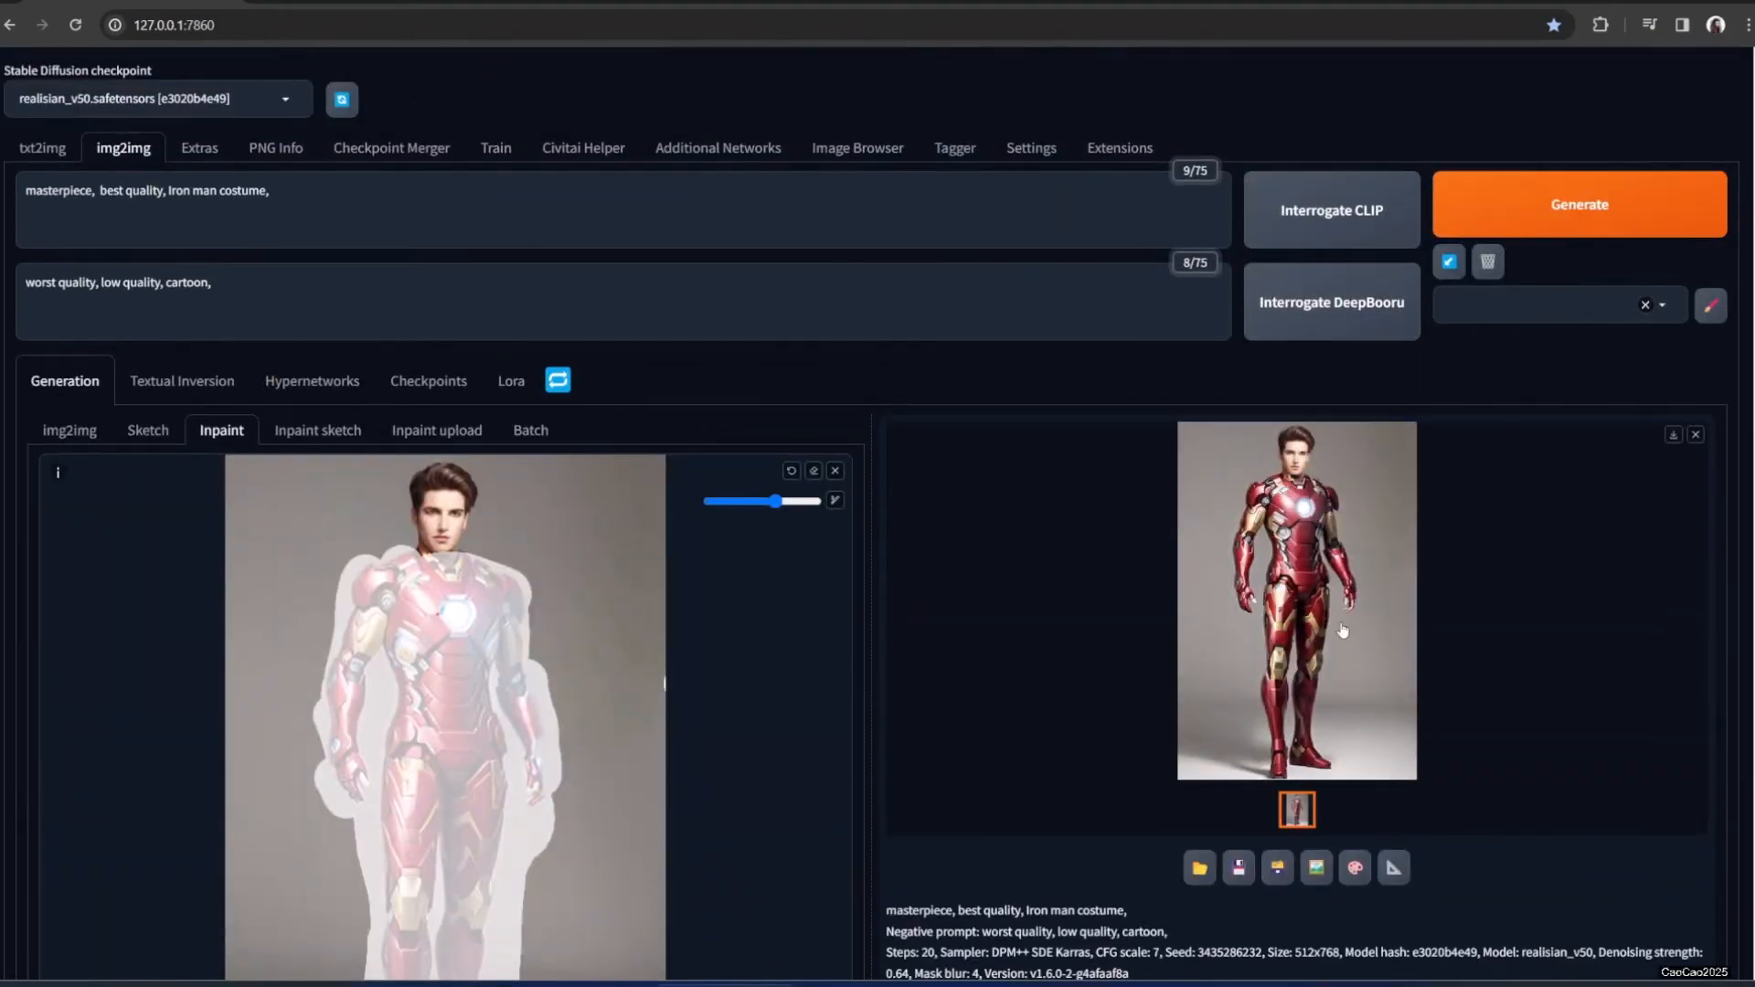
left_click(1343, 630)
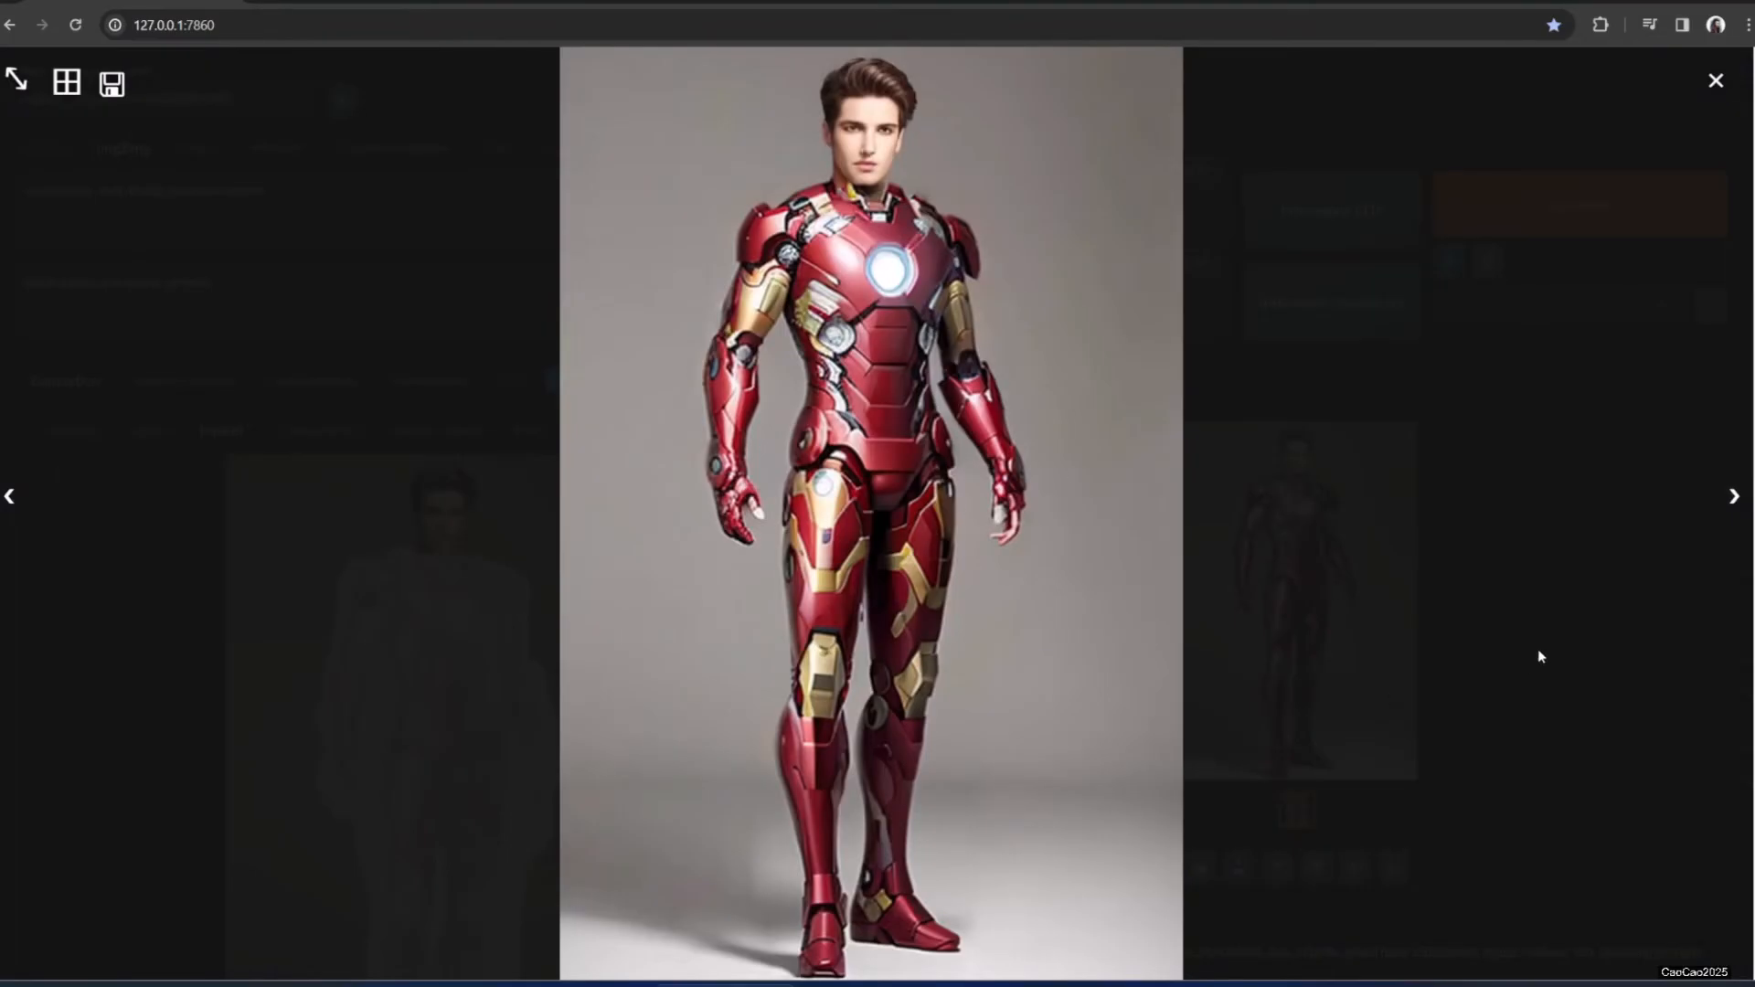
left_click(1510, 658)
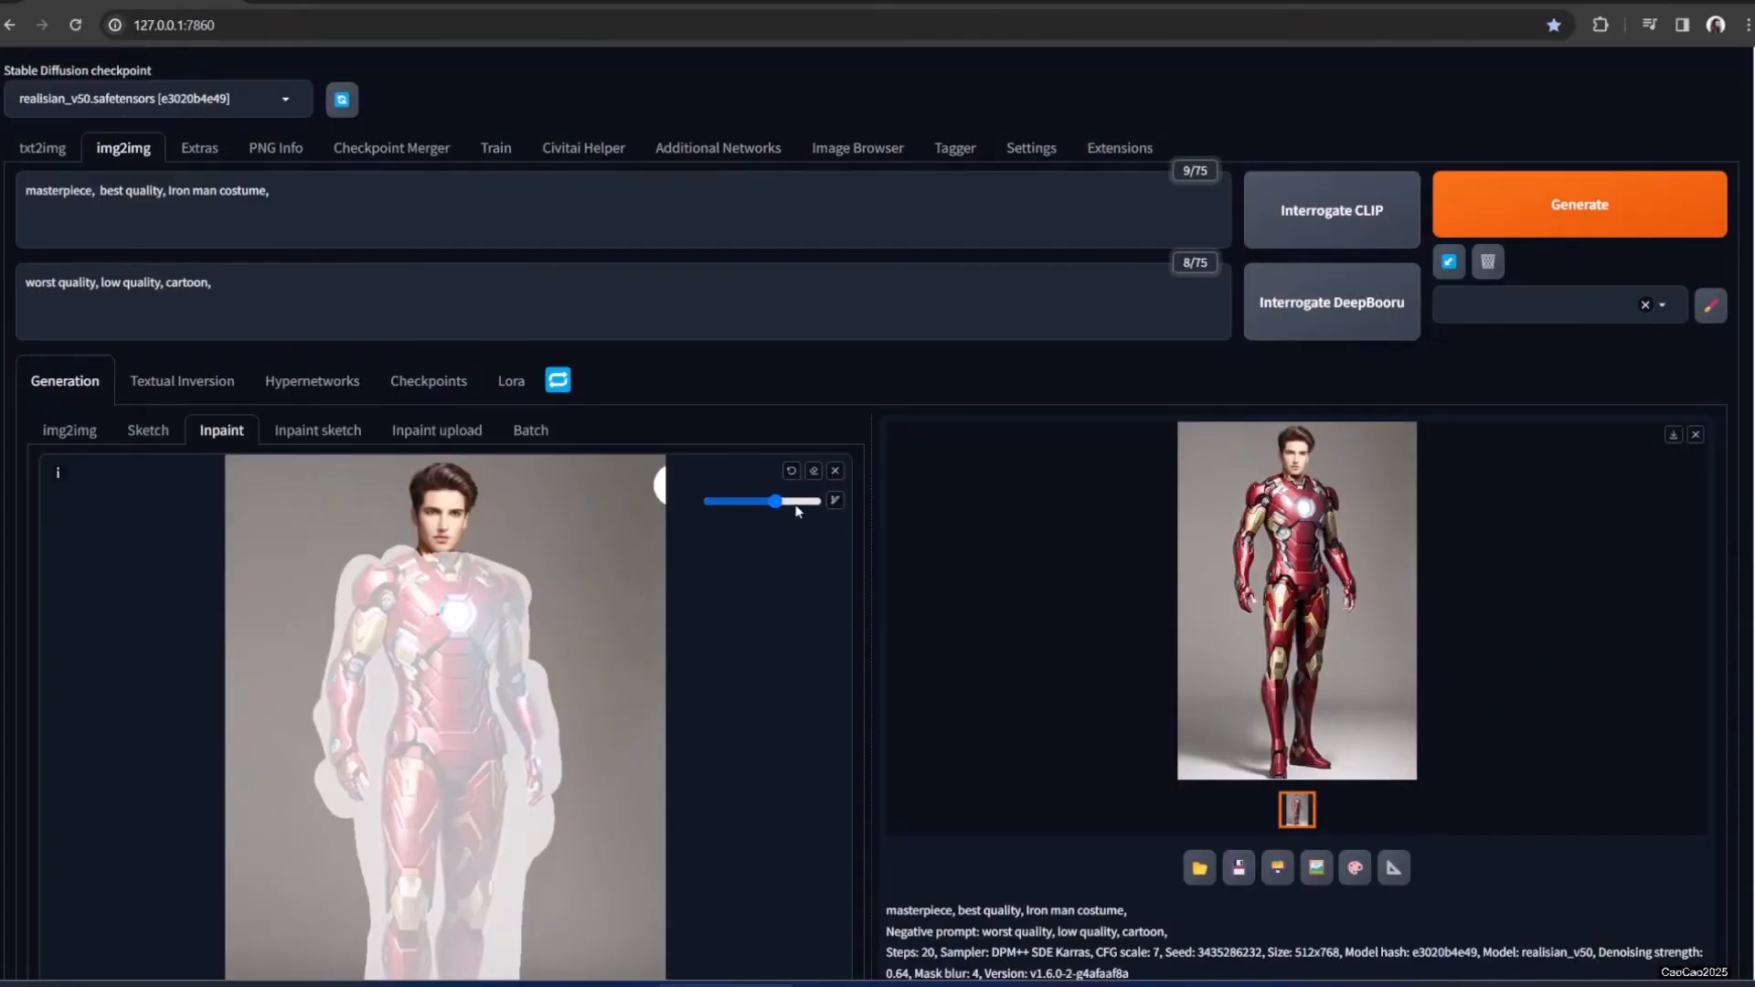
Clear the man's image and load 00002-687788582.png, the red-haired woman in the leather jacket
left_click(835, 472)
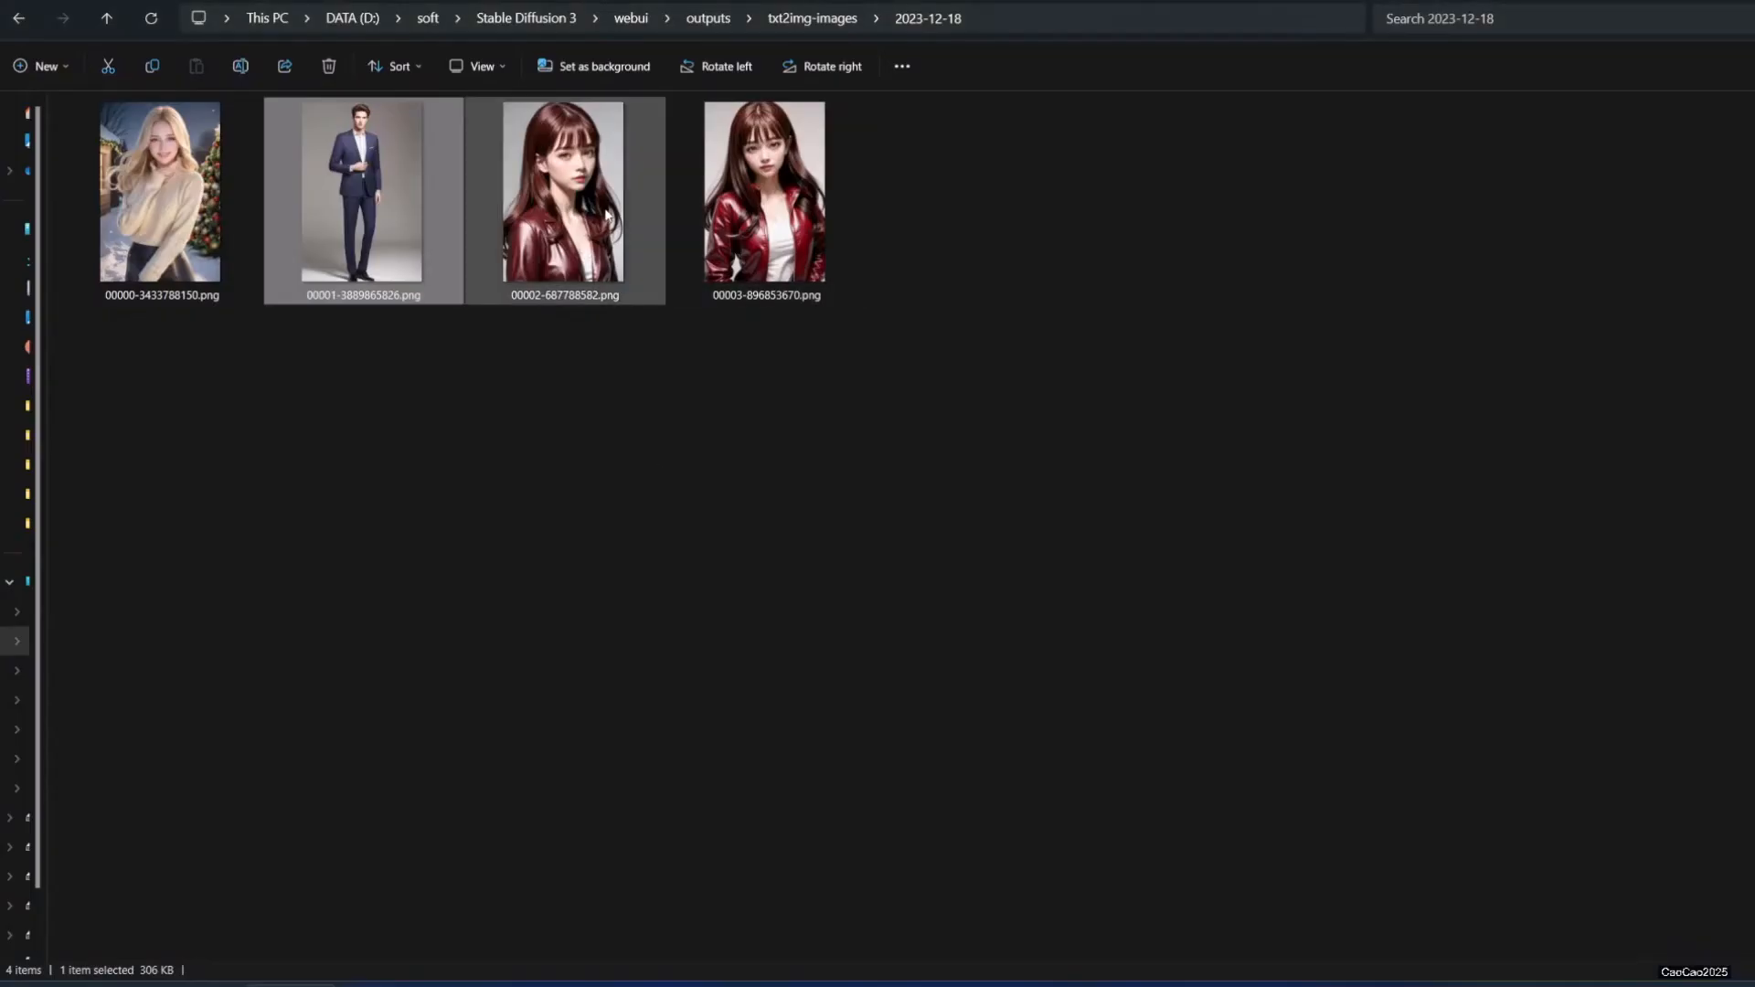
left_click(599, 217)
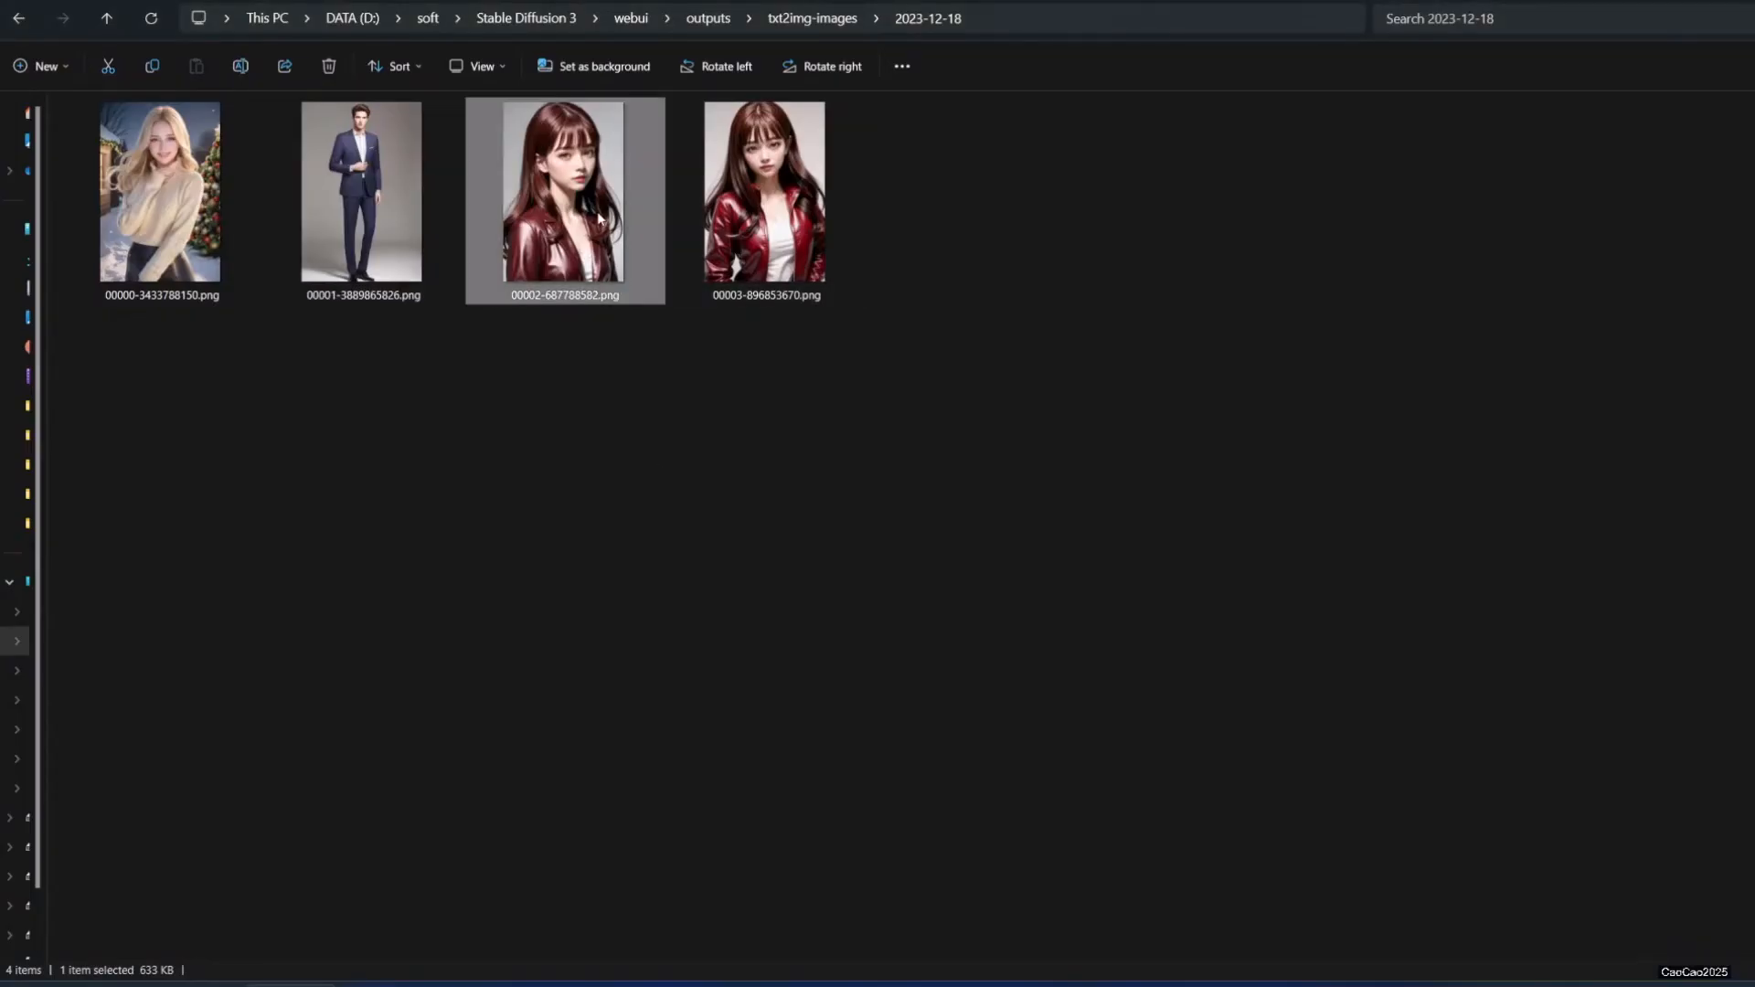
left_click_drag(599, 218, 509, 720)
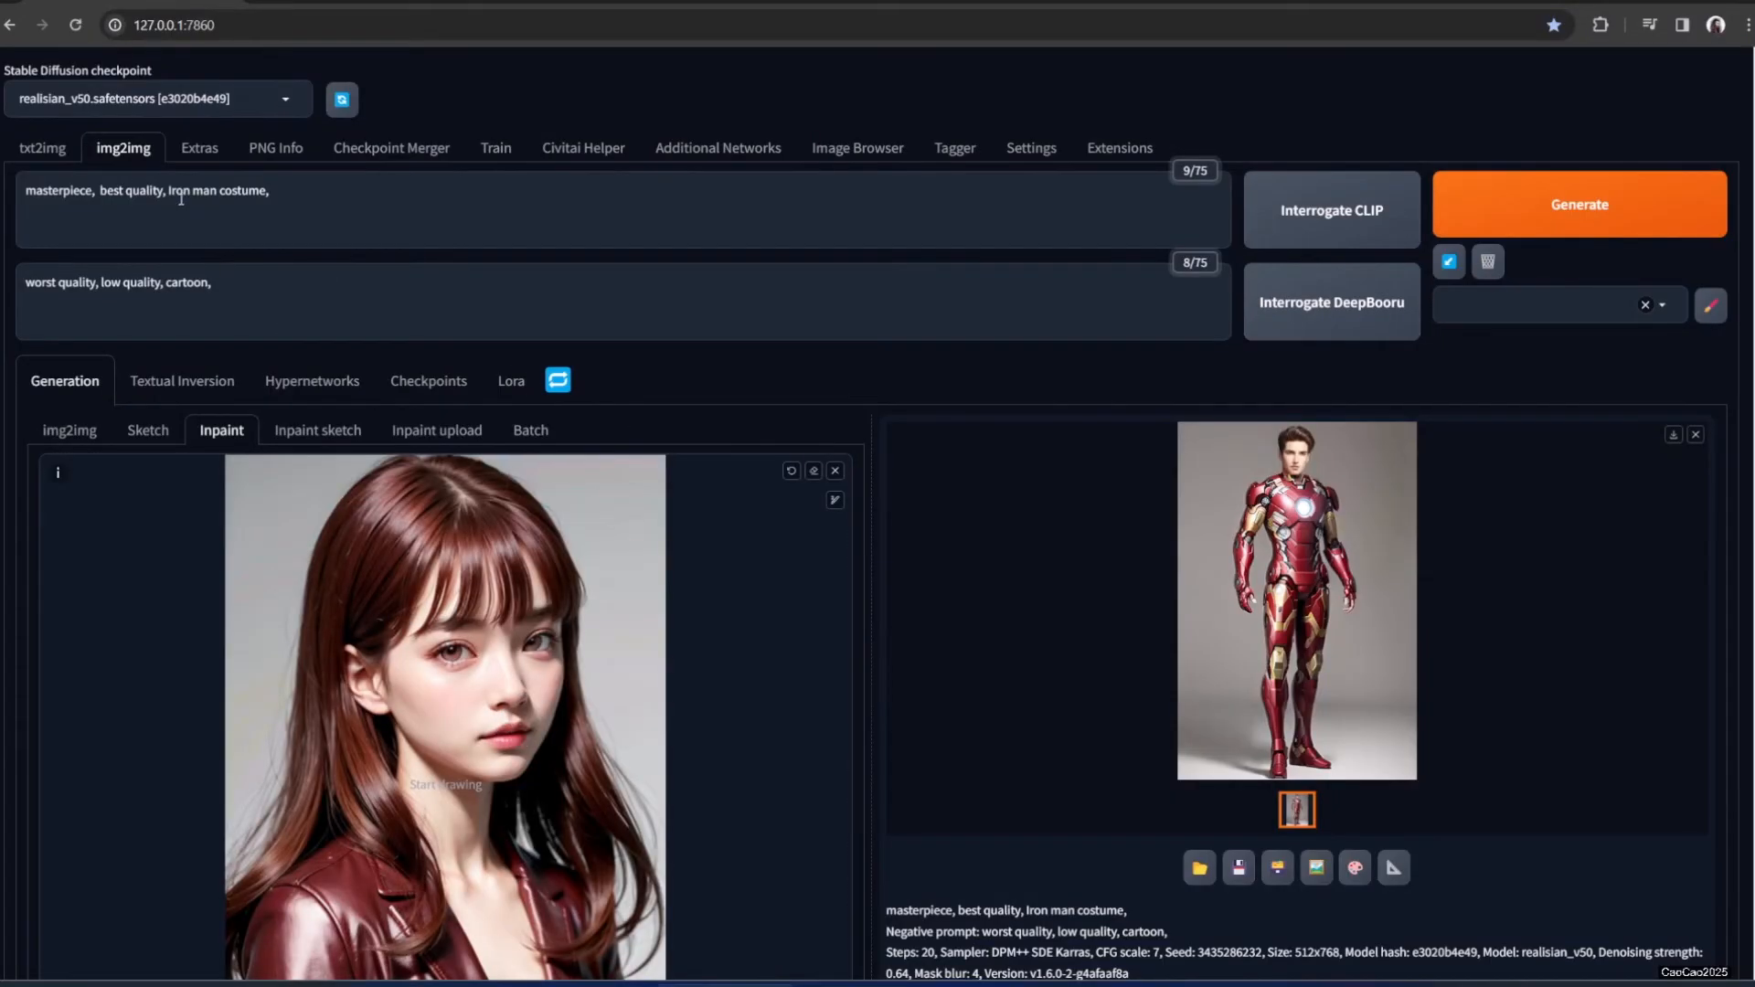
Delete 'Iron man costume' from the prompt and mask the woman's leather jacket
left_click_drag(169, 197, 308, 197)
key("BackSpace")
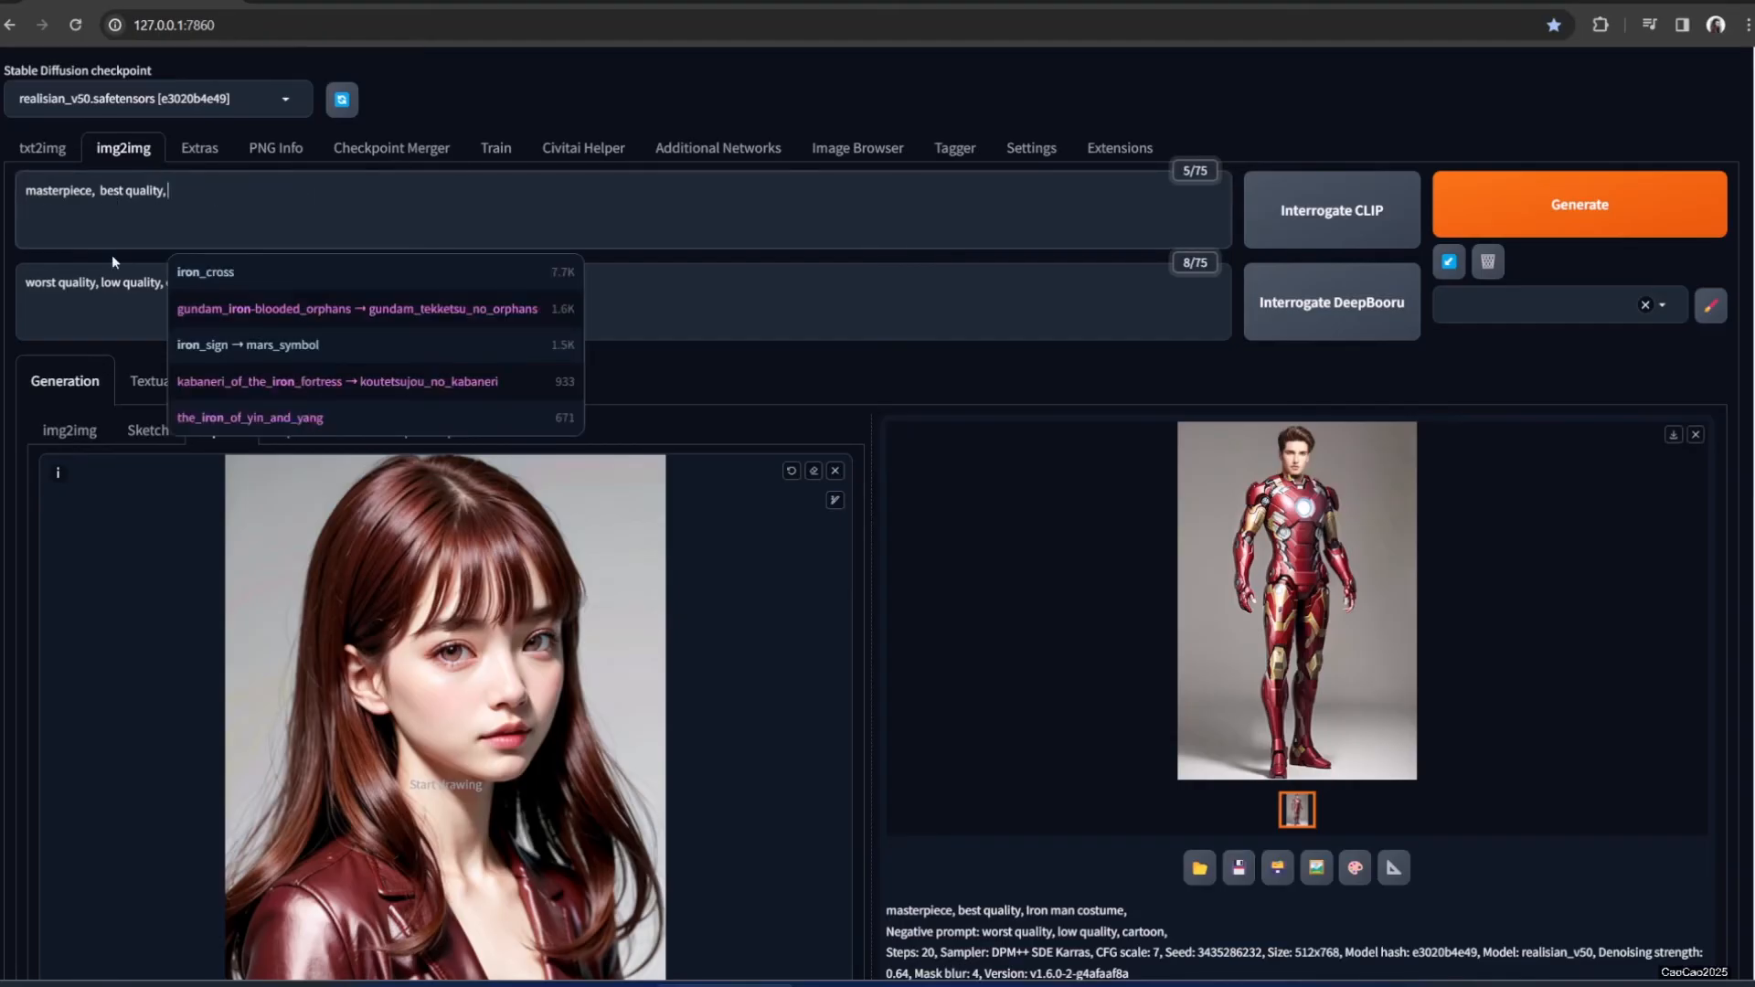
left_click(114, 303)
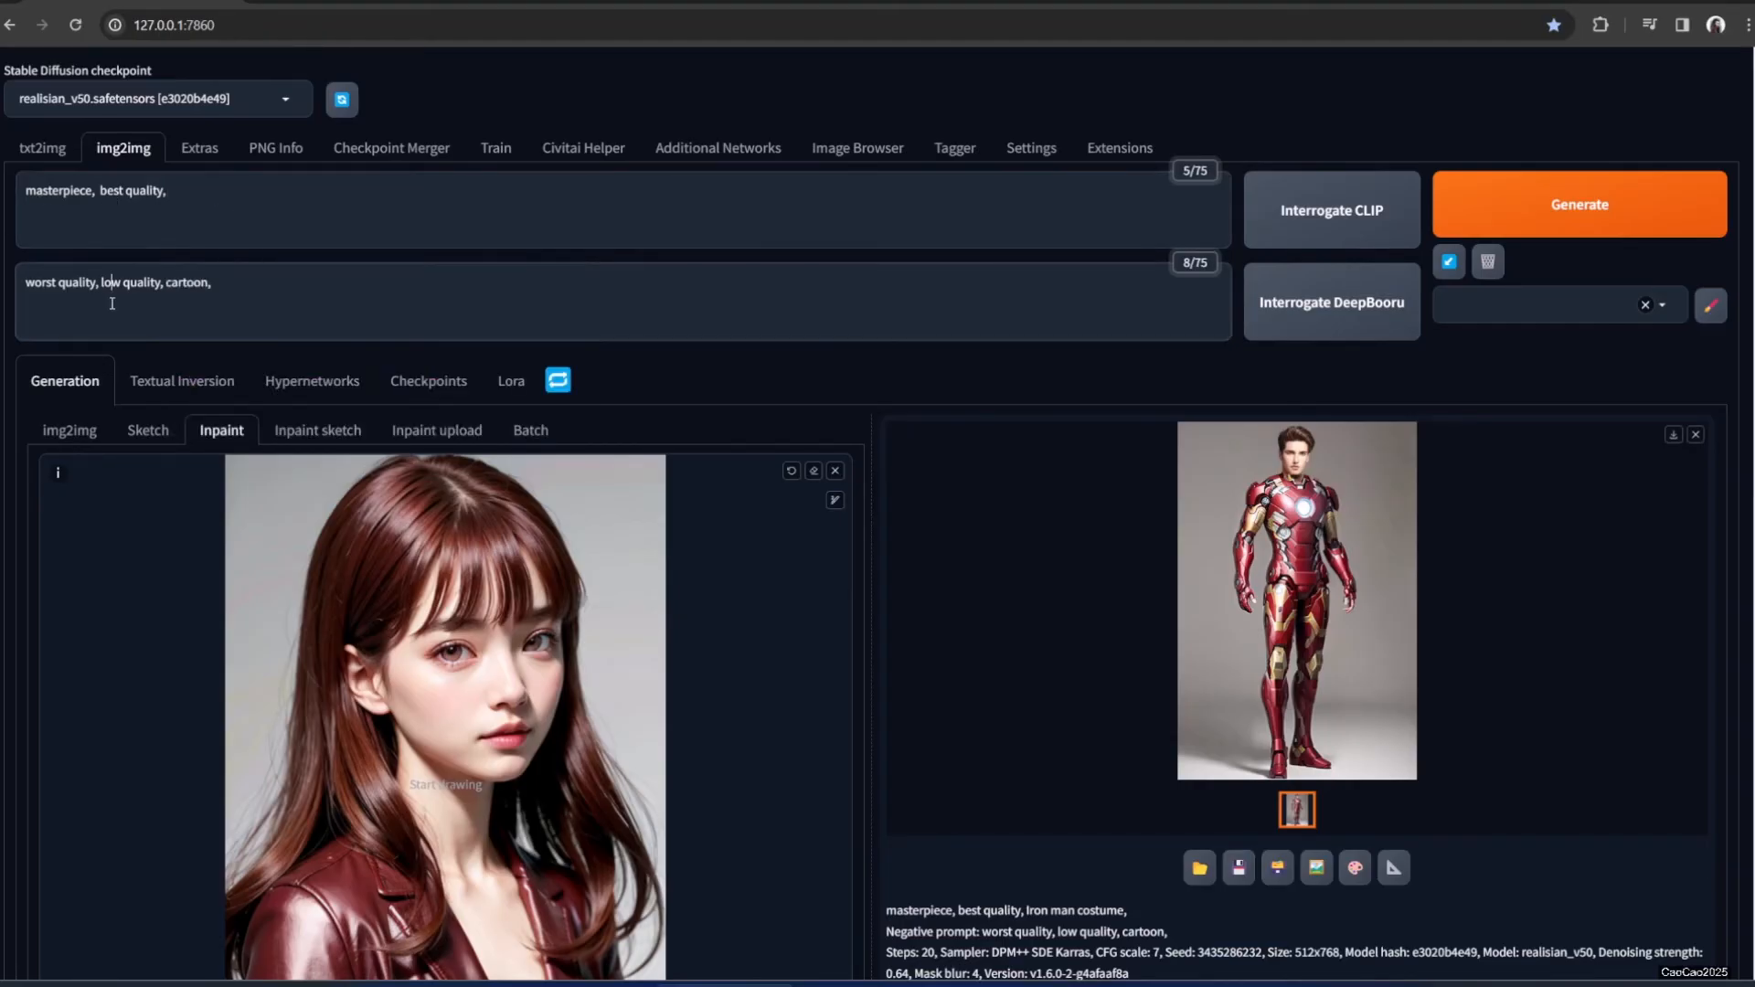
double_click(190, 283)
scroll(366, 732, "down", 2)
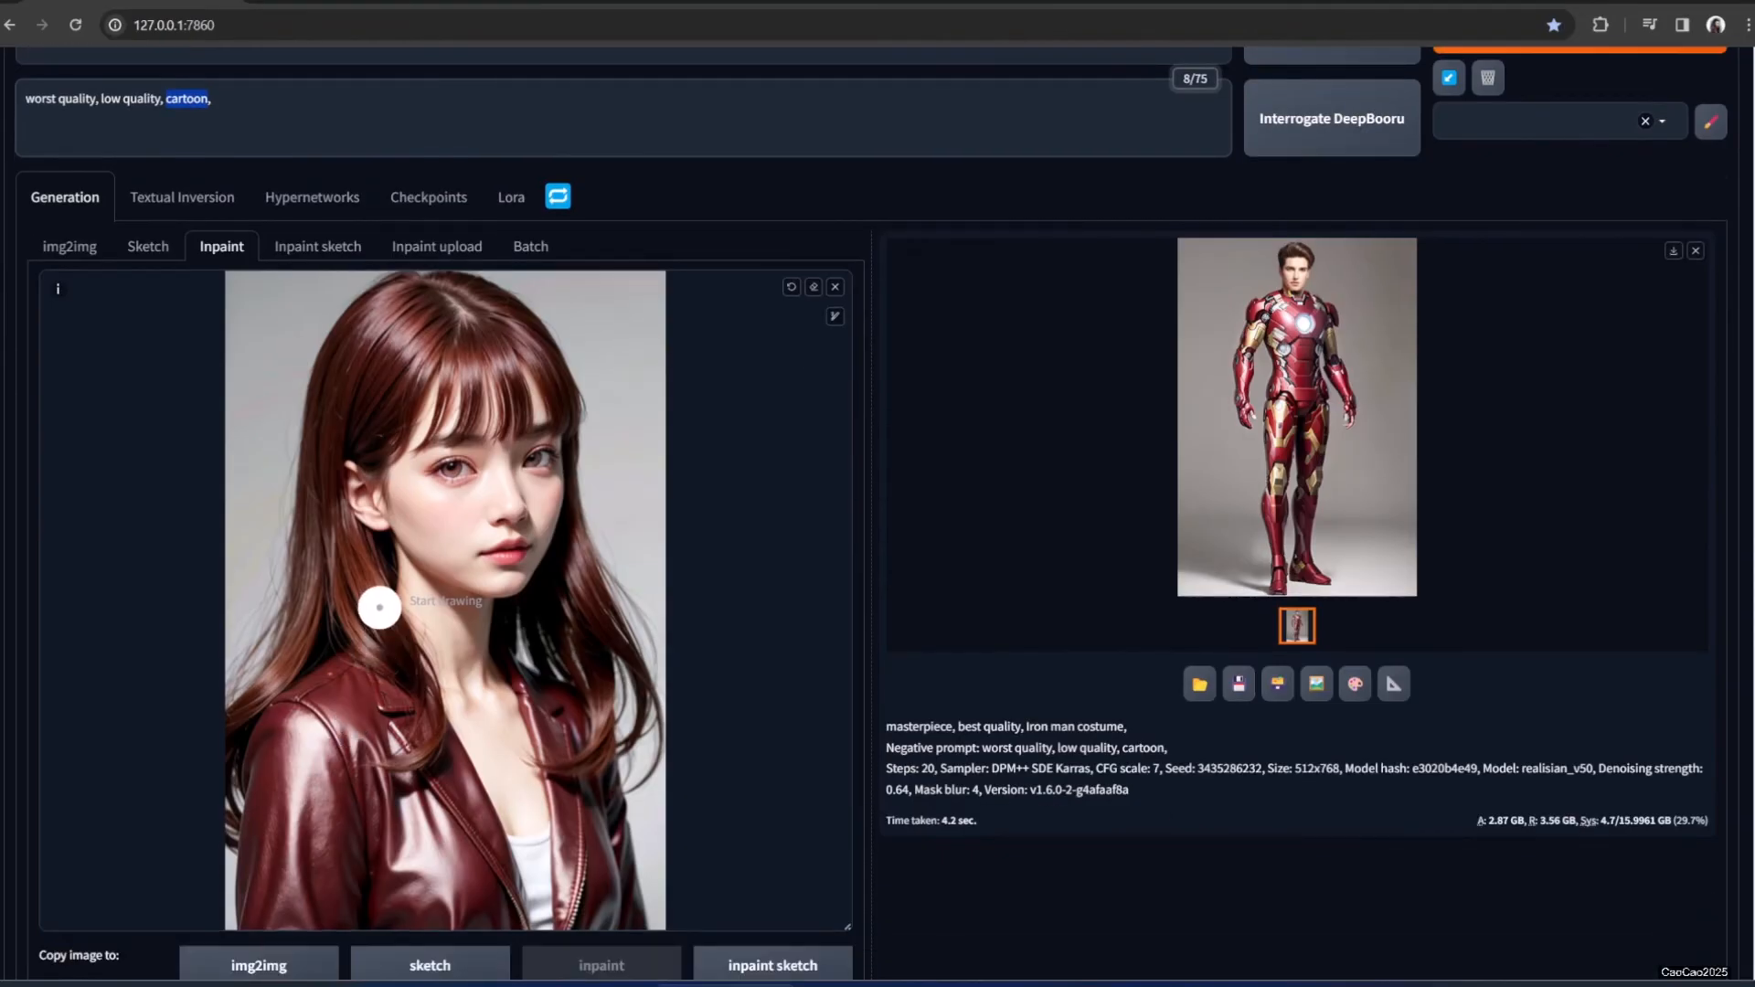
mouse_move(331, 674)
left_mouse_down()
mouse_move(275, 756)
mouse_move(260, 920)
mouse_move(258, 810)
mouse_move(639, 705)
left_mouse_up()
scroll(413, 457, "up", 2)
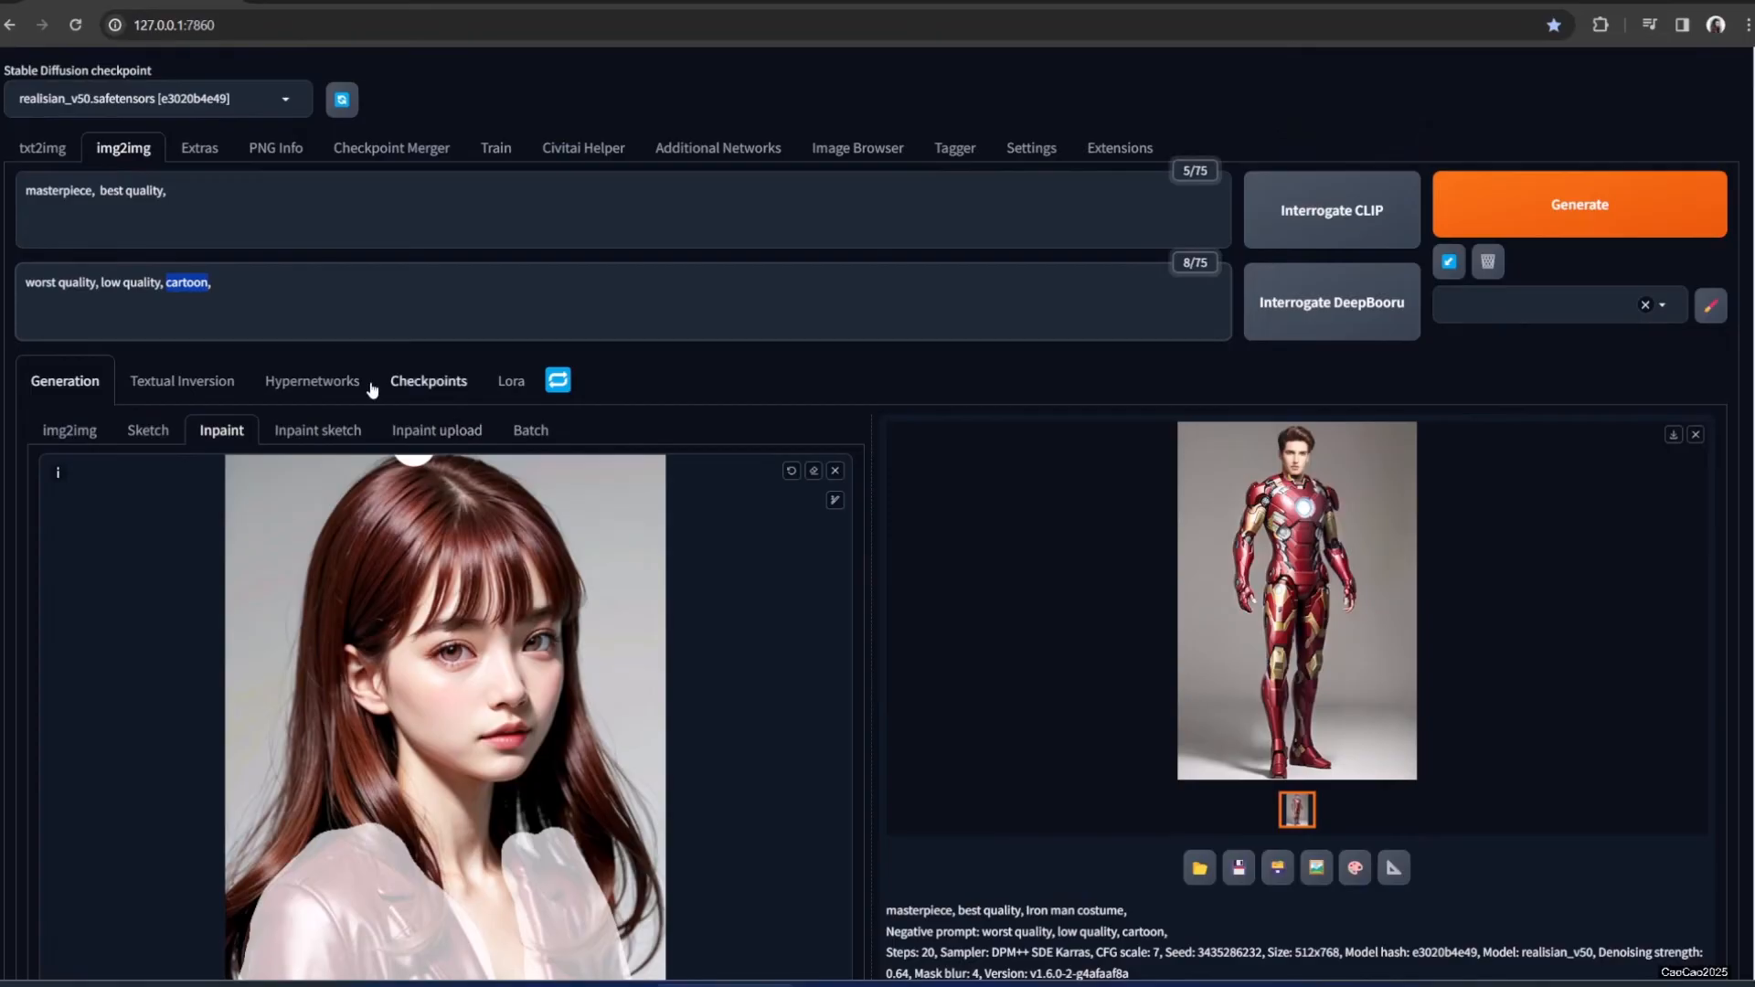
Add 'jacket' to the negative prompt and generate the inpaint
left_click(277, 289)
type("jacket")
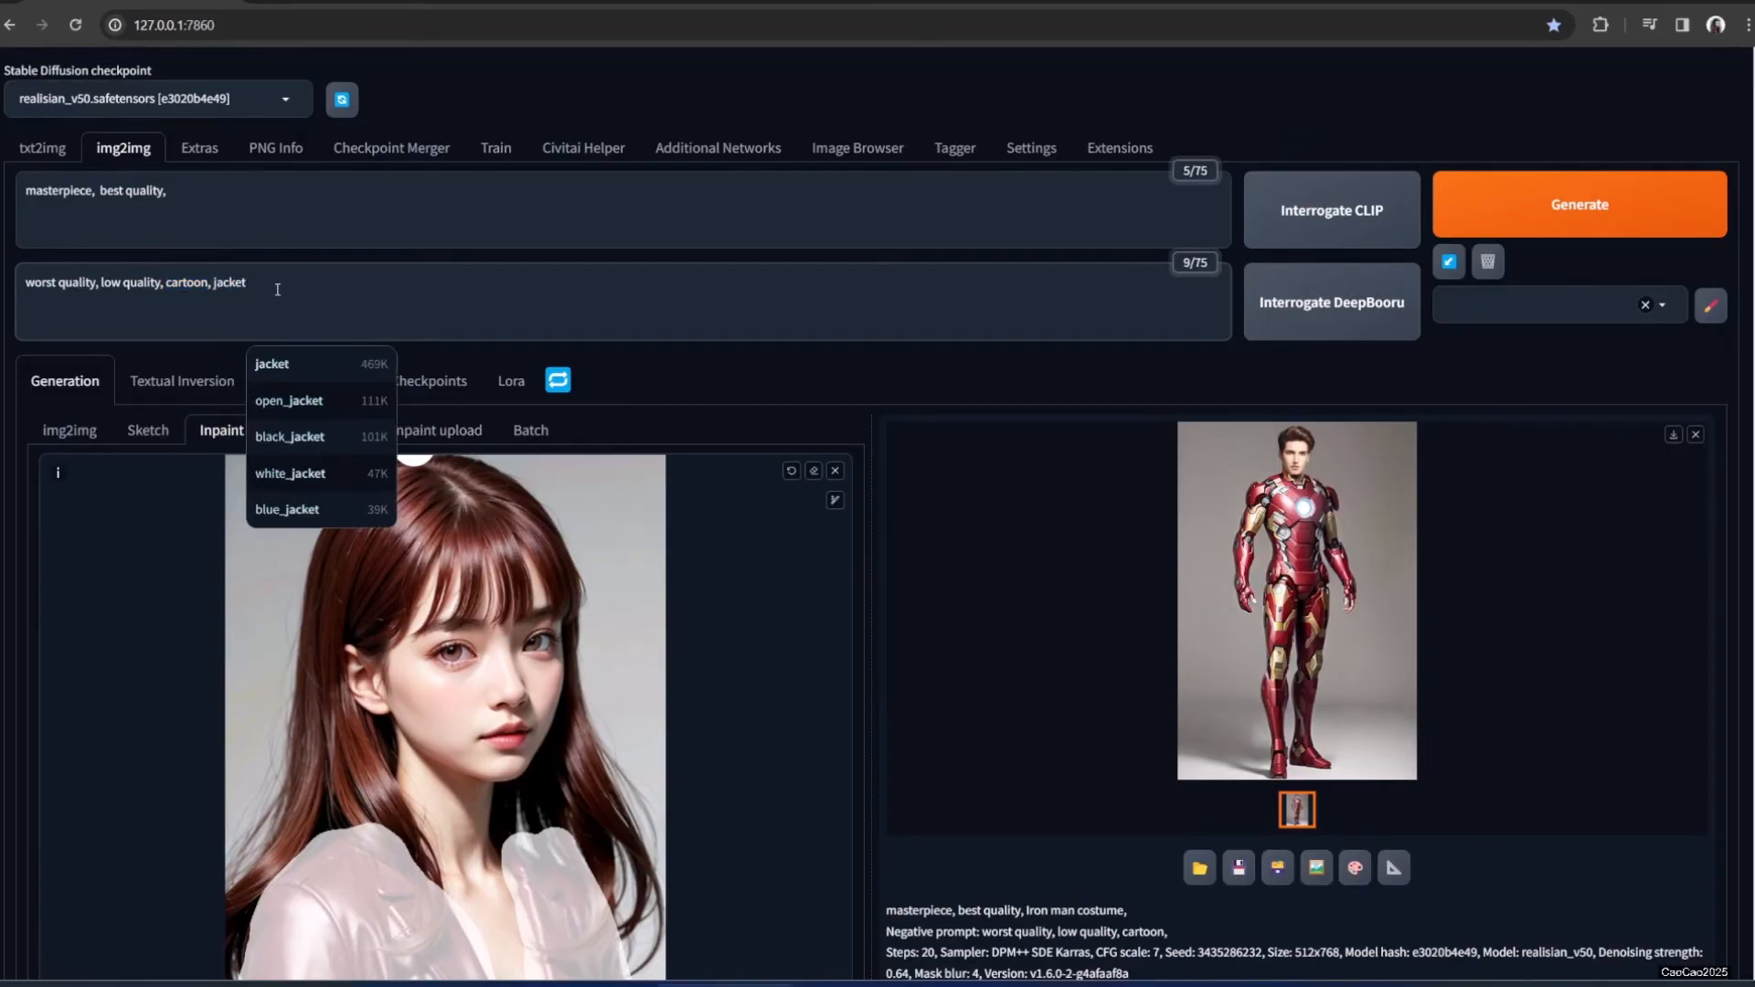
key("Return")
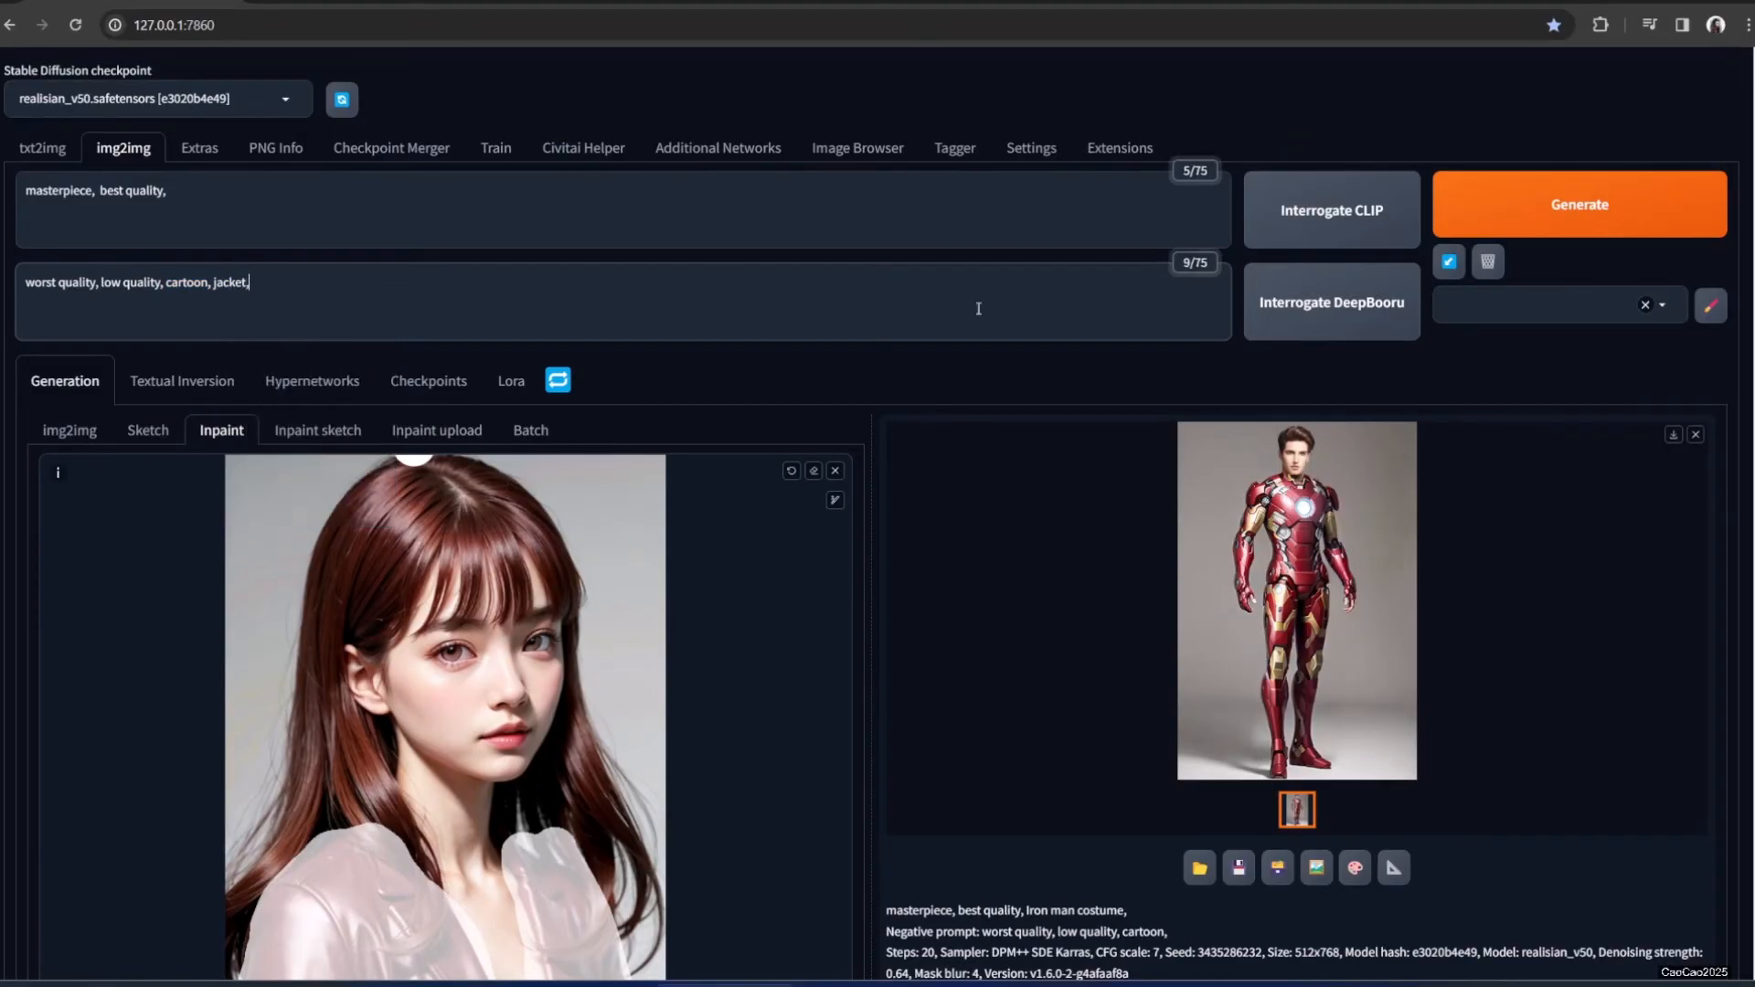
left_click(1463, 210)
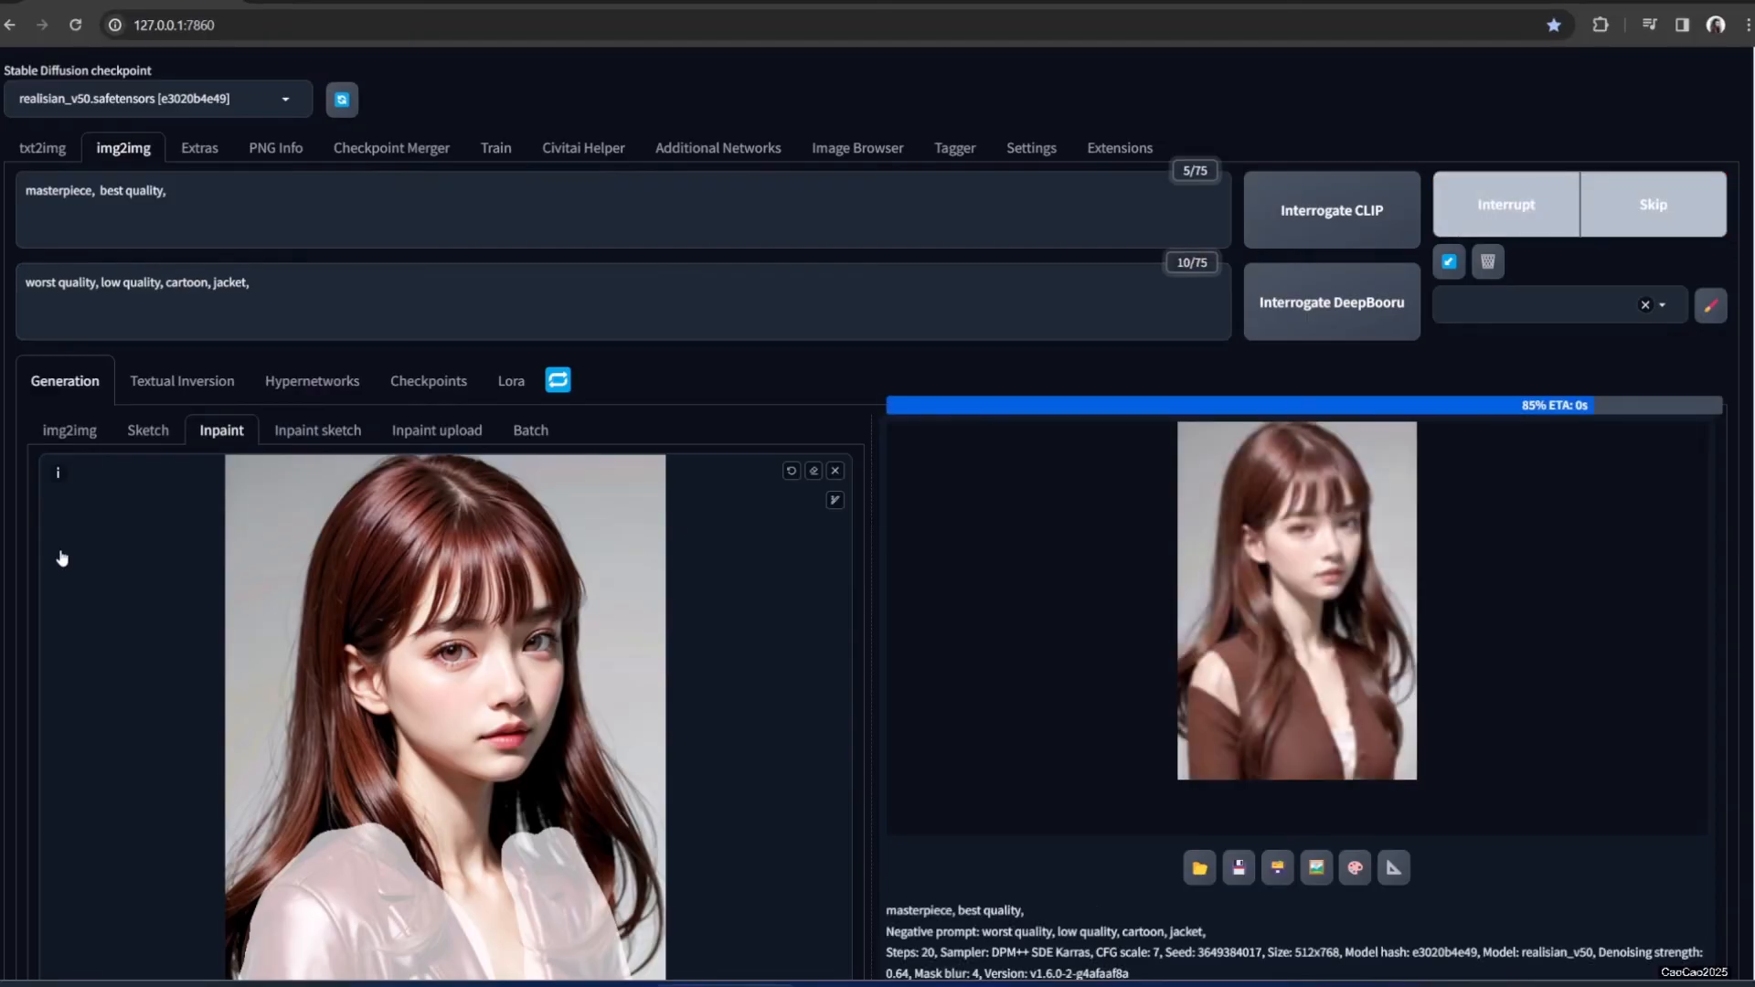
Check the brown cardigan result full size and generate another inpaint
left_click(1254, 706)
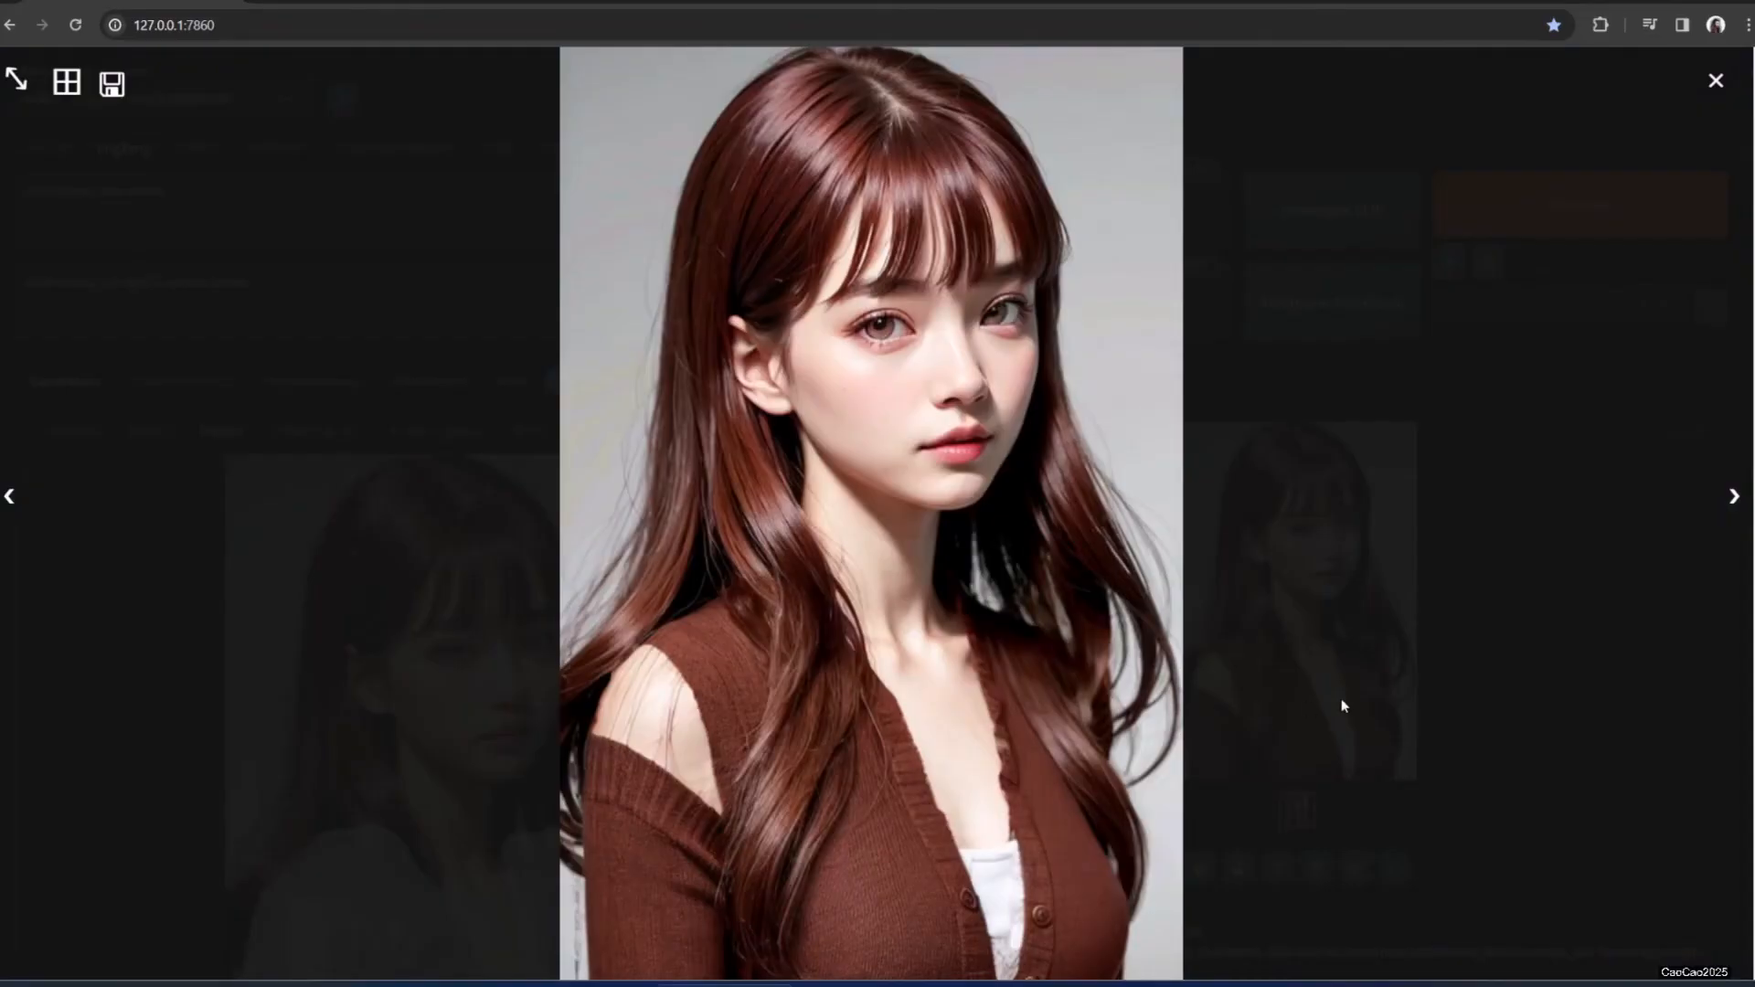
left_click(1534, 745)
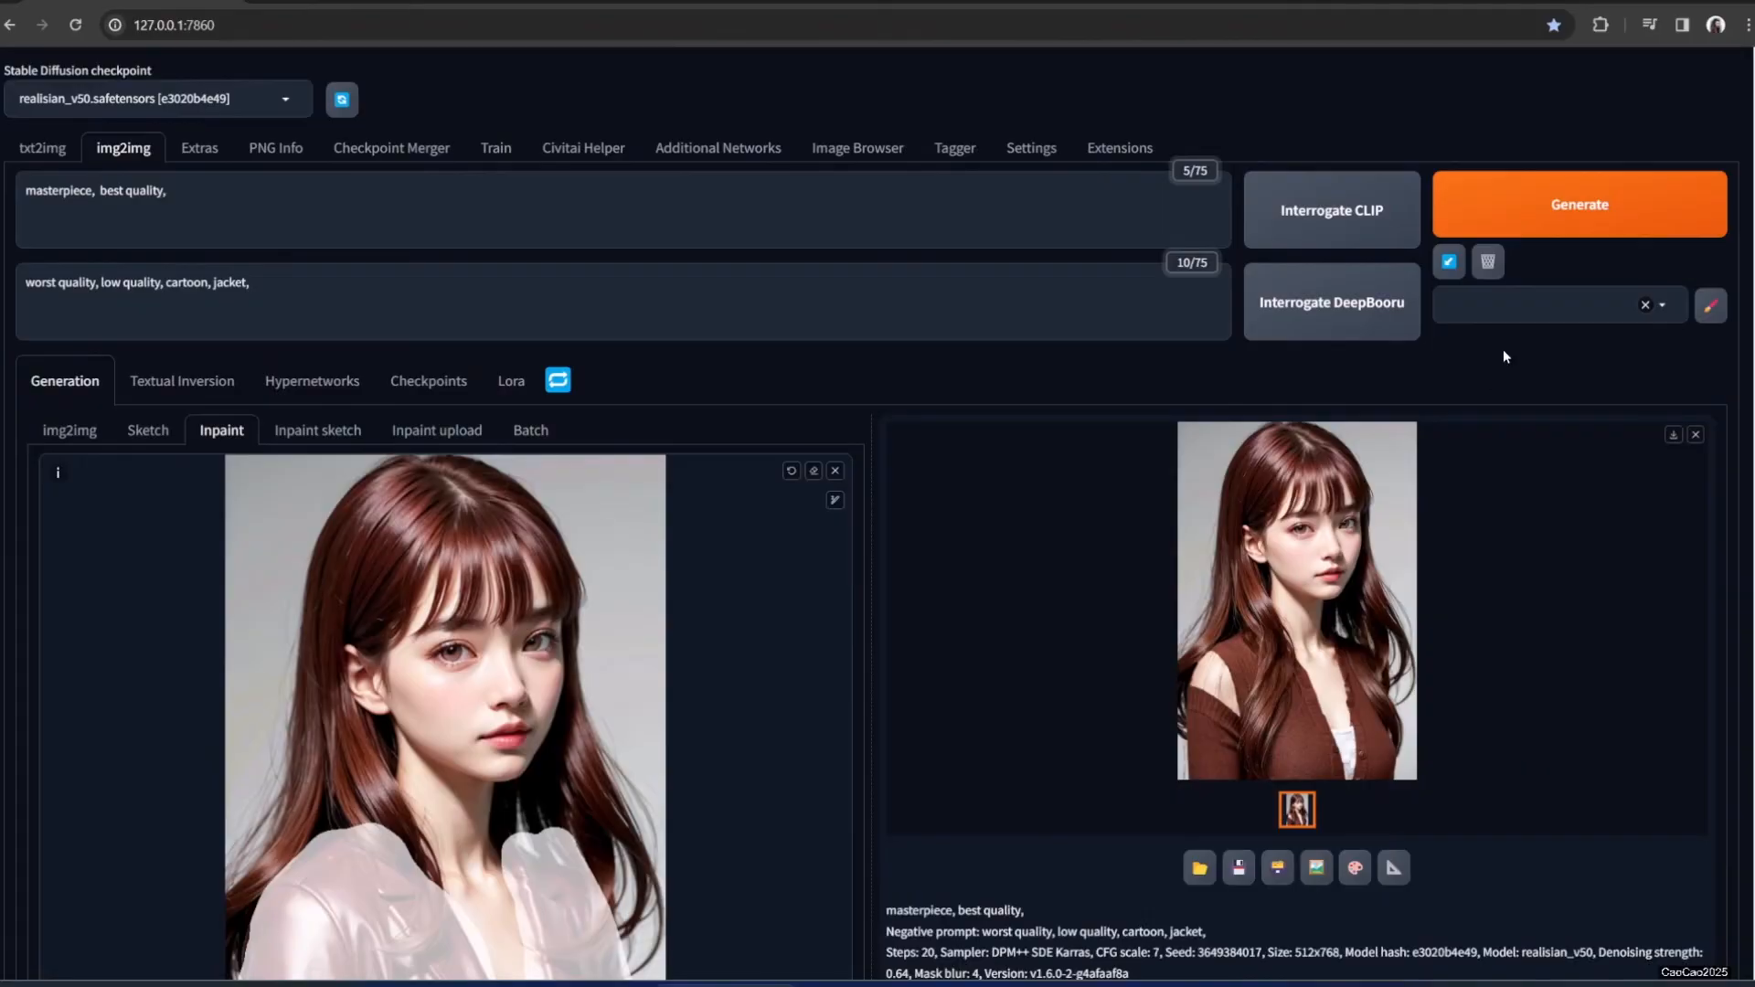
left_click(1513, 224)
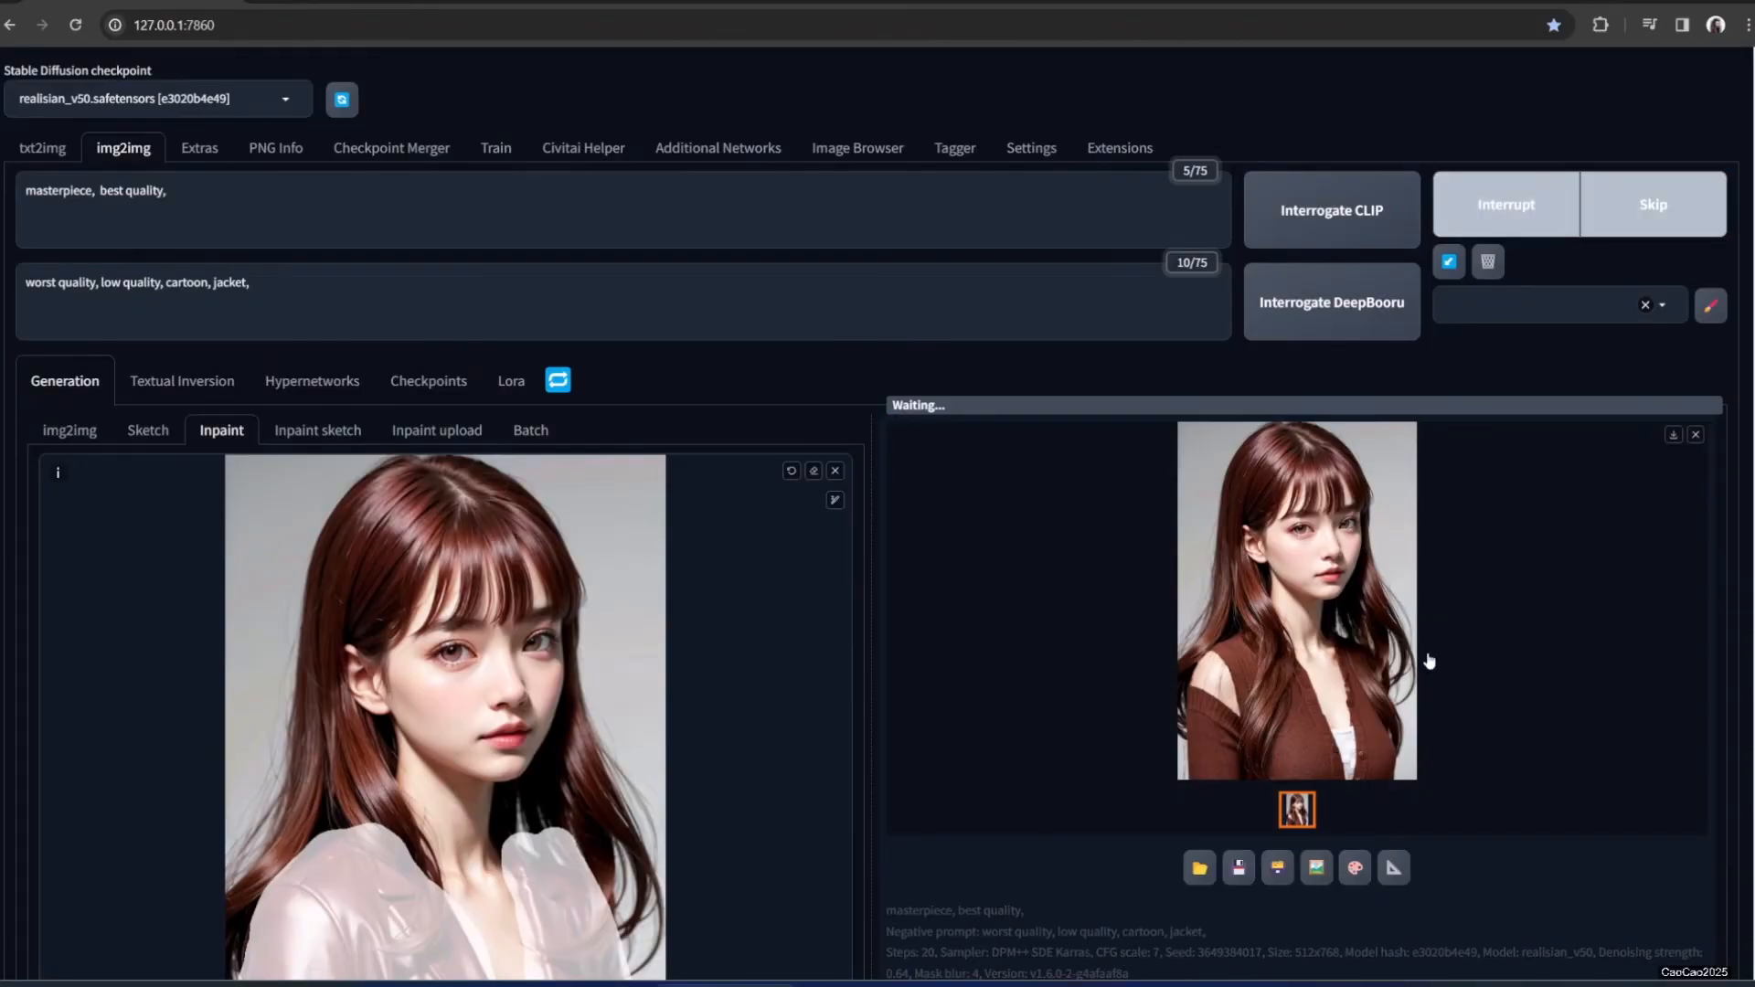
Raise the denoising strength slider to 0.75
scroll(1432, 681, "down", 2)
scroll(1425, 675, "down", 2)
scroll(1203, 666, "down", 7)
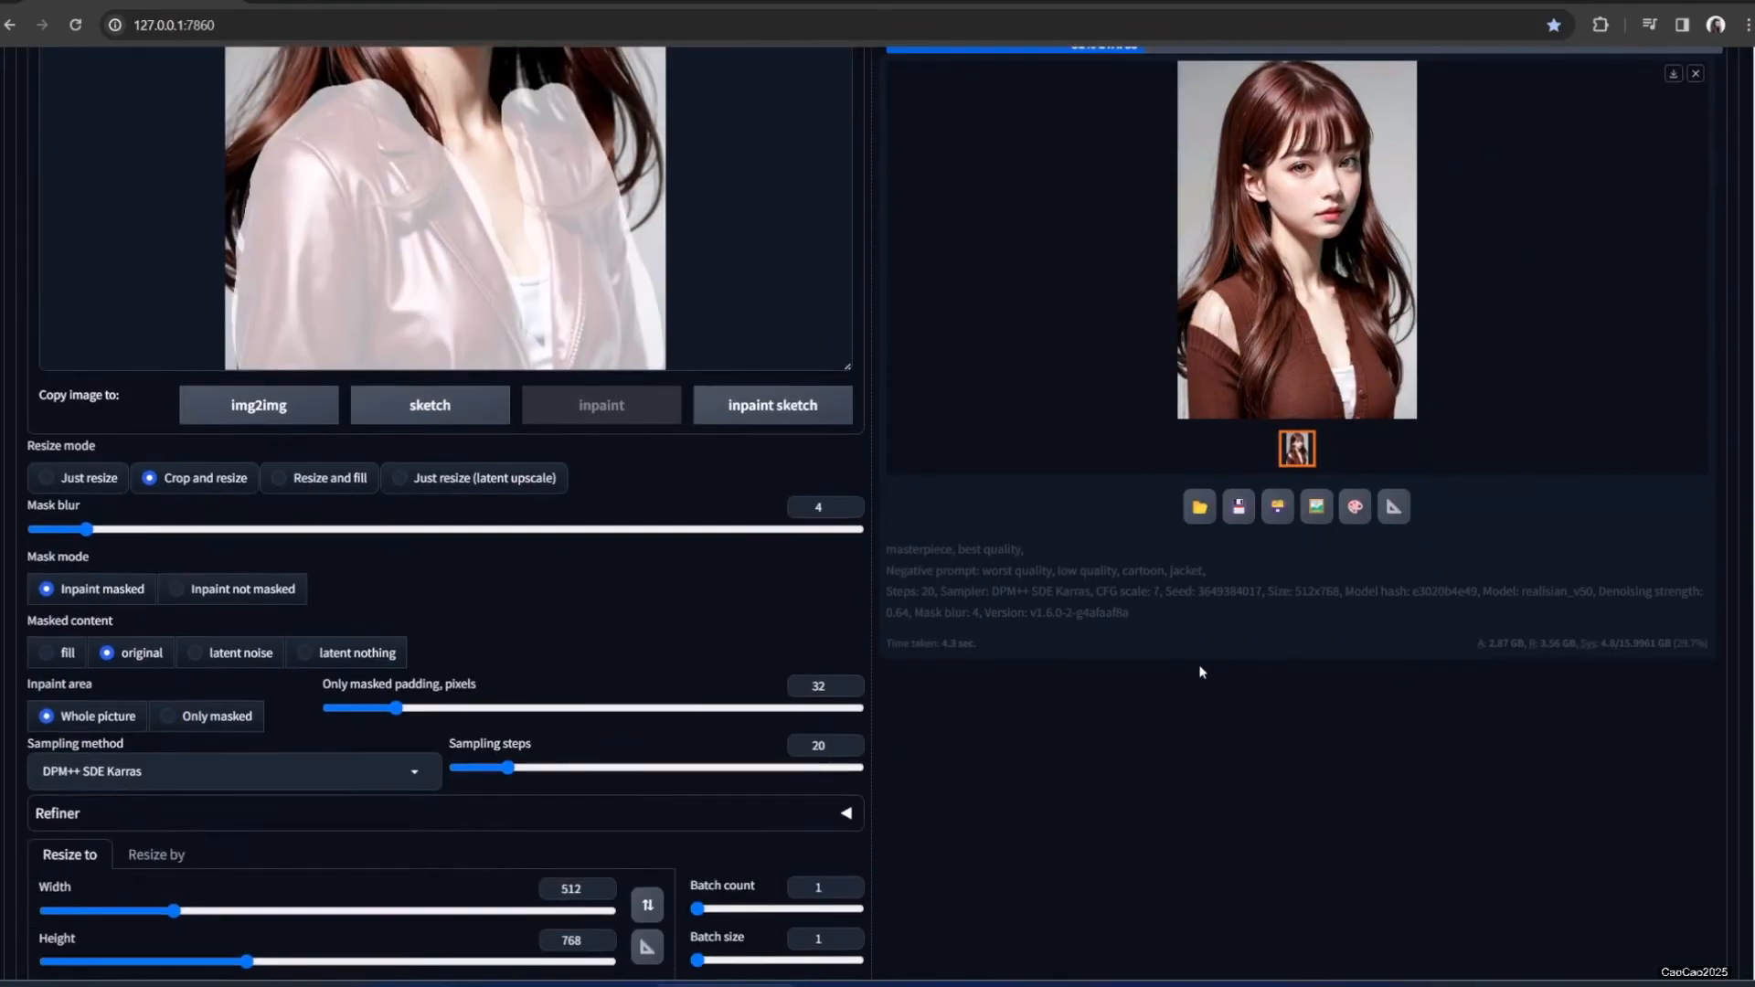
left_click_drag(564, 892, 637, 899)
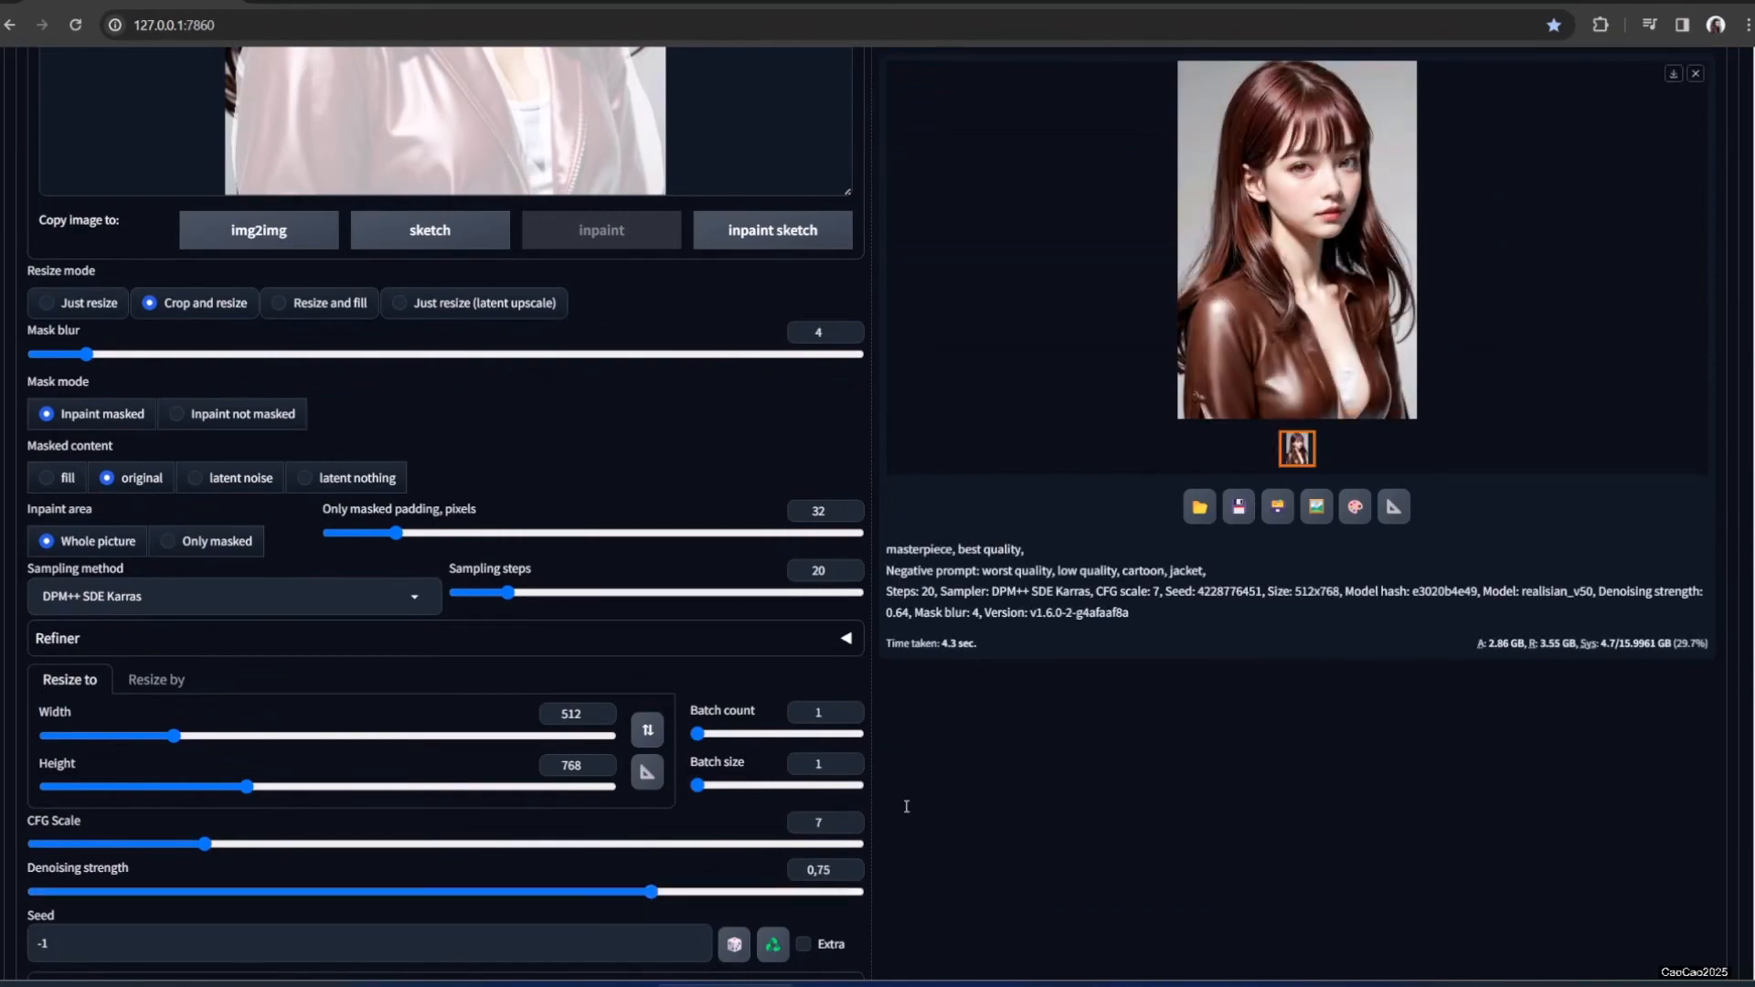
Regenerate at 0.75 denoising to get a sheer black lace top, and view it full size
scroll(1512, 707, "up", 5)
scroll(1508, 700, "up", 4)
left_click(1553, 204)
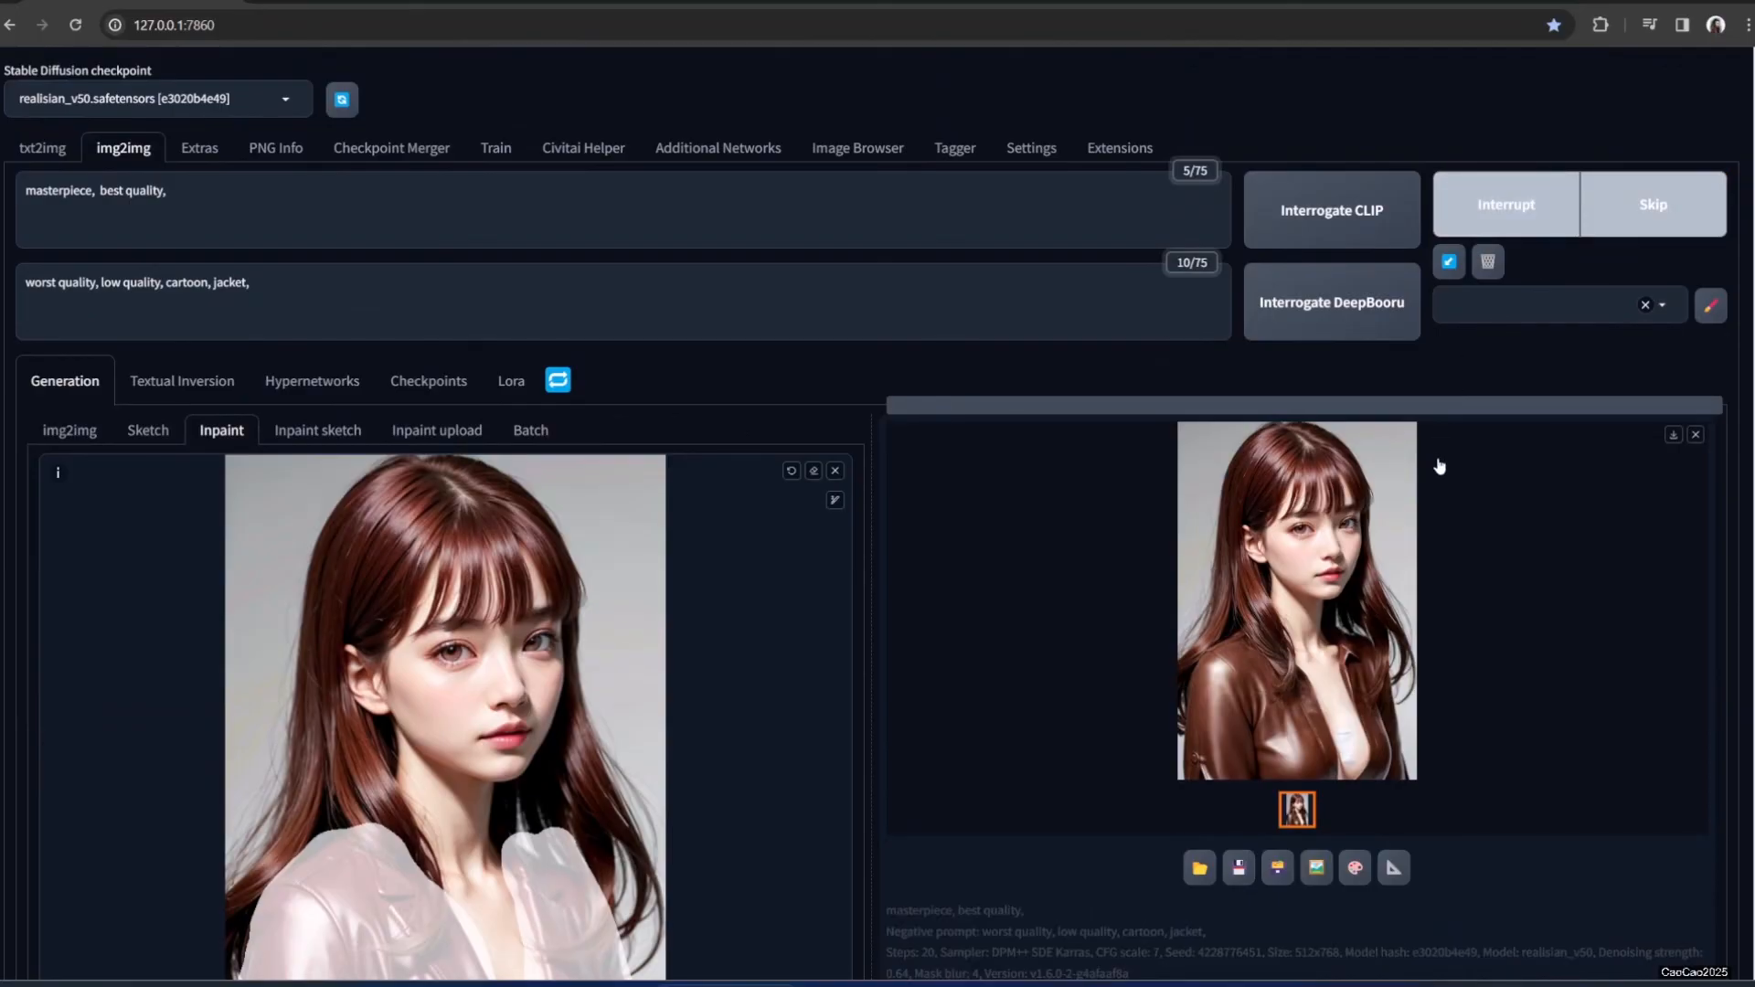
scroll(1439, 466, "down", 10)
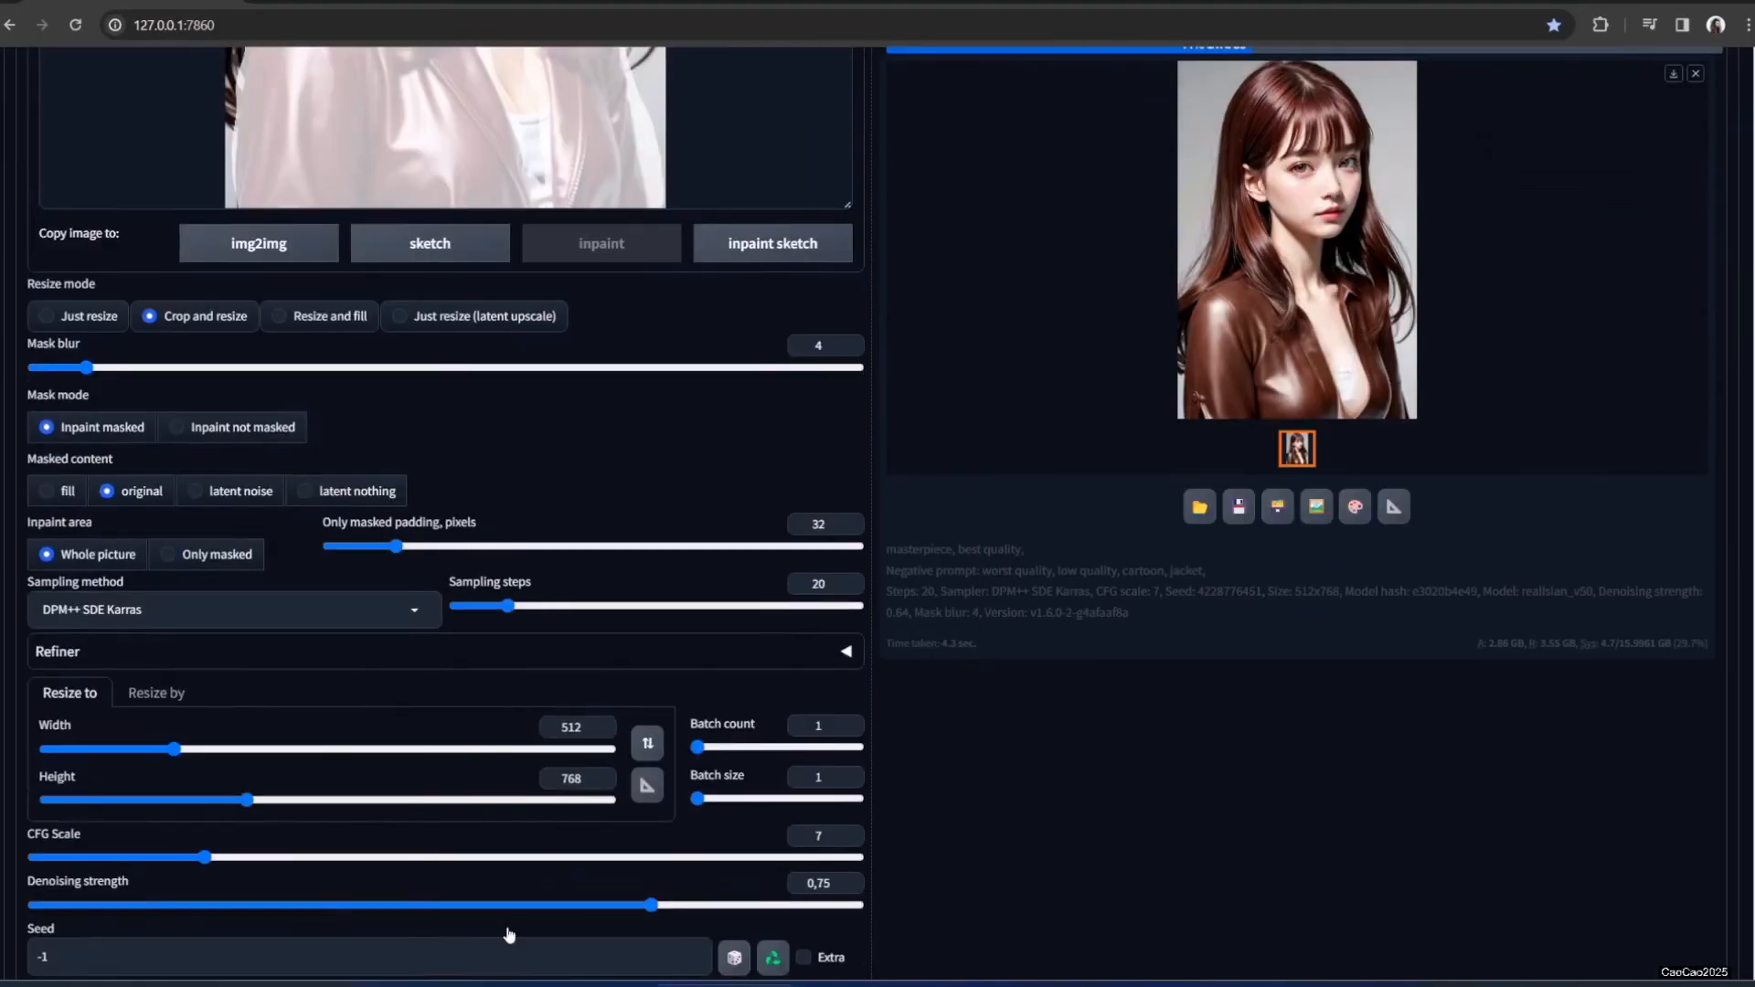
scroll(509, 934, "down", 1)
scroll(1304, 686, "up", 5)
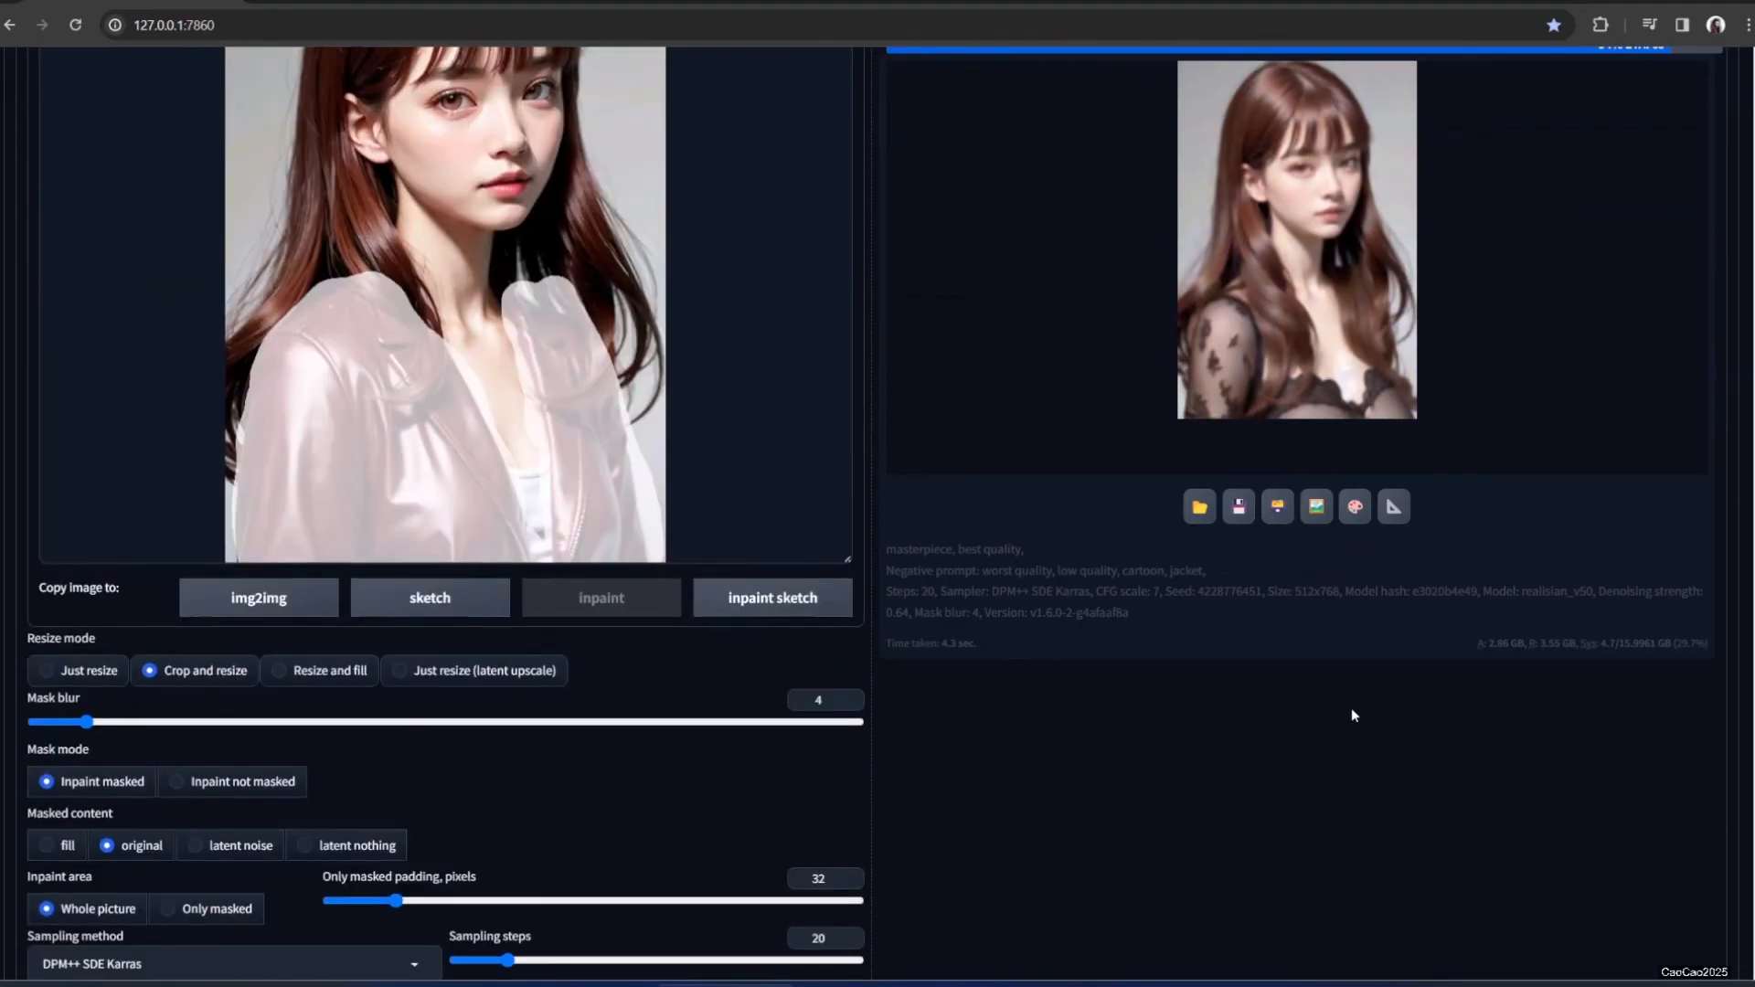
scroll(1207, 715, "up", 3)
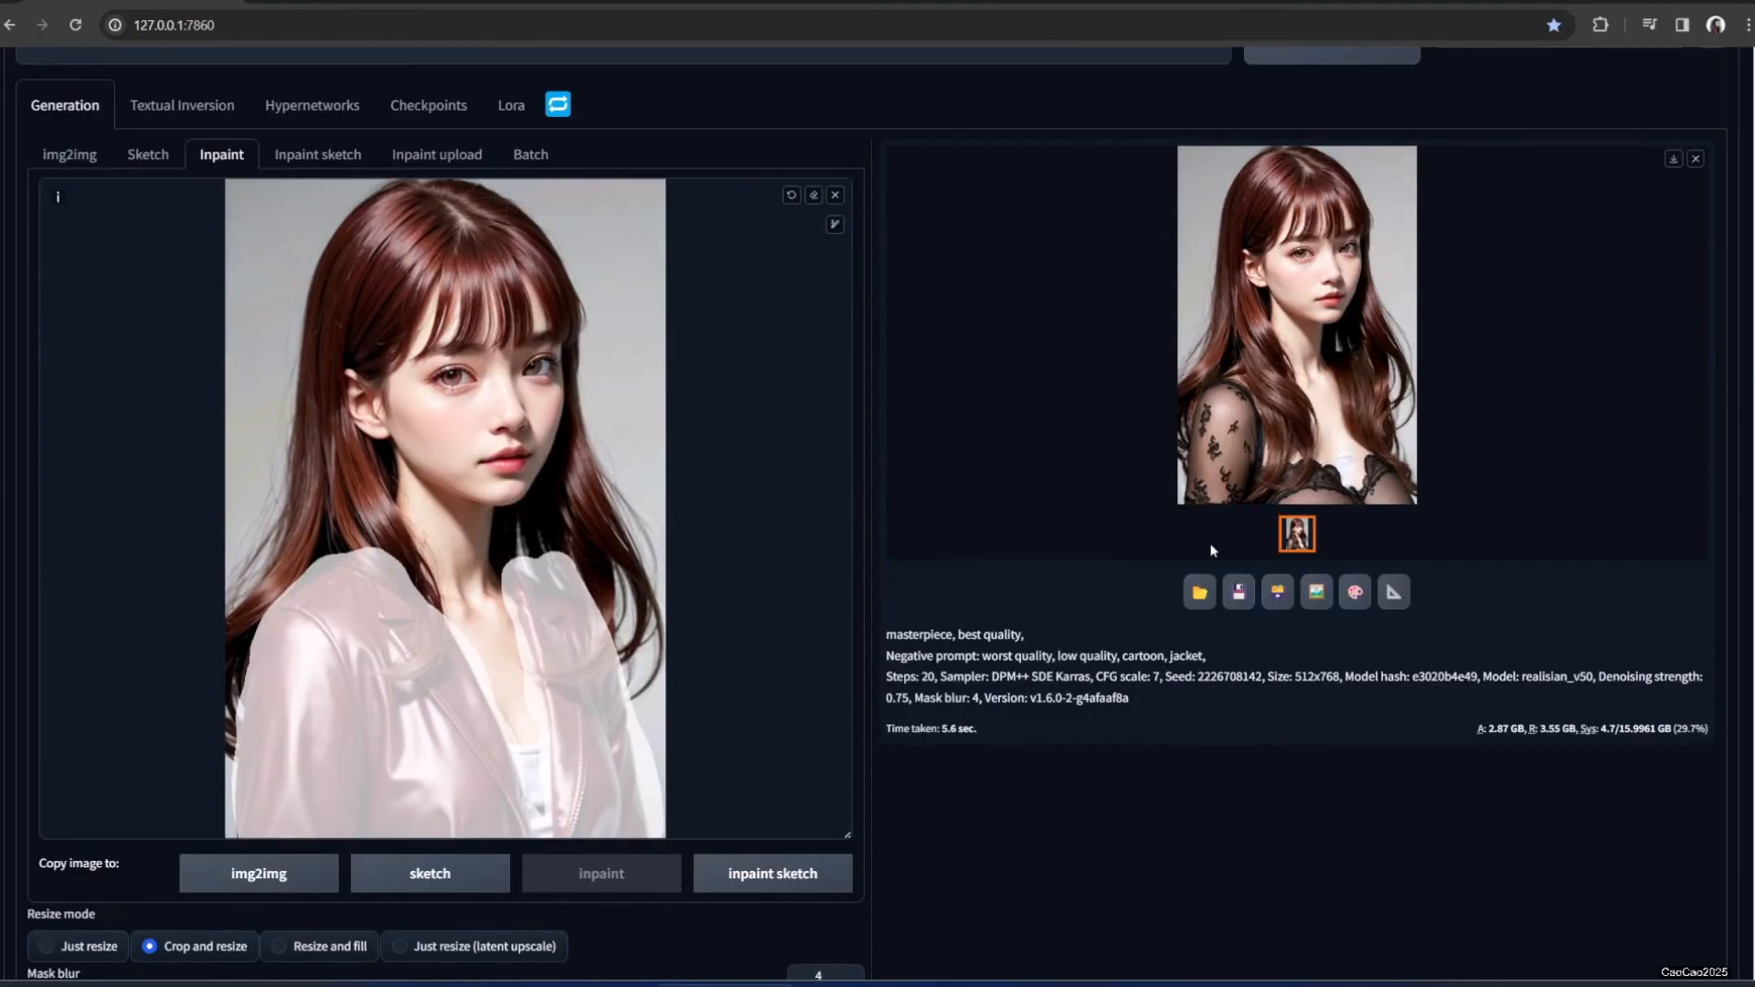
scroll(1124, 572, "up", 3)
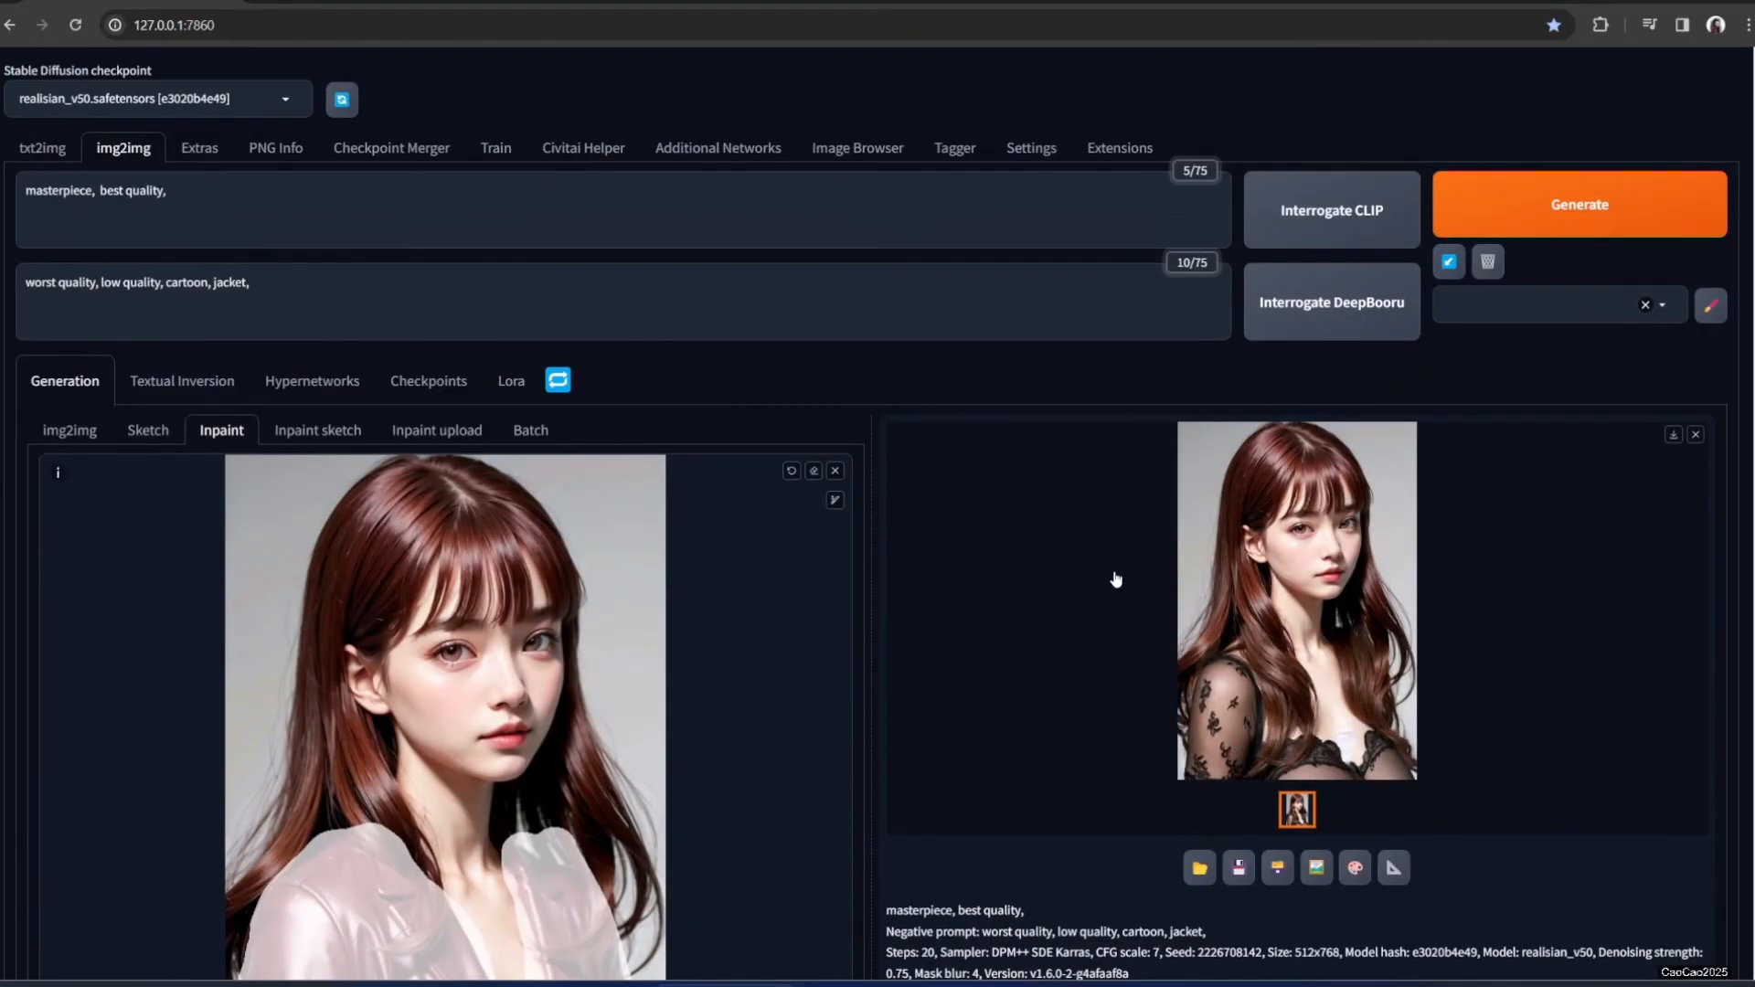
left_click(1292, 674)
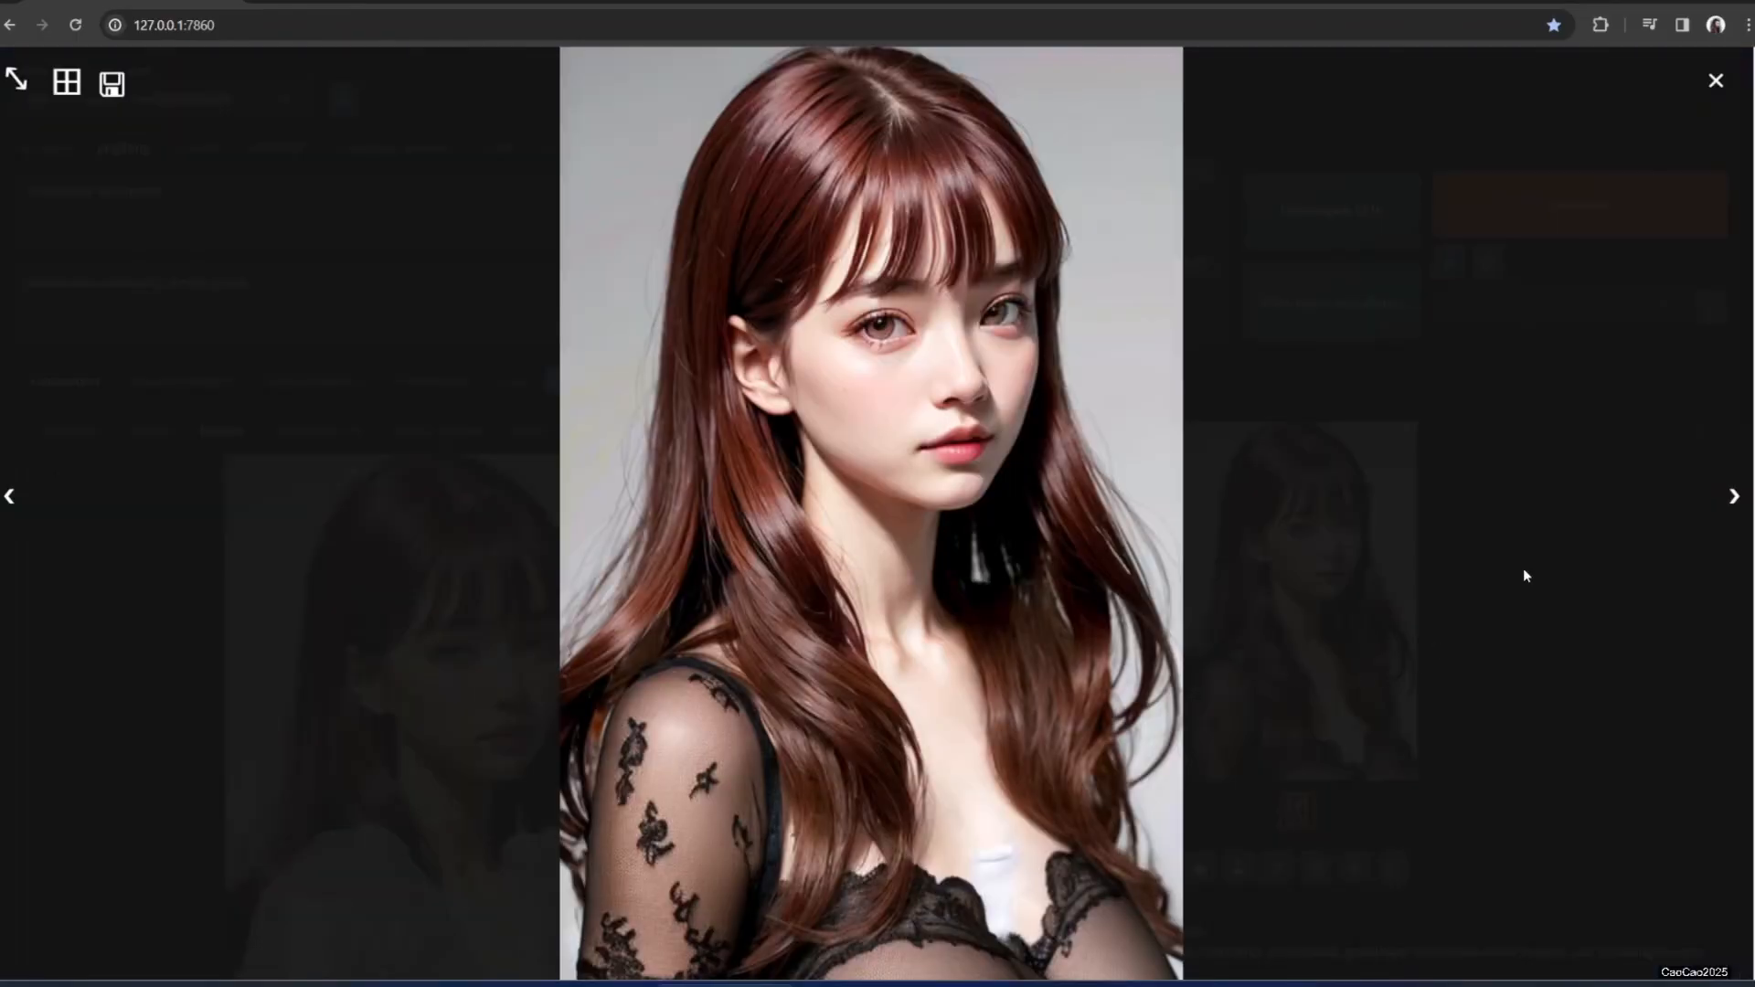
left_click(1511, 509)
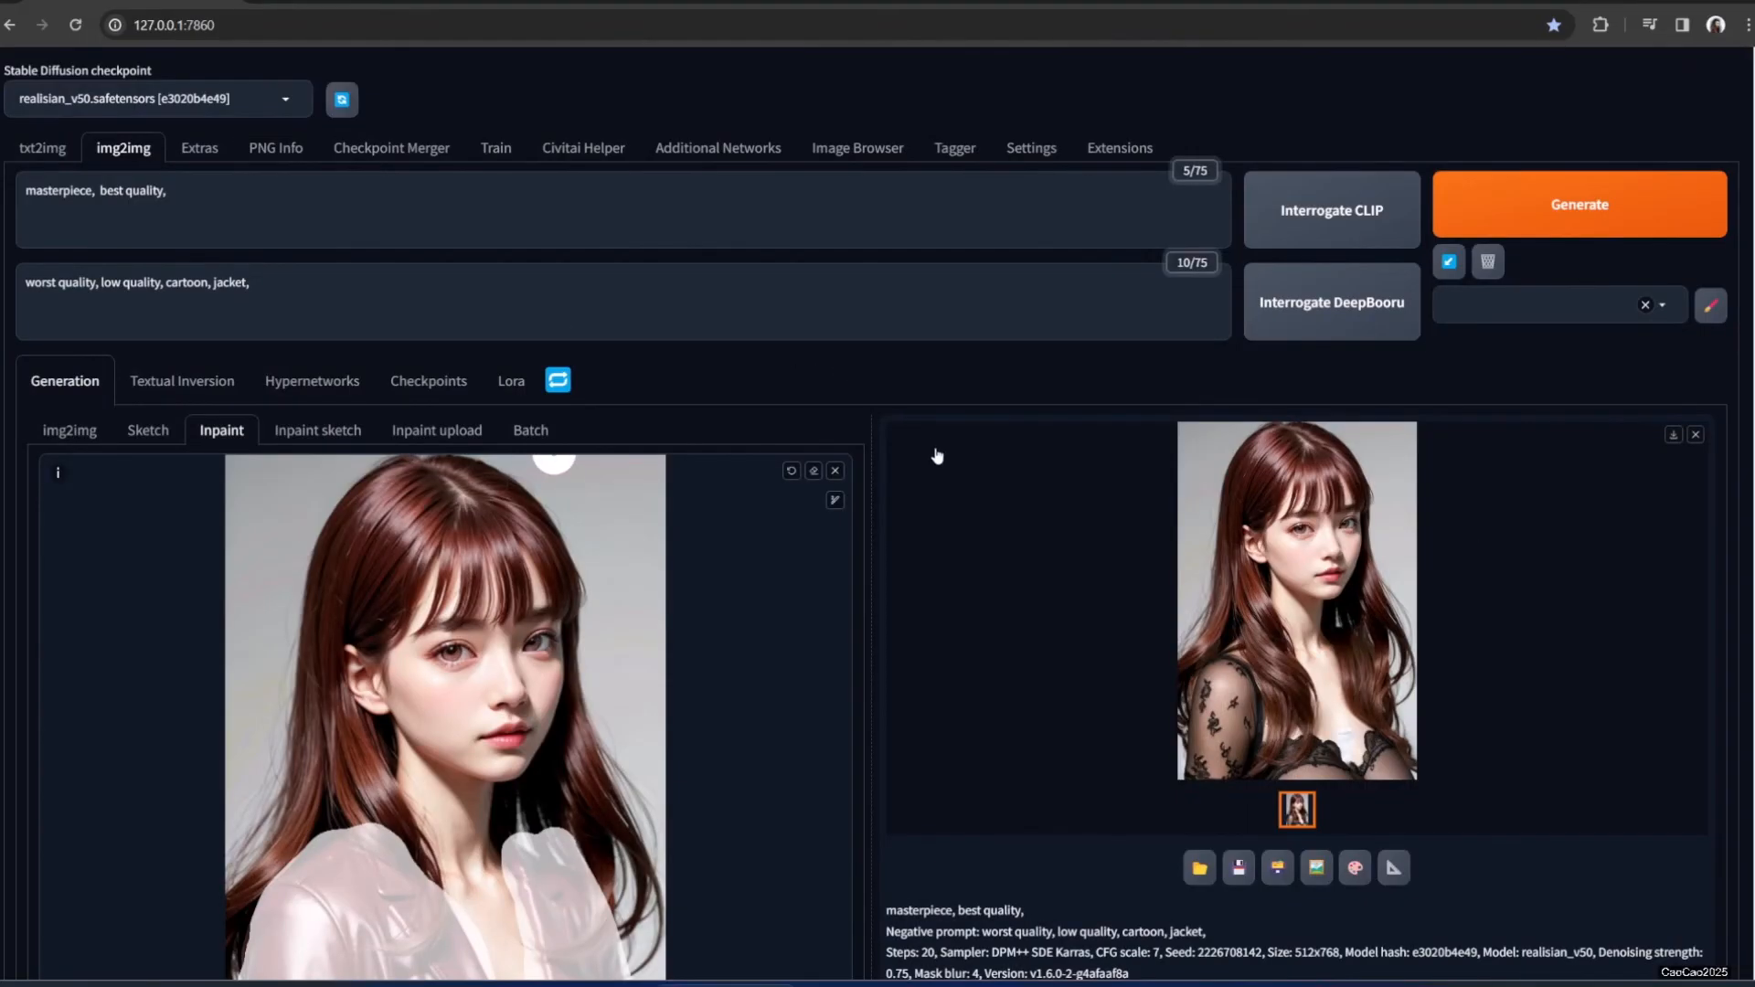
Clear the canvas and load 00003-896853670.png, the red-jacket portrait, for inpainting
left_click(836, 471)
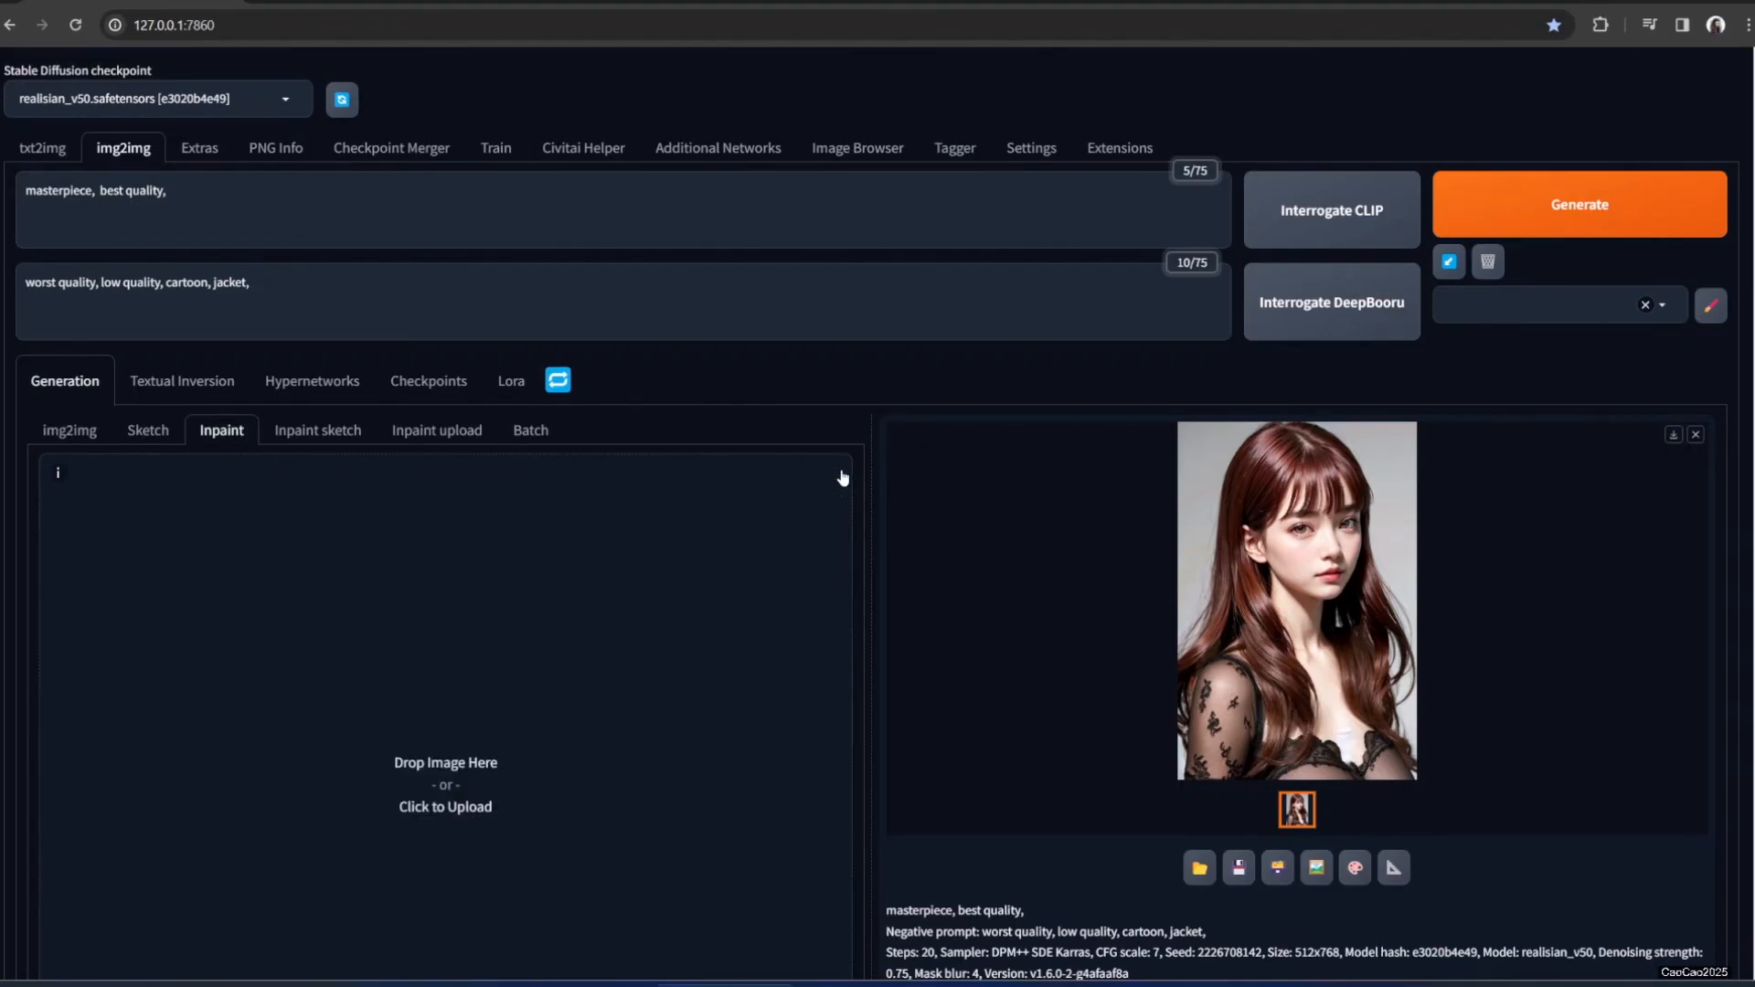
mouse_move(498, 985)
left_click(491, 918)
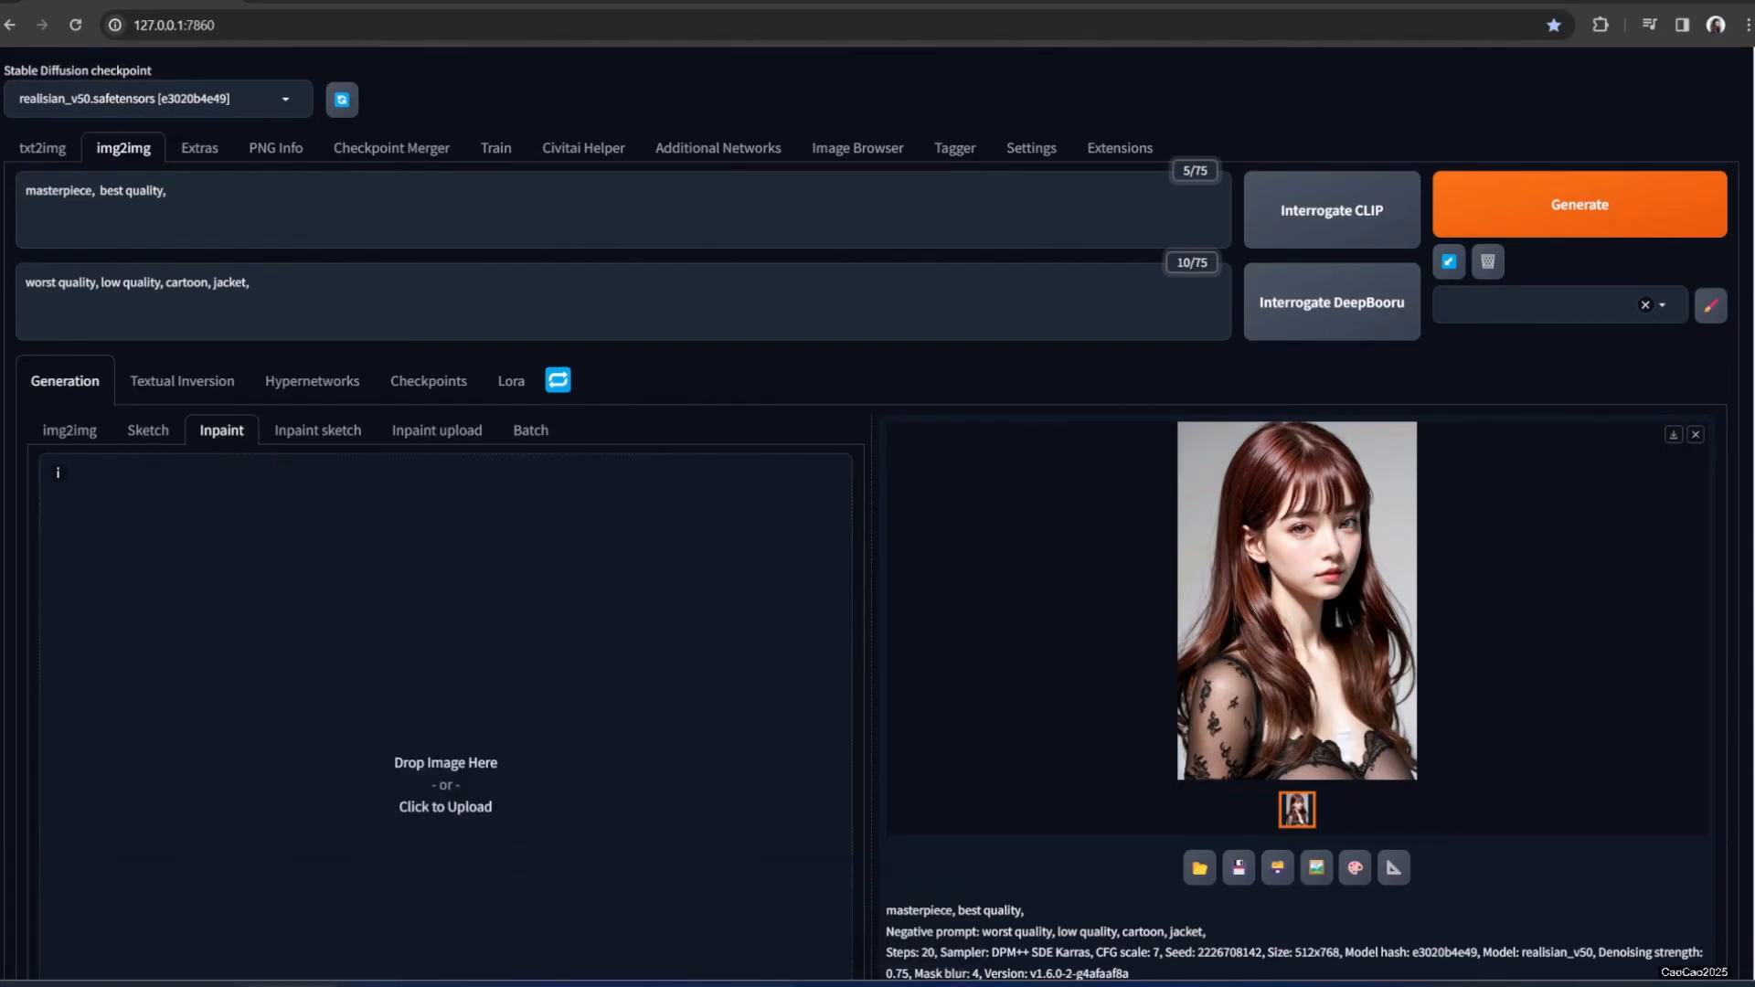
left_click_drag(757, 271, 451, 783)
Brush a mask over the woman's chest and white top
scroll(584, 640, "down", 2)
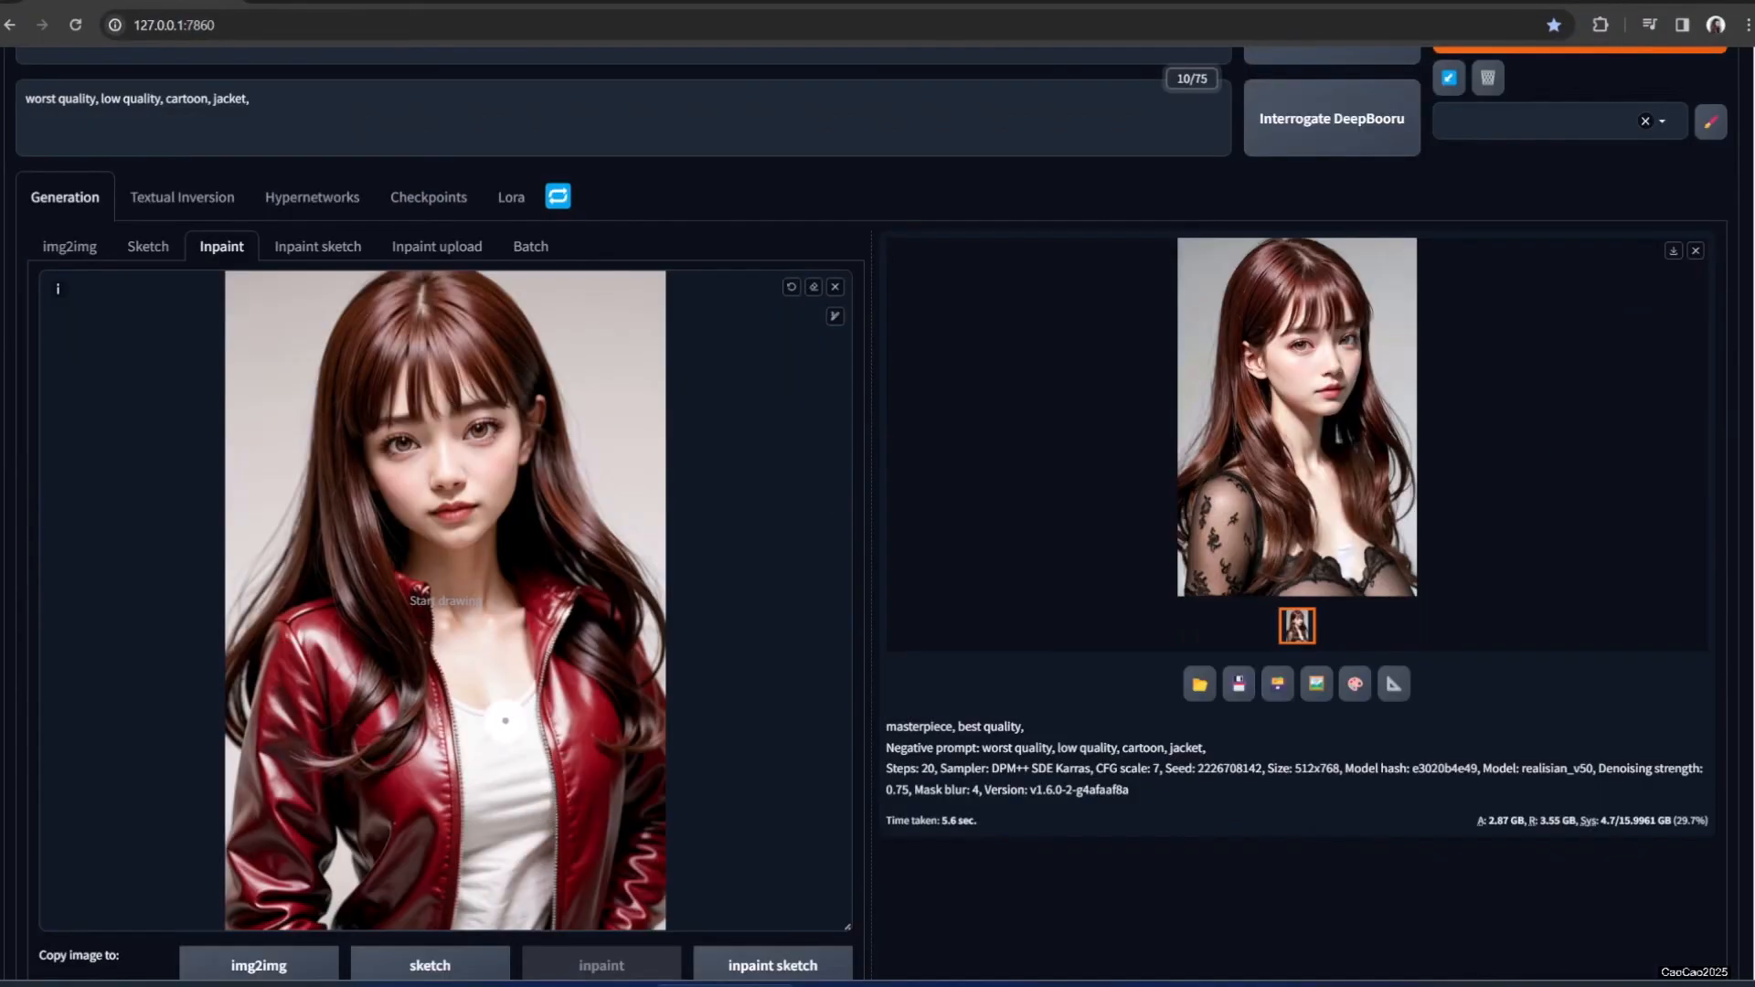
mouse_move(449, 658)
left_mouse_down()
mouse_move(504, 708)
mouse_move(532, 666)
mouse_move(506, 704)
mouse_move(449, 711)
mouse_move(508, 701)
mouse_move(487, 816)
mouse_move(468, 747)
mouse_move(488, 754)
mouse_move(535, 694)
mouse_move(538, 825)
mouse_move(536, 779)
mouse_move(512, 858)
mouse_move(493, 822)
mouse_move(485, 914)
mouse_move(476, 931)
mouse_move(465, 919)
mouse_move(469, 886)
mouse_move(531, 887)
mouse_move(503, 809)
mouse_move(537, 907)
mouse_move(468, 916)
left_mouse_up()
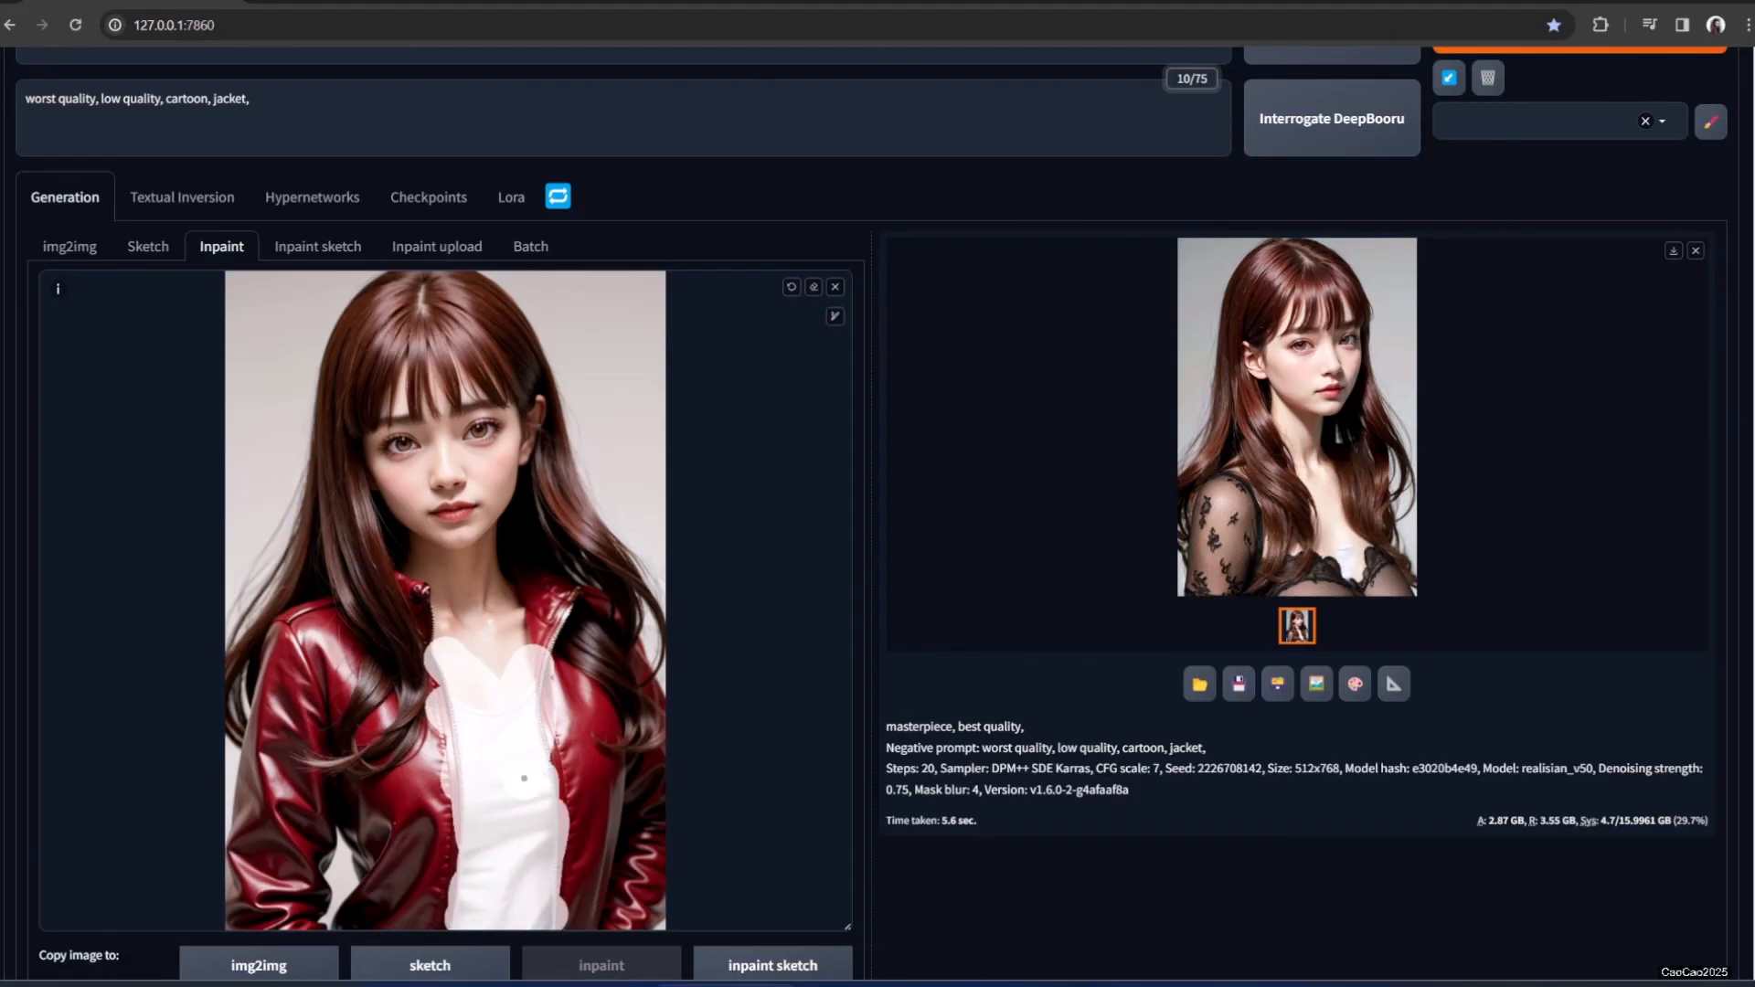
scroll(403, 462, "up", 2)
Replace 'jacket' with 'cleavage' in the negative prompt and generate
left_click(327, 300)
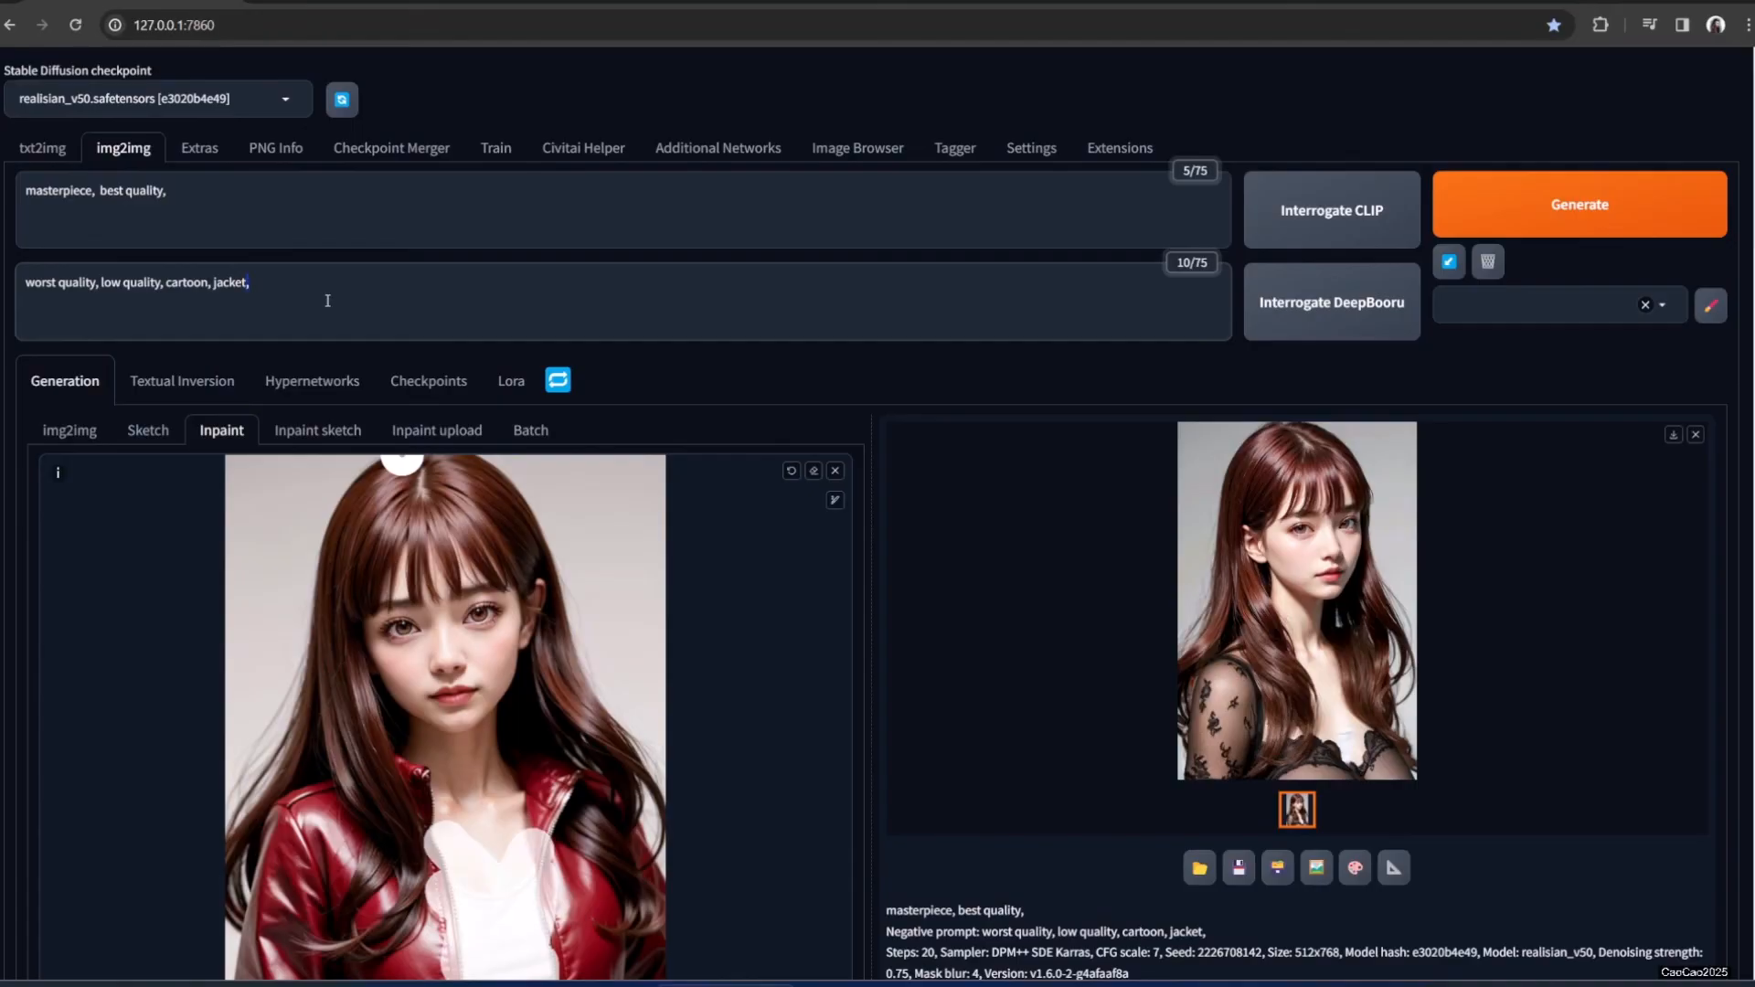
key("ctrl+shift+Left")
type("clea")
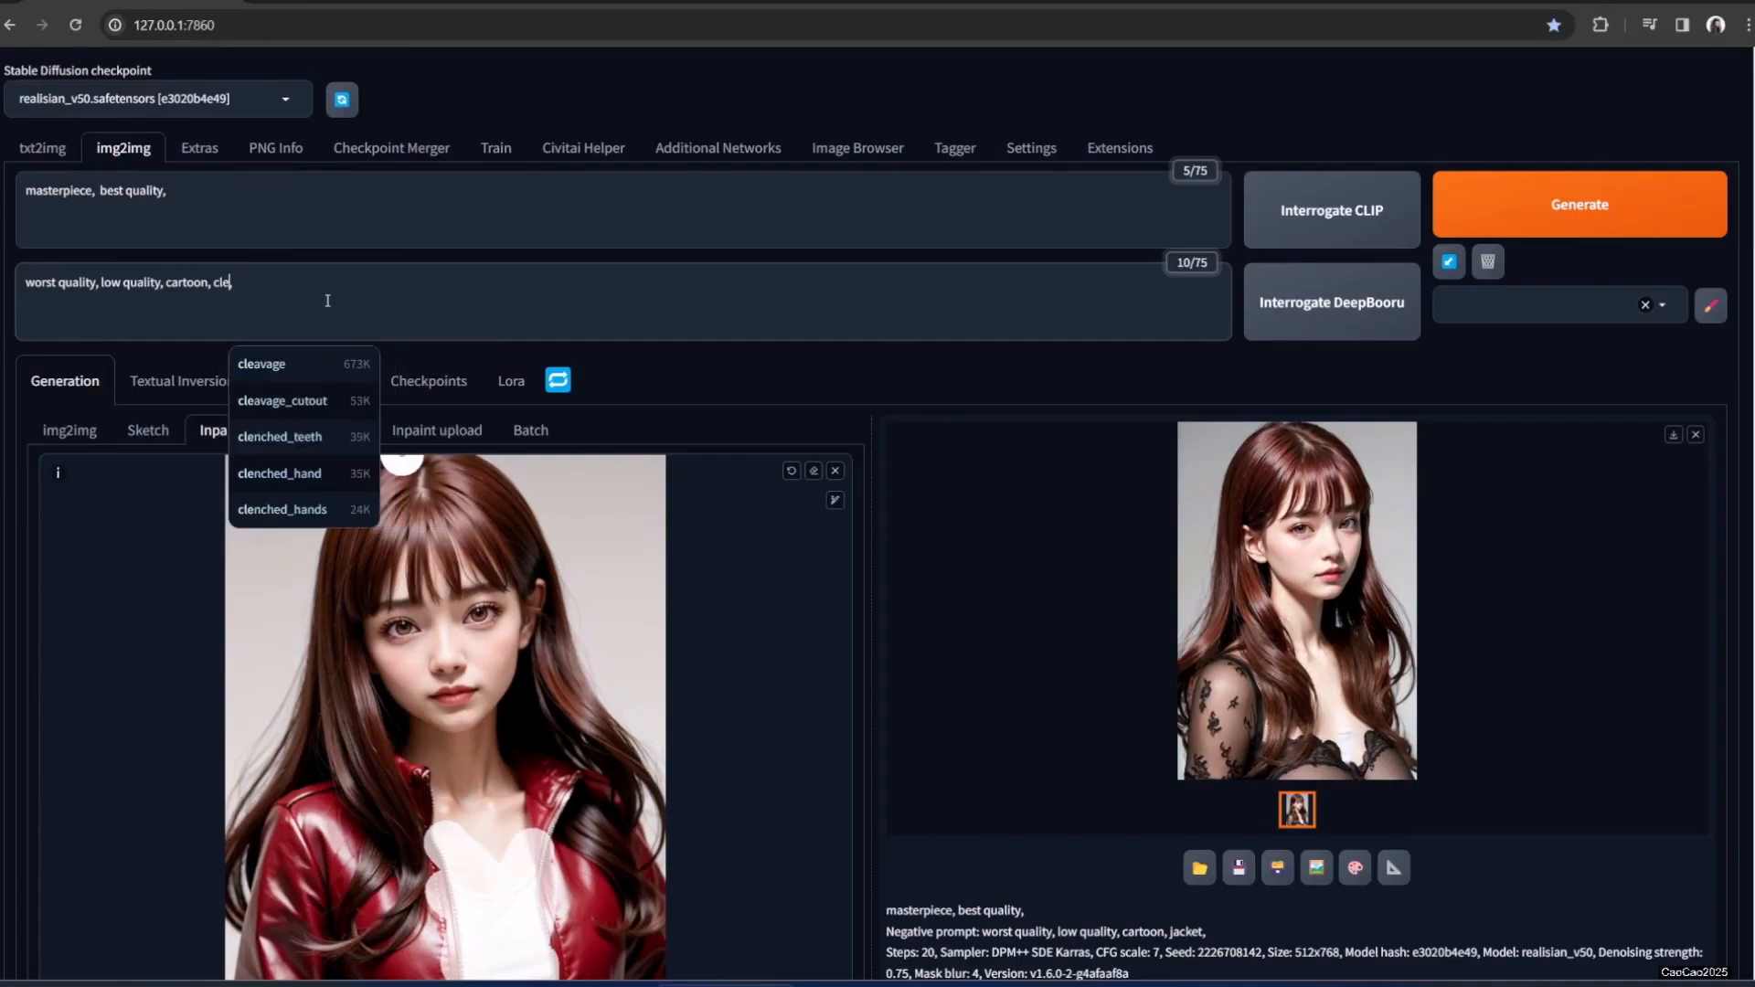
left_click(342, 377)
left_click(1517, 205)
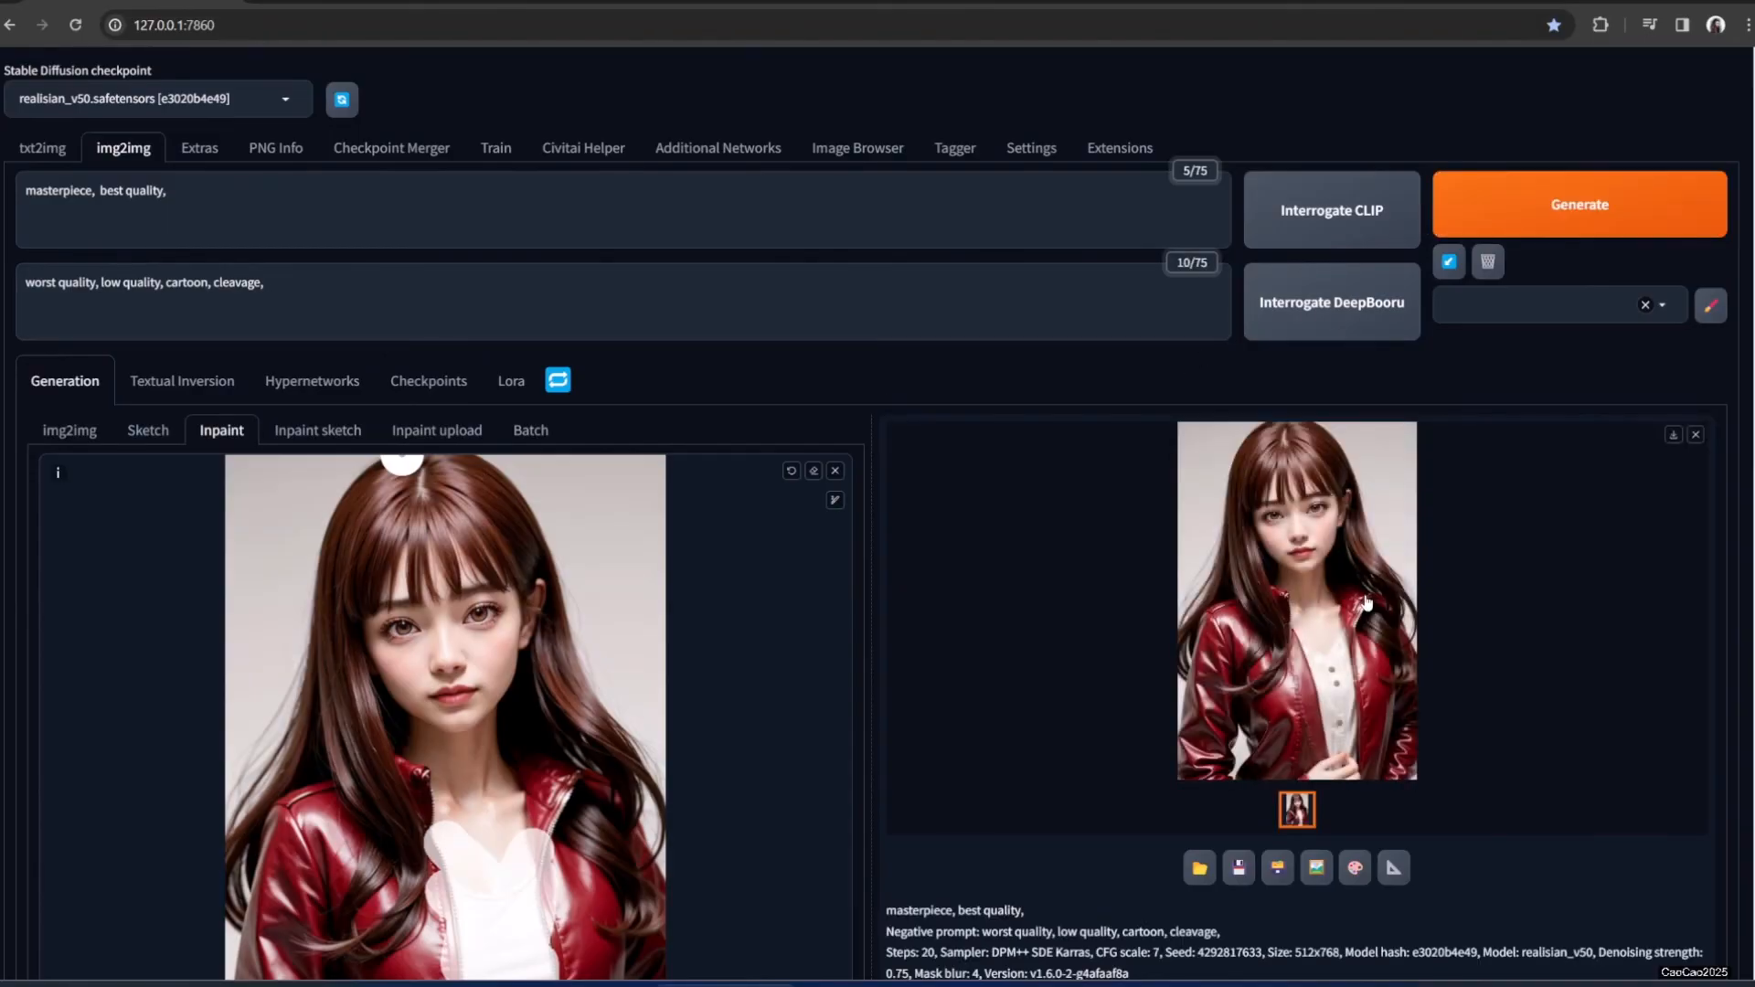
Inspect the buttoned white blouse under the red jacket full size
left_click(1313, 596)
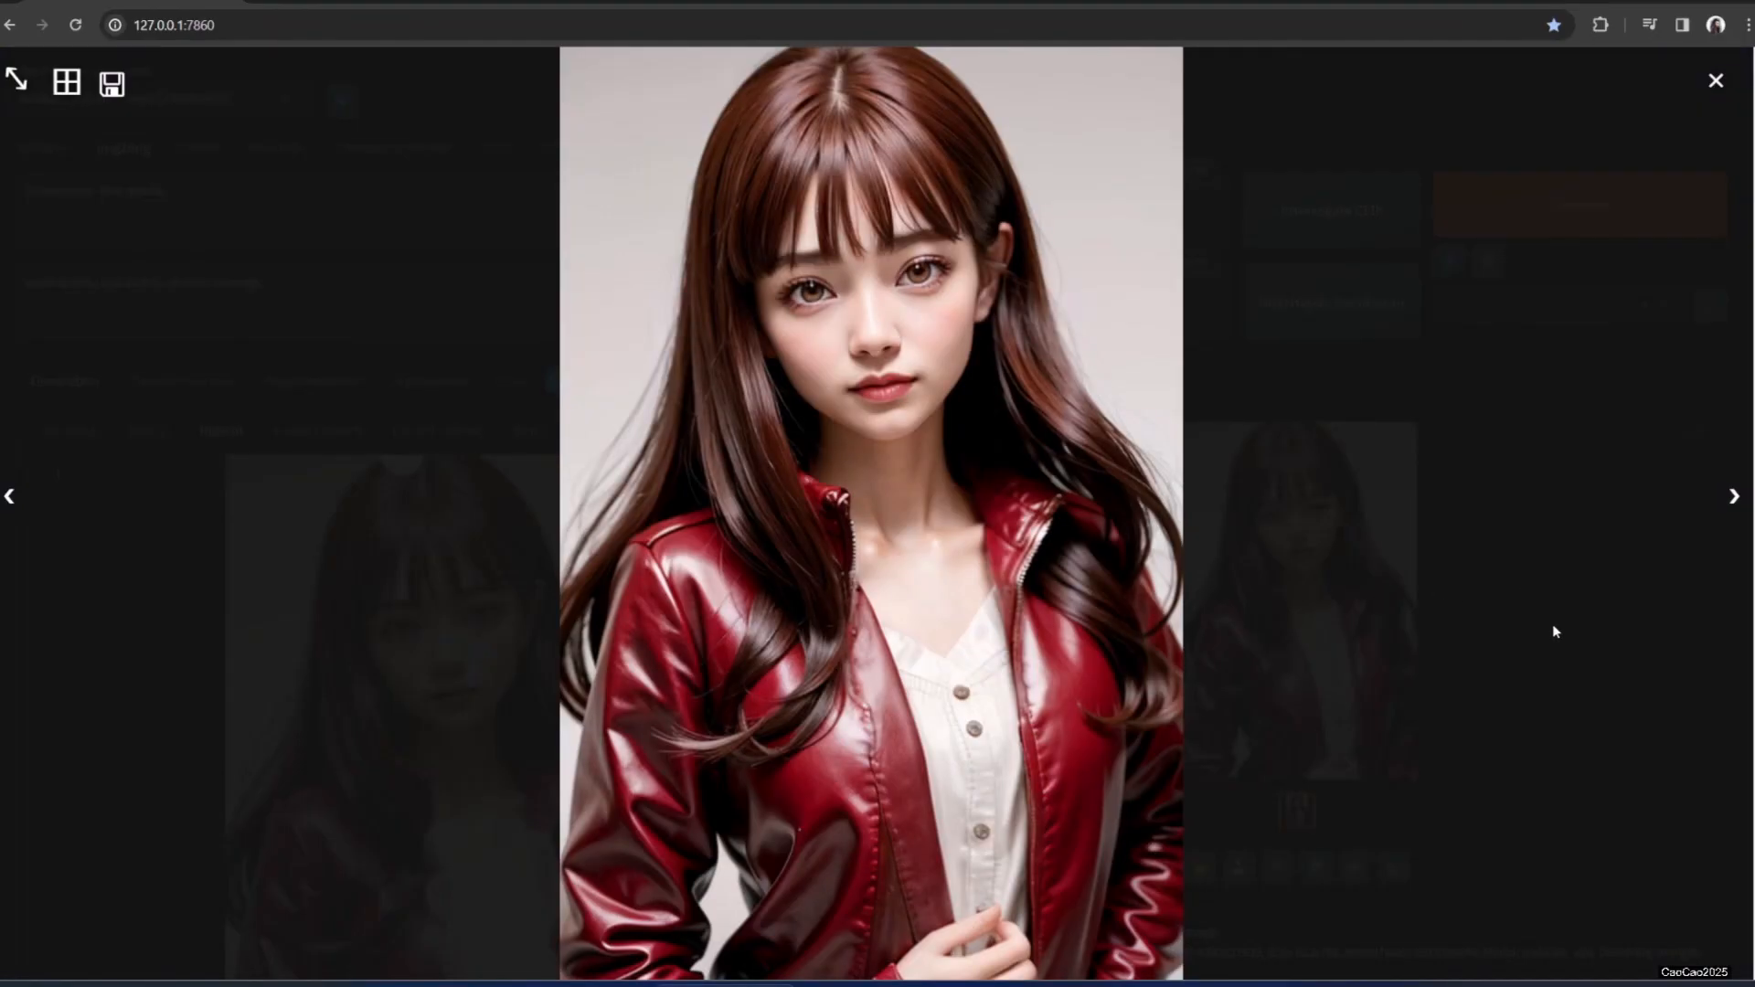
left_click(1494, 615)
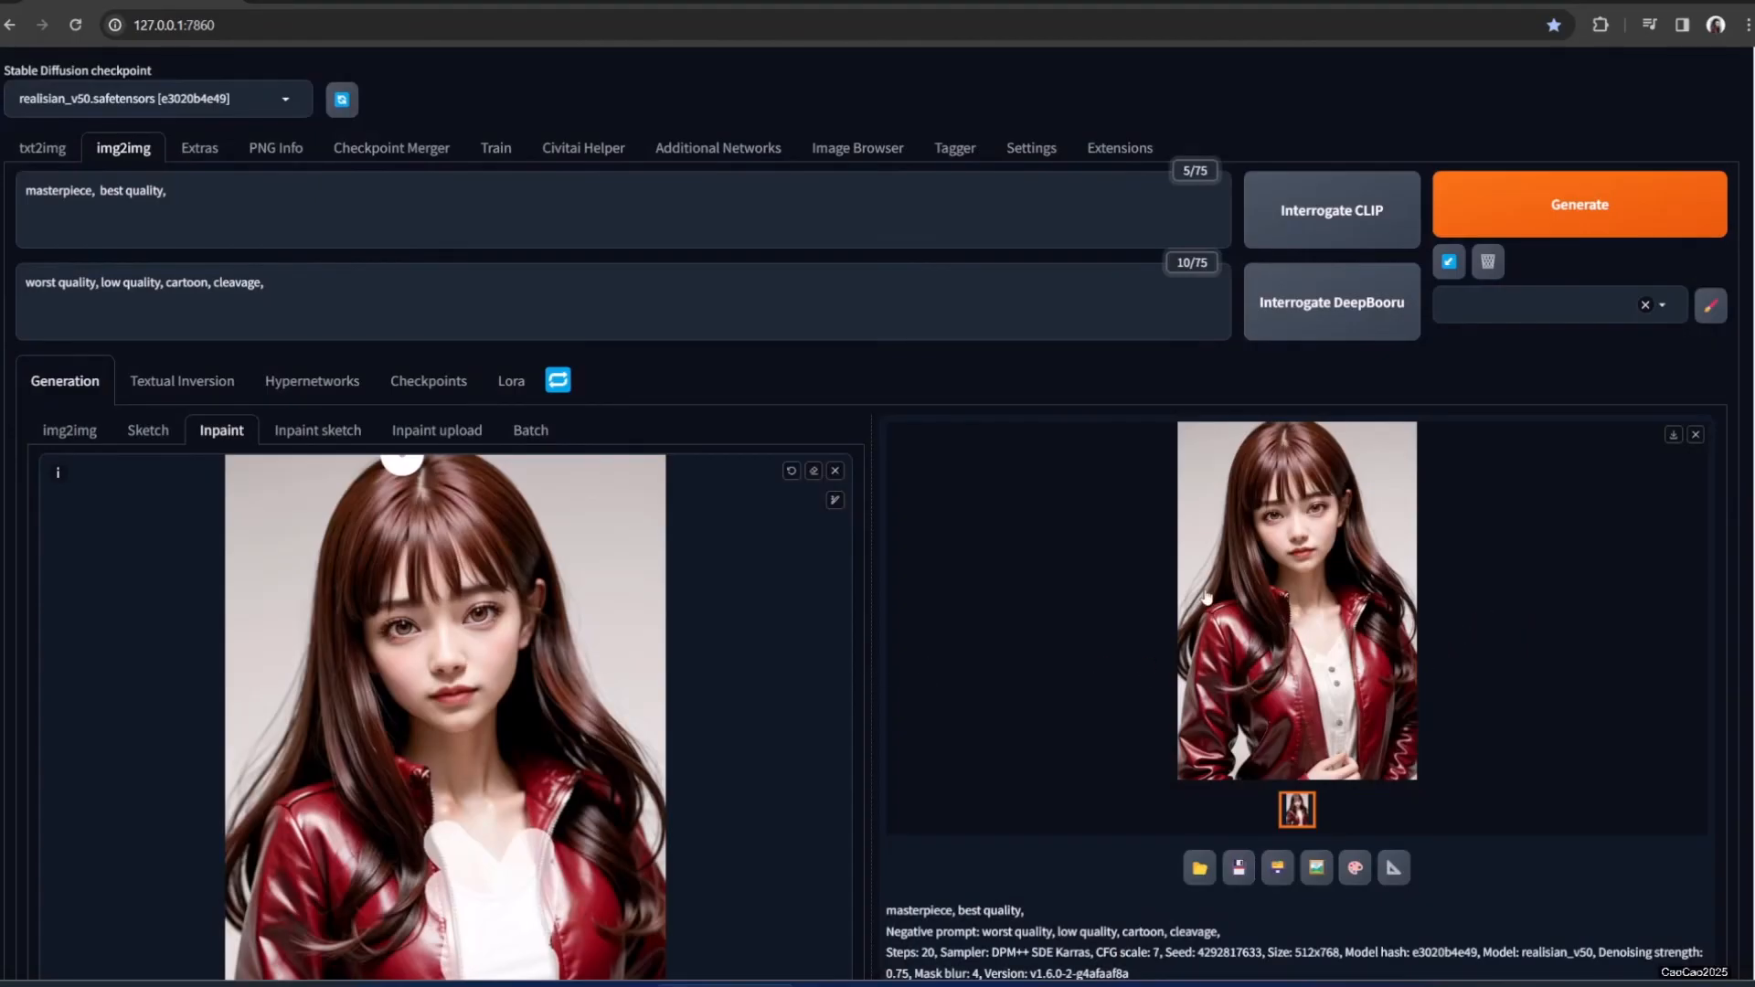
left_click(1240, 574)
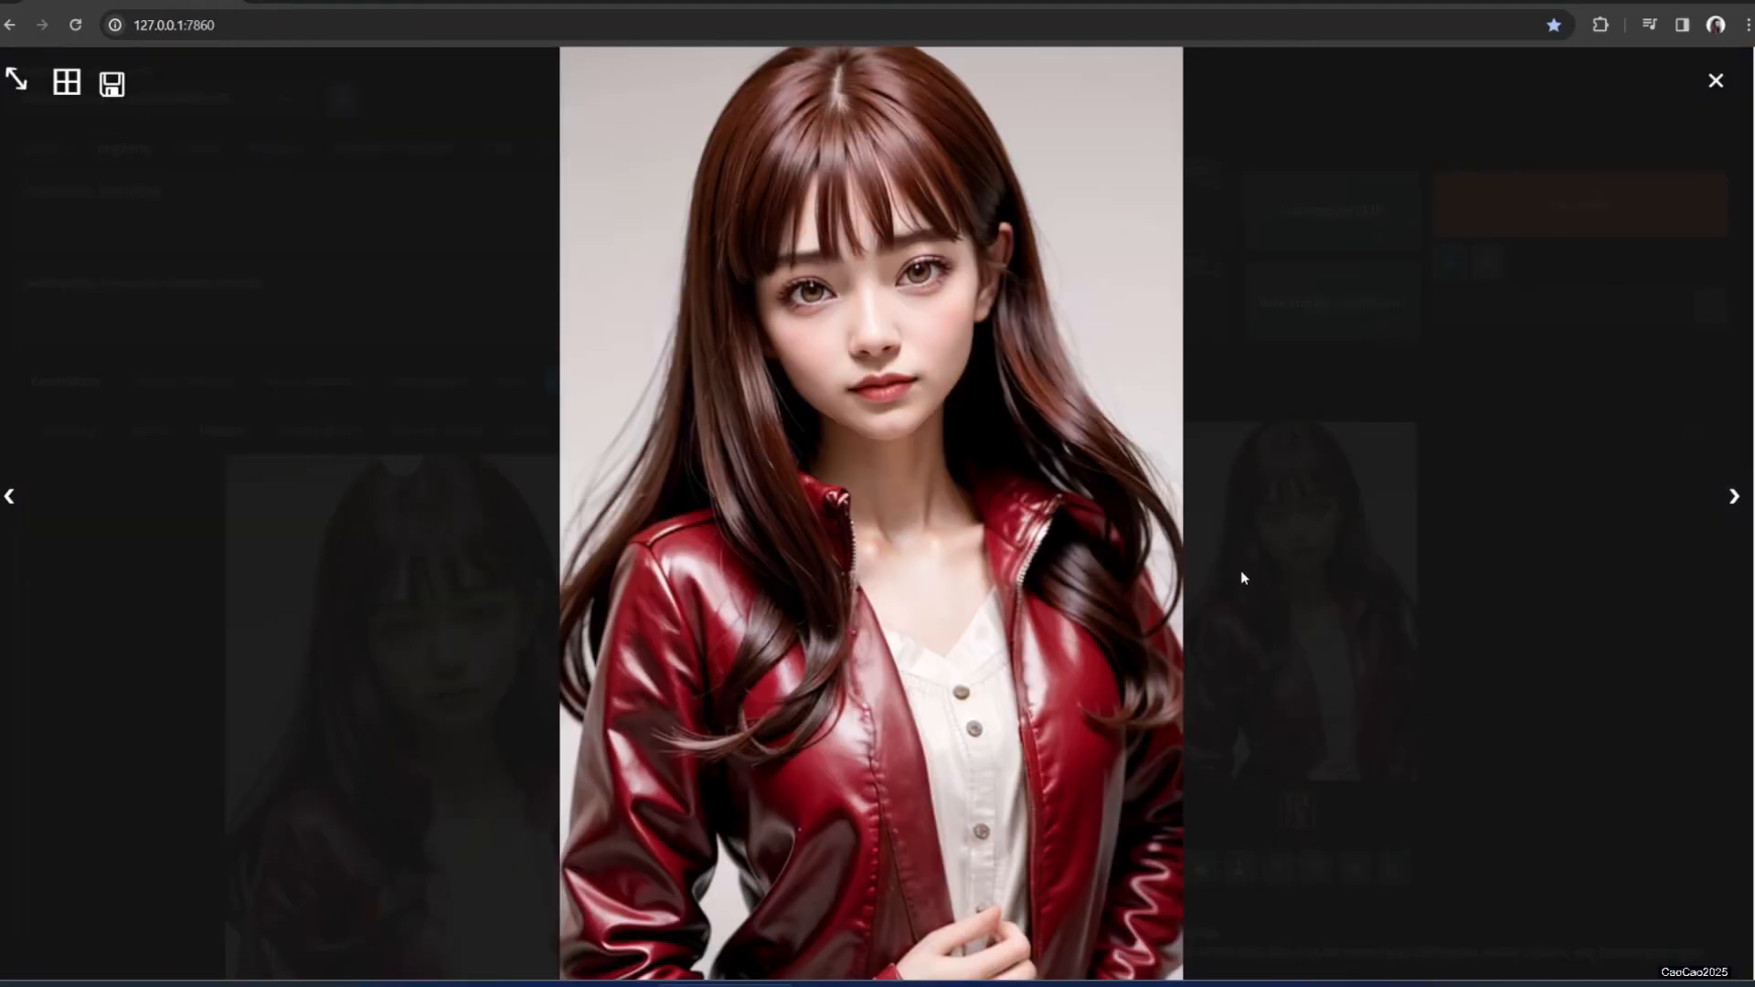
left_click(1522, 596)
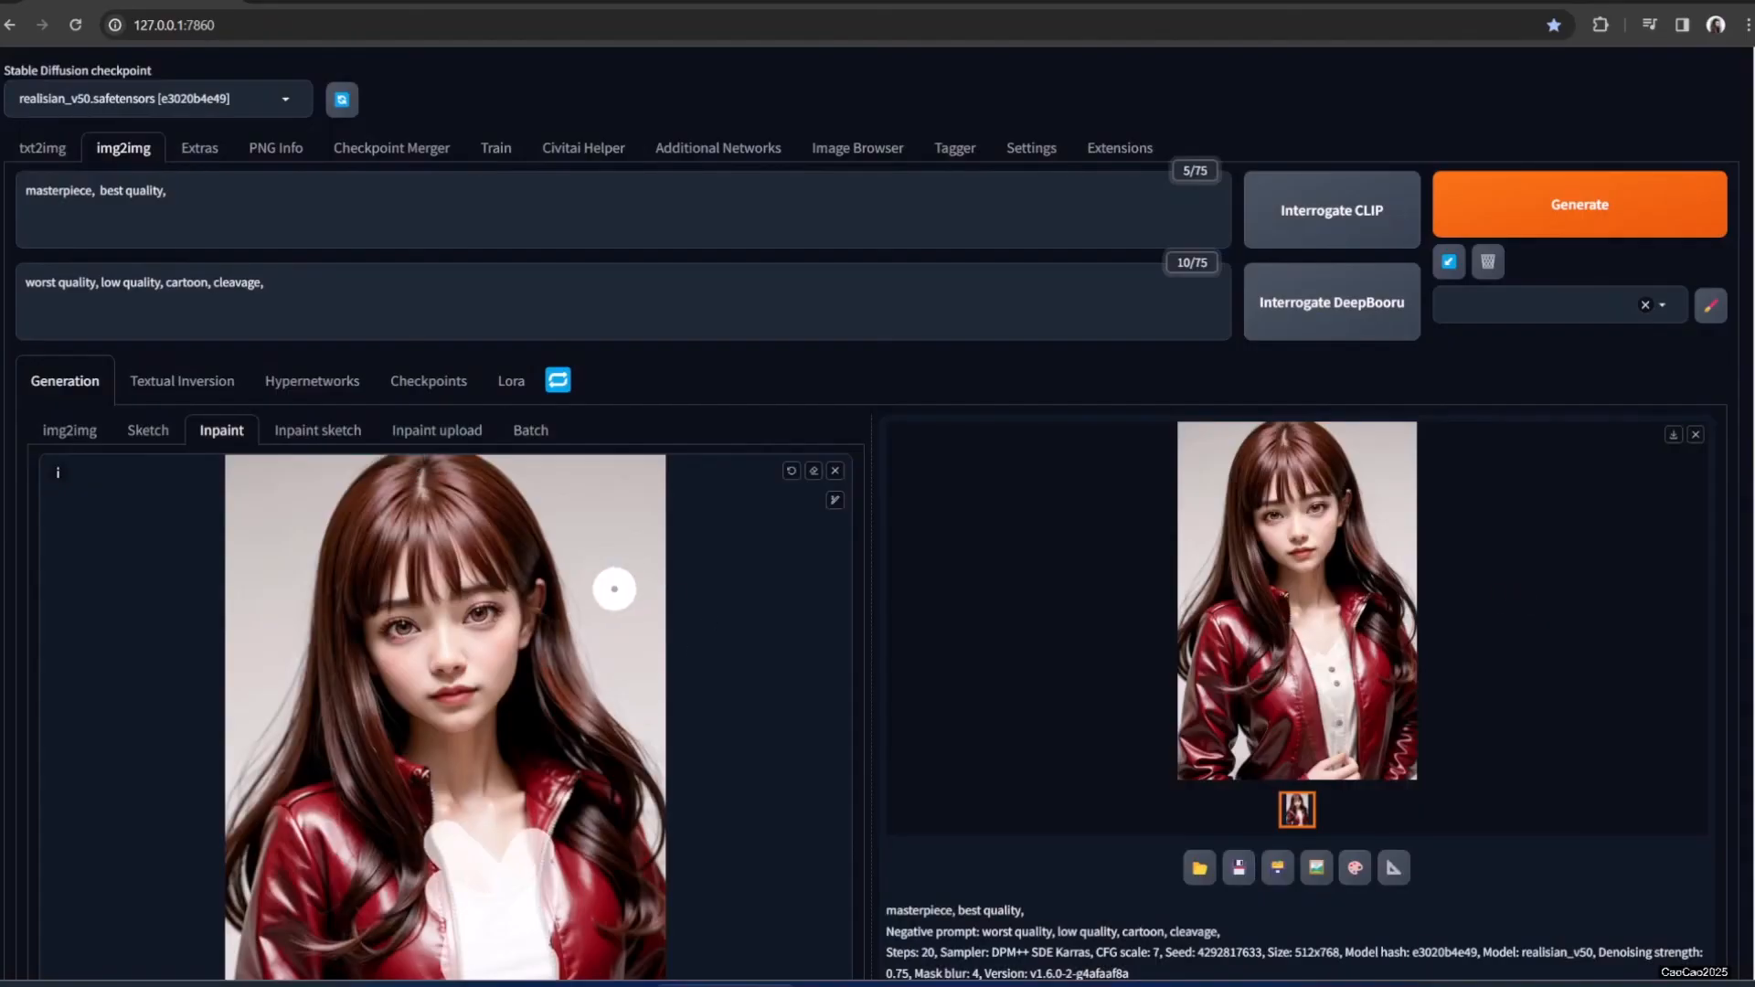